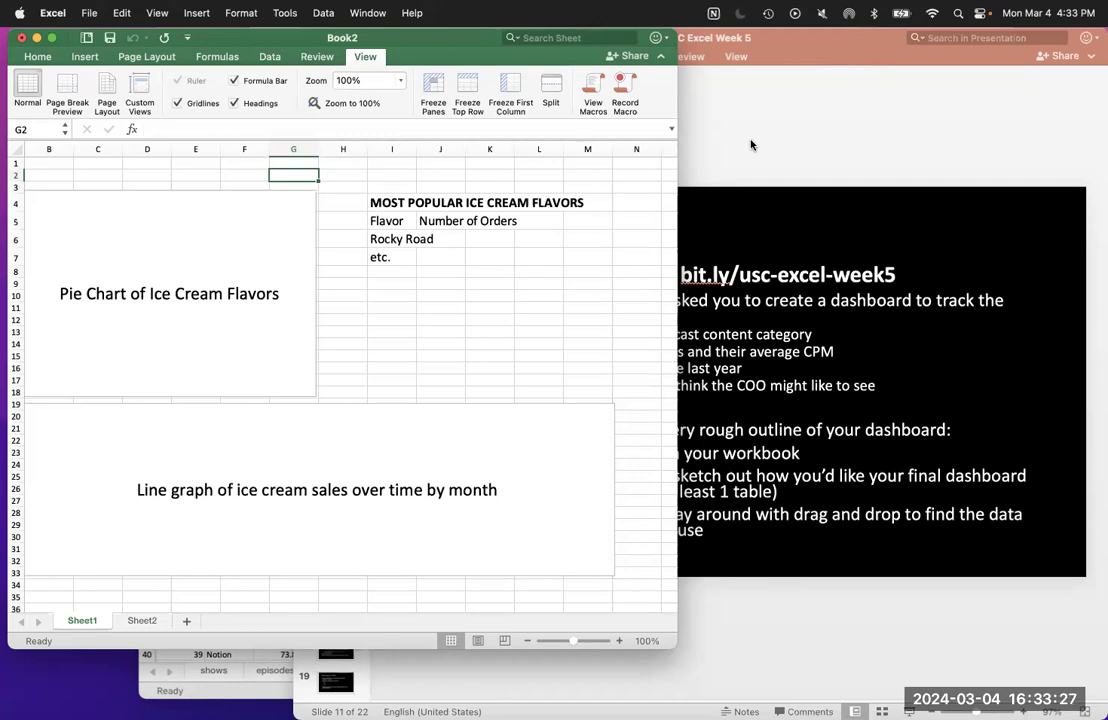
click(751, 145)
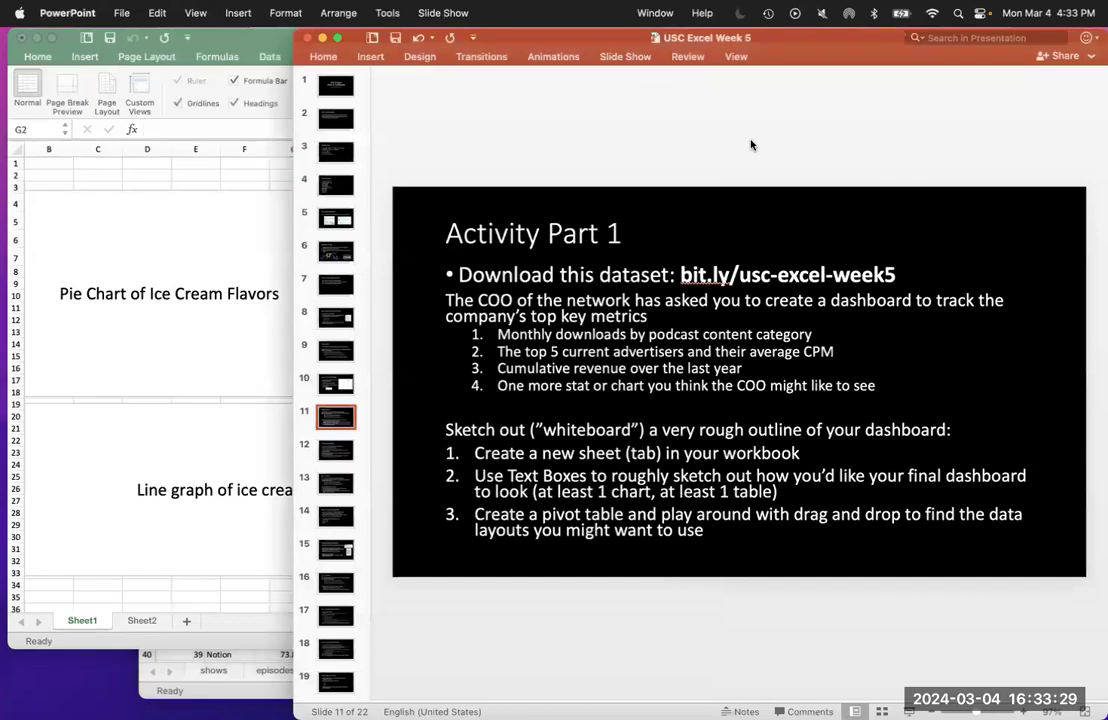
click(256, 304)
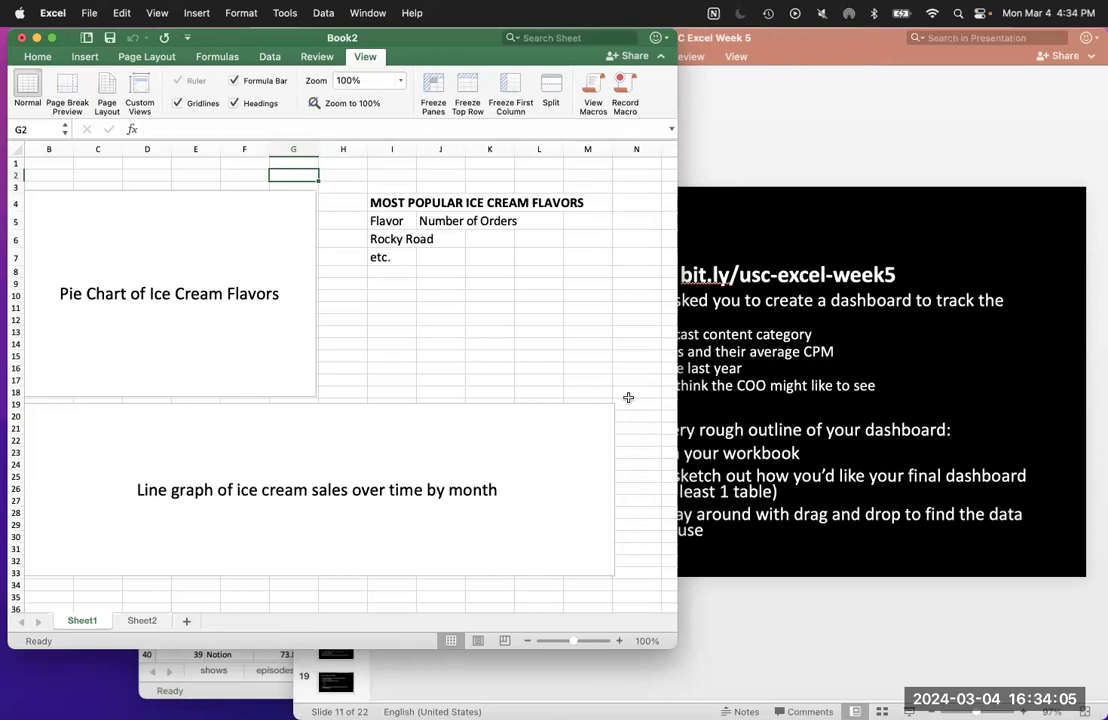
click(706, 403)
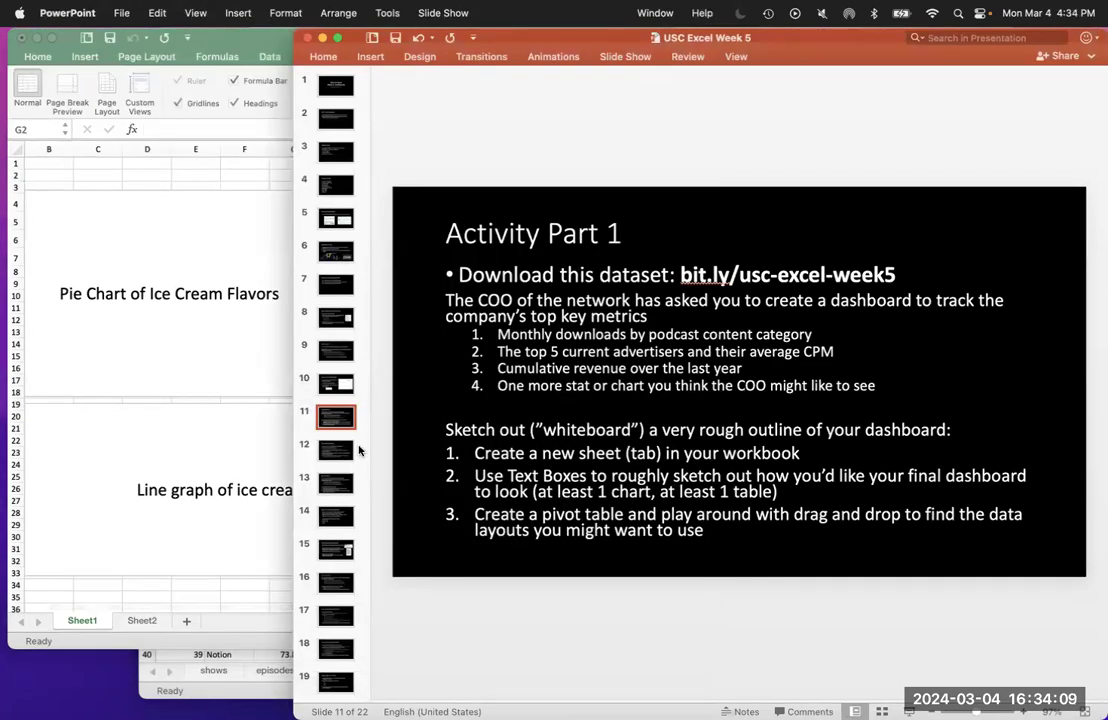
Switch to the Book2 workbook in Excel and insert a text box below the ice cream flavors table reading "My text box!".
click(94, 395)
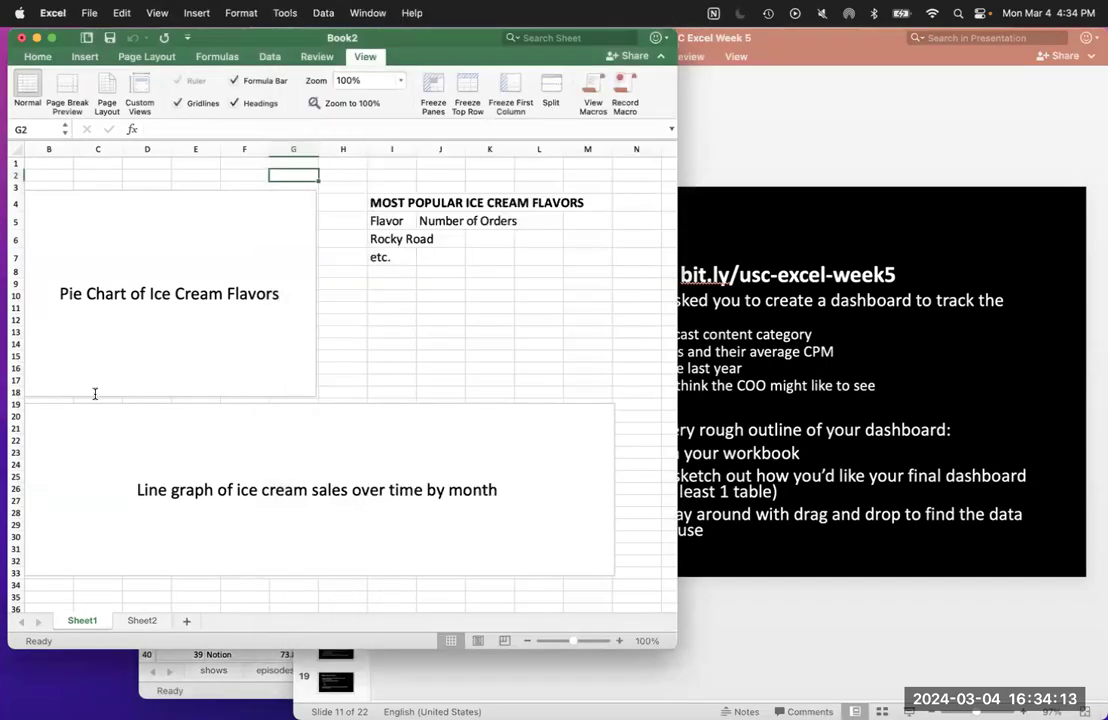
click(138, 249)
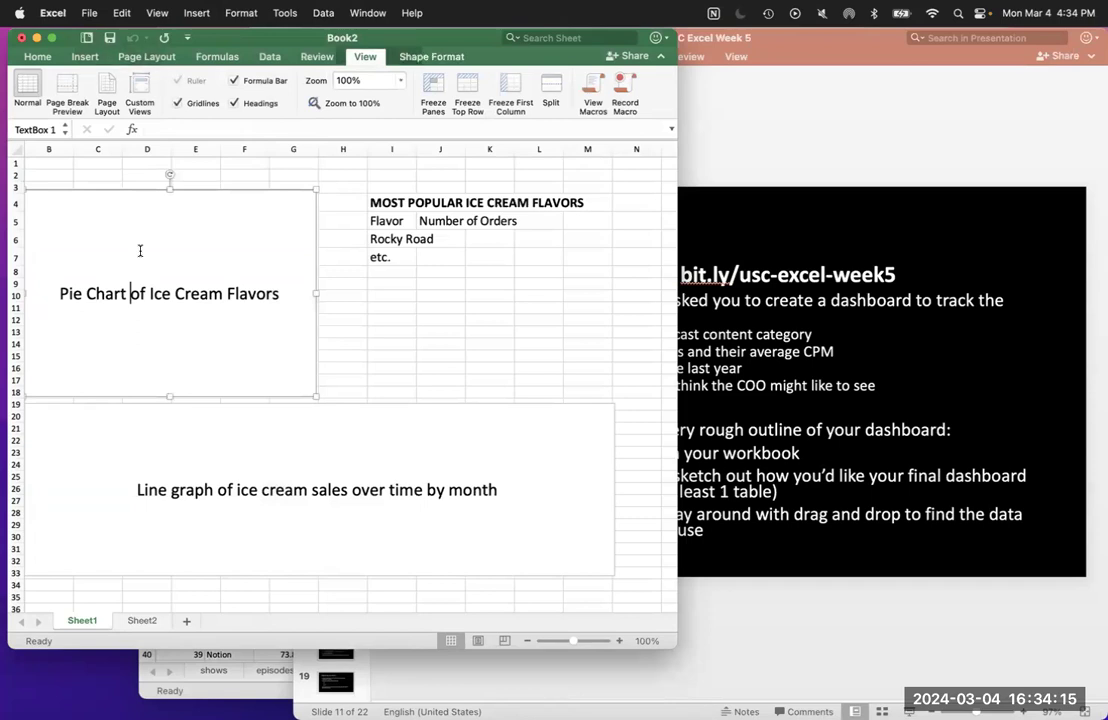
click(66, 57)
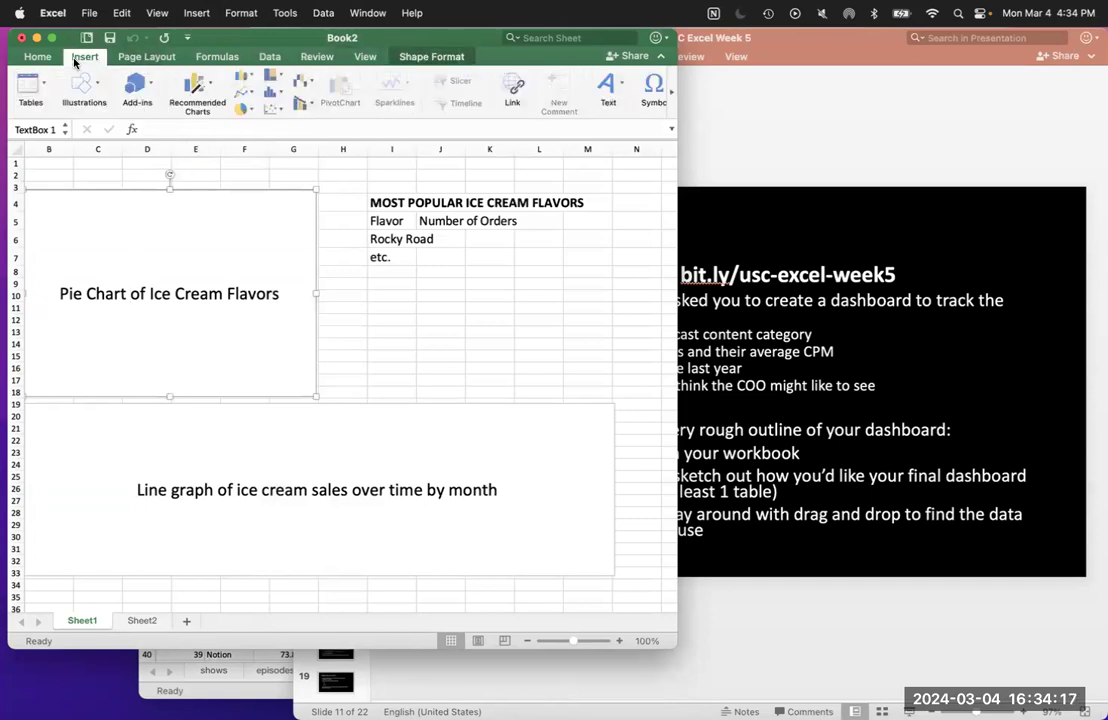
click(489, 257)
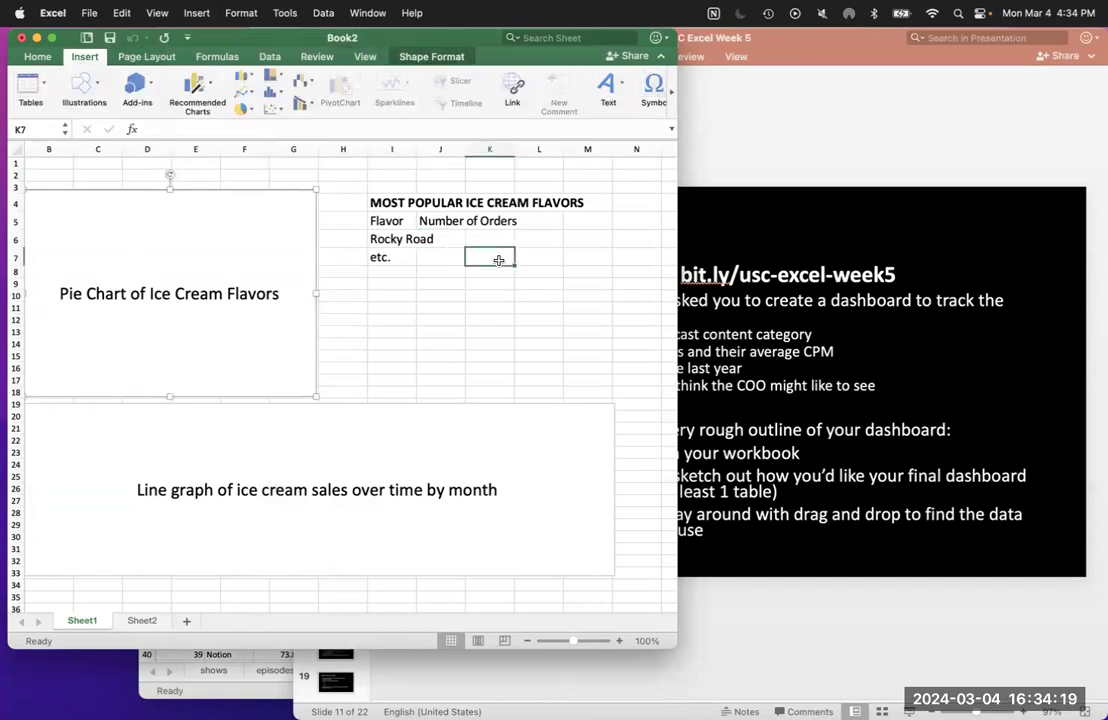
drag(677, 243, 732, 225)
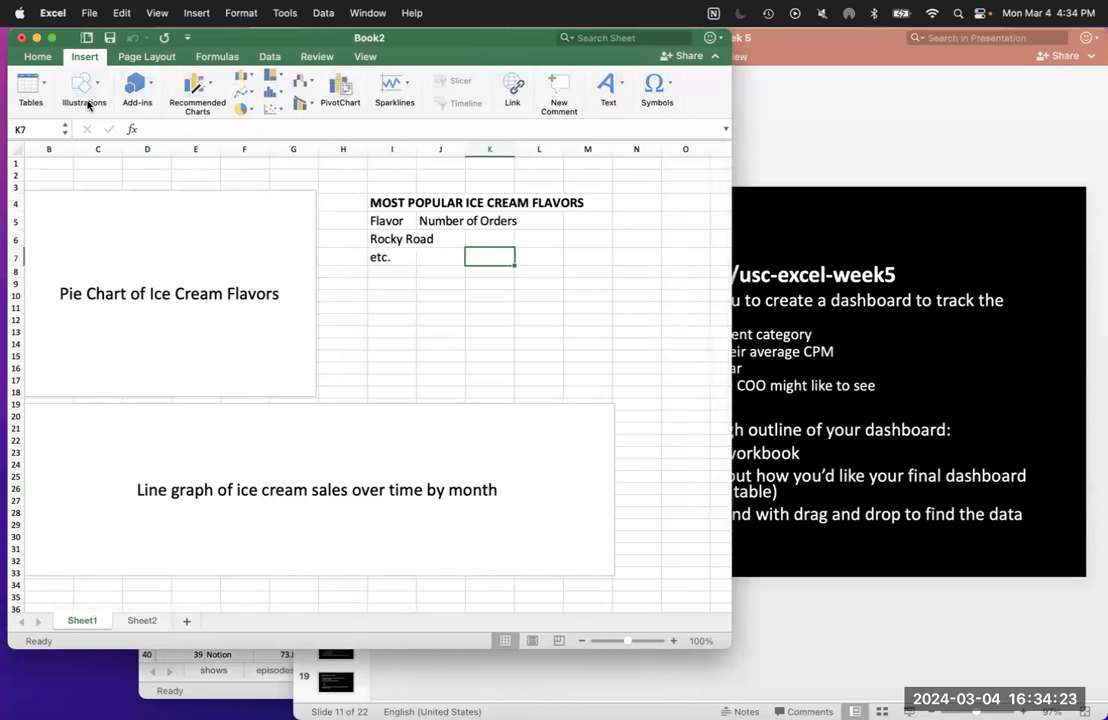
click(608, 88)
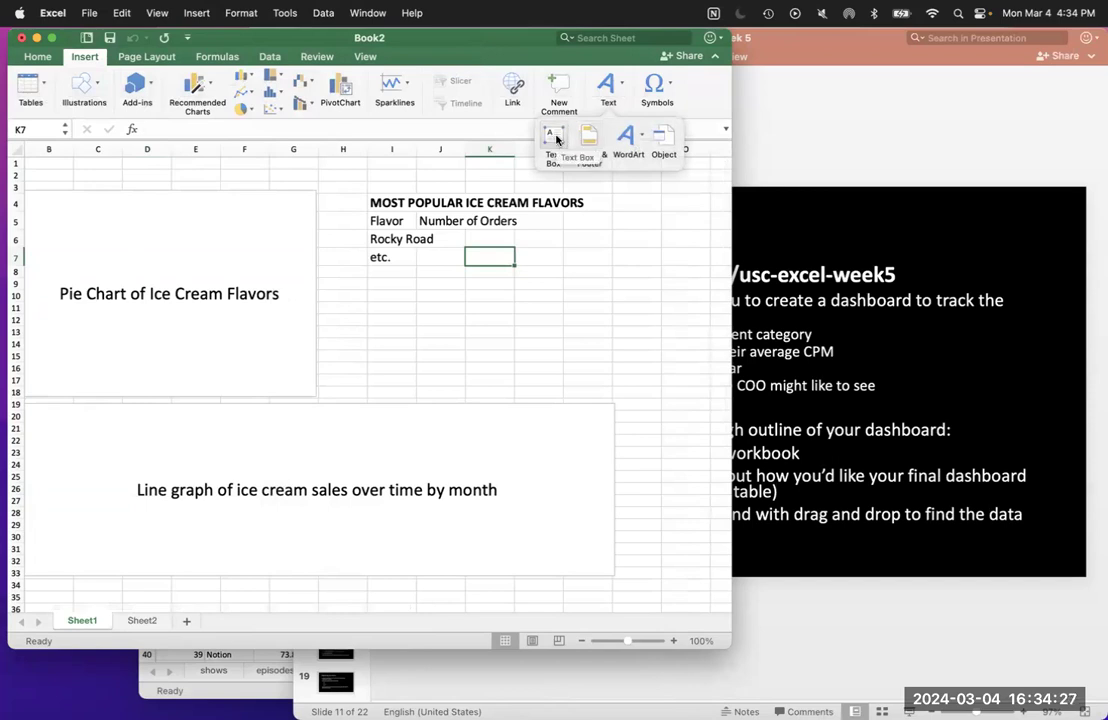
click(556, 139)
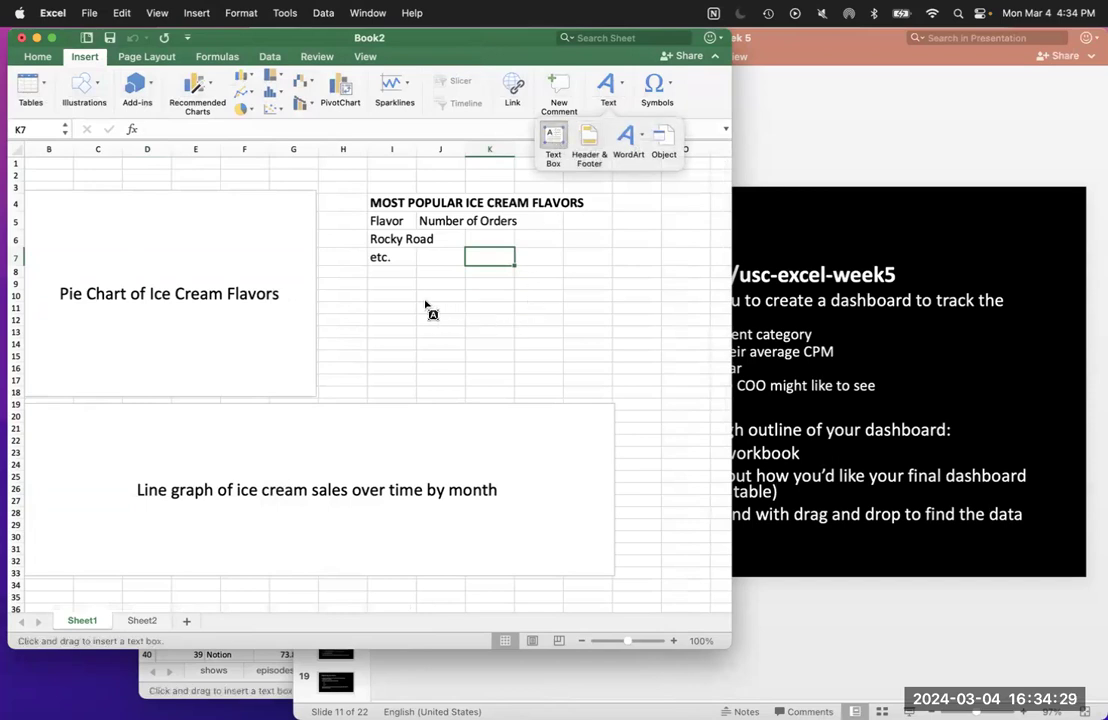
drag(409, 302, 613, 369)
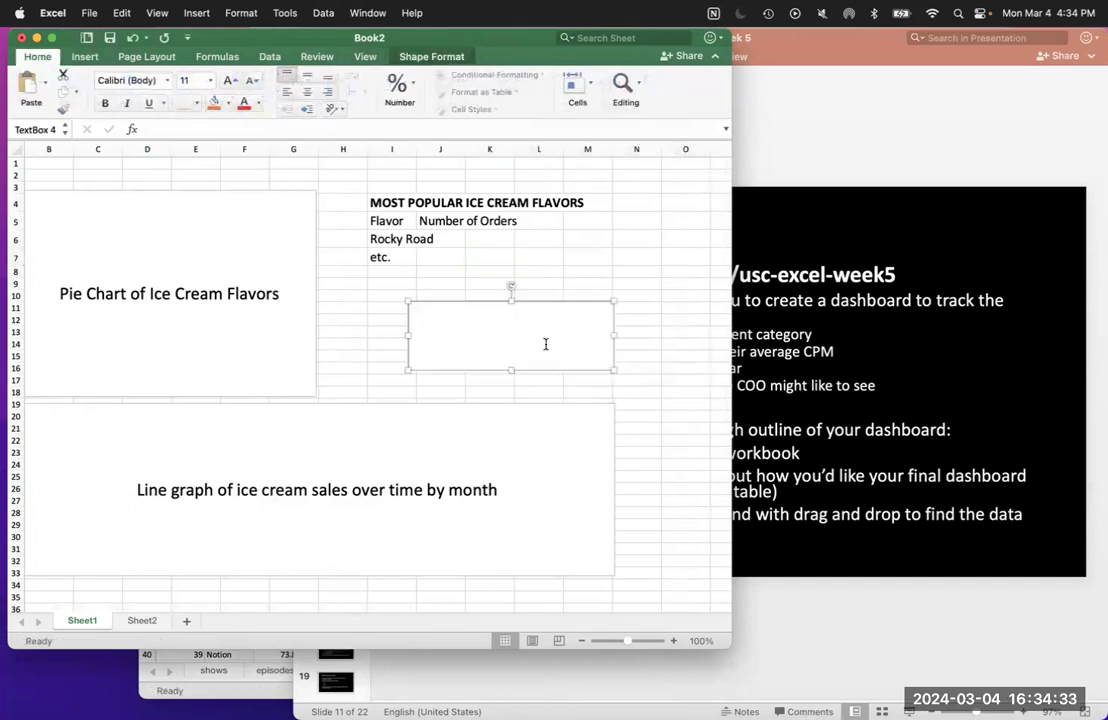
text(My text box!)
Format the "My text box!" text in red at size 18, centered horizontally and vertically within its box.
triple_click(458, 308)
click(243, 103)
click(227, 82)
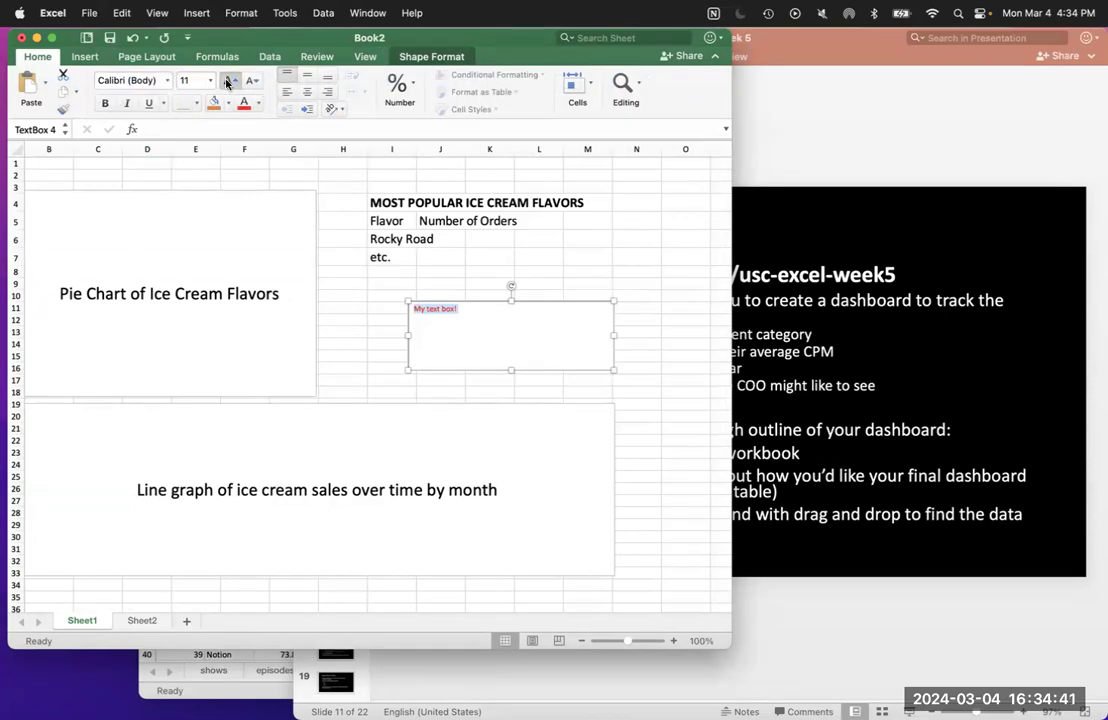
click(227, 82)
click(227, 82)
click(227, 82)
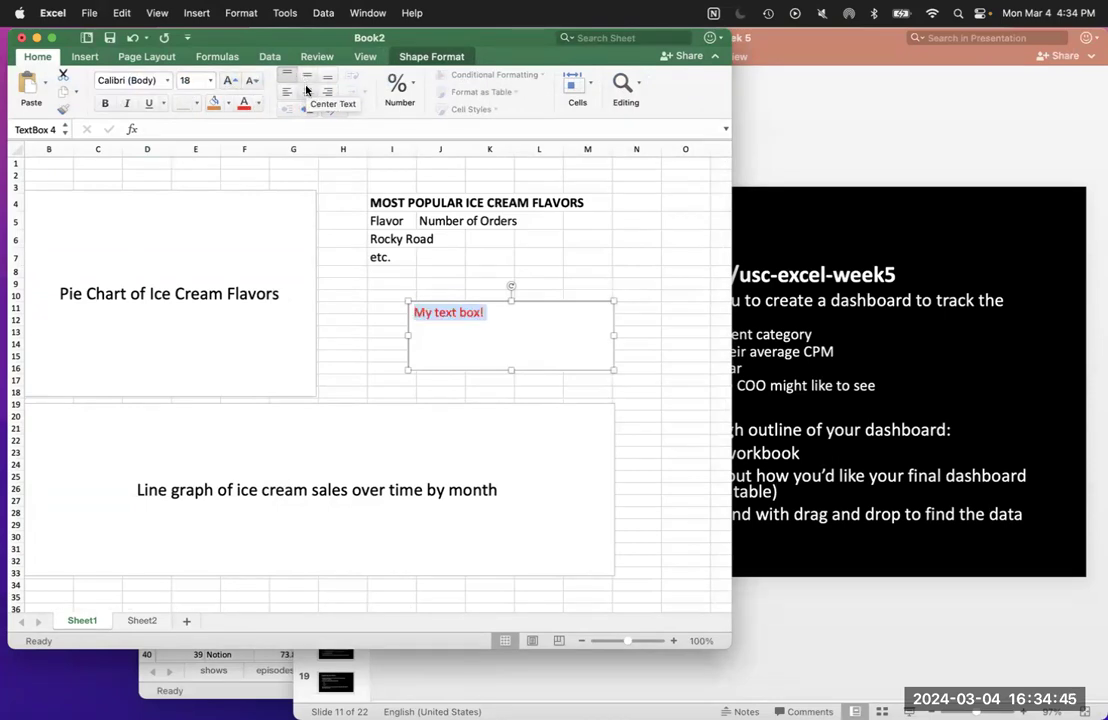
click(307, 91)
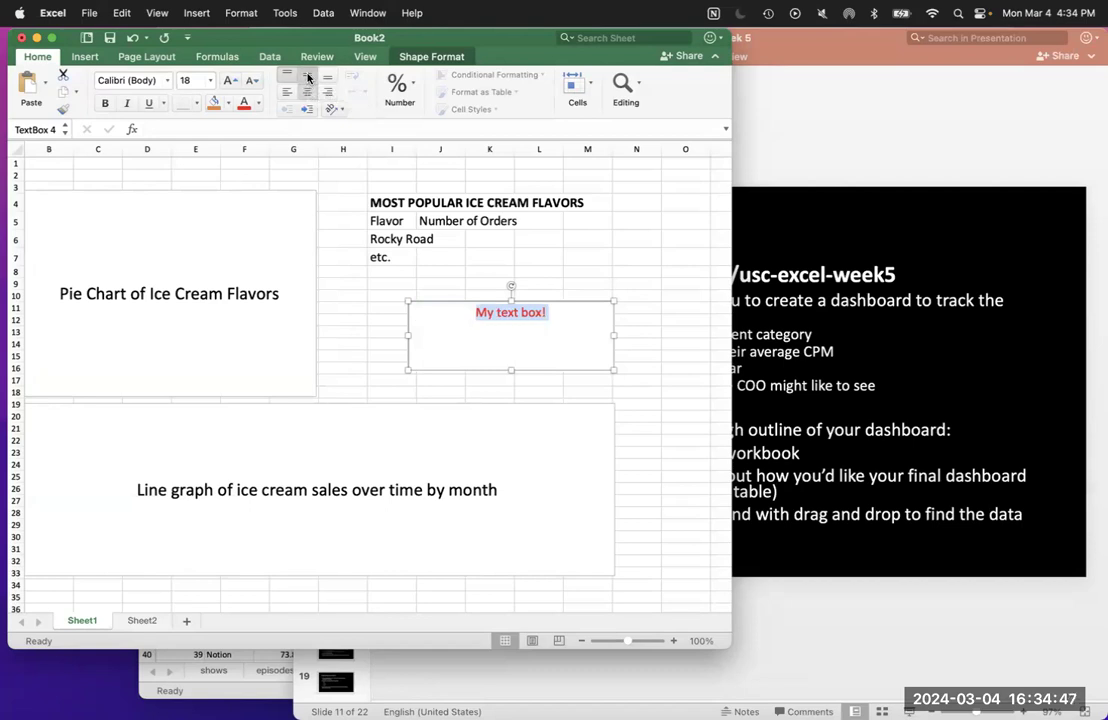
click(307, 76)
click(487, 366)
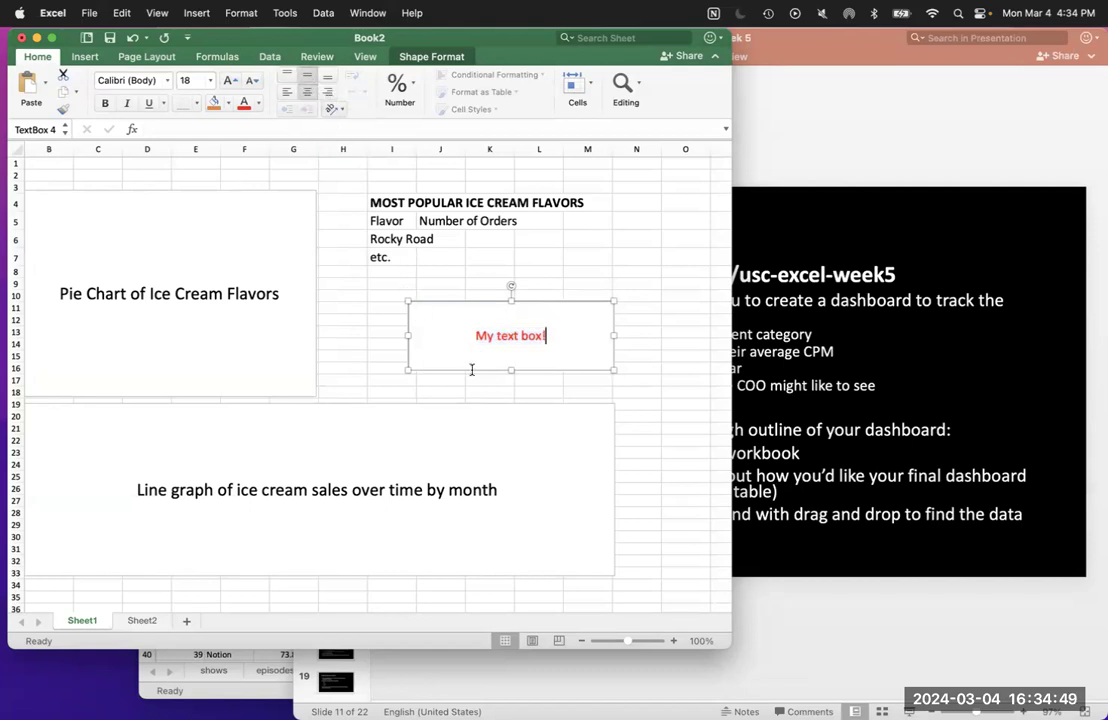
Reposition the new text box so it sits closer beneath the Most Popular Ice Cream Flavors table.
click(440, 282)
click(472, 313)
drag(452, 302, 262, 296)
drag(537, 300, 446, 284)
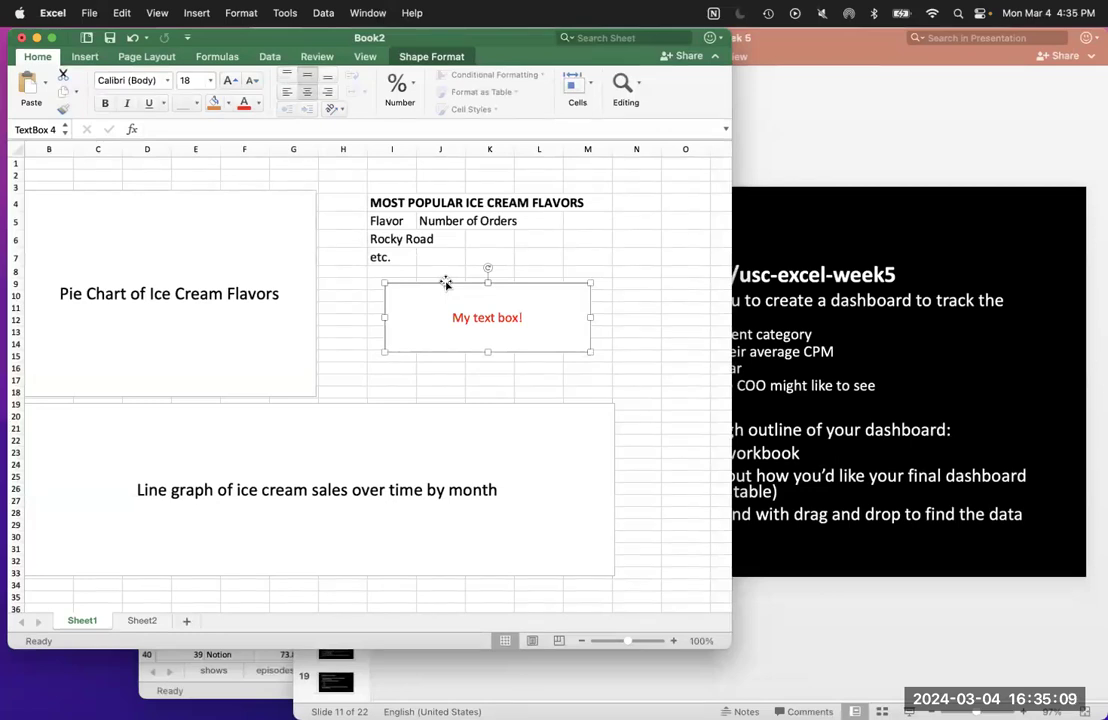
Replace the text box's contents with a LEN formula applied to a quoted first name, keeping it on one line.
triple_click(483, 317)
key(BackSpace)
text(=len(")
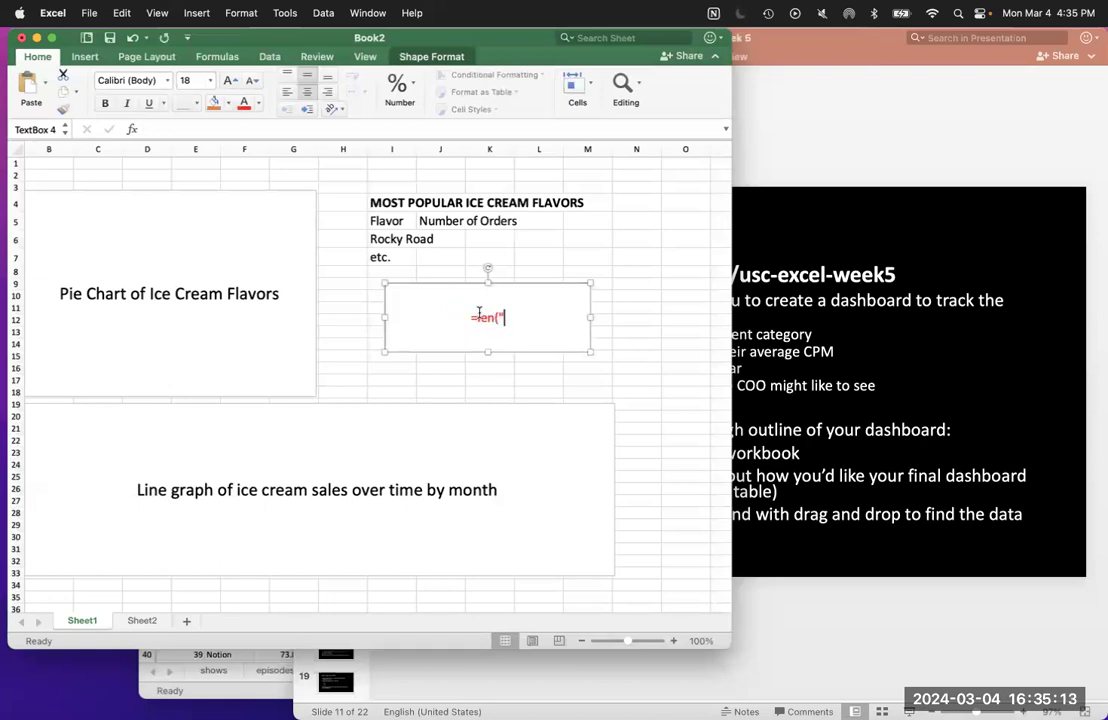
text(rachel"))
key(Return)
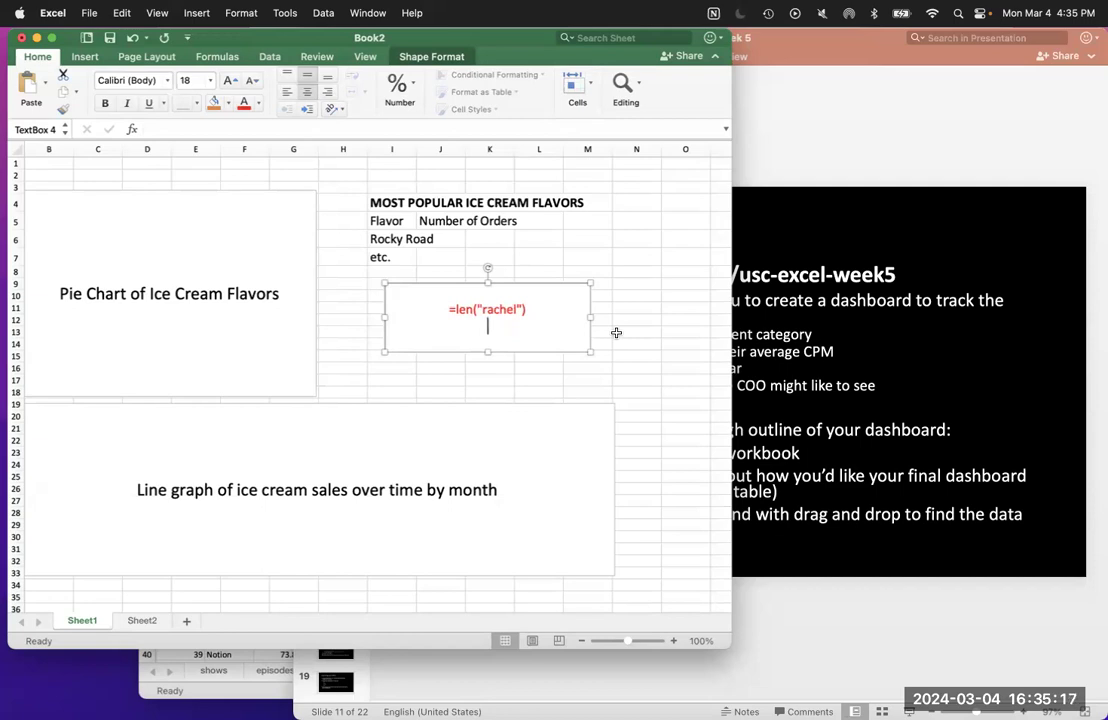
key(BackSpace)
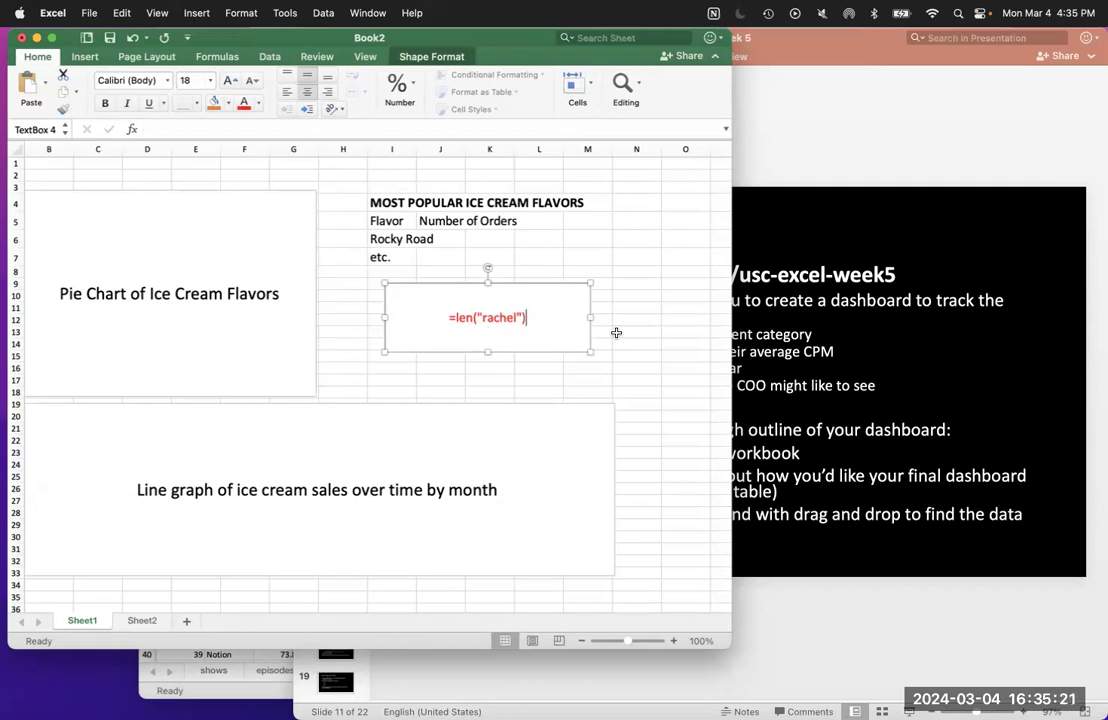
Replace the formula in the text box with the word "Test" and deselect the box.
triple_click(521, 316)
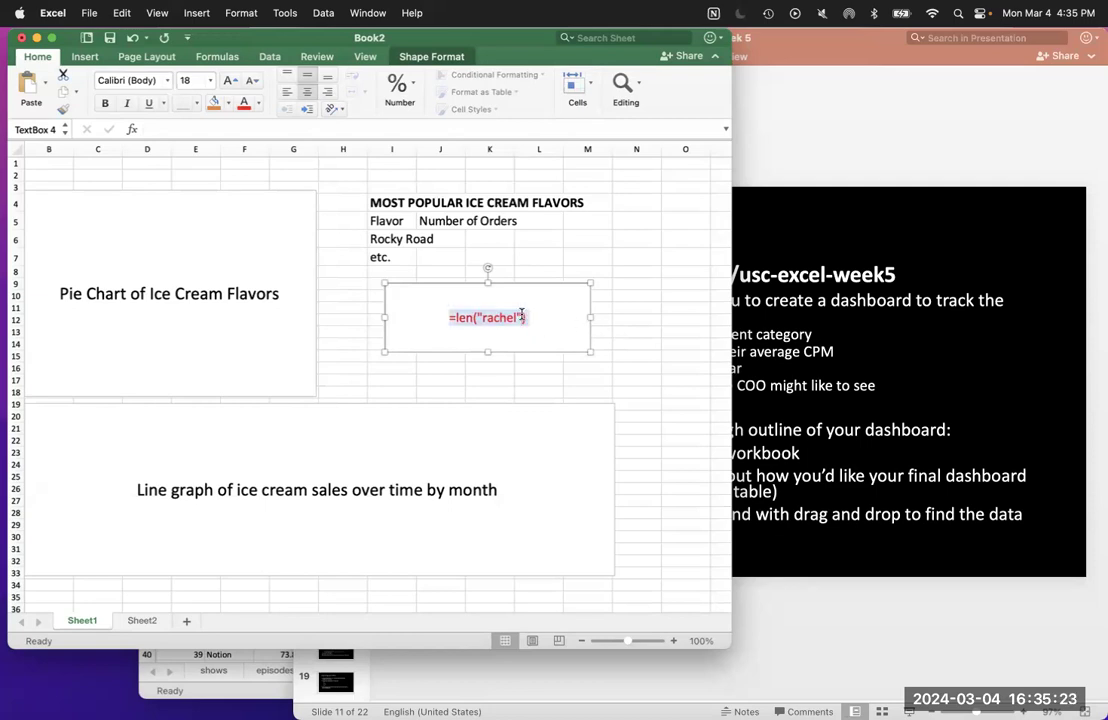
text(Testr)
key(BackSpace)
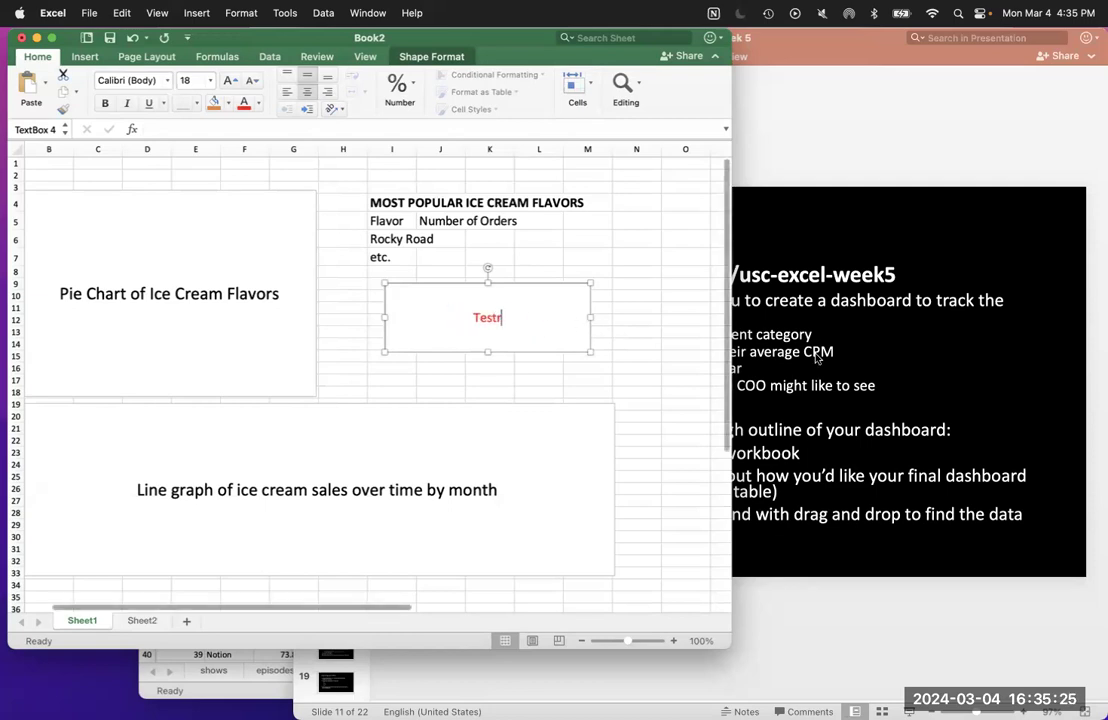
click(680, 391)
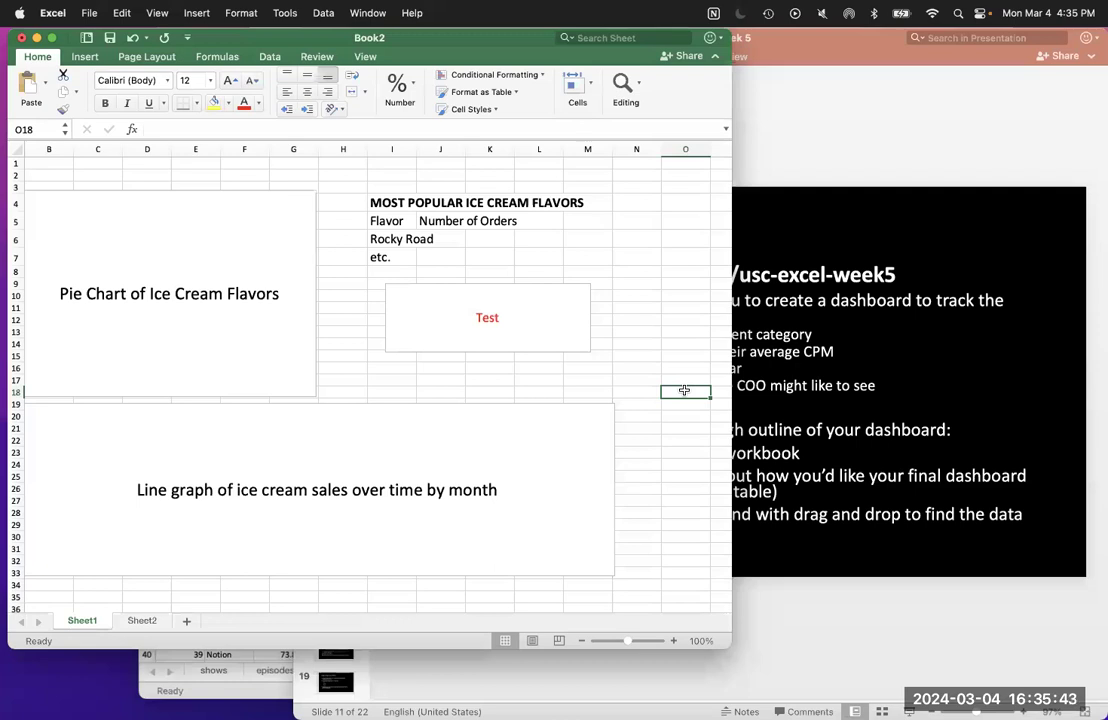
Switch to the PowerPoint presentation and advance to slide 12, "Get started building", for the instructions on dashboard components.
click(829, 586)
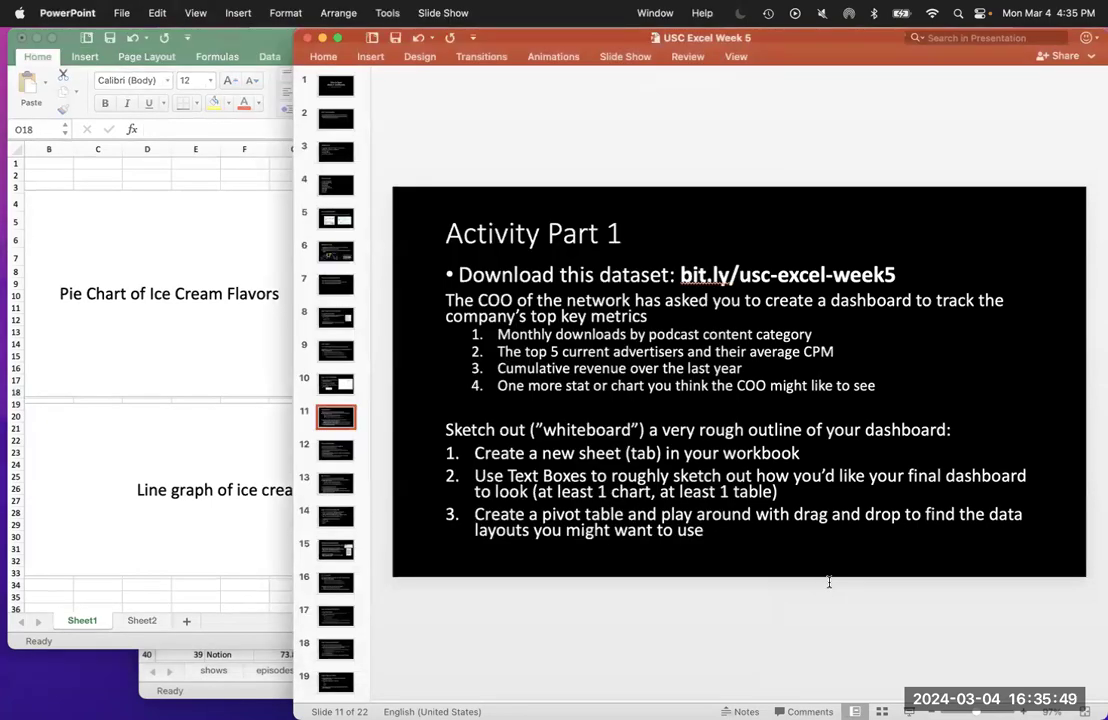
key(Down)
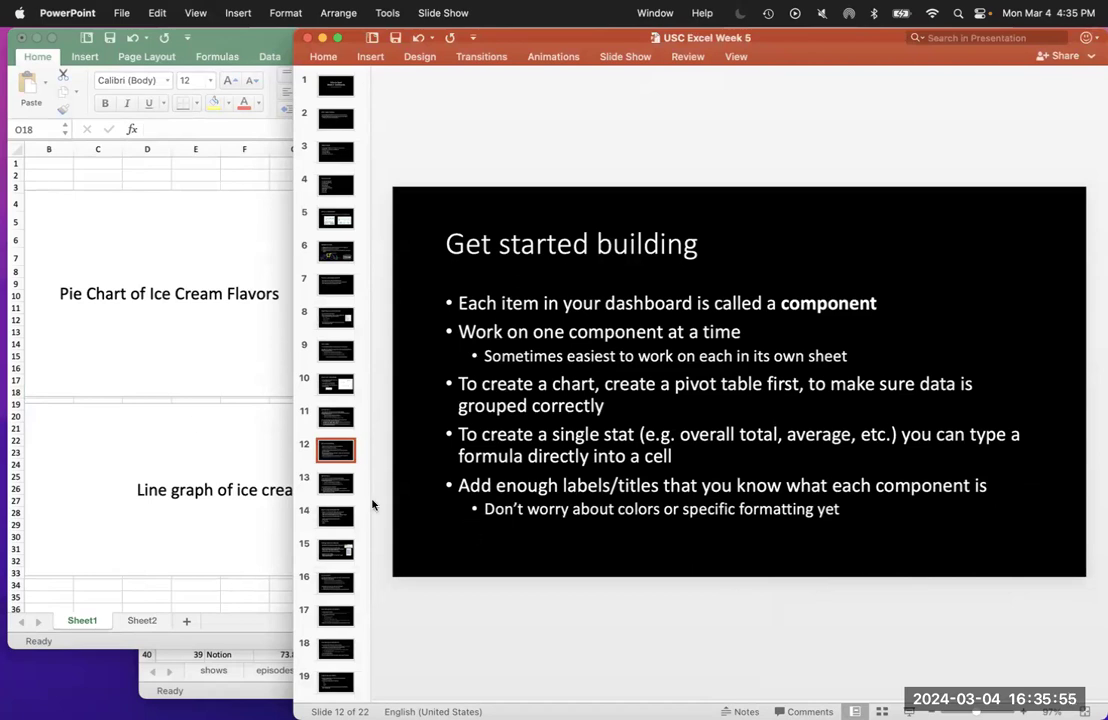
click(190, 420)
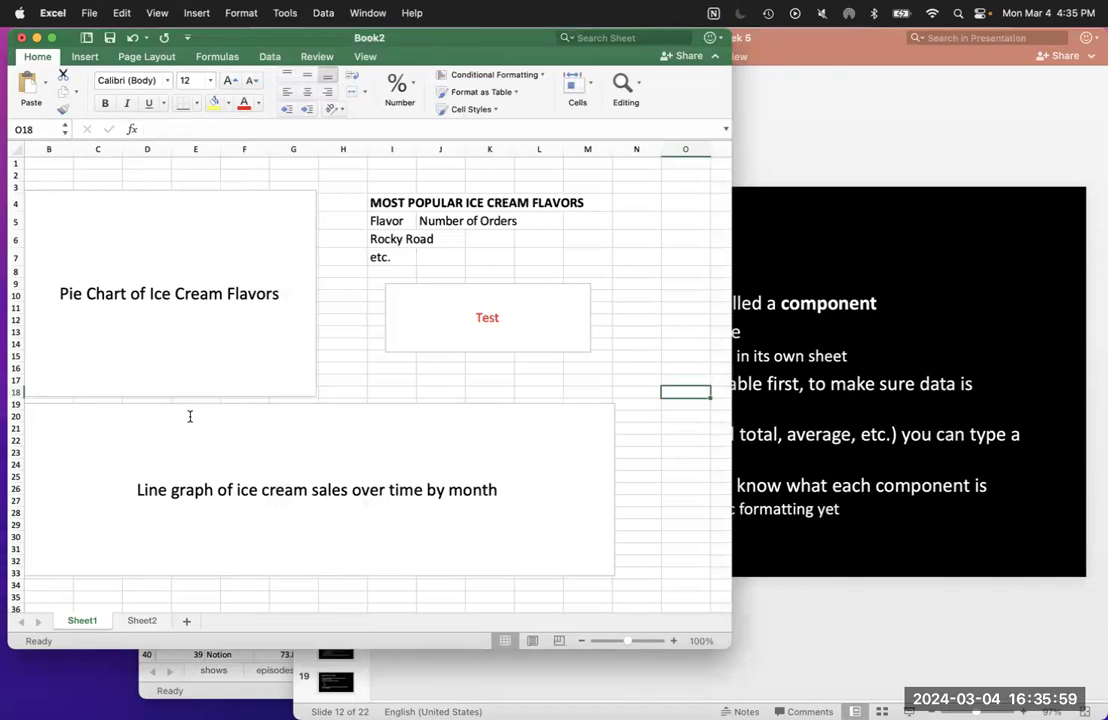
click(829, 402)
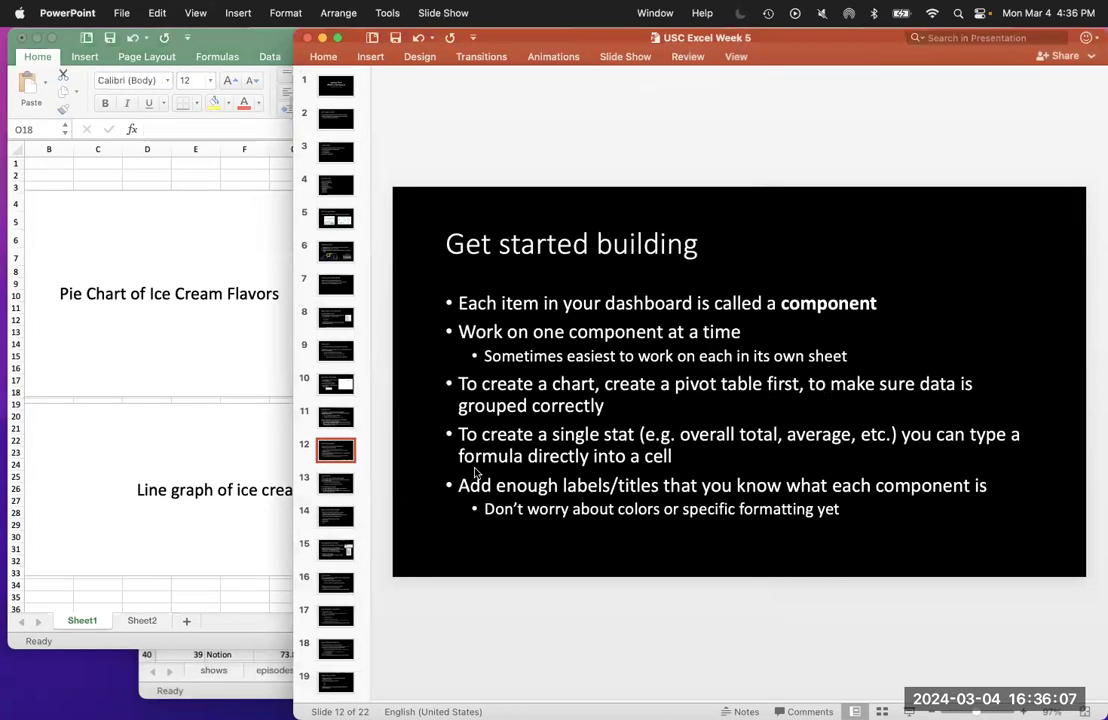
Delete the "Test" text box from Sheet1 in Excel and return to the PowerPoint slide.
click(290, 376)
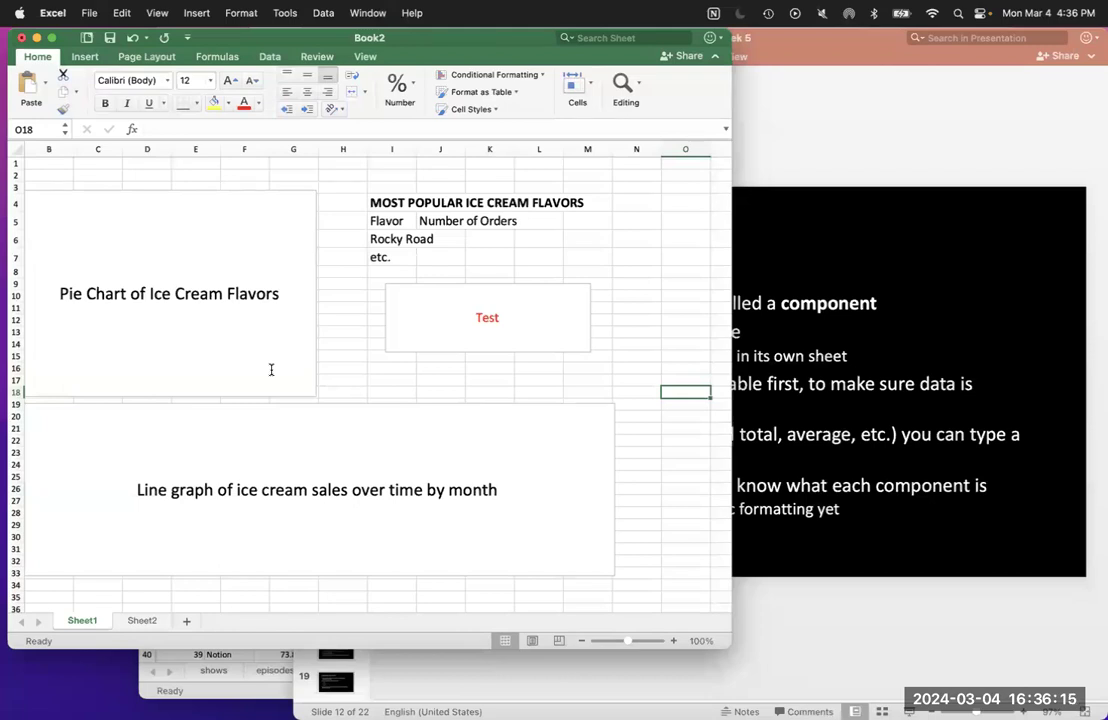
click(405, 298)
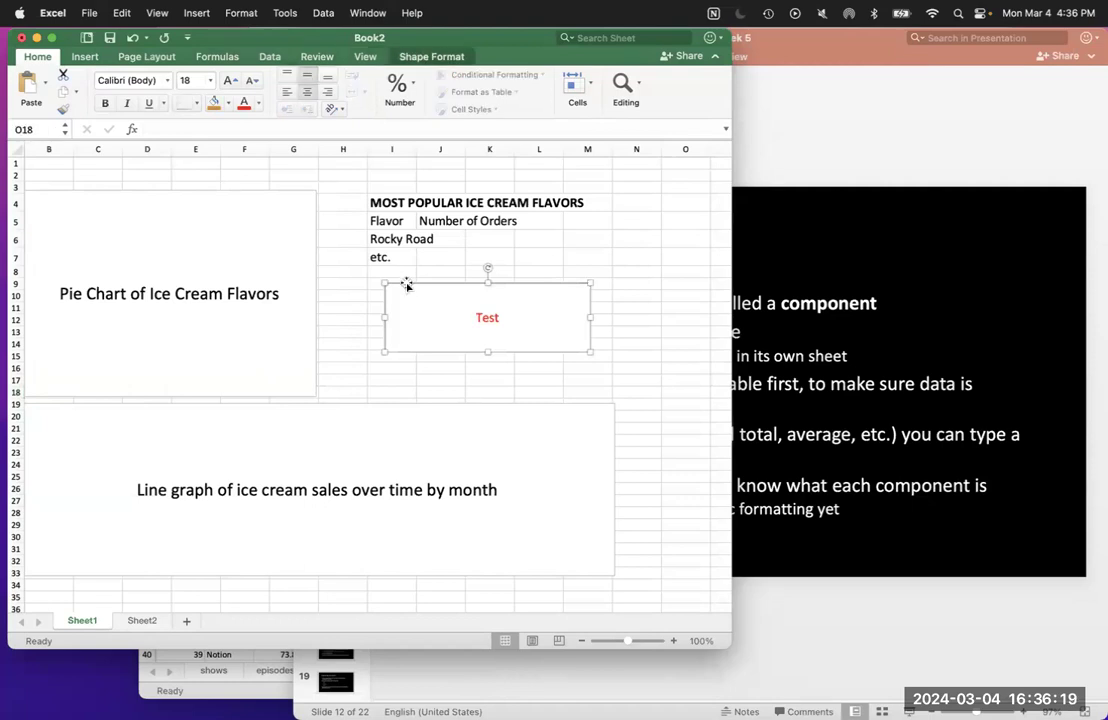
key(Delete)
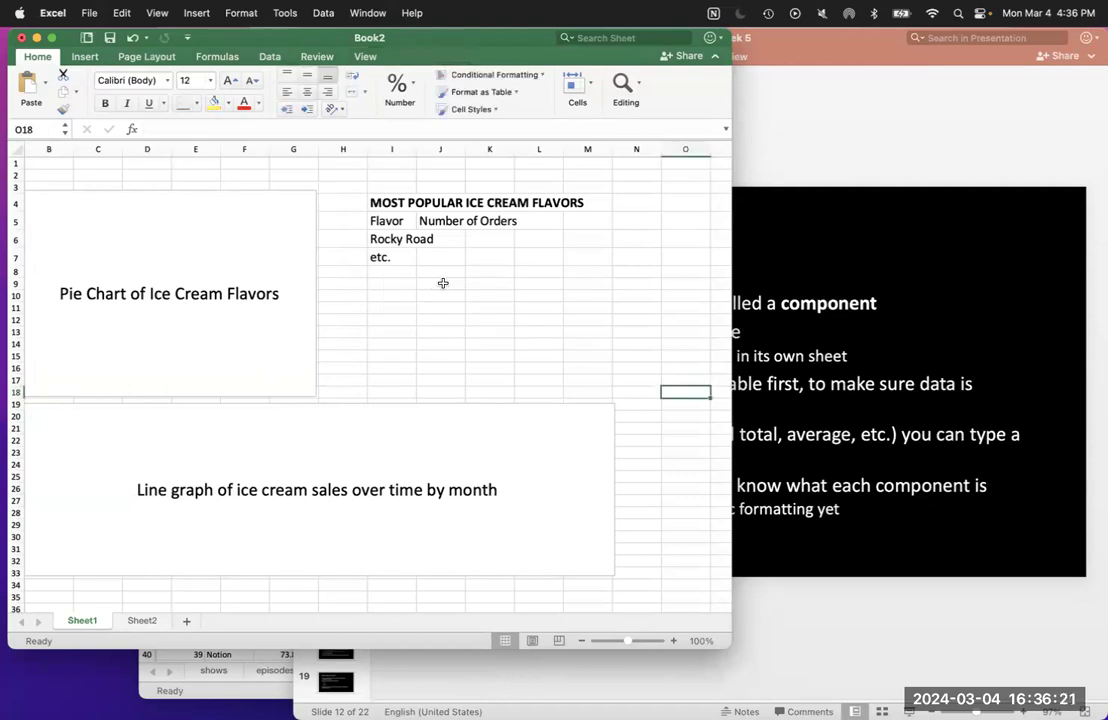
click(826, 227)
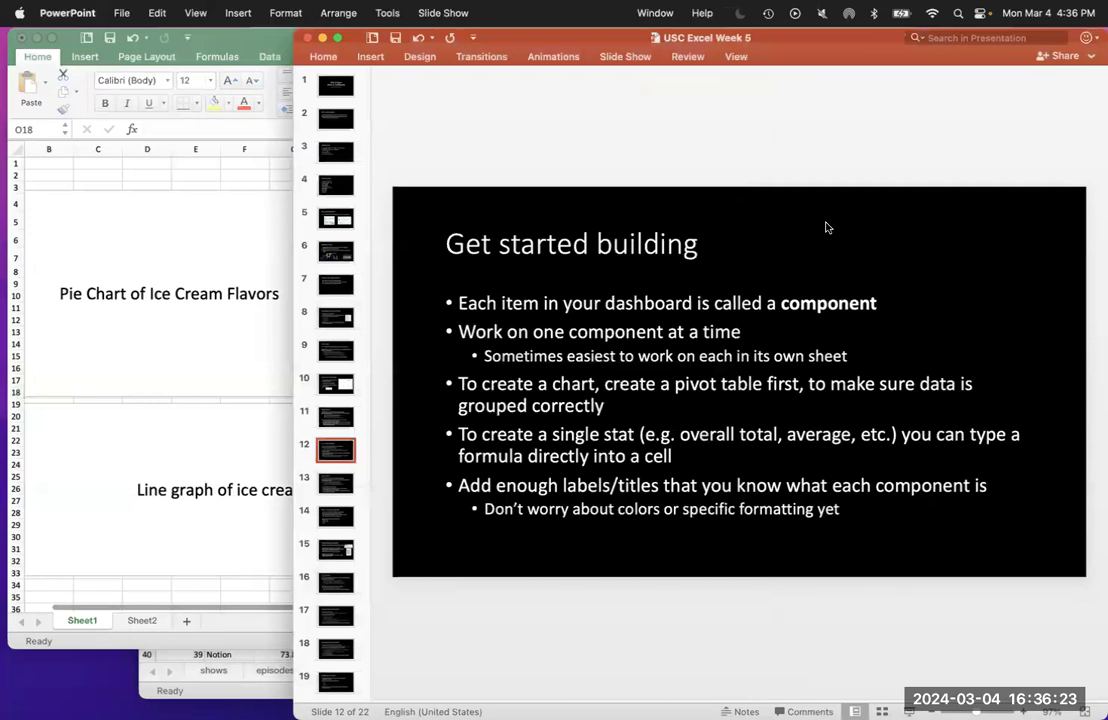
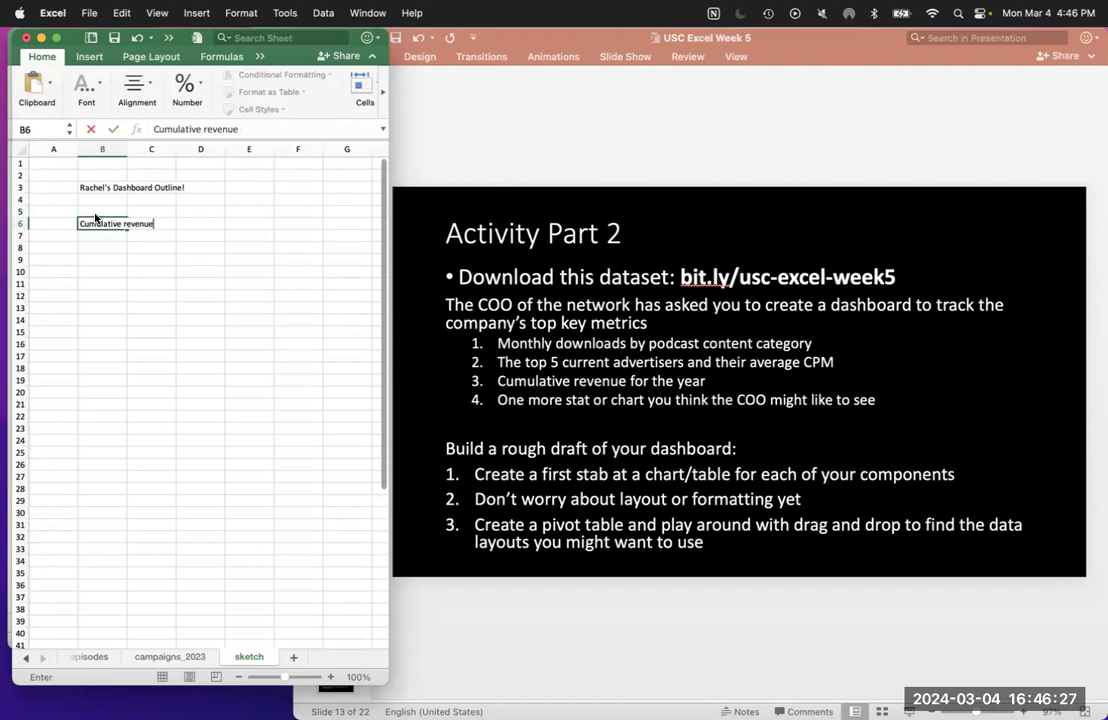
Commit the "Cumulative revenue" label and enter "Chart of Top Advertisers" in cell B9 of the sketch sheet.
click(123, 258)
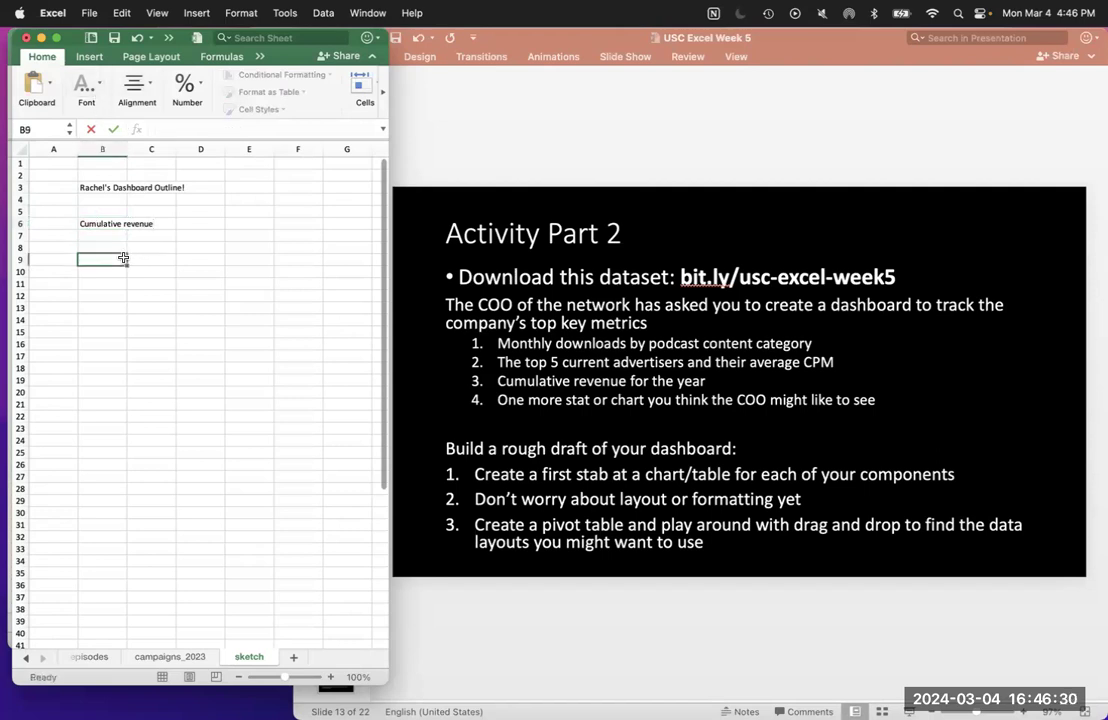
click(97, 56)
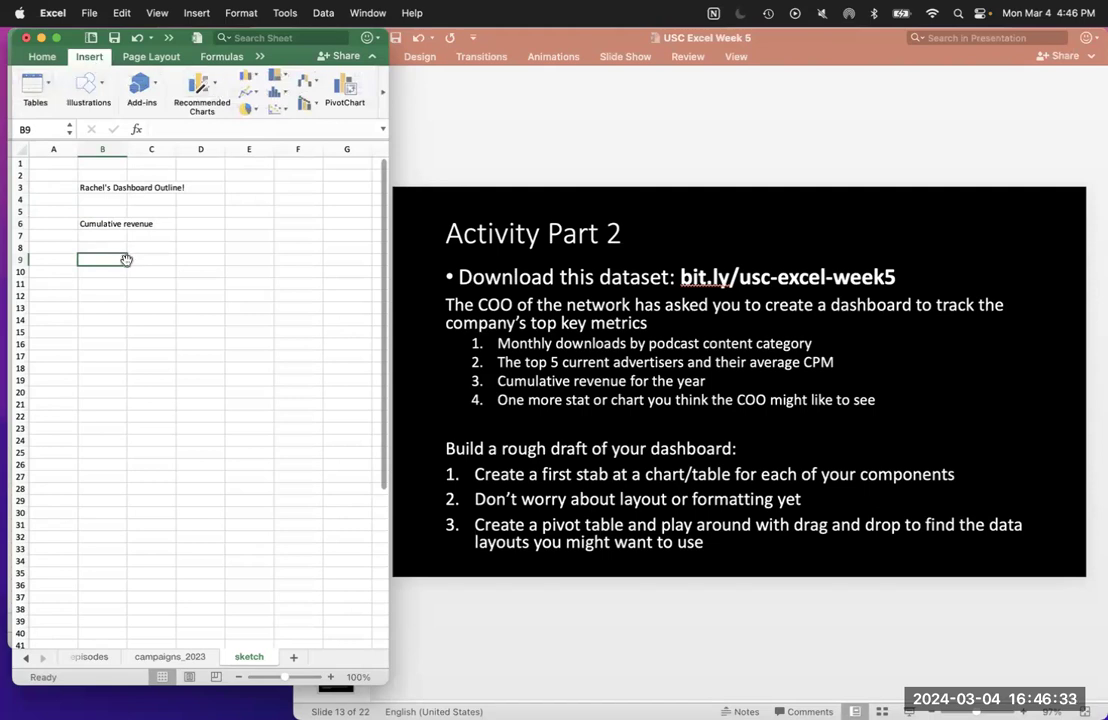
text(Chart of Top Advertisers)
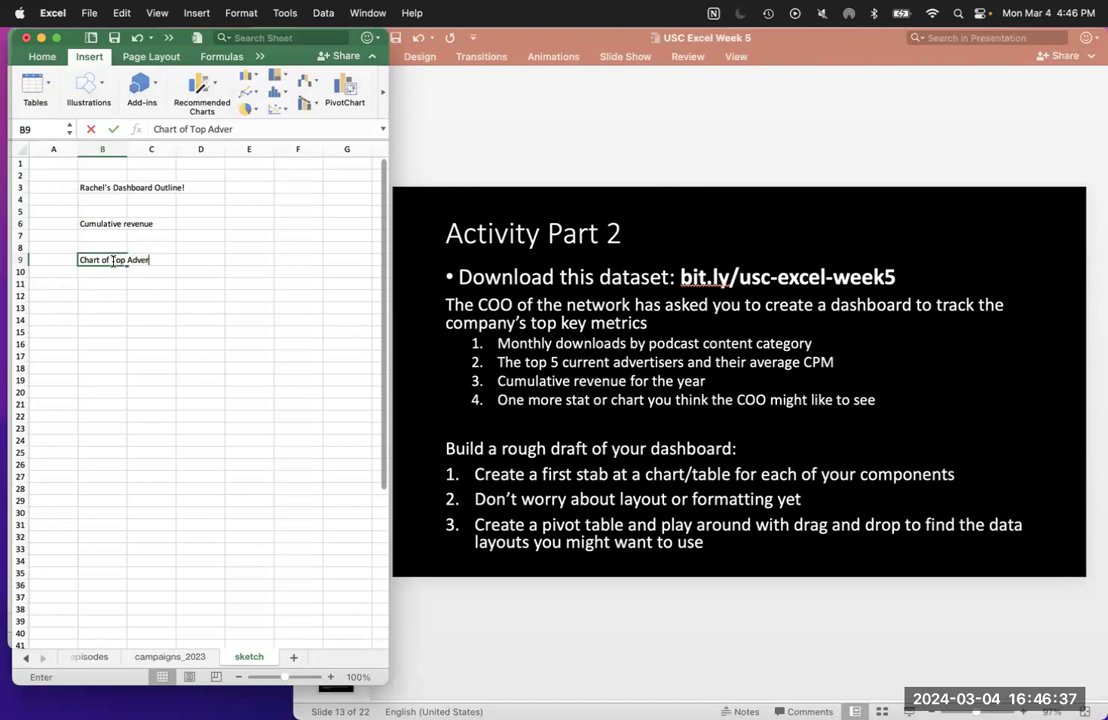
key(Return)
Add a sample advertiser row under the chart label, with "McDonalds" in B10 and "Average $" in C10.
text(McDonlad)
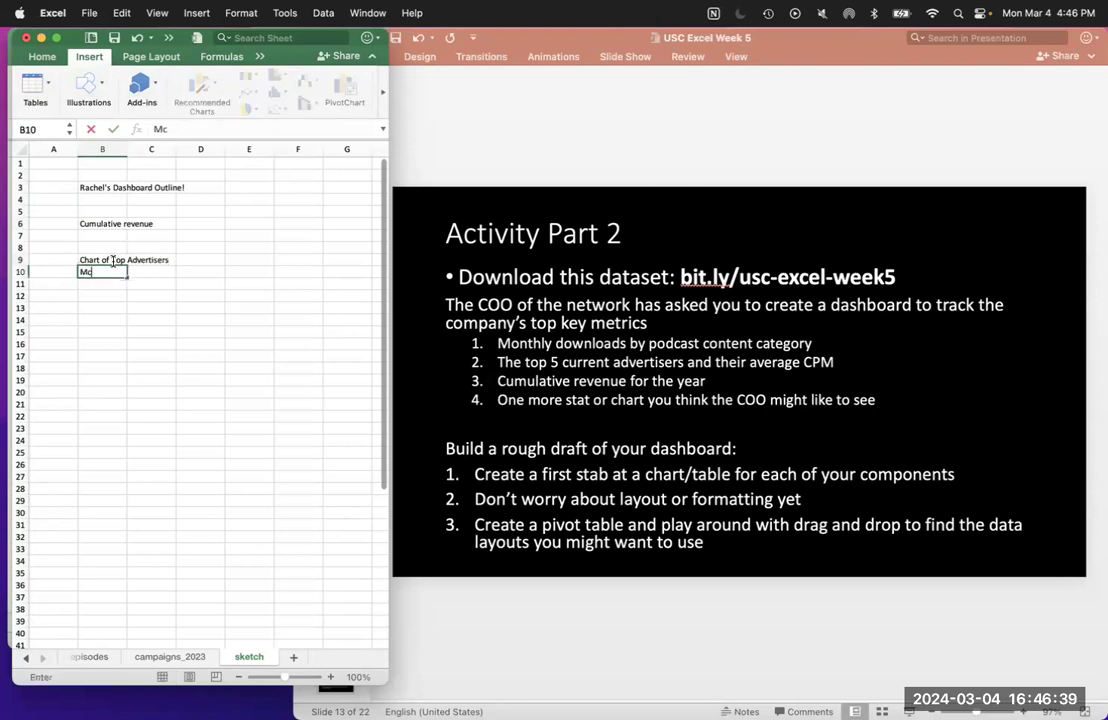
key(BackSpace)
key(BackSpace)
key(BackSpace)
text(alds)
key(Tab)
text(AVerag)
key(BackSpace)
key(BackSpace)
key(BackSpace)
key(BackSpace)
key(BackSpace)
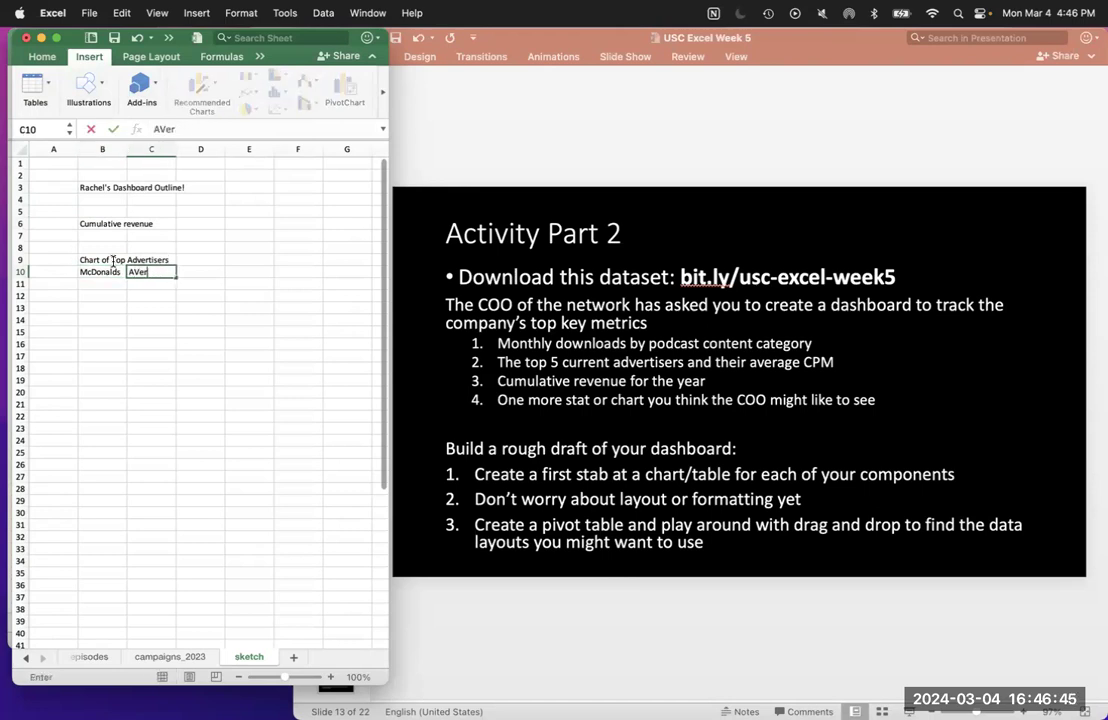
text(verage $)
key(Return)
Make the "Cumulative revenue" and "Chart of Top Advertisers" labels bold.
click(228, 233)
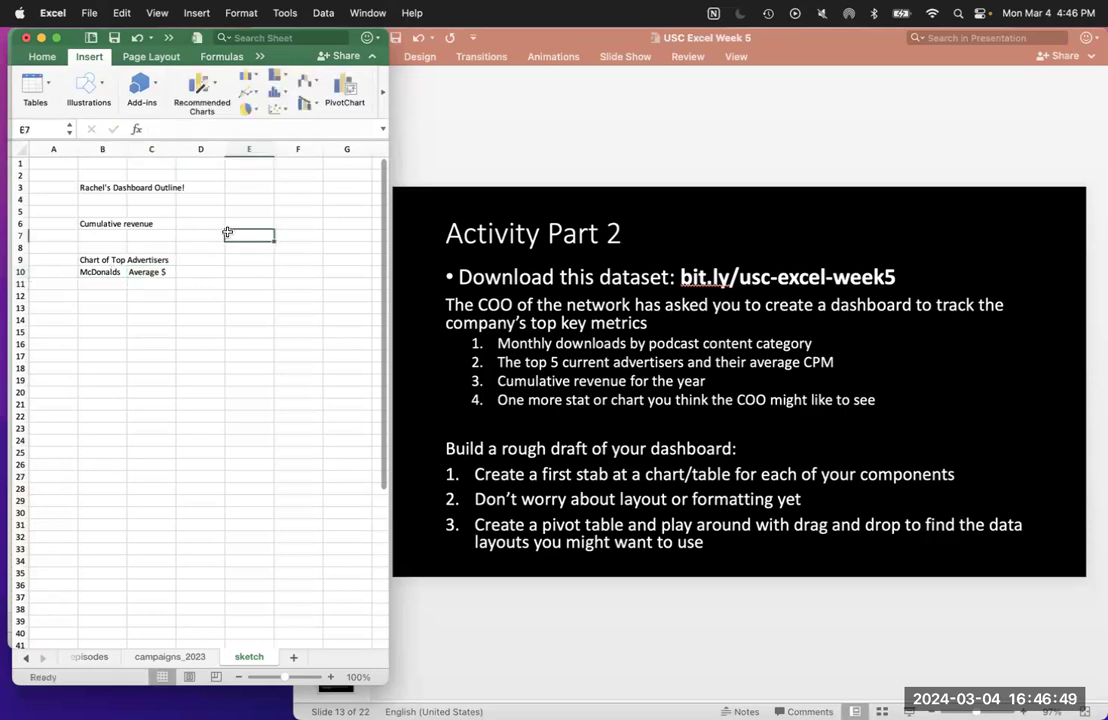
click(121, 222)
key(super+b)
click(122, 258)
key(super+b)
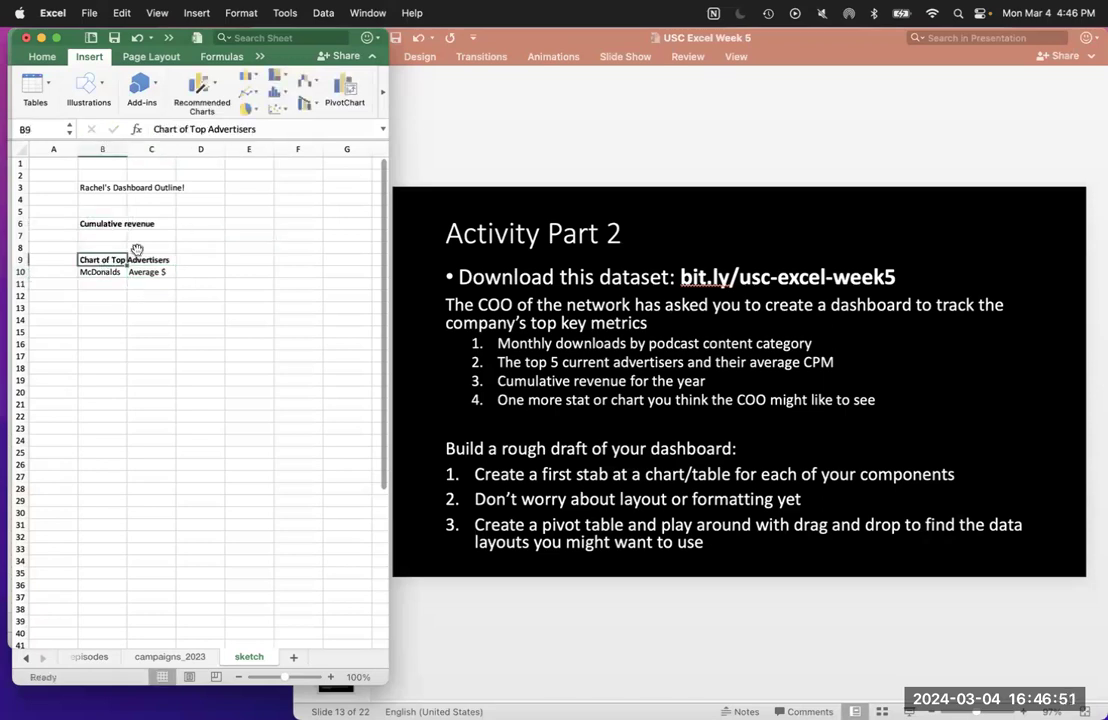
Insert a text box beside the labels, spanning about E5 to G12, reading "Downloads by Category pie chart".
click(205, 224)
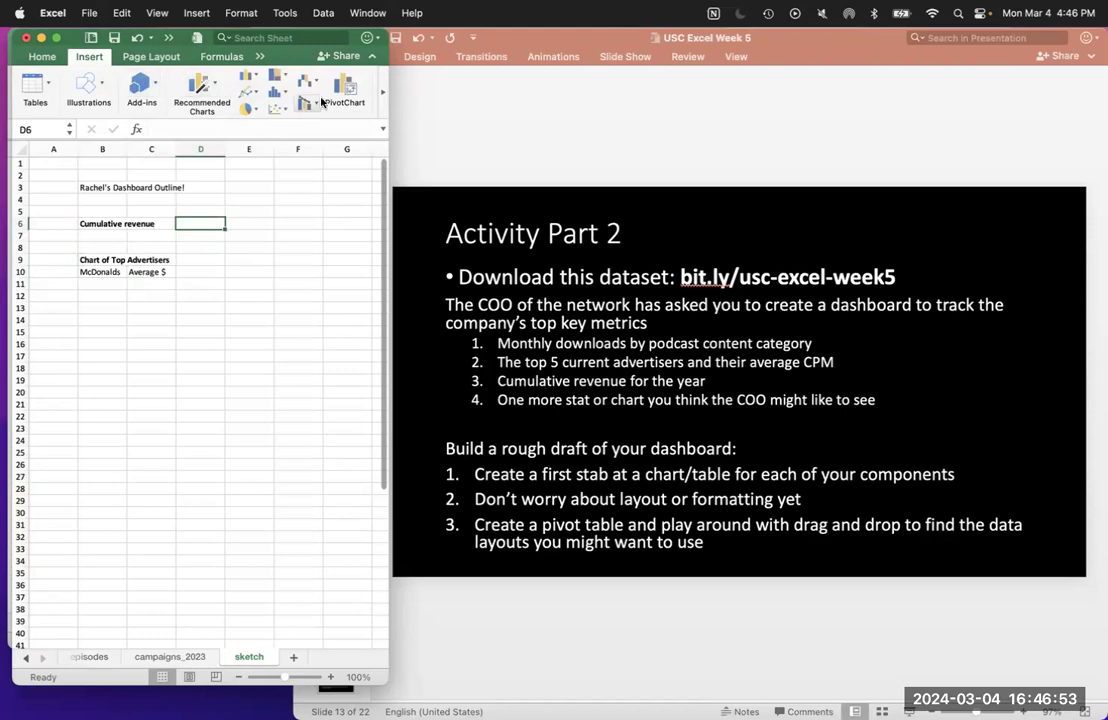
click(381, 92)
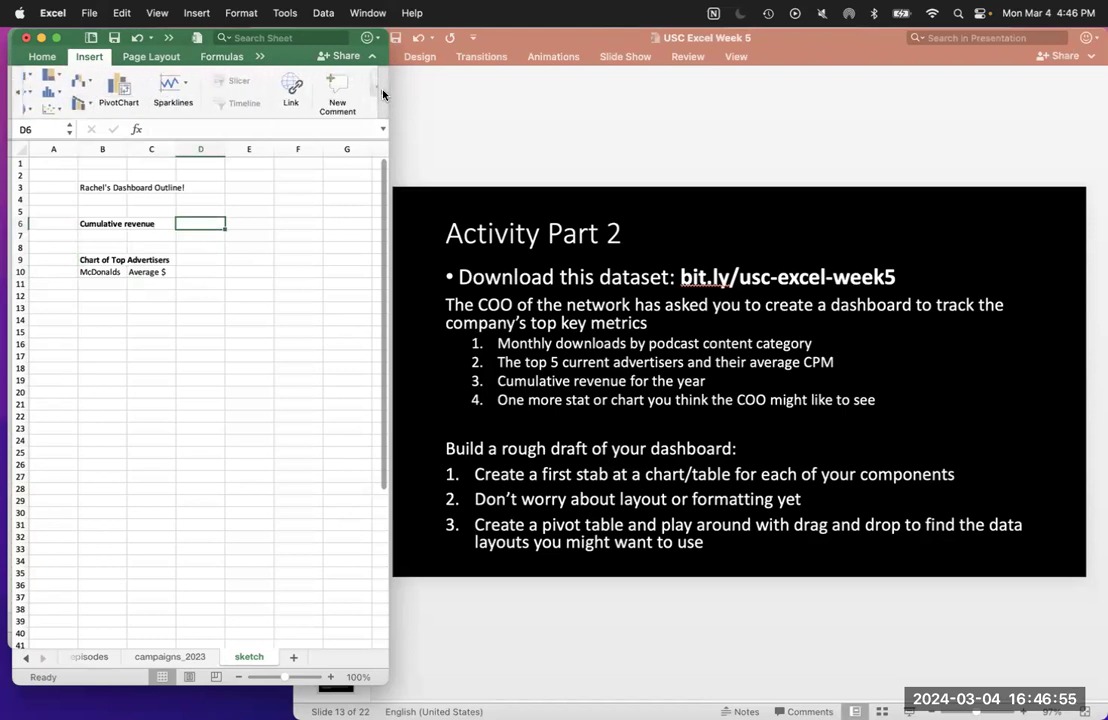
click(382, 94)
click(315, 86)
click(265, 140)
drag(219, 207, 338, 297)
text(Downloads by )
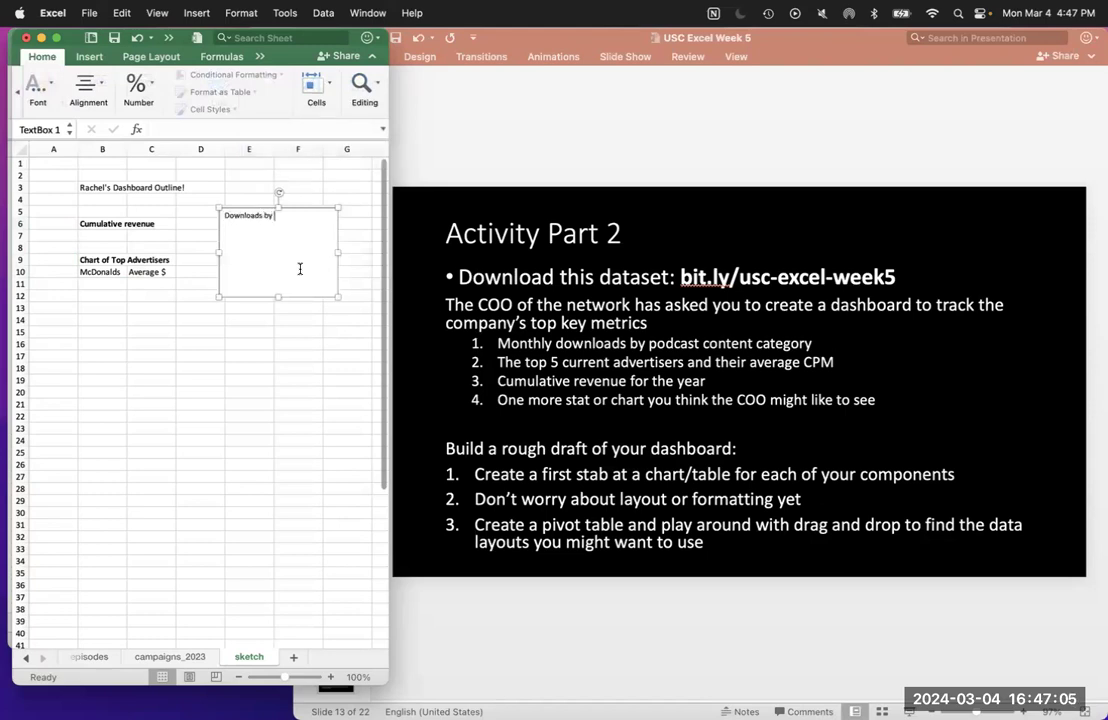
text(Category pie chart)
click(249, 380)
Center the pie chart text box's contents both horizontally and vertically.
click(272, 259)
click(87, 86)
click(47, 155)
click(47, 132)
click(200, 320)
click(190, 439)
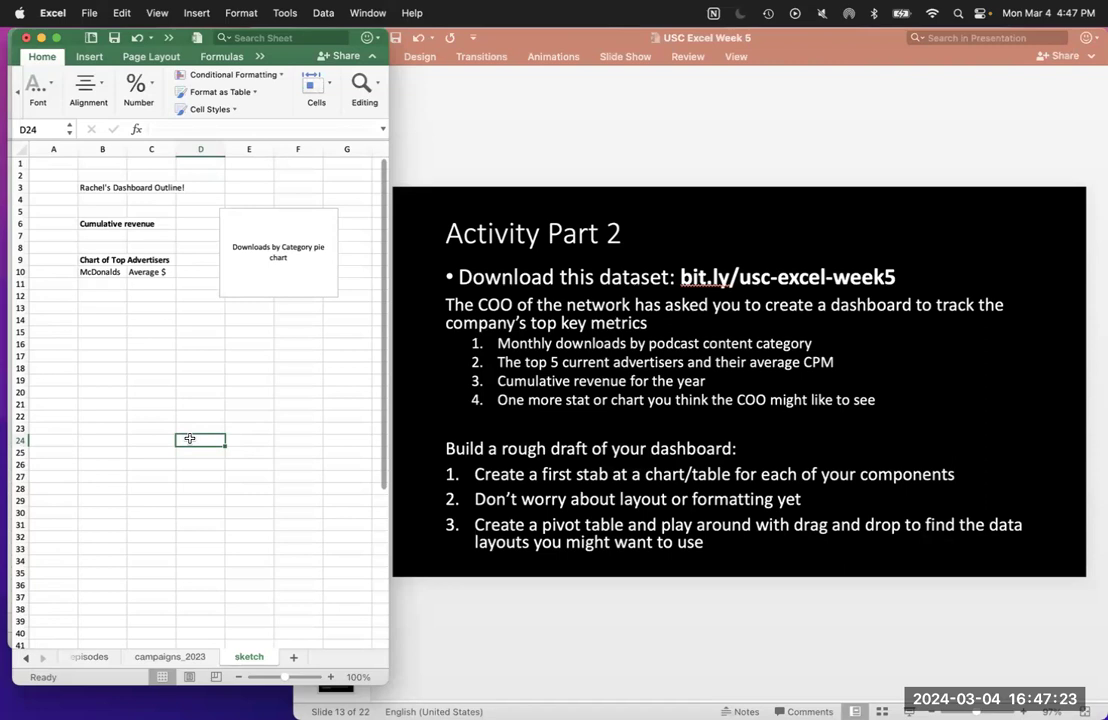
Duplicate the pie chart text box and resize the copy into a wide box below the others, spanning about B14 to G20.
click(277, 218)
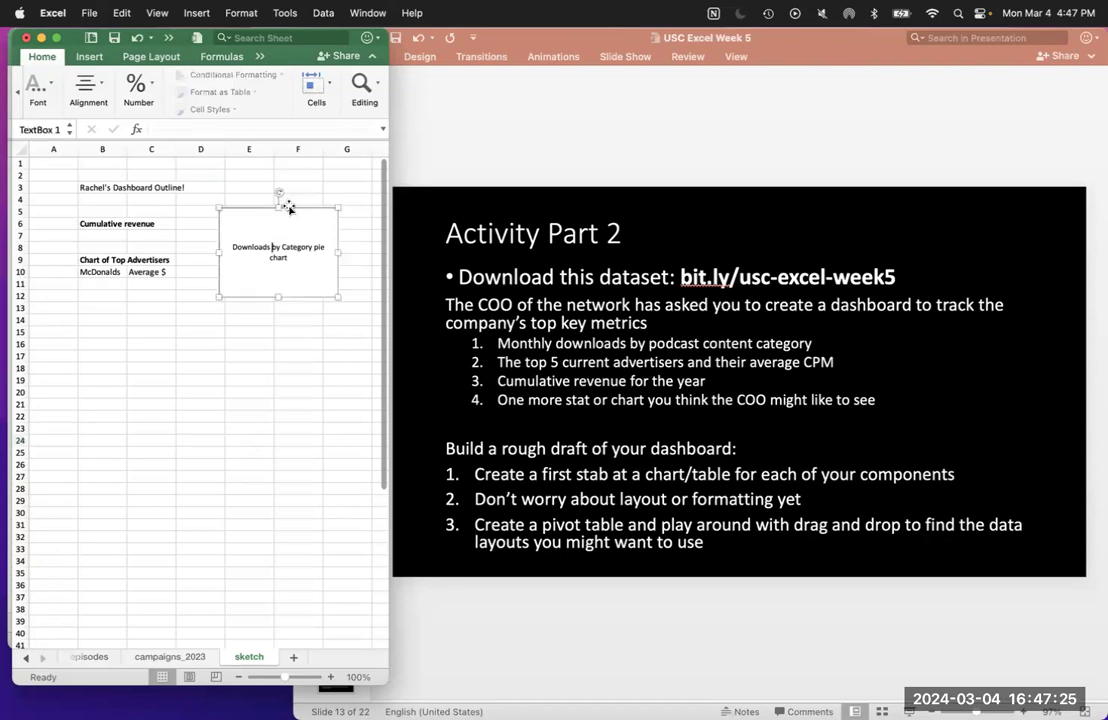
key(super+v)
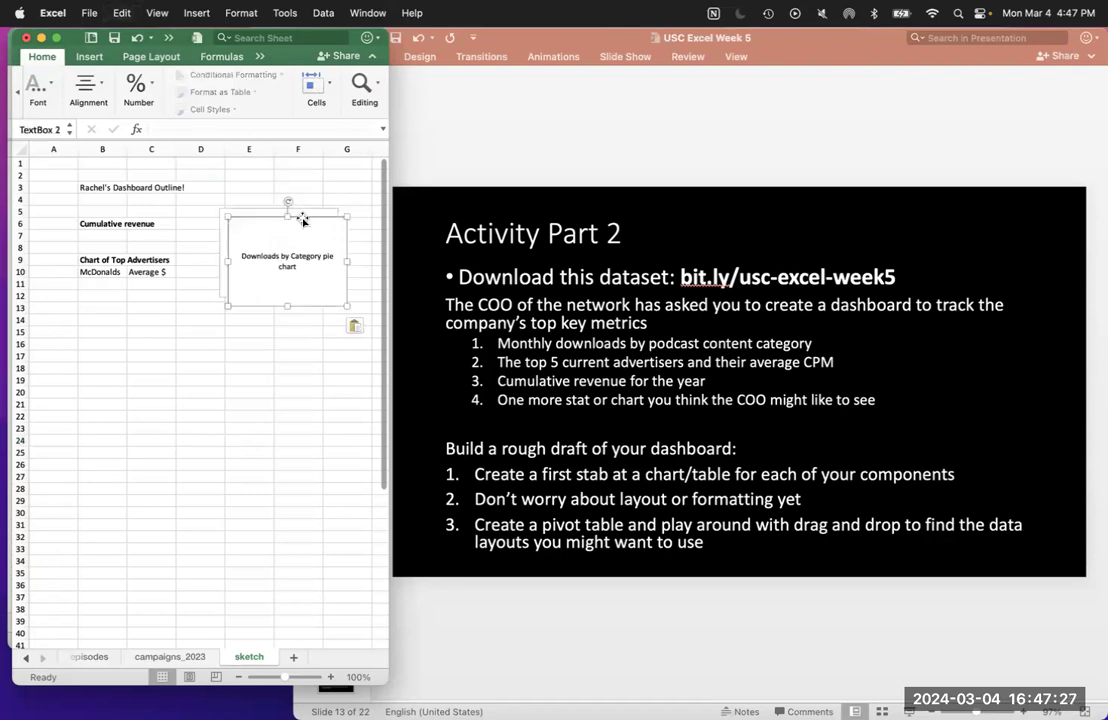
drag(302, 218, 152, 302)
drag(197, 391, 338, 376)
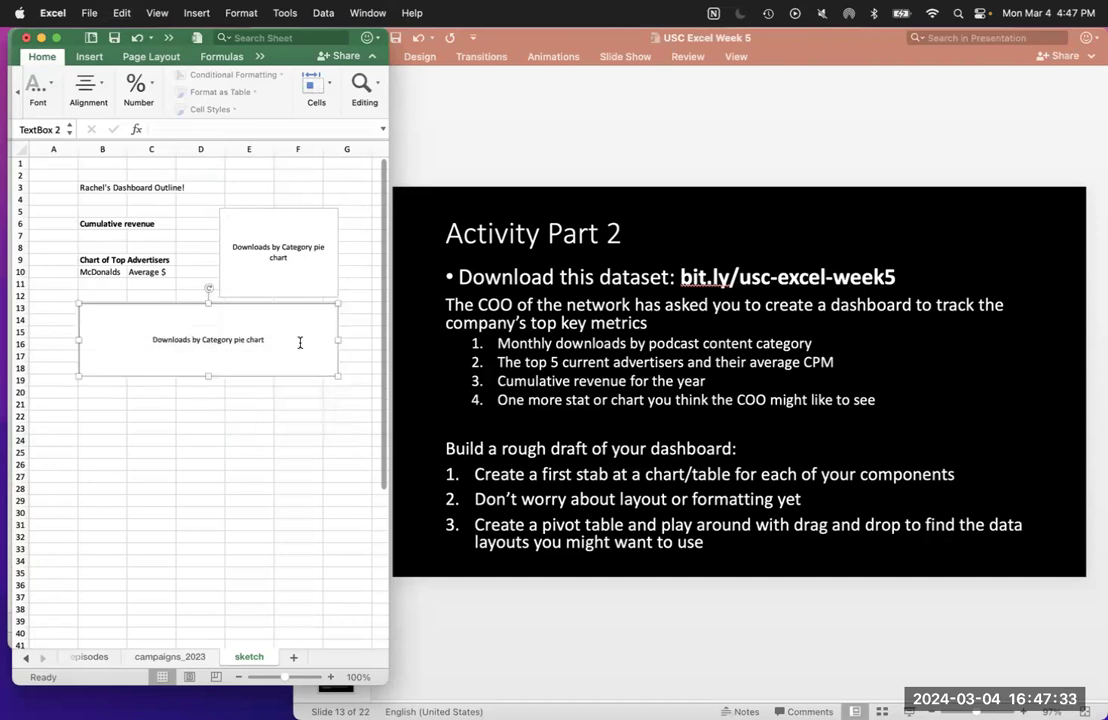
drag(281, 303, 282, 318)
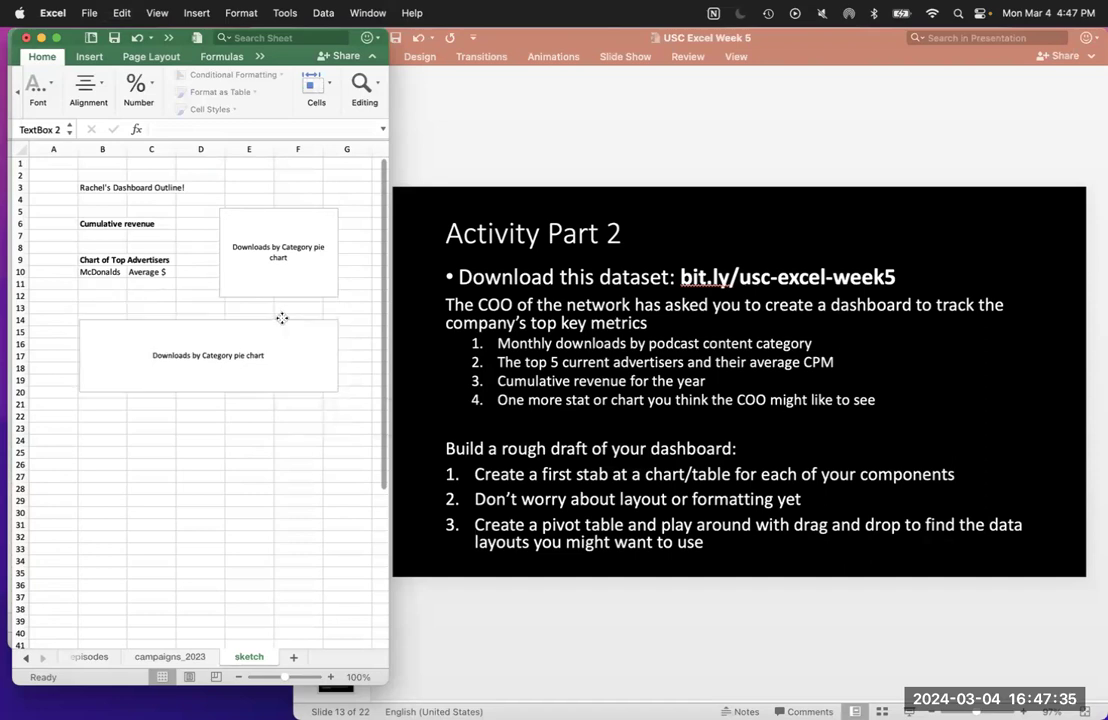
Replace the wide text box's contents with "Bar chart of how many campaigns does each show have".
triple_click(237, 355)
text(Ho)
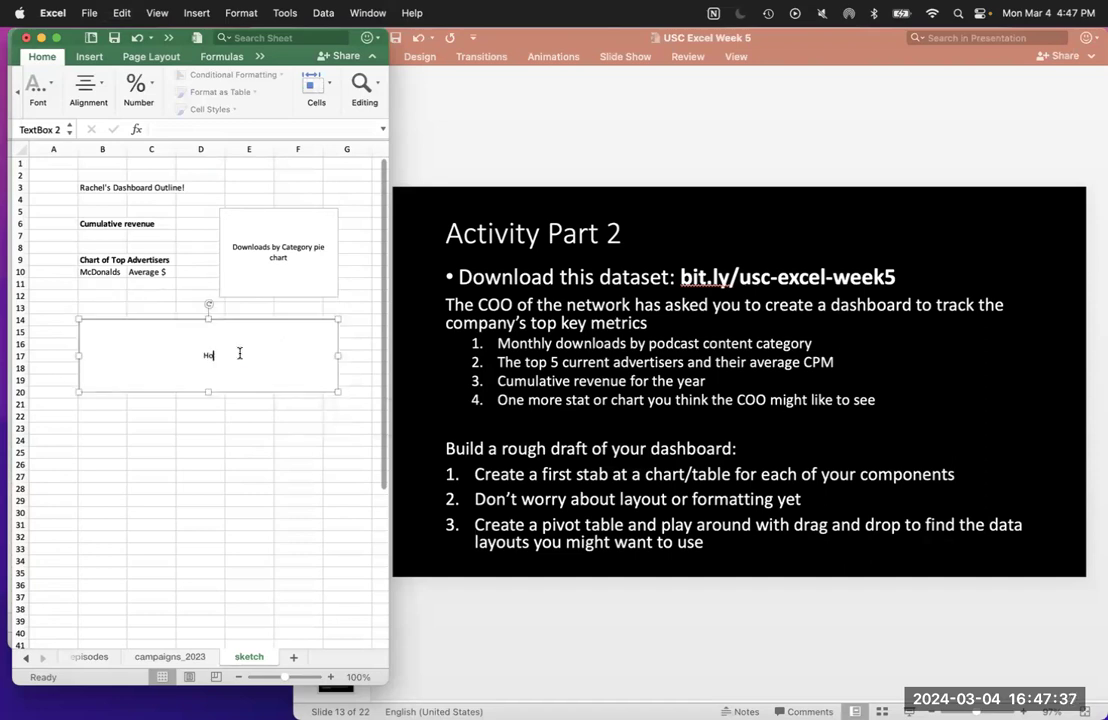
key(BackSpace)
key(BackSpace)
text(Bar chart of how many s)
key(BackSpace)
text(campaigns does each show have)
click(271, 441)
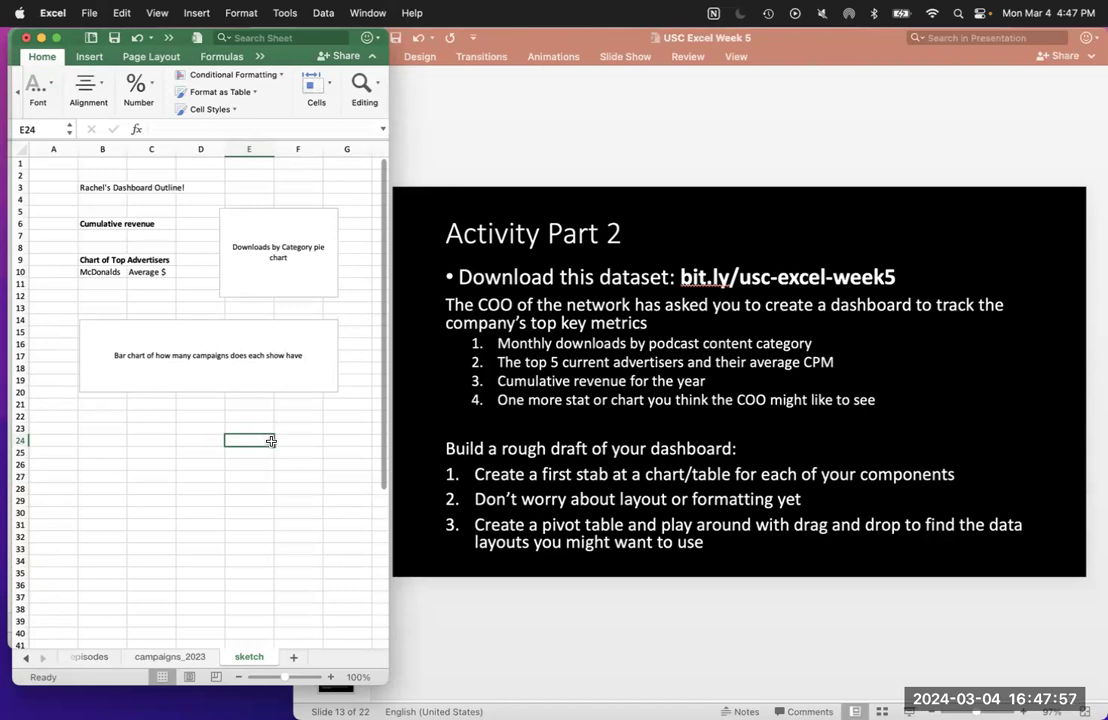
Review the data columns on the campaigns_2023, episodes and shows sheets, ending on campaigns_2023.
click(166, 657)
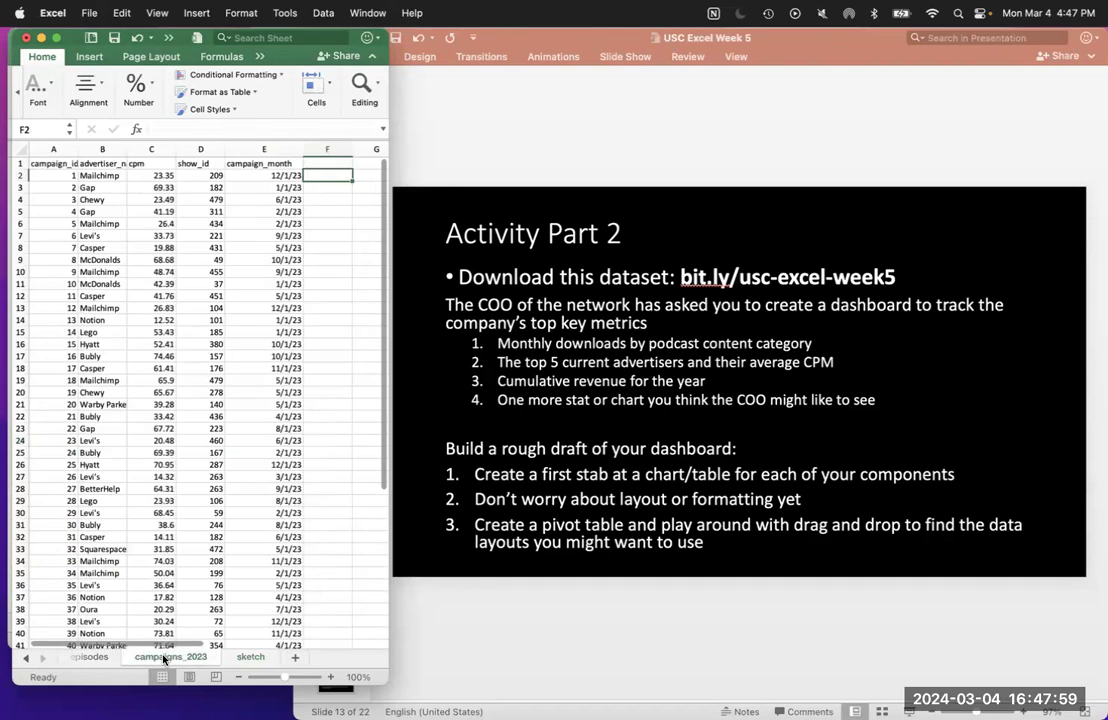
click(92, 656)
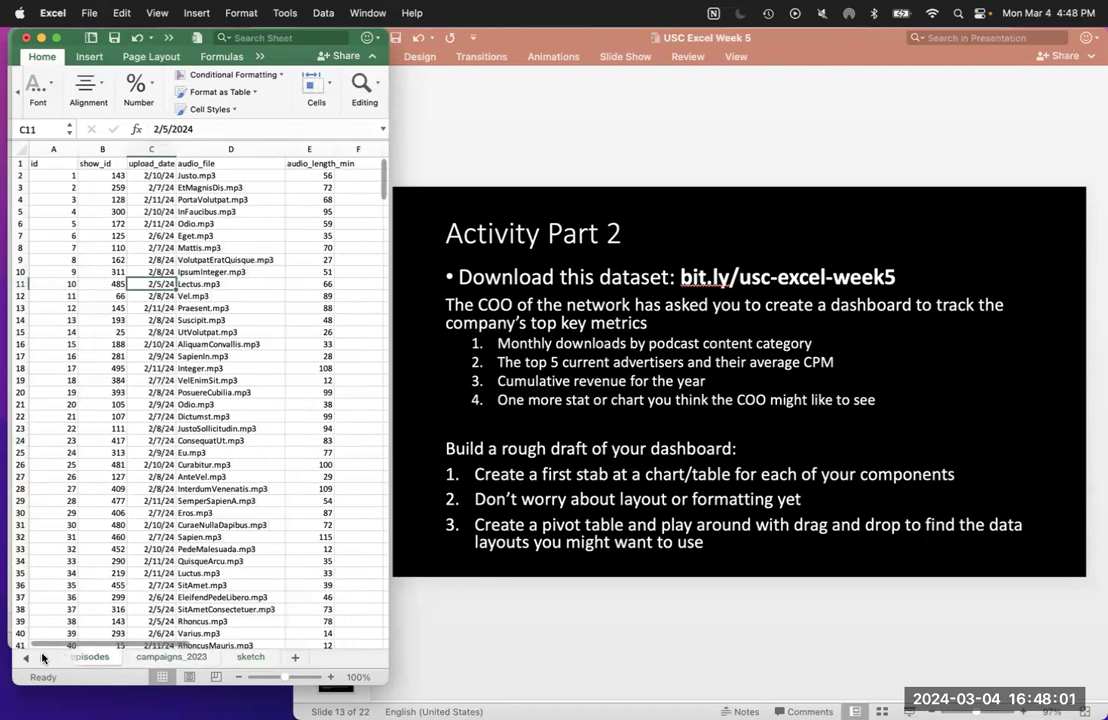
click(26, 657)
click(76, 657)
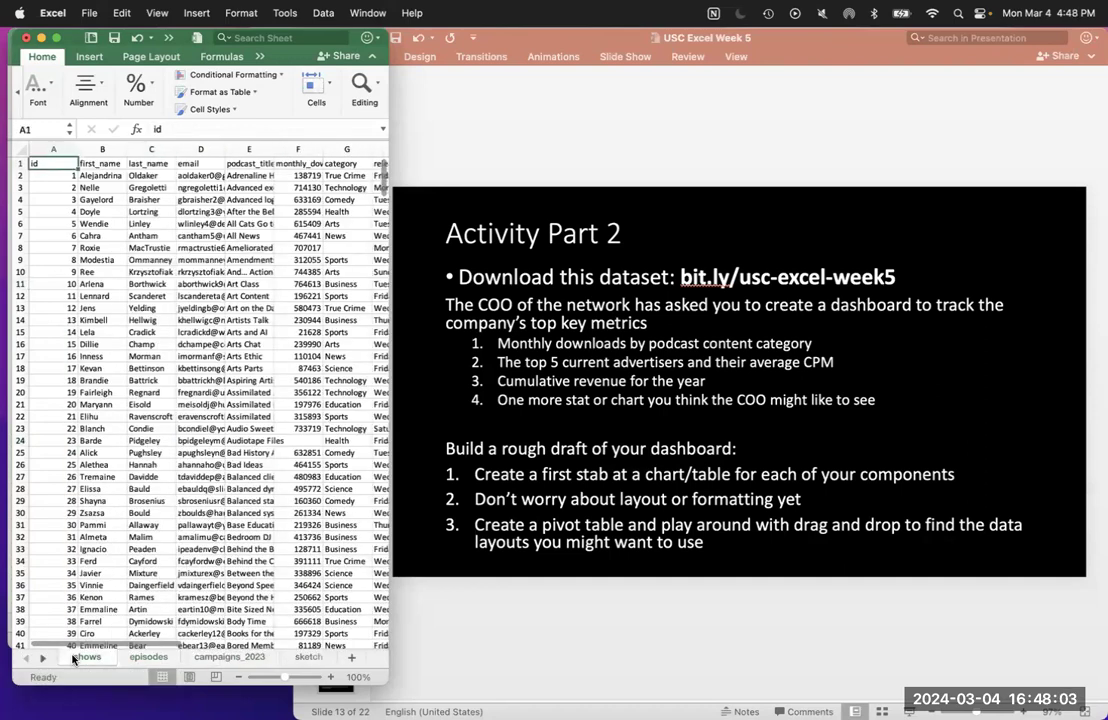
click(133, 660)
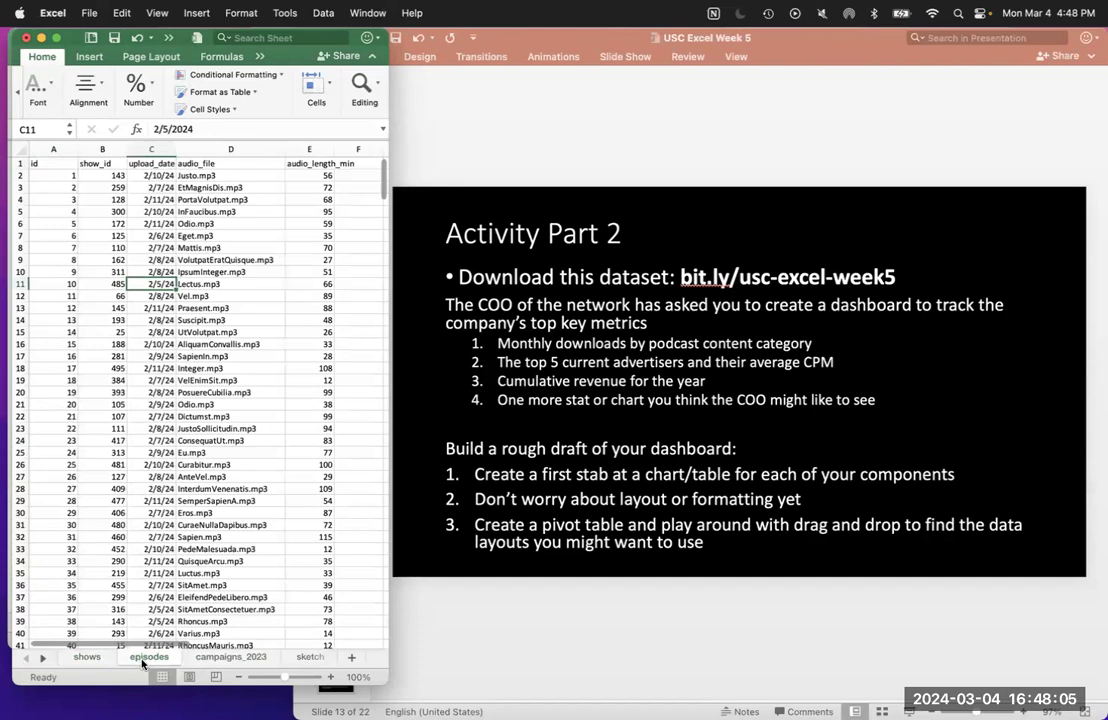
click(238, 664)
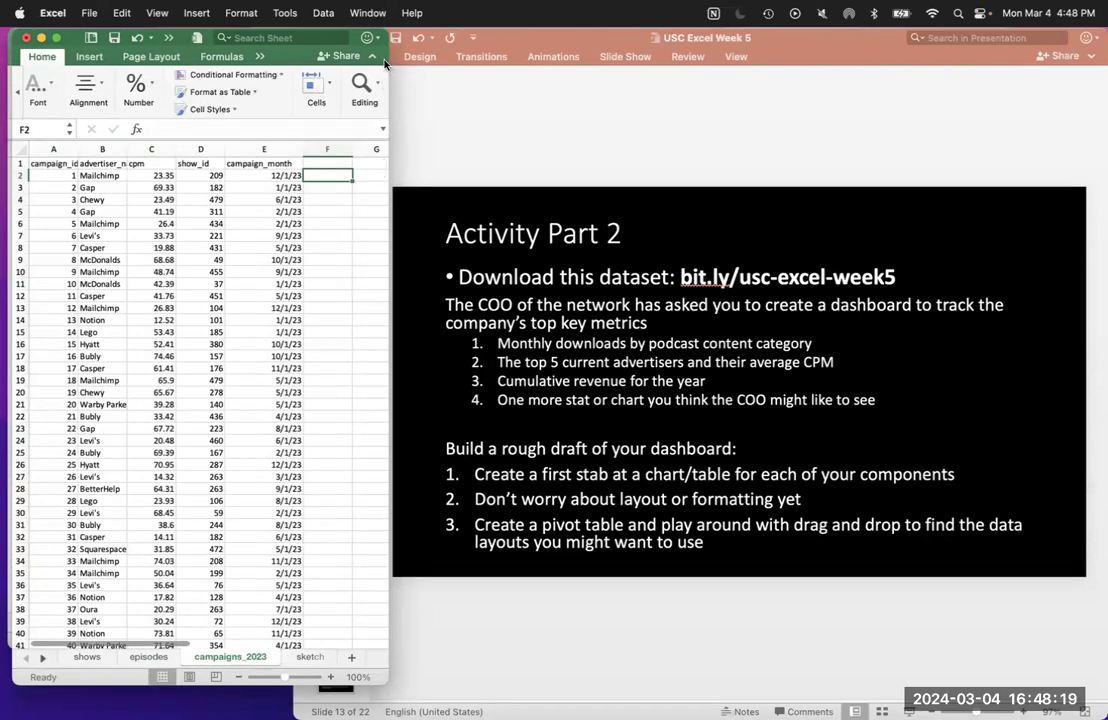
Widen the workbook window and add a "show downloads" column header in F1 of the campaigns_2023 sheet.
drag(386, 62, 564, 60)
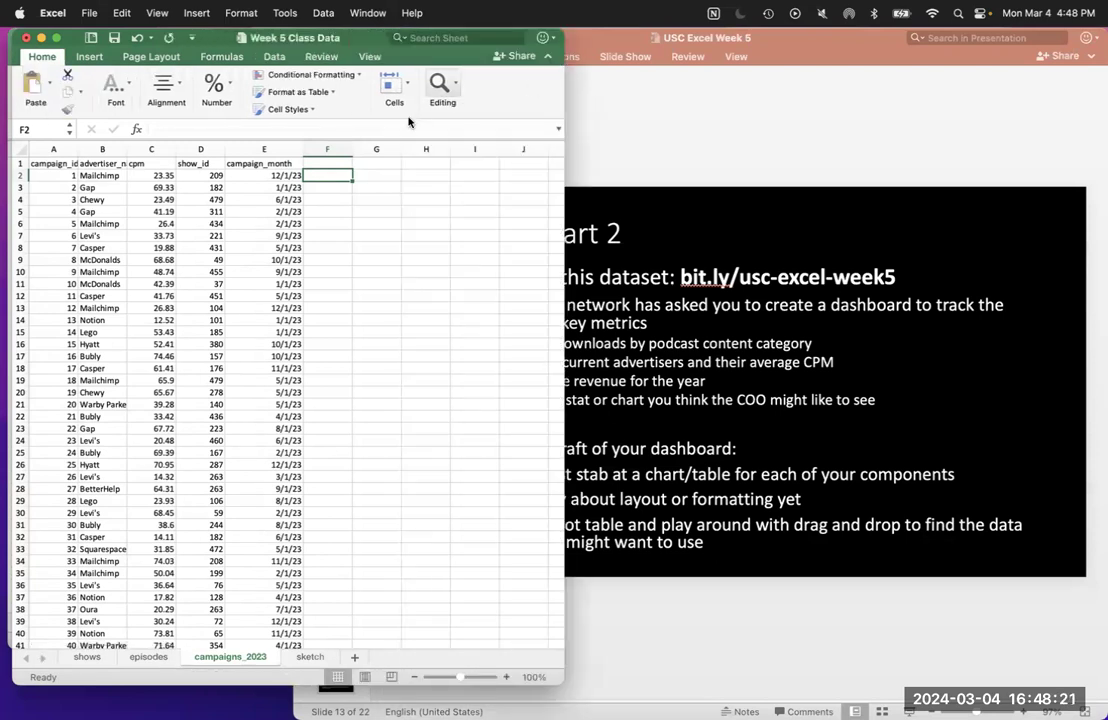
click(331, 163)
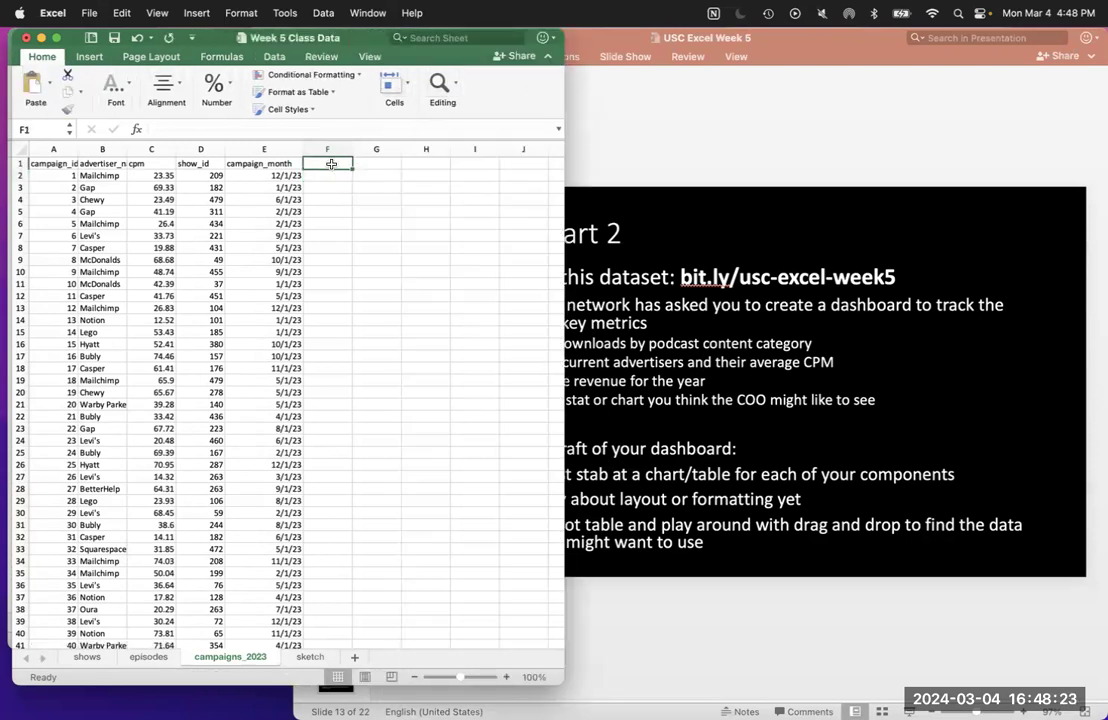
click(165, 176)
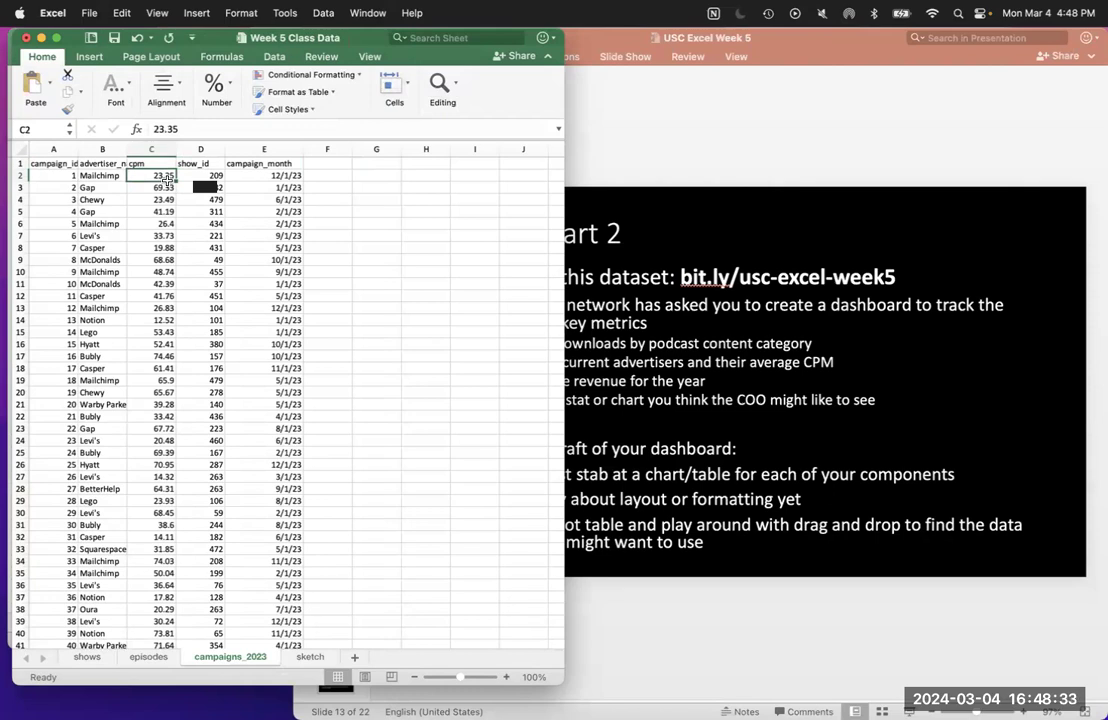
key(Up)
key(Right)
key(Right)
key(Right)
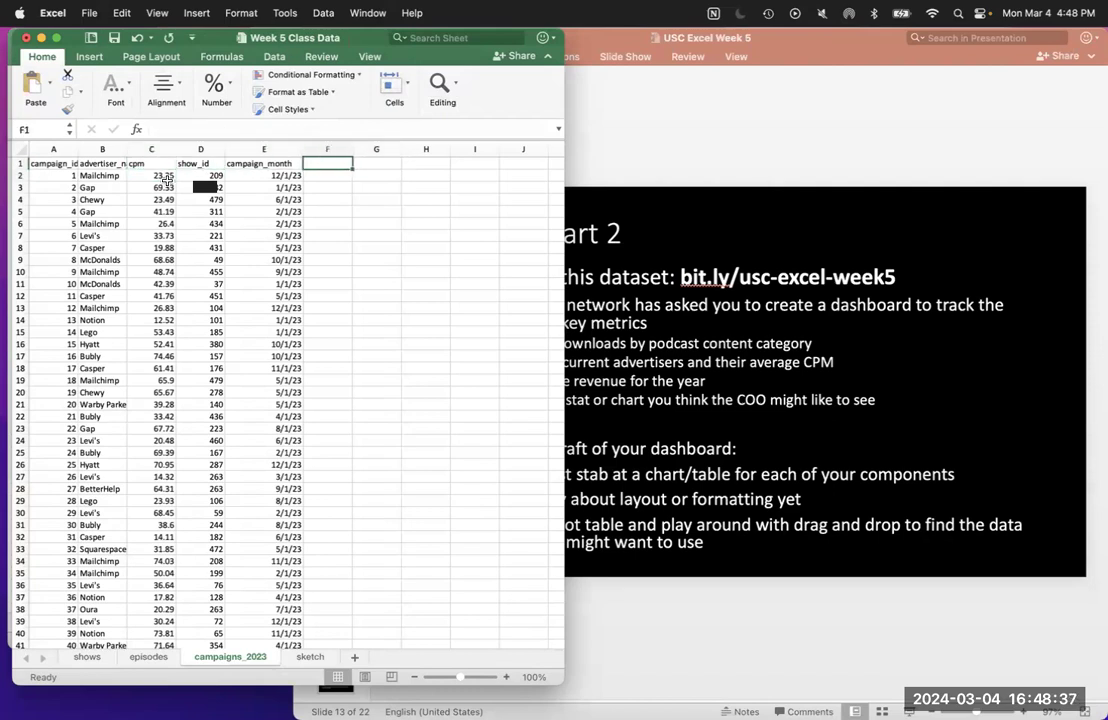
text(dowbl)
key(BackSpace)
key(BackSpace)
key(BackSpace)
key(BackSpace)
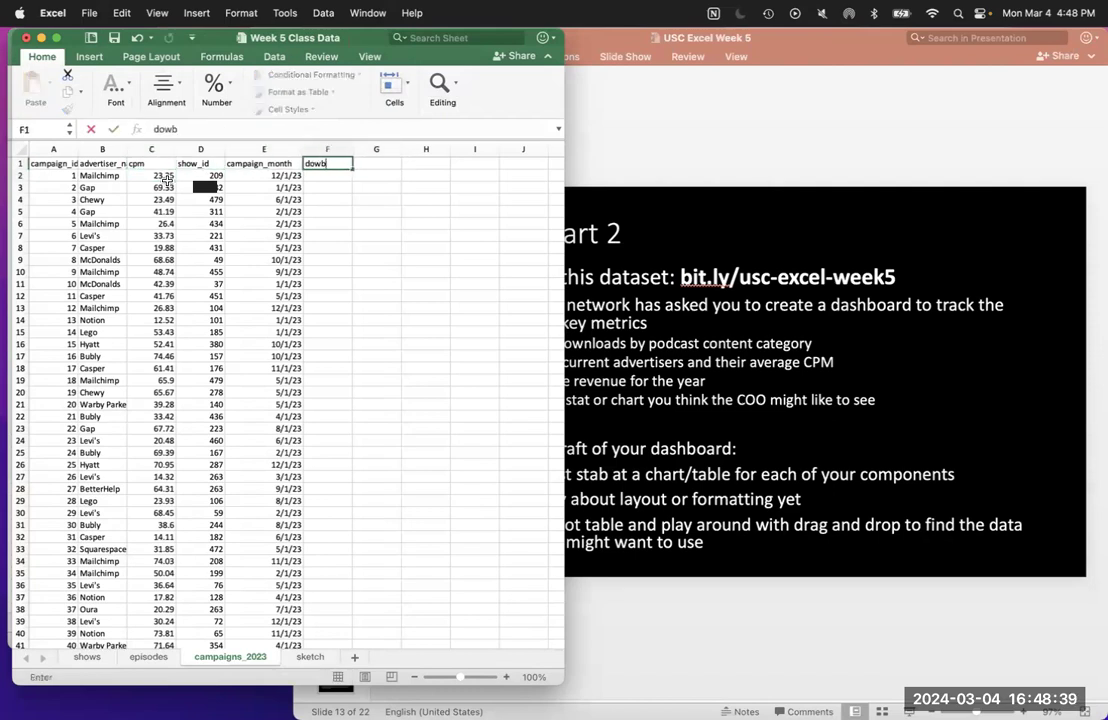
key(BackSpace)
text(show sow)
key(BackSpace)
key(BackSpace)
text(ownloads)
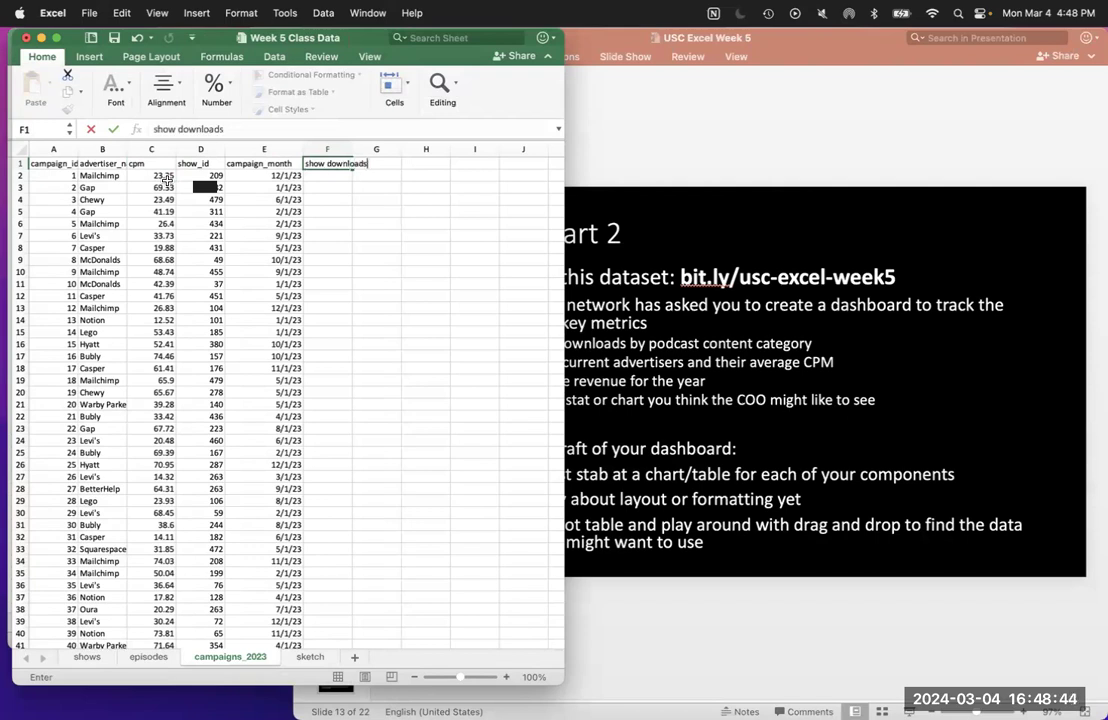
key(Return)
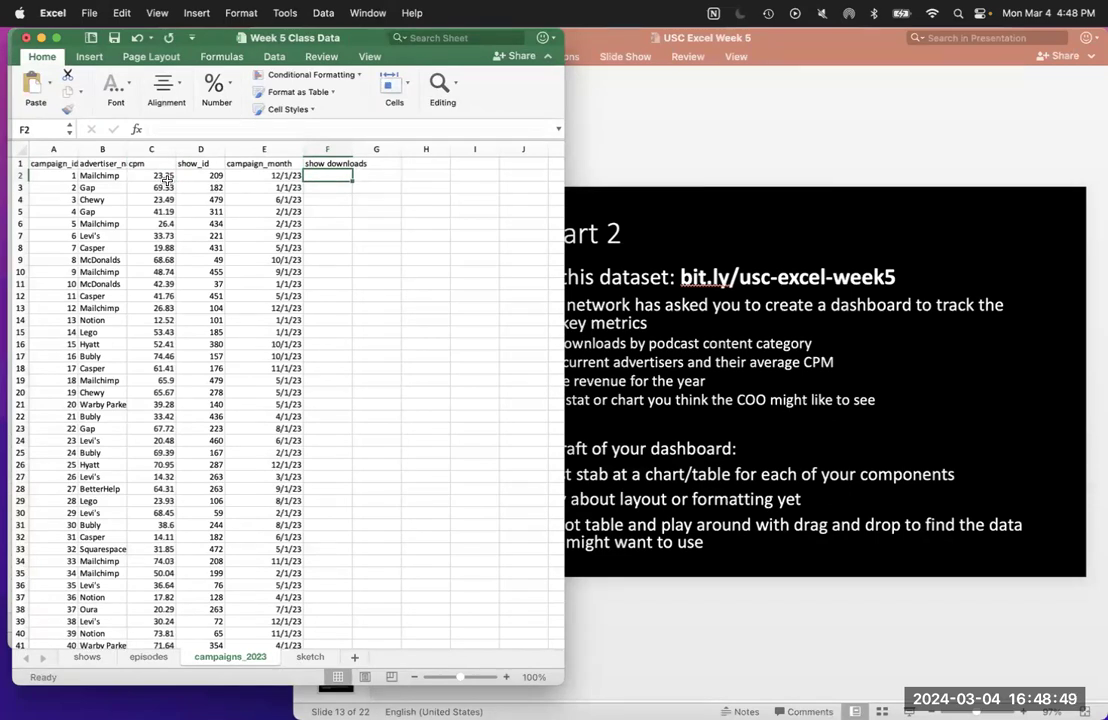
Enter =VLOOKUP(D2,shows!A:H,6,FALSE) in F2 of the campaigns_2023 sheet to look up the first campaign's show downloads.
text(=)
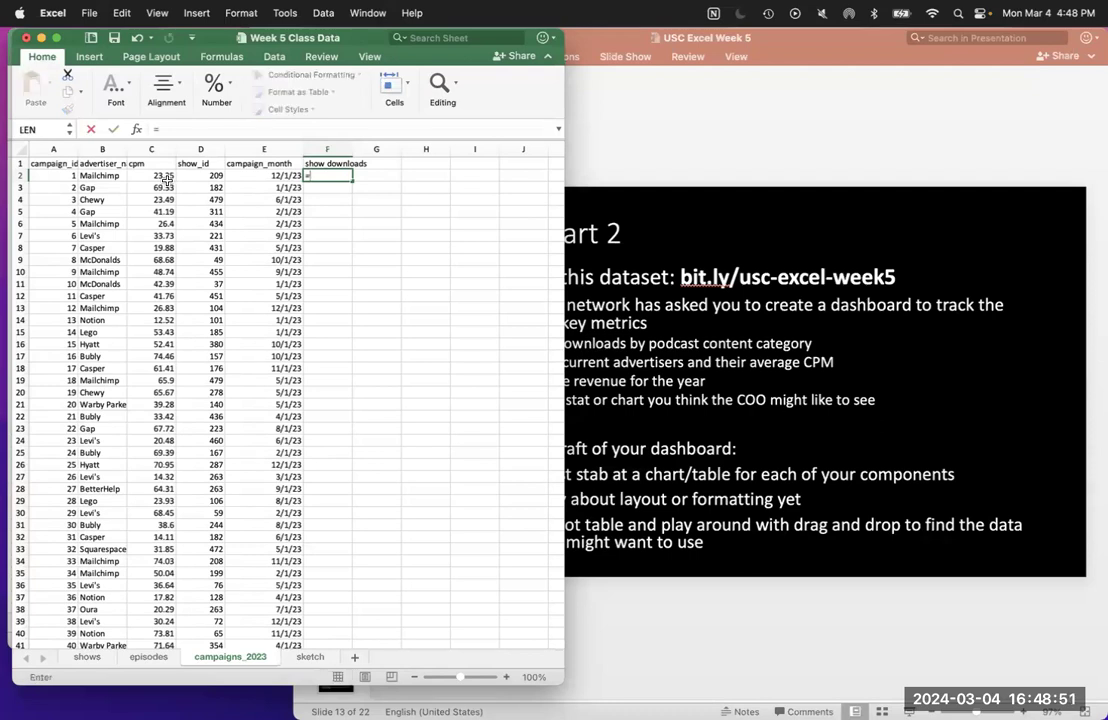
text(vlookup()
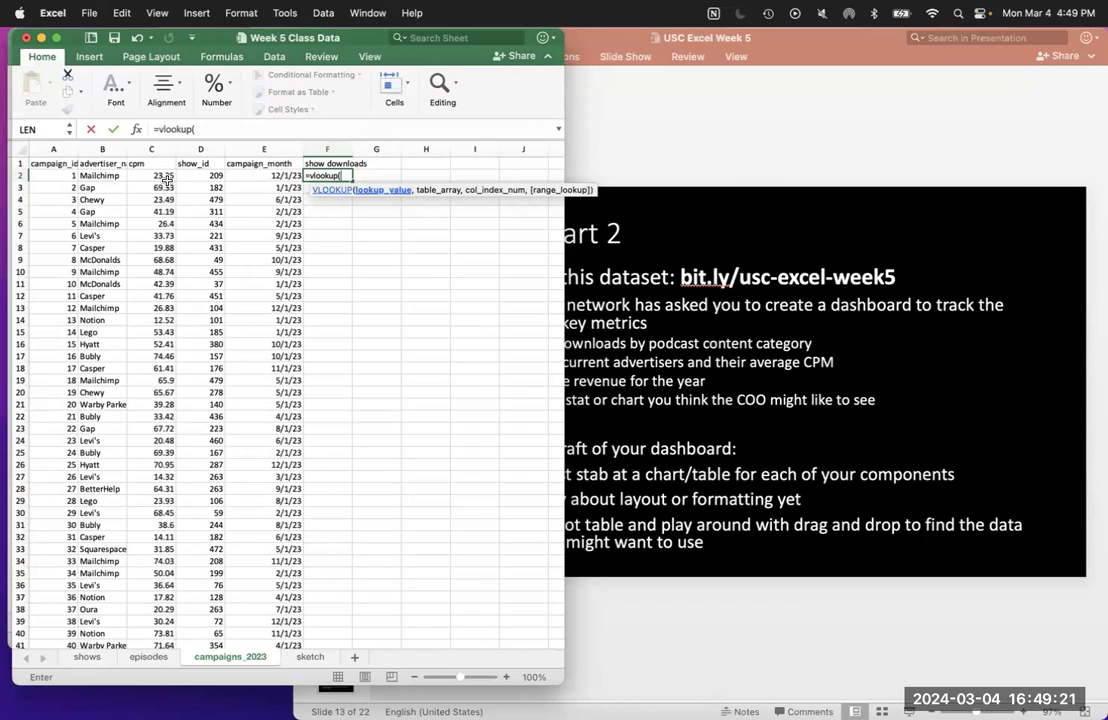
key(Left)
key(Left)
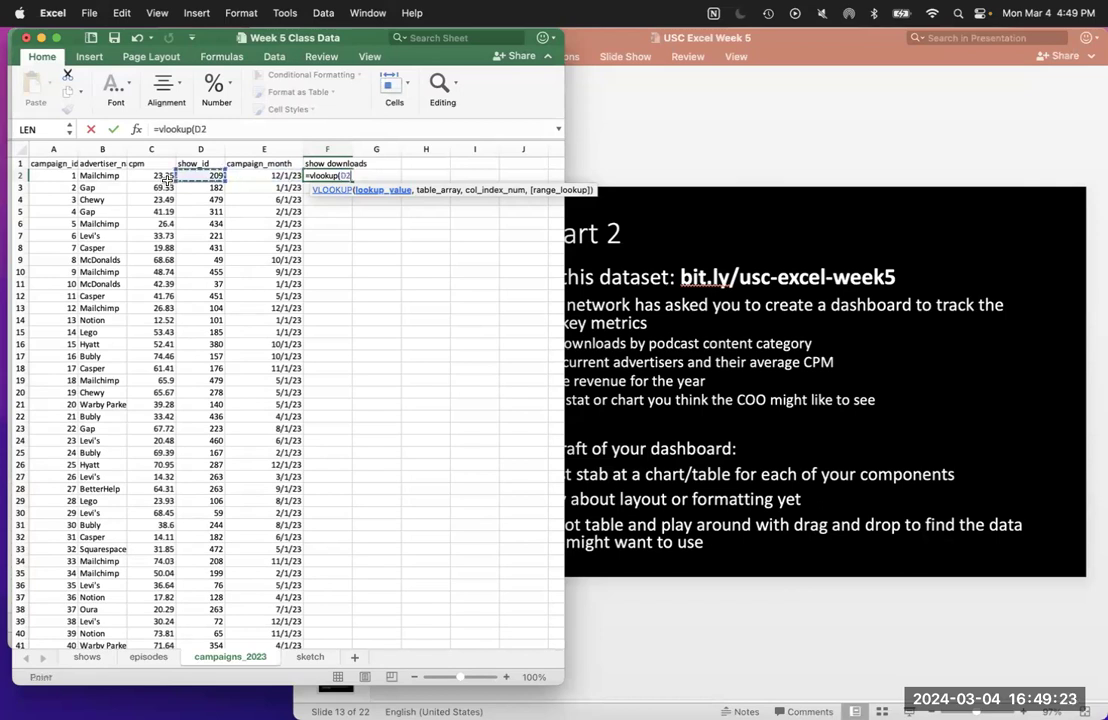
text(,)
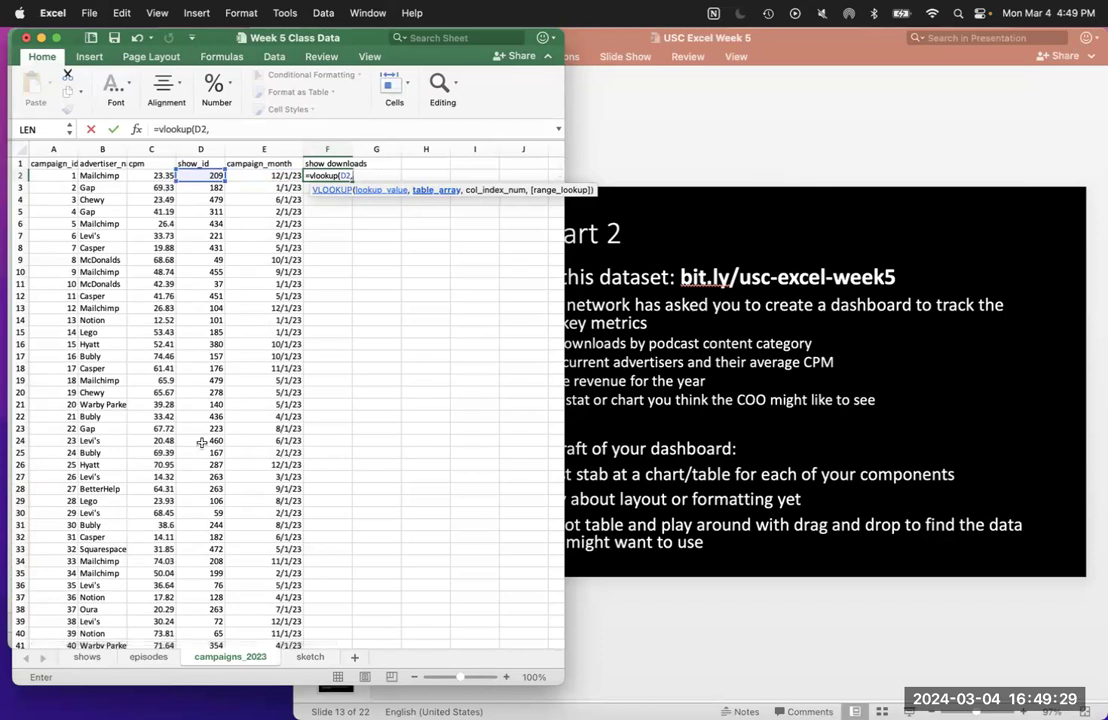
click(88, 658)
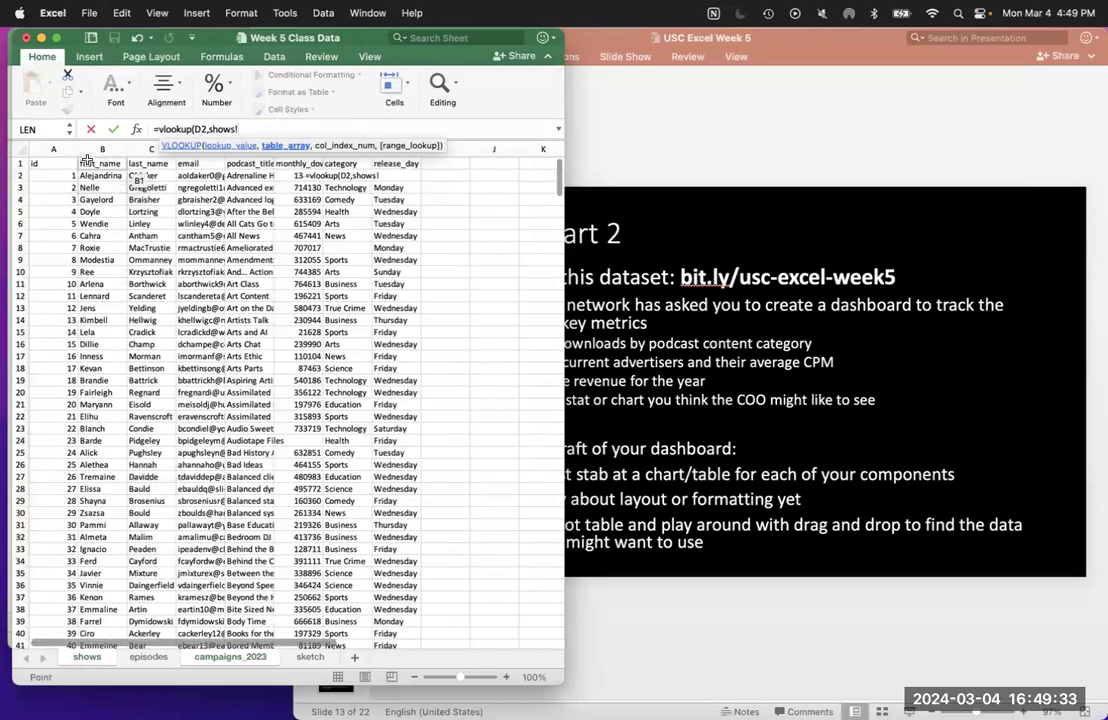
drag(57, 148, 385, 155)
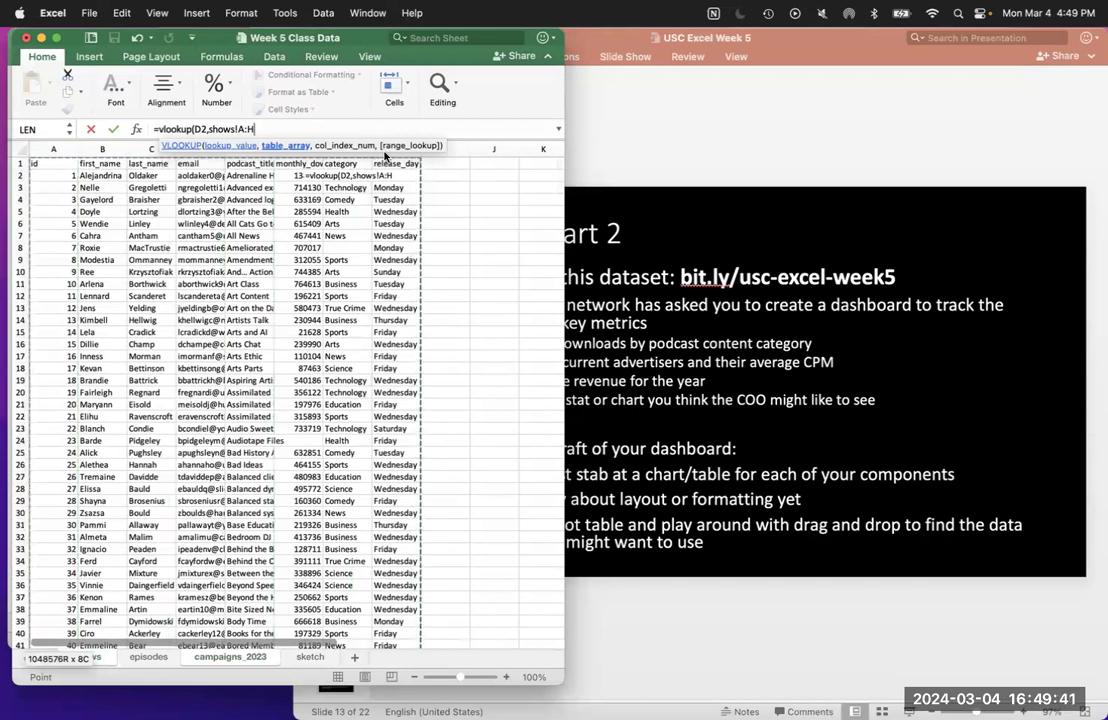
text(,)
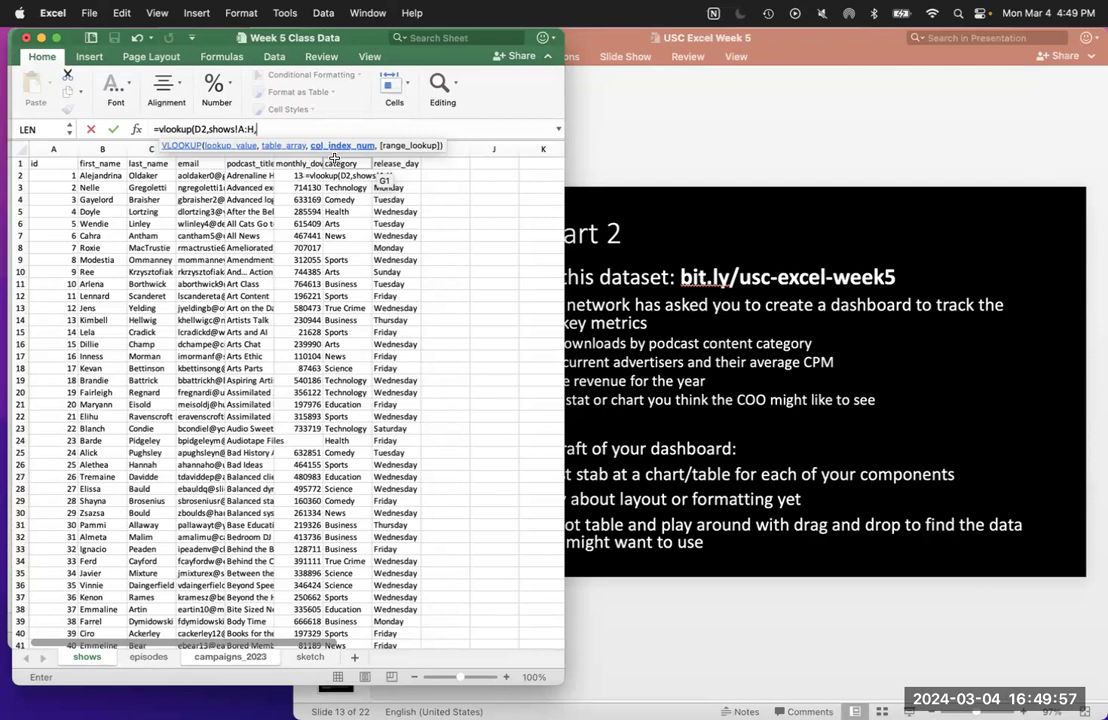
text(6)
text(,false))
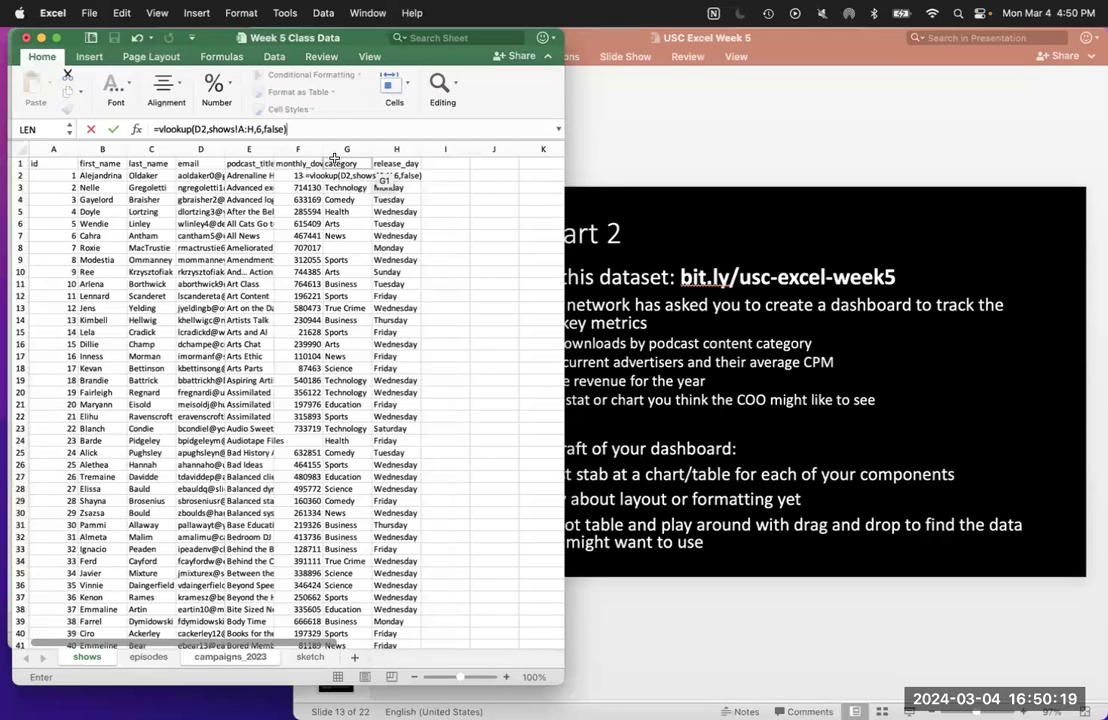
key(Return)
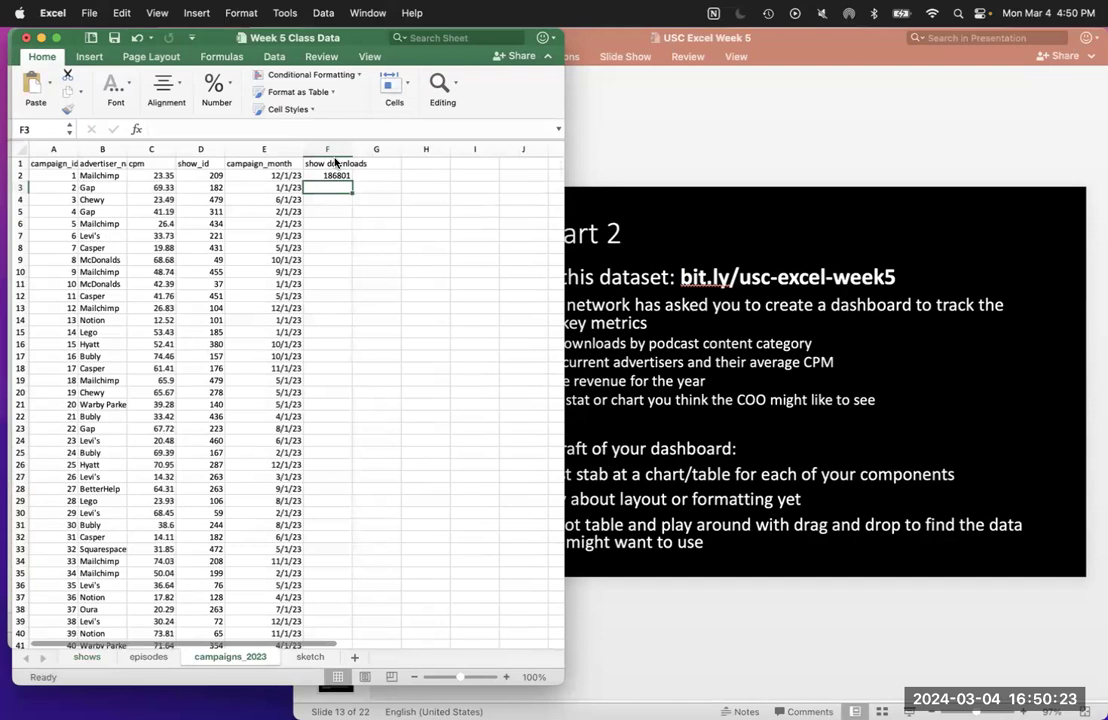
Check the F2 lookup against the monthly downloads of show id 209 on the shows sheet, and return to campaigns_2023.
key(Up)
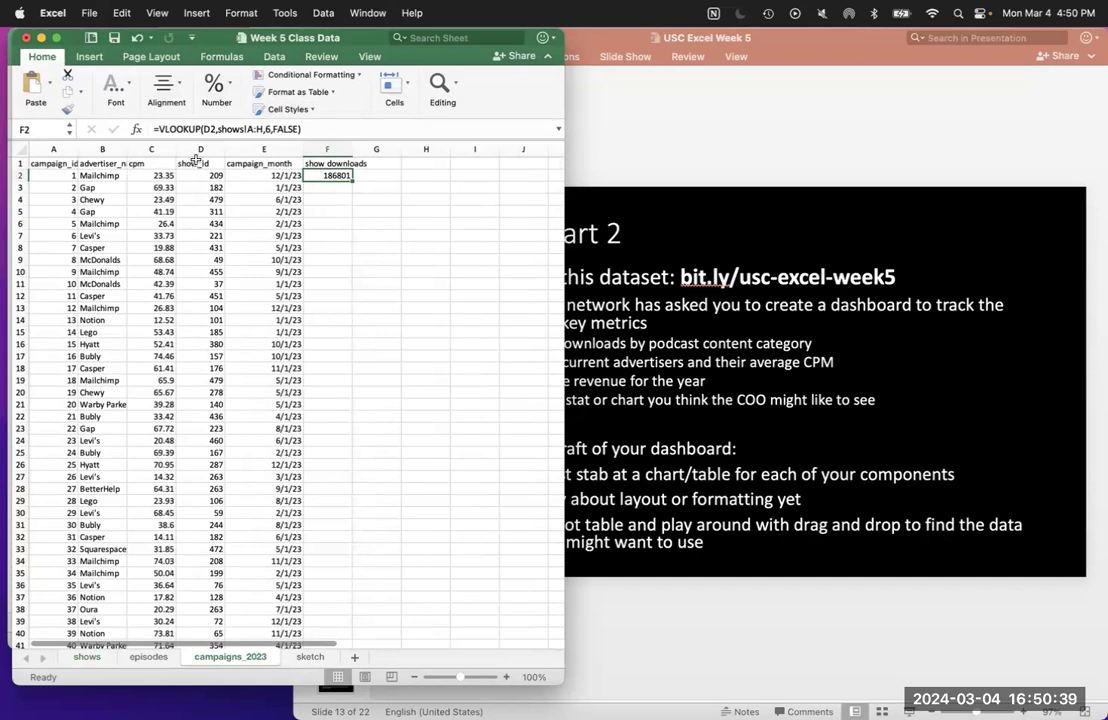
click(200, 177)
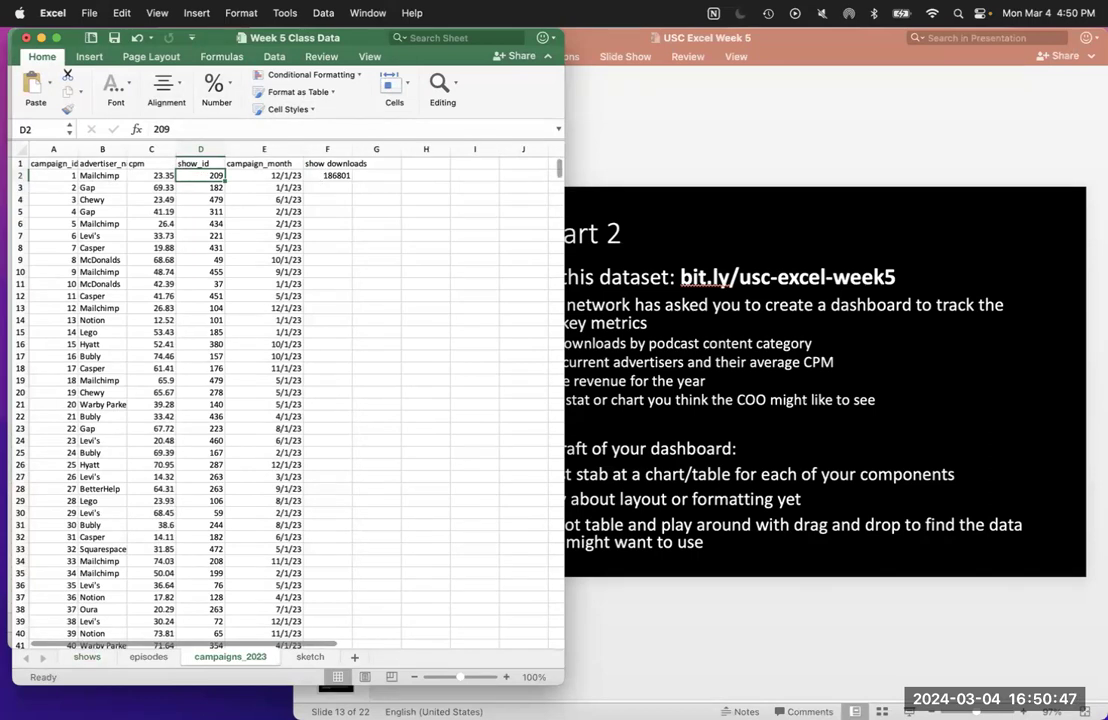
click(88, 657)
scroll(138, 467, down, 10)
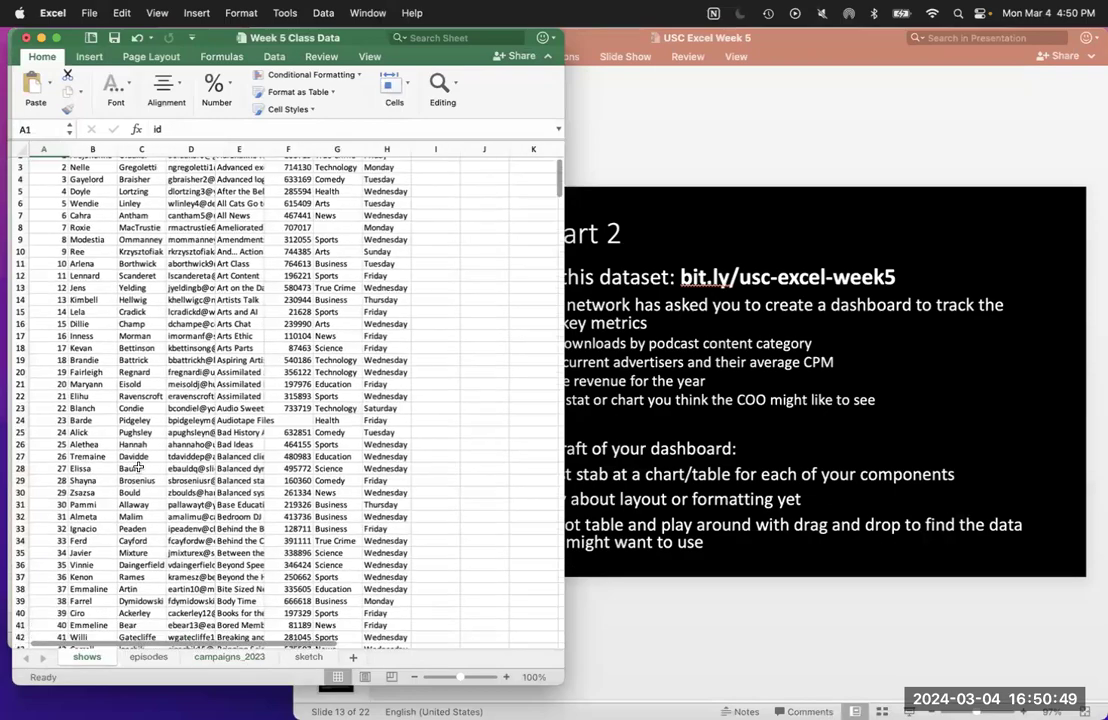
scroll(138, 467, down, 20)
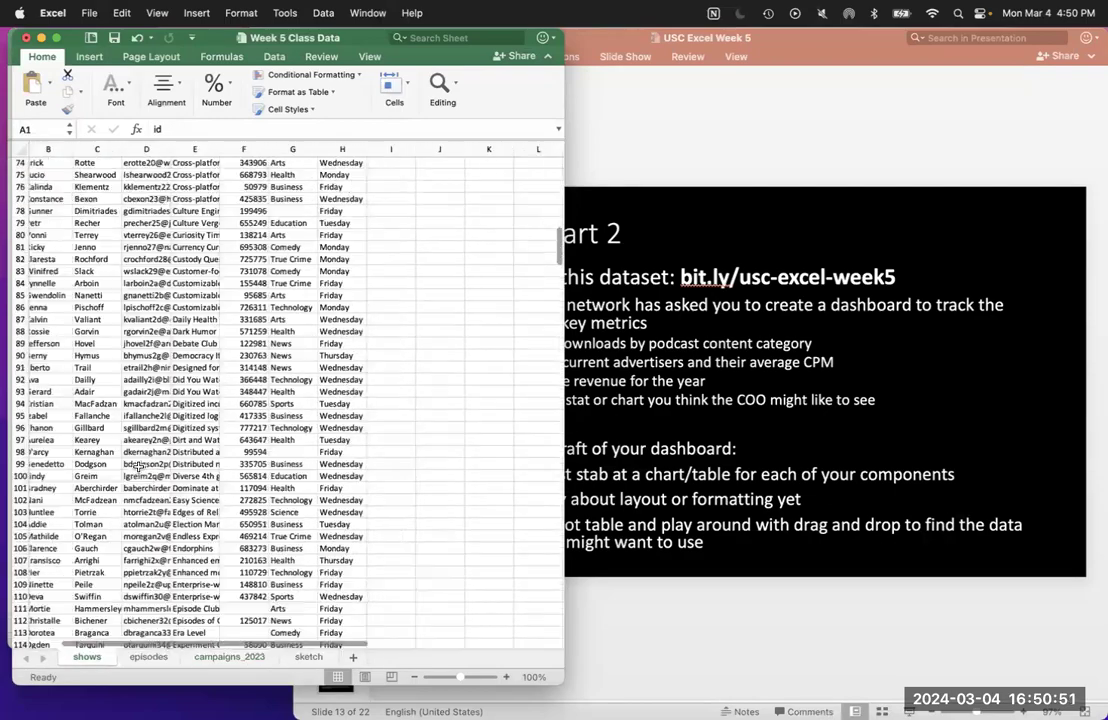
scroll(138, 467, up, 8)
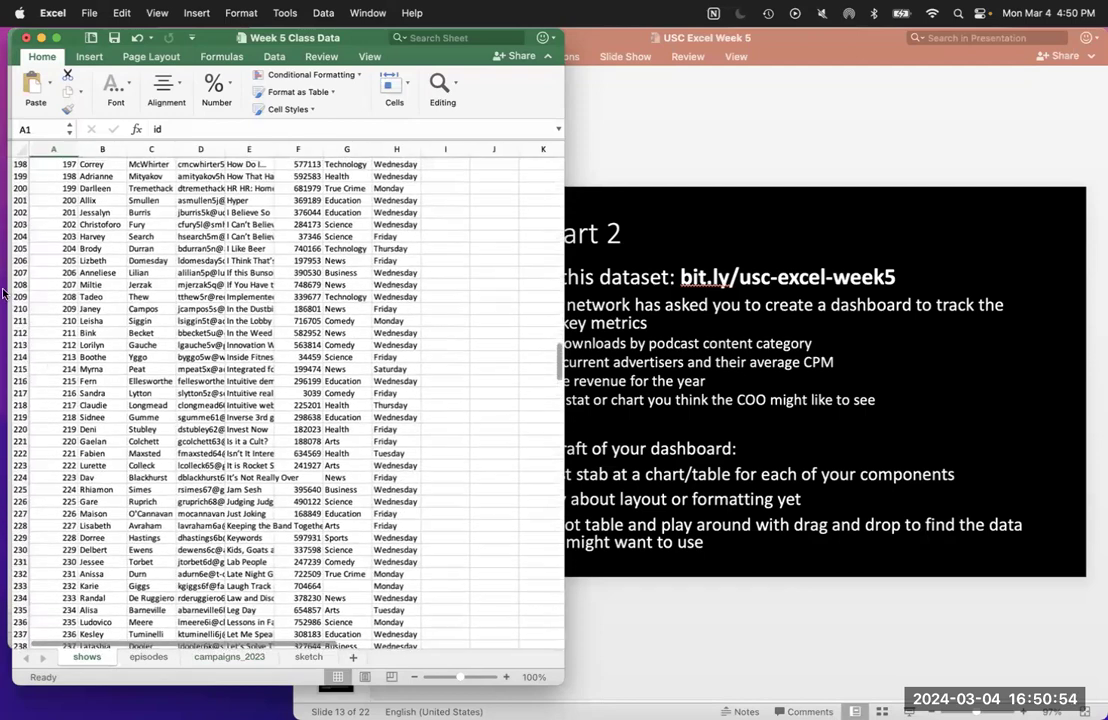
click(70, 309)
key(Right)
key(Right)
key(Right)
key(Right)
key(Right)
key(Right)
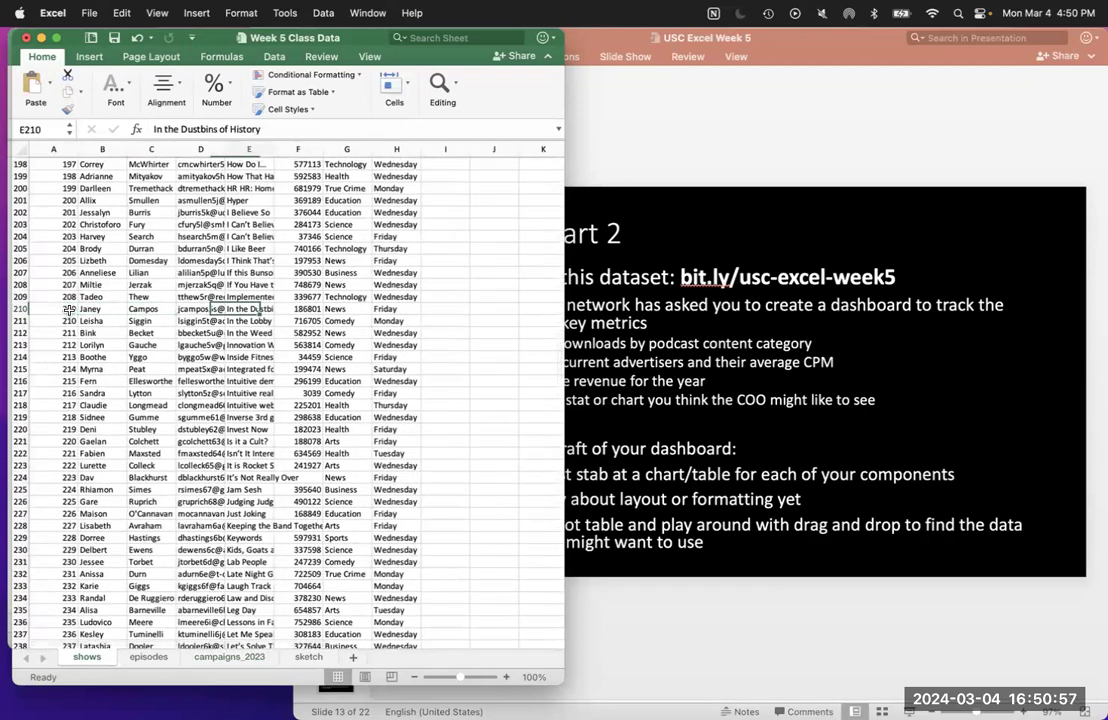
key(Left)
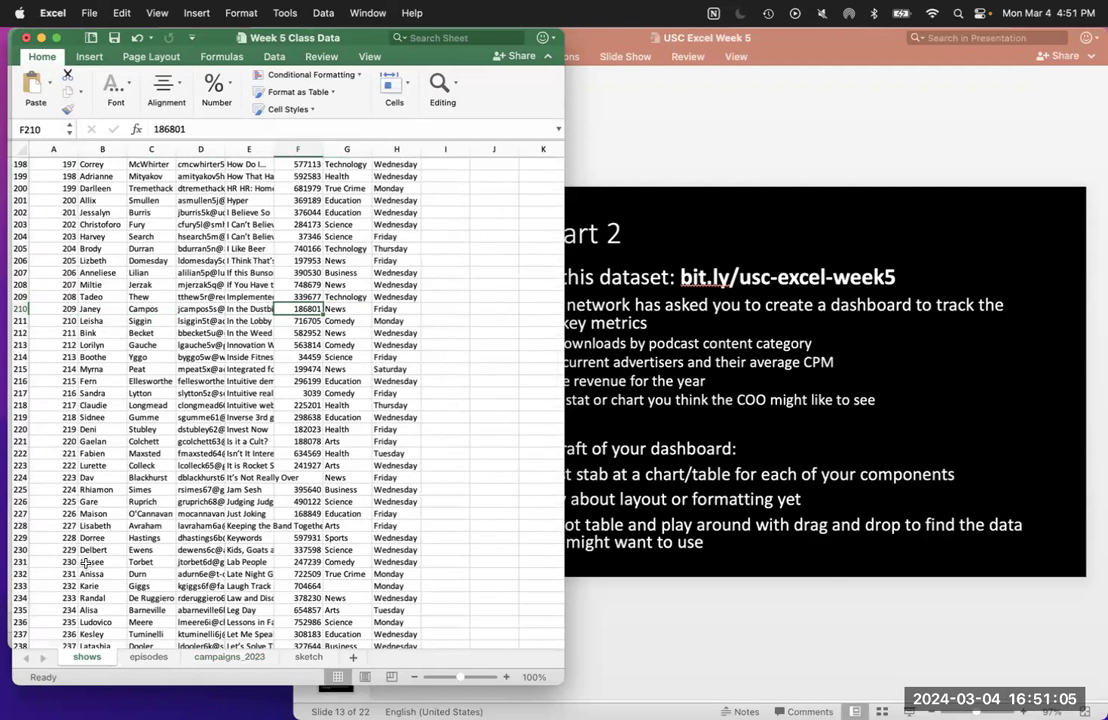
click(232, 658)
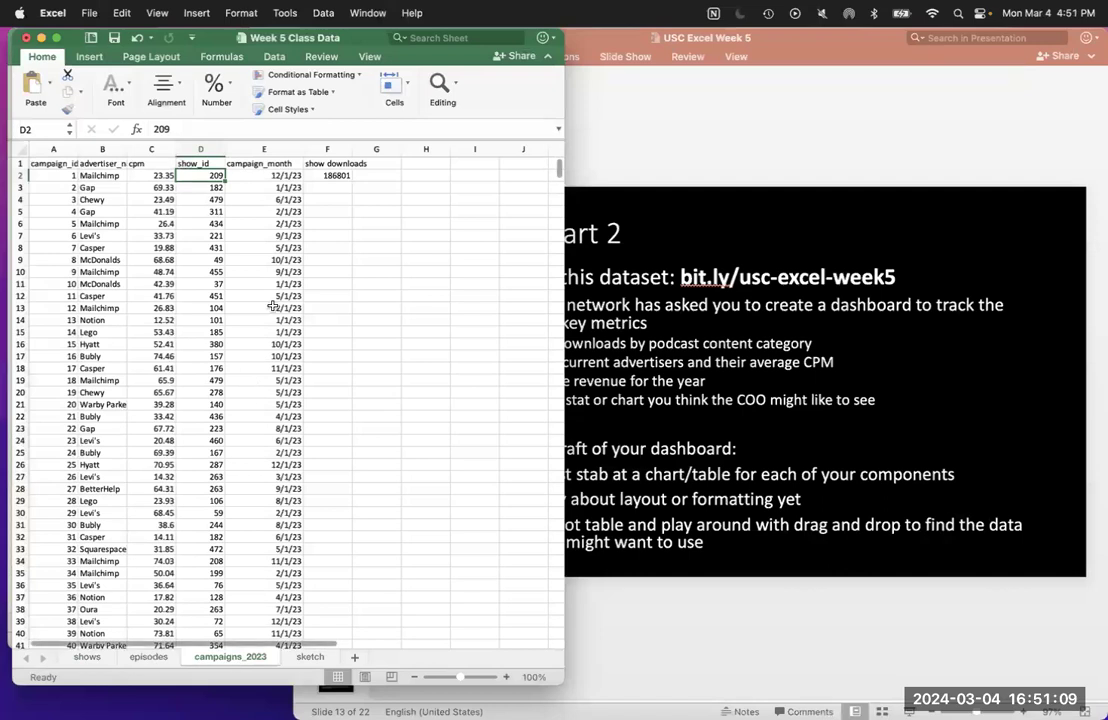
Fill the show downloads lookup formula from F2 down through all campaign rows.
click(338, 176)
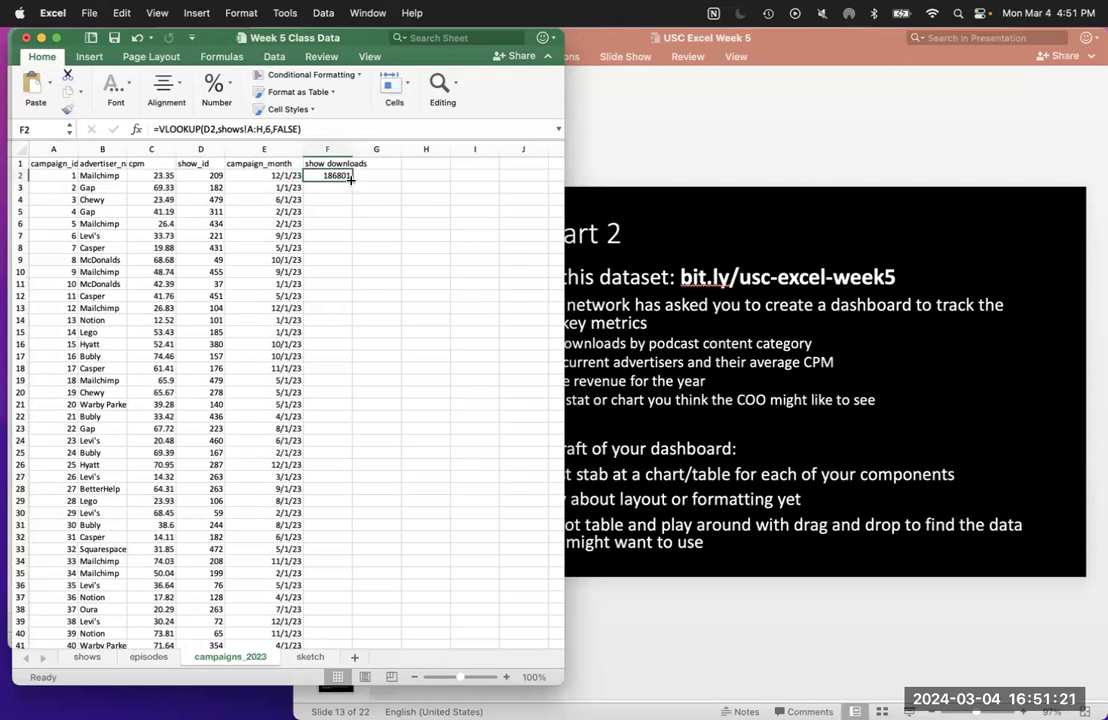
double_click(350, 180)
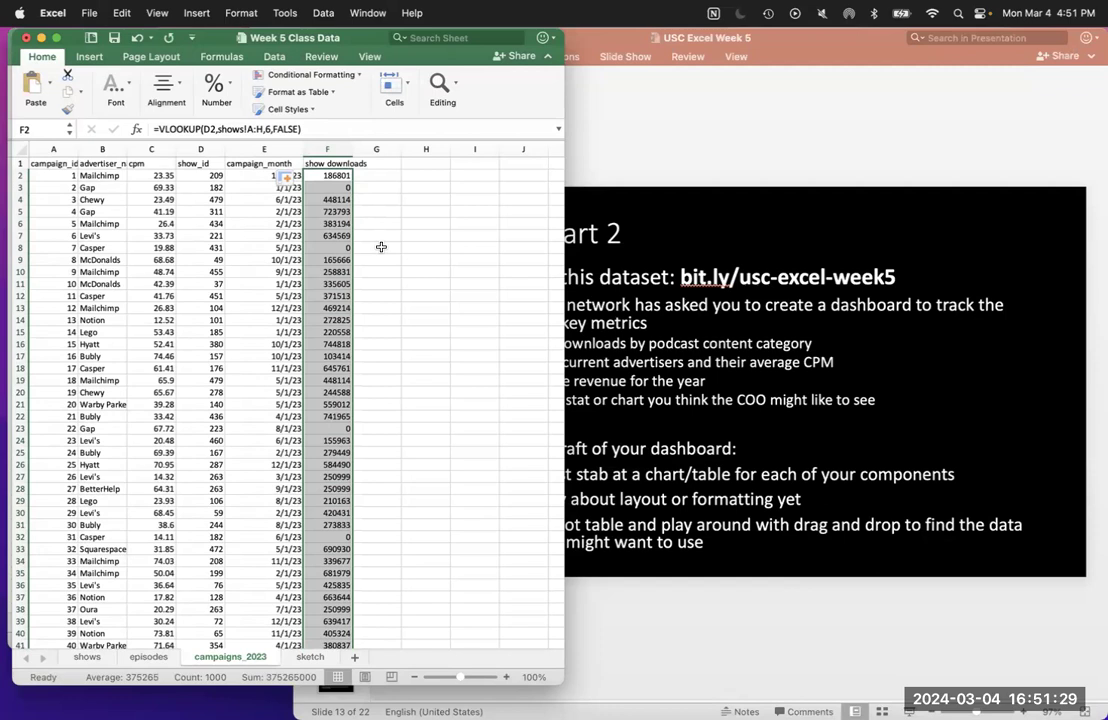
click(381, 258)
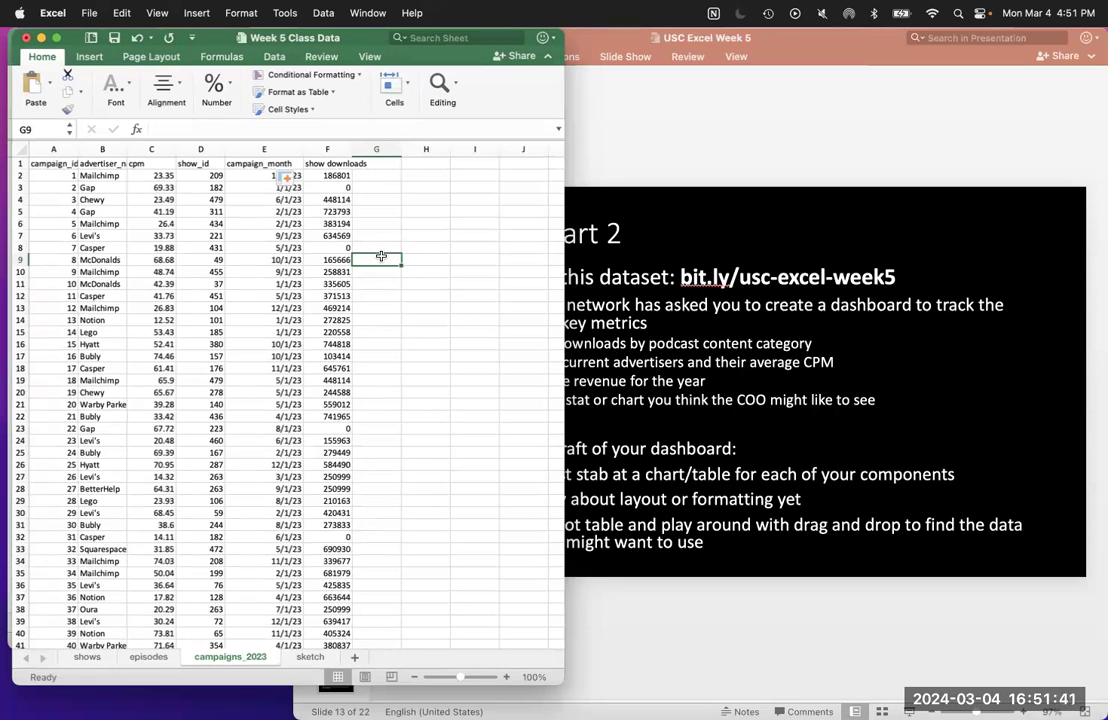
Narrow the workbook window to uncover the slide behind it and add a "revenue" column header in G1.
drag(564, 100, 430, 112)
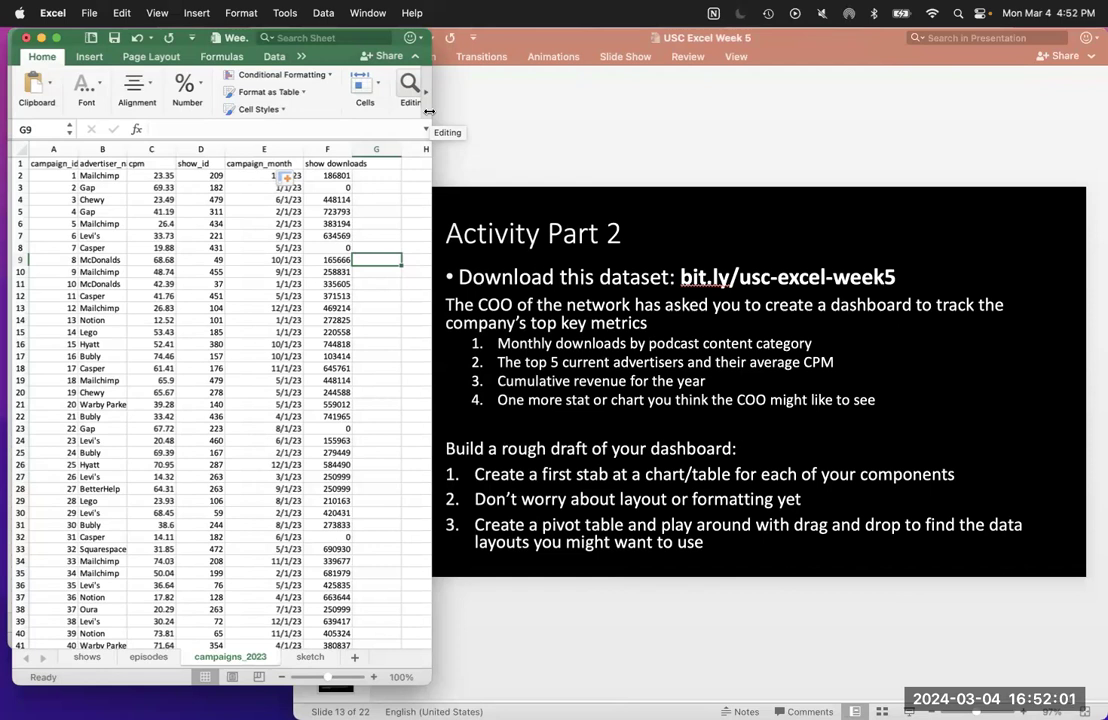
key(Up)
key(Up)
key(Up)
key(Up)
key(Up)
key(Up)
key(Up)
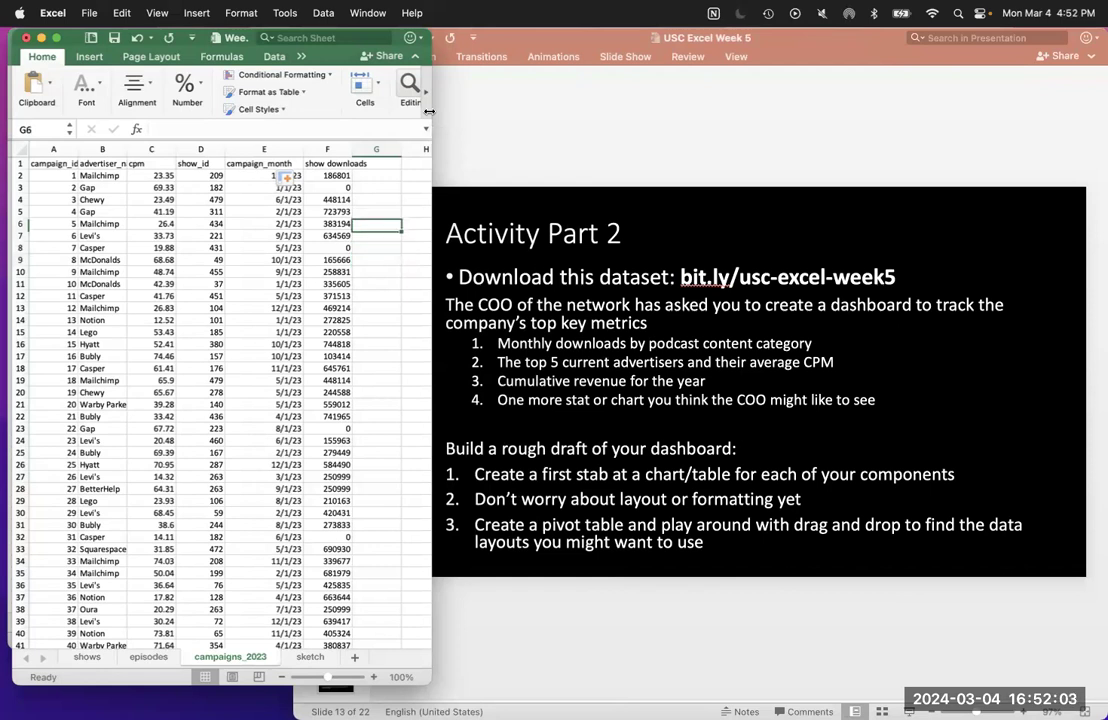
key(Up)
text(revenue)
key(Return)
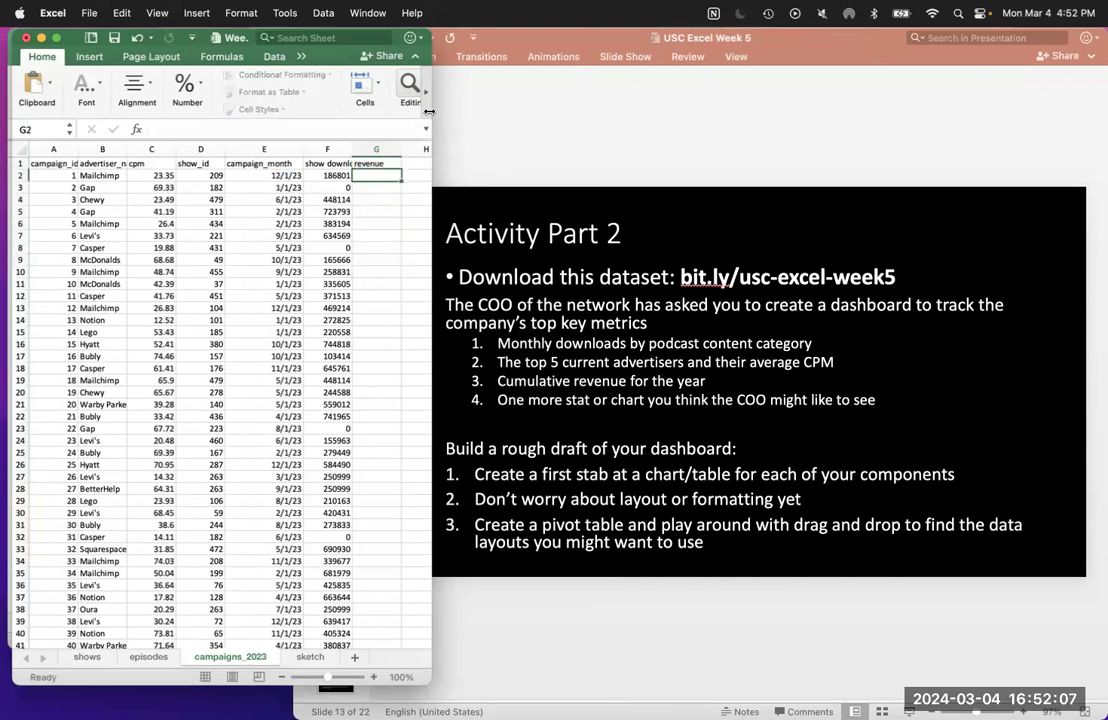
Enter =C2*F2/1000 in G2 to calculate the first campaign's revenue from its CPM and show downloads.
text(=)
key(Left)
key(Left)
key(Left)
key(Left)
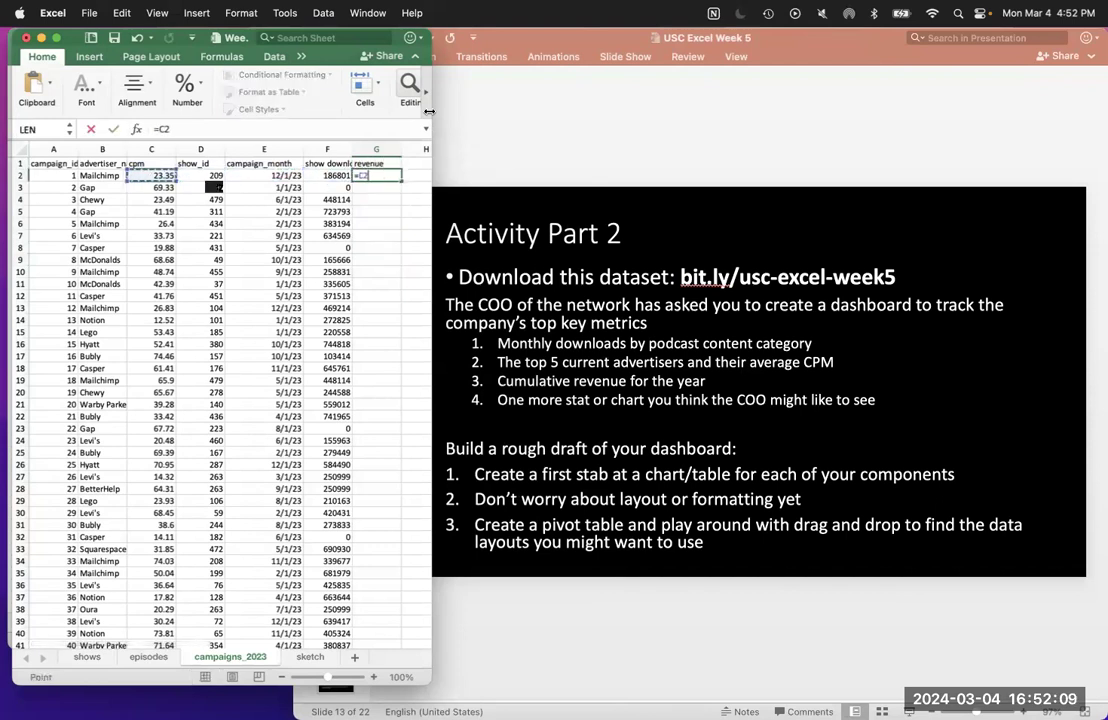
text(*)
key(Left)
text(/1000)
key(Return)
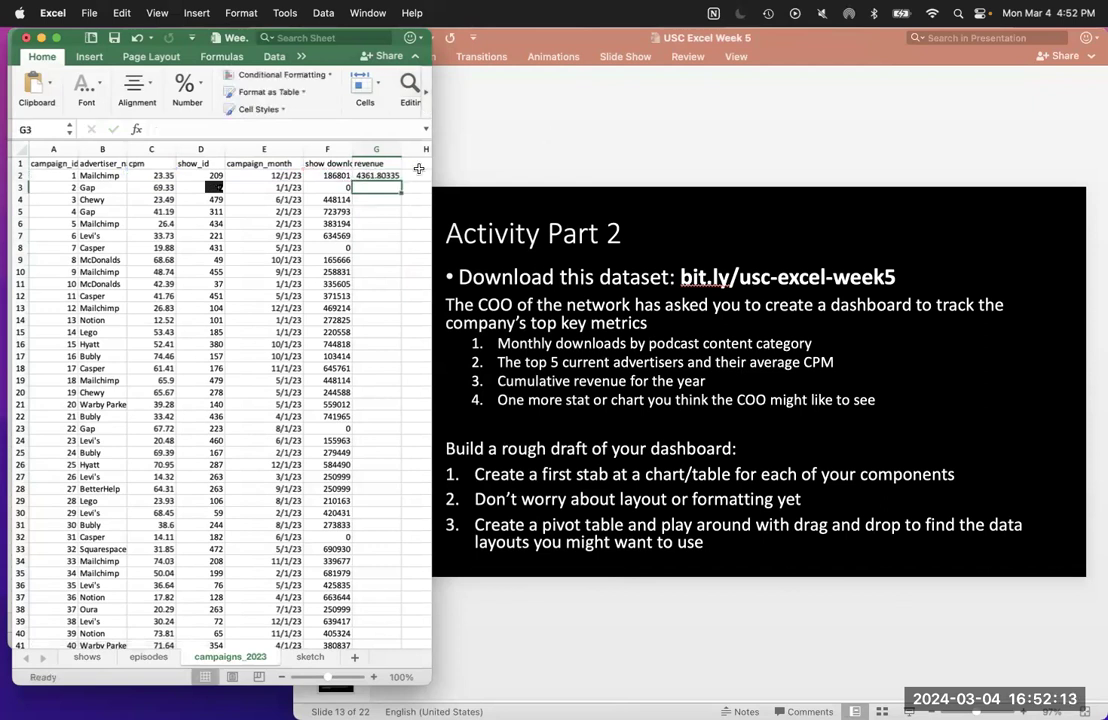
Fill the revenue formula from G2 down through all campaign rows.
click(385, 176)
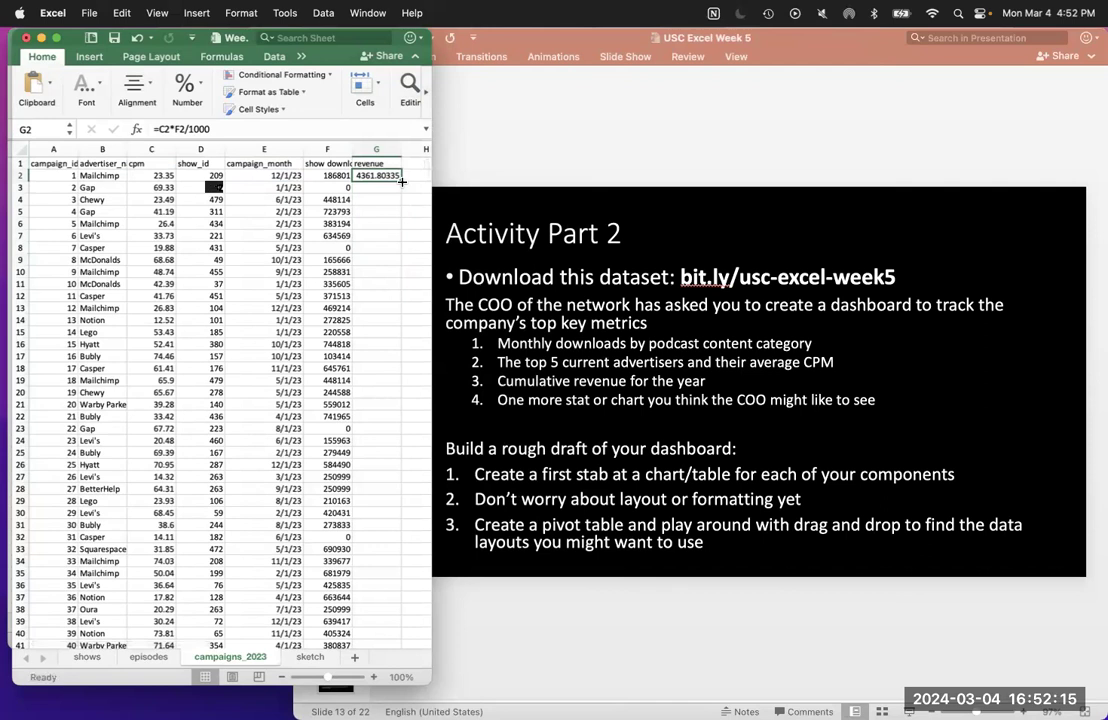
double_click(402, 182)
click(322, 210)
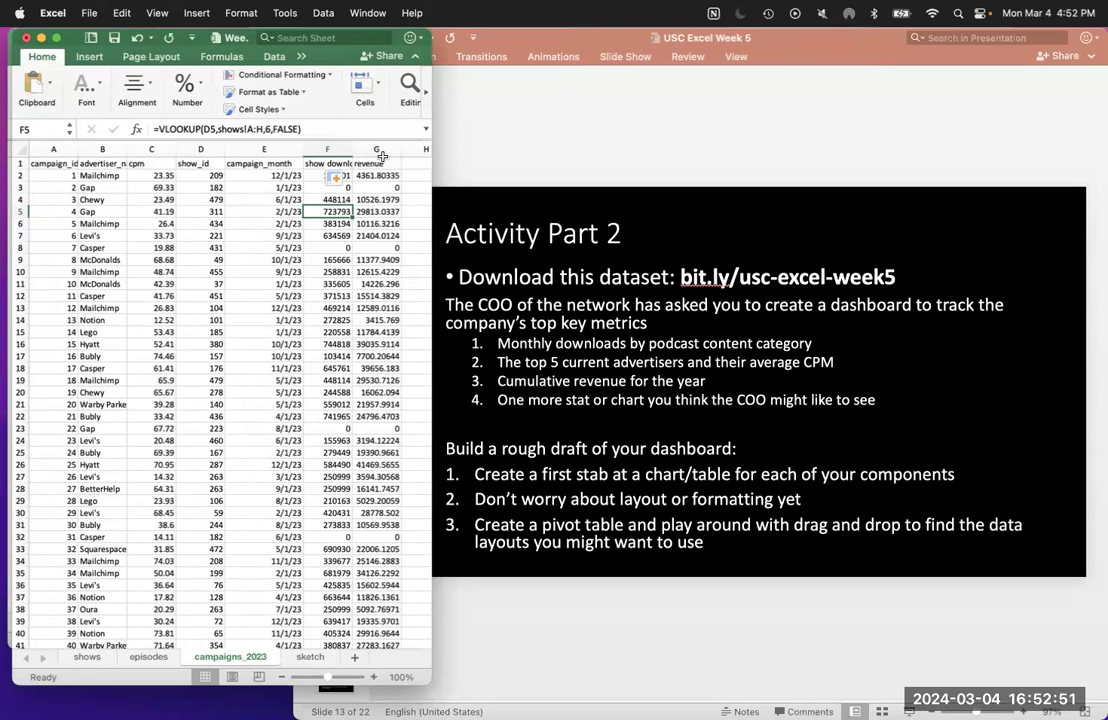
Format the whole cpm column as Currency.
click(151, 149)
click(203, 96)
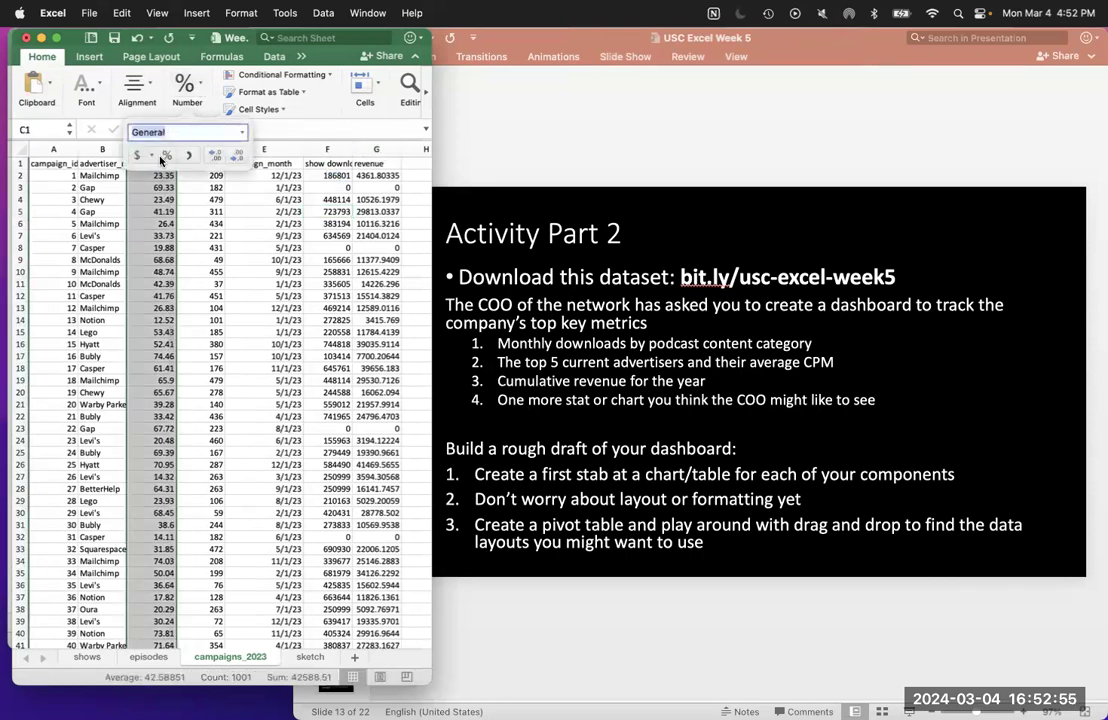
click(241, 132)
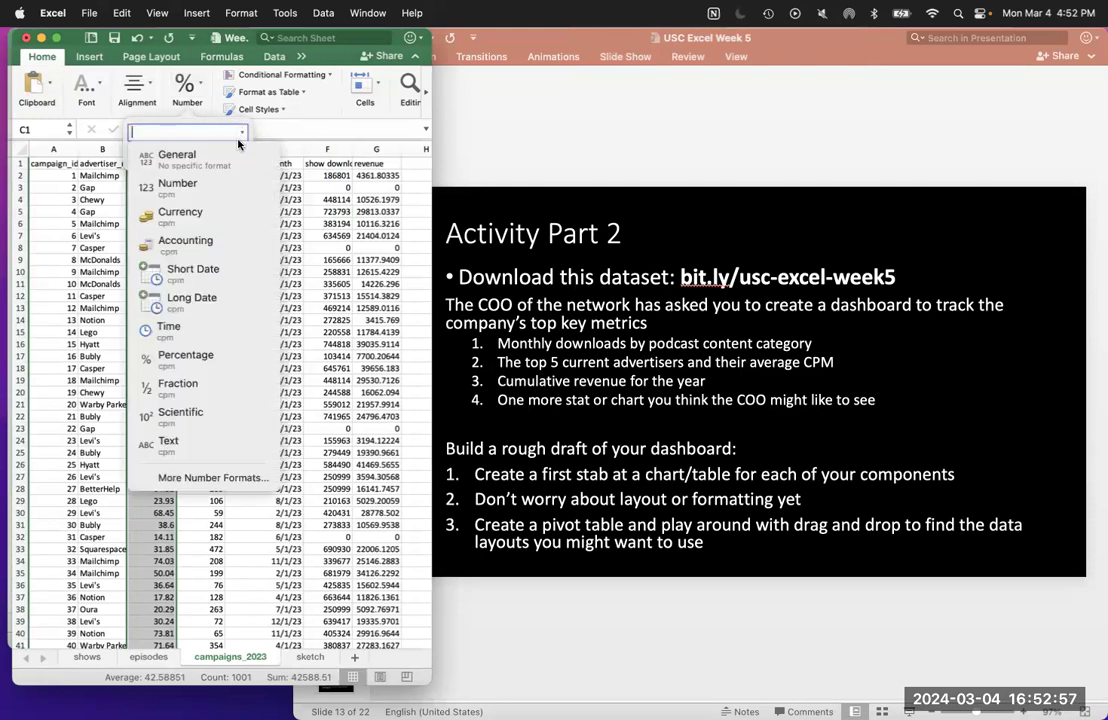
click(181, 212)
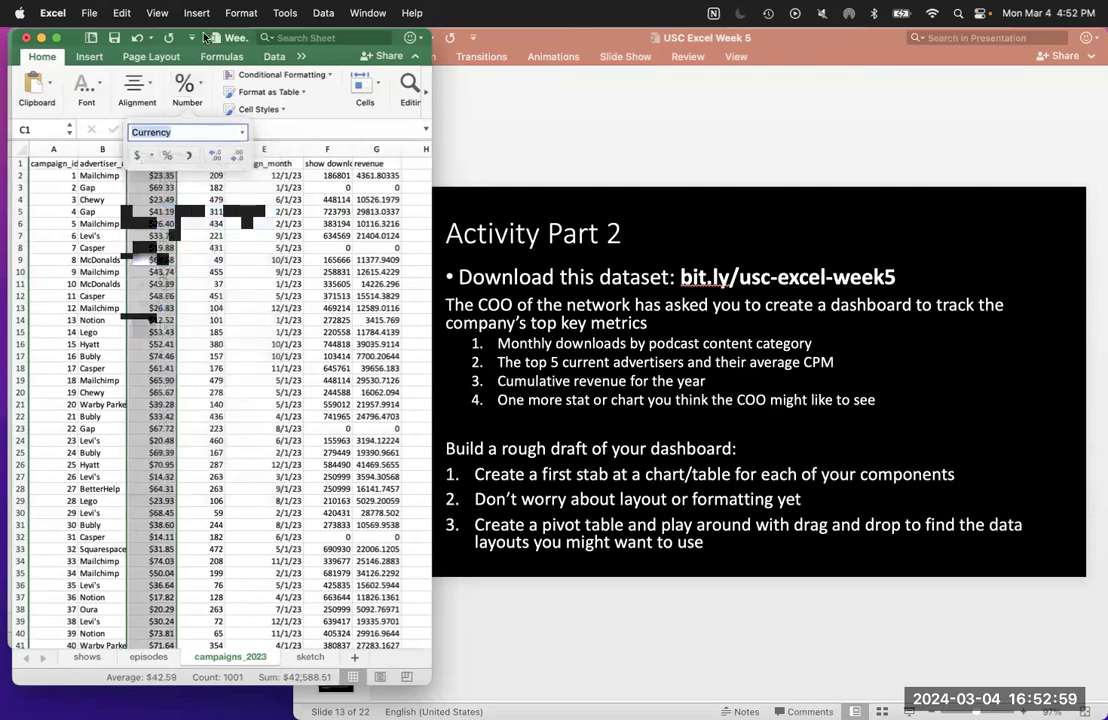
click(325, 55)
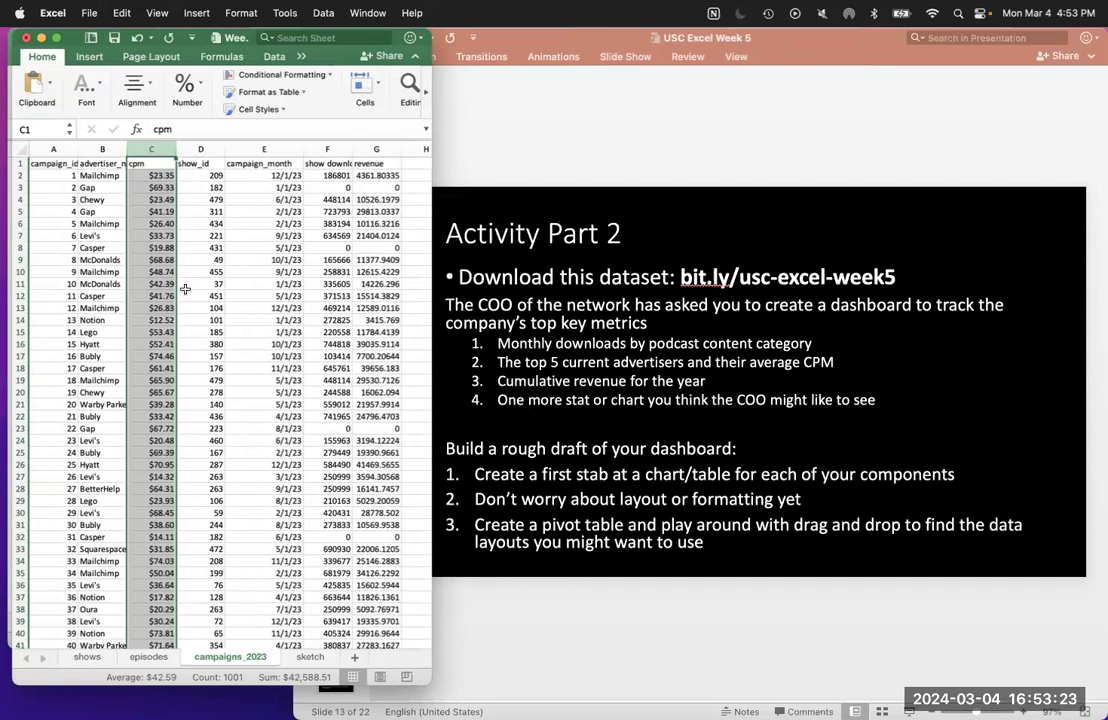
Create a pivot table on a new worksheet from the full campaigns_2023 data range A1:G1001.
click(248, 521)
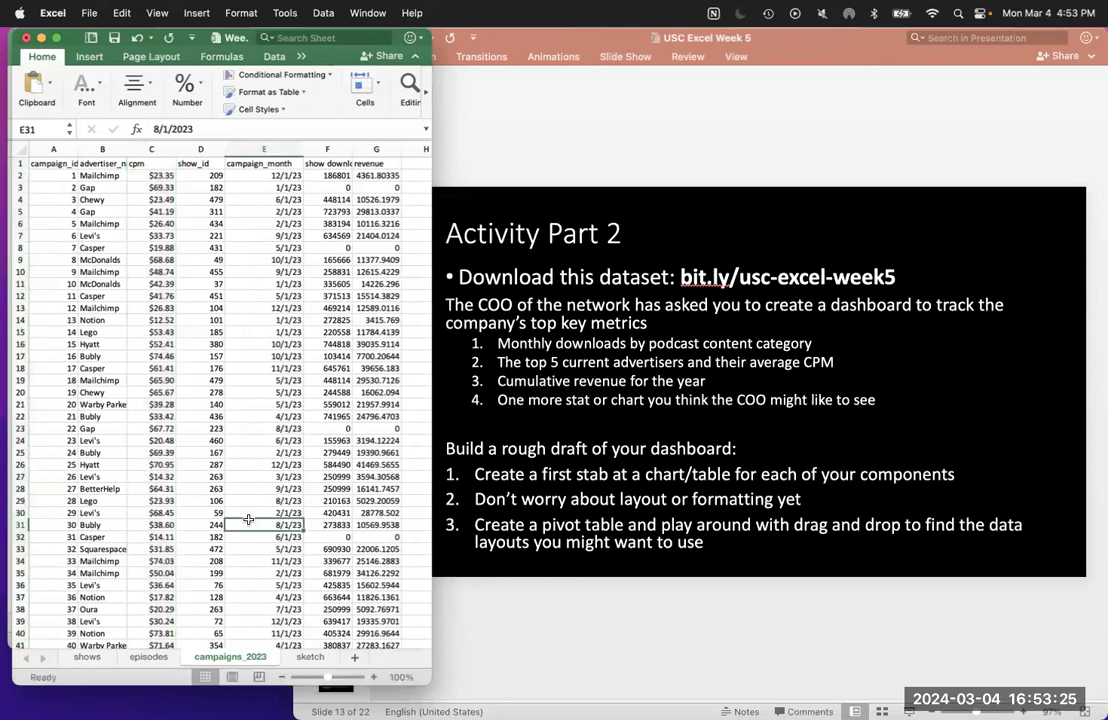
key(super+a)
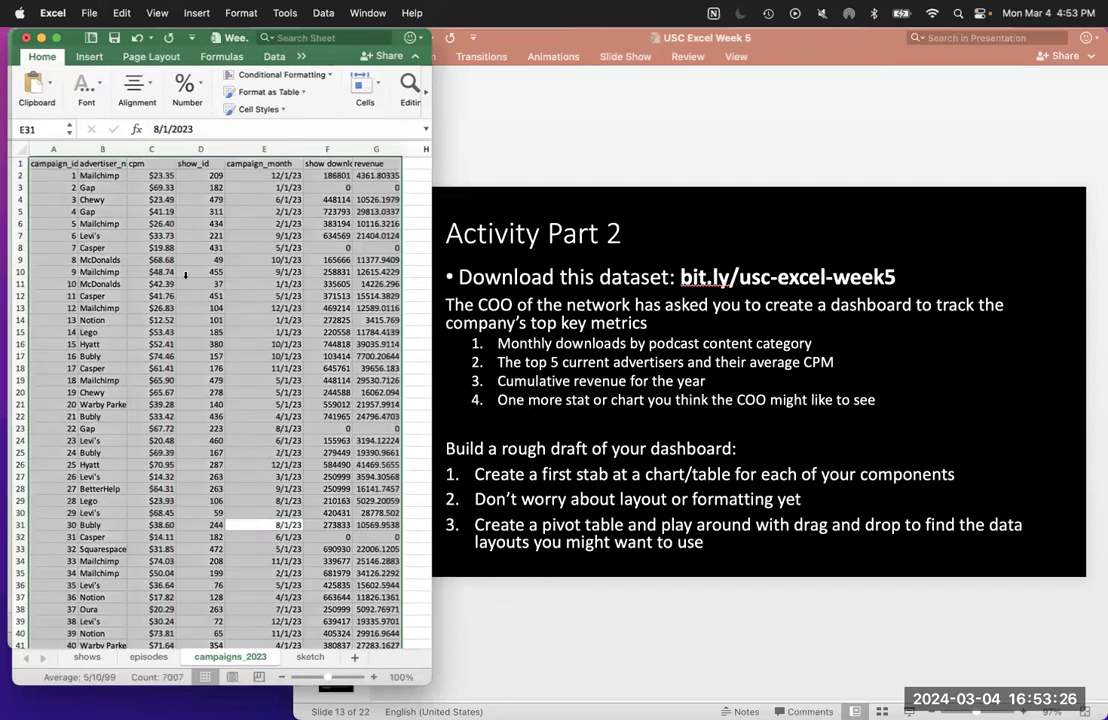
click(89, 56)
click(45, 90)
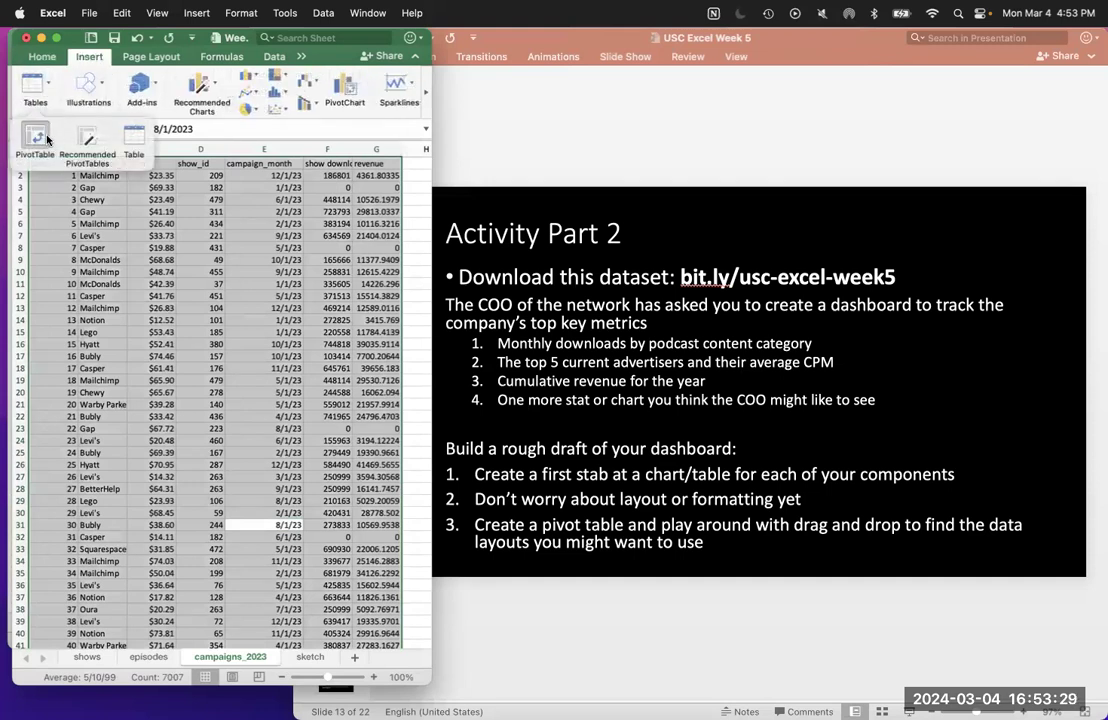
click(30, 114)
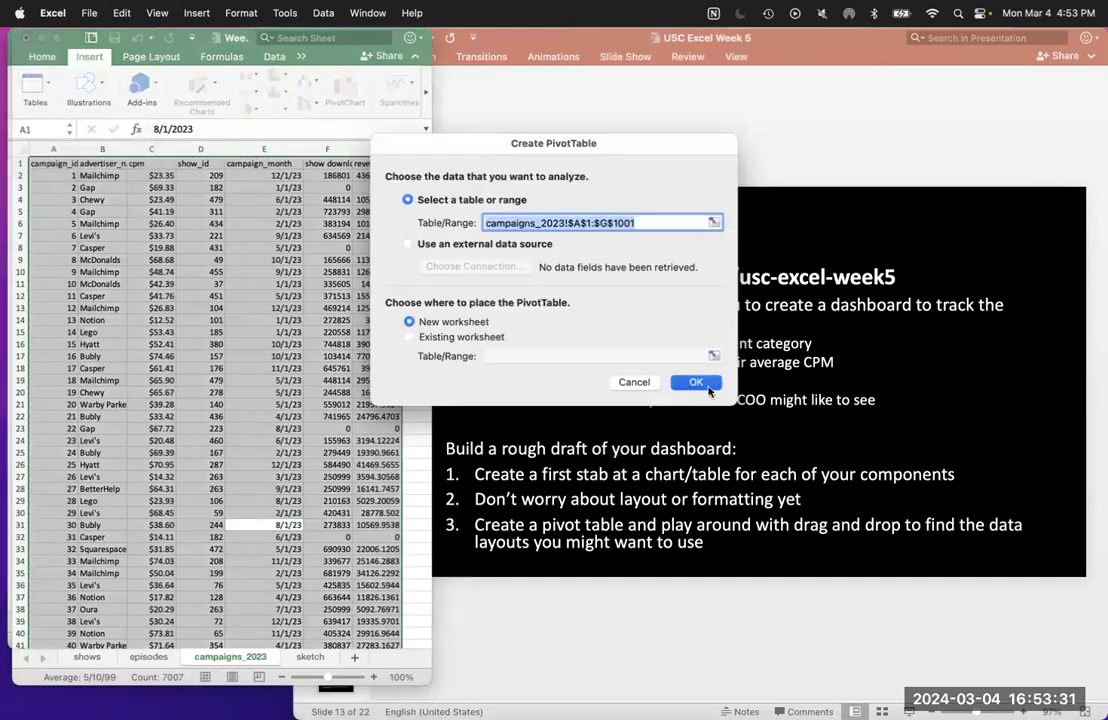
click(696, 382)
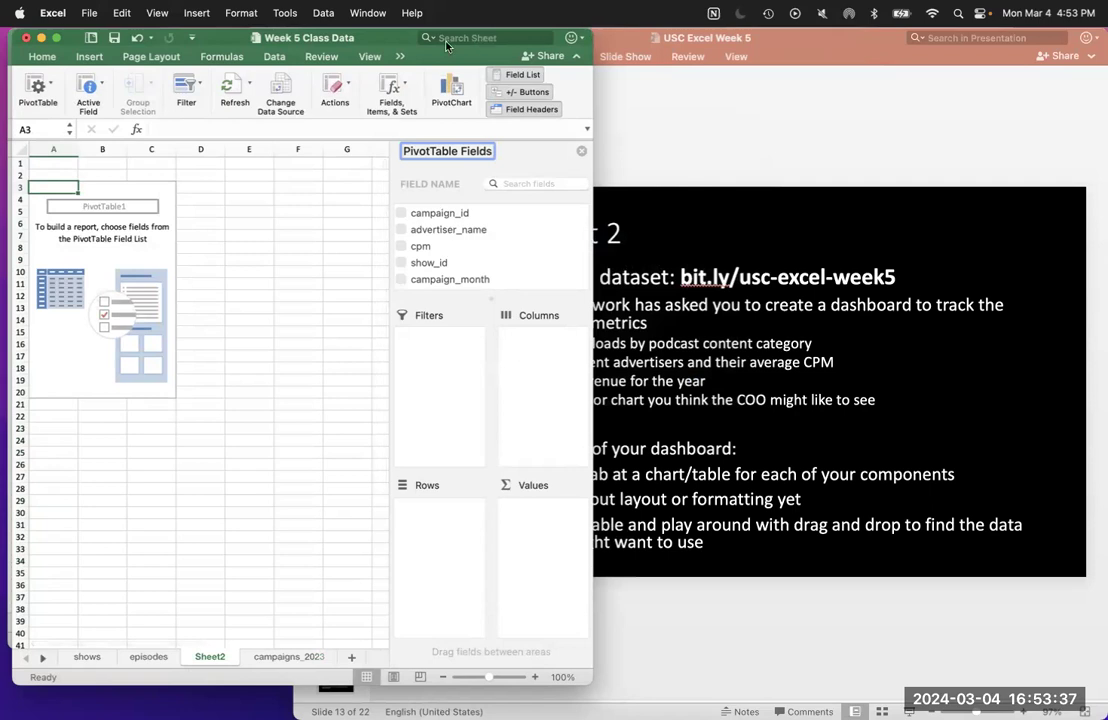
Set advertiser_name as the pivot table's rows and add cpm and revenue as summed values.
drag(377, 40, 219, 42)
scroll(321, 240, down, 2)
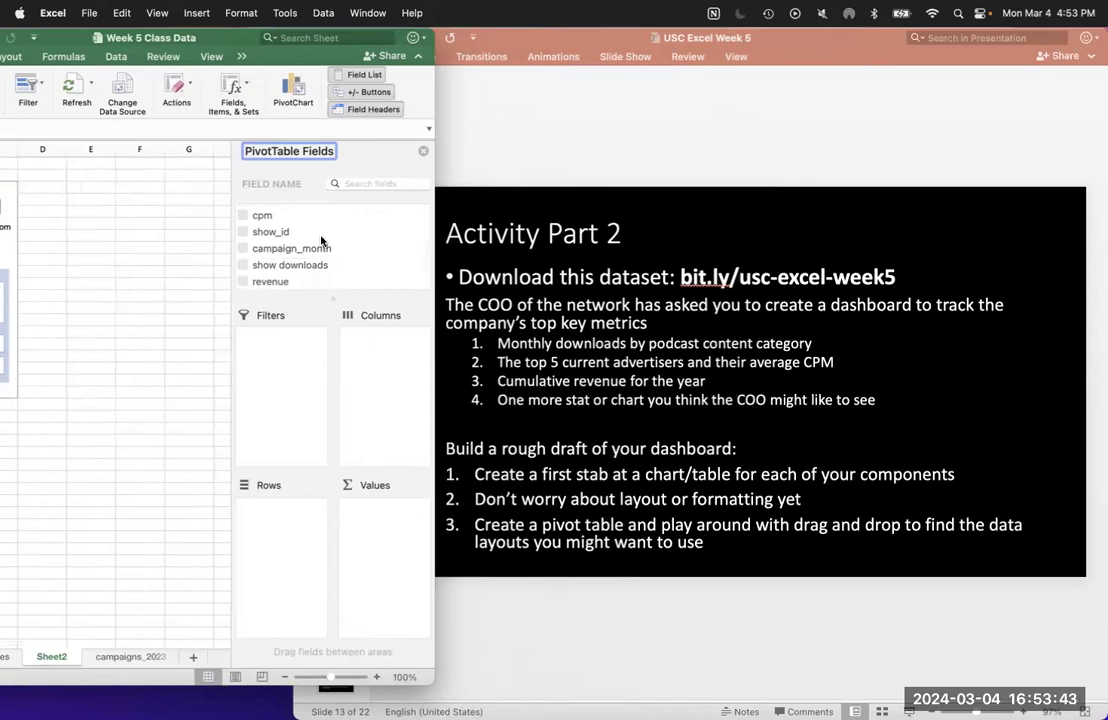
scroll(268, 225, up, 2)
drag(263, 229, 276, 535)
drag(261, 246, 352, 515)
drag(234, 45, 230, 8)
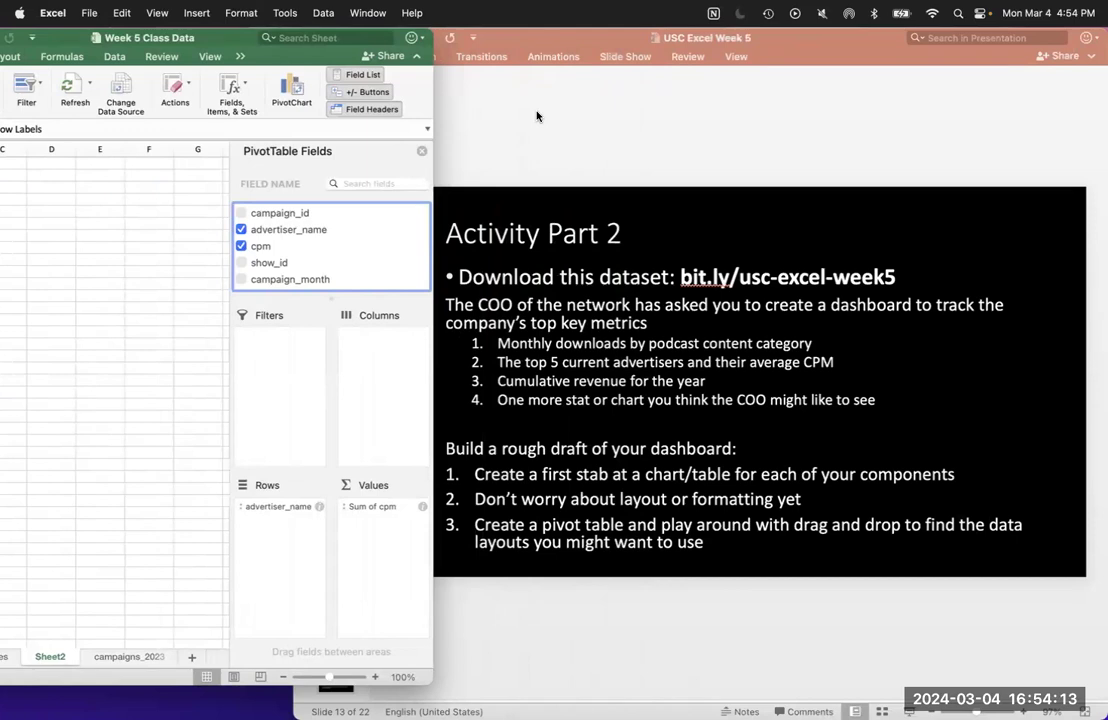
scroll(388, 237, down, 2)
drag(265, 280, 381, 561)
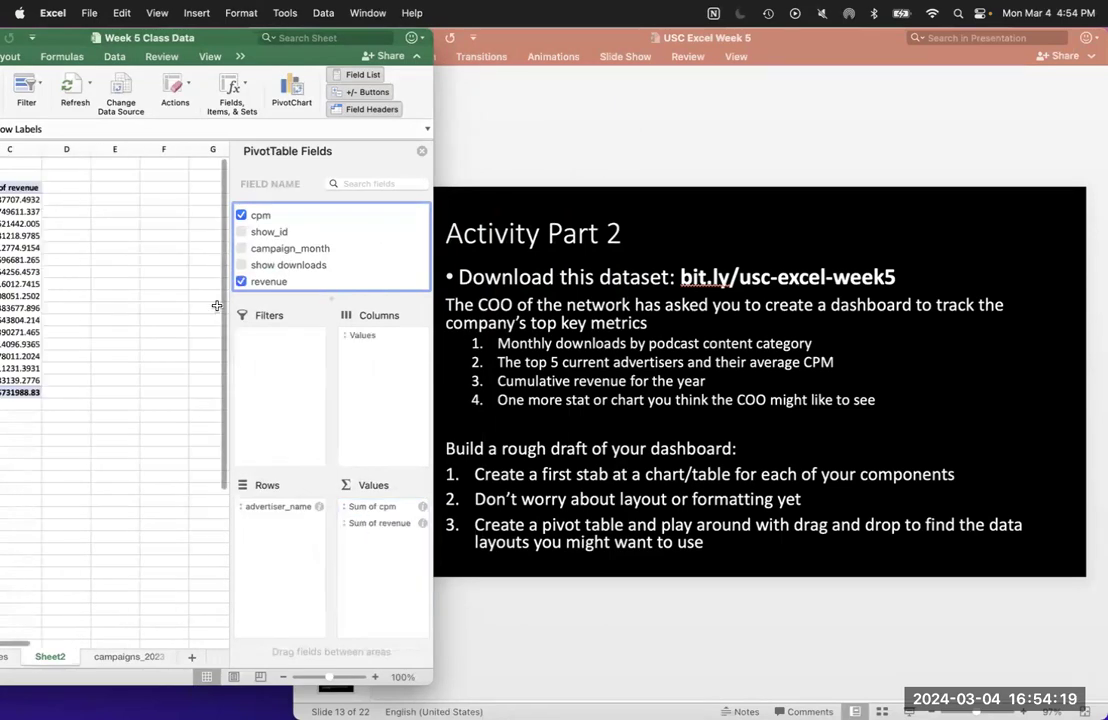
scroll(215, 300, down, 2)
scroll(213, 294, up, 2)
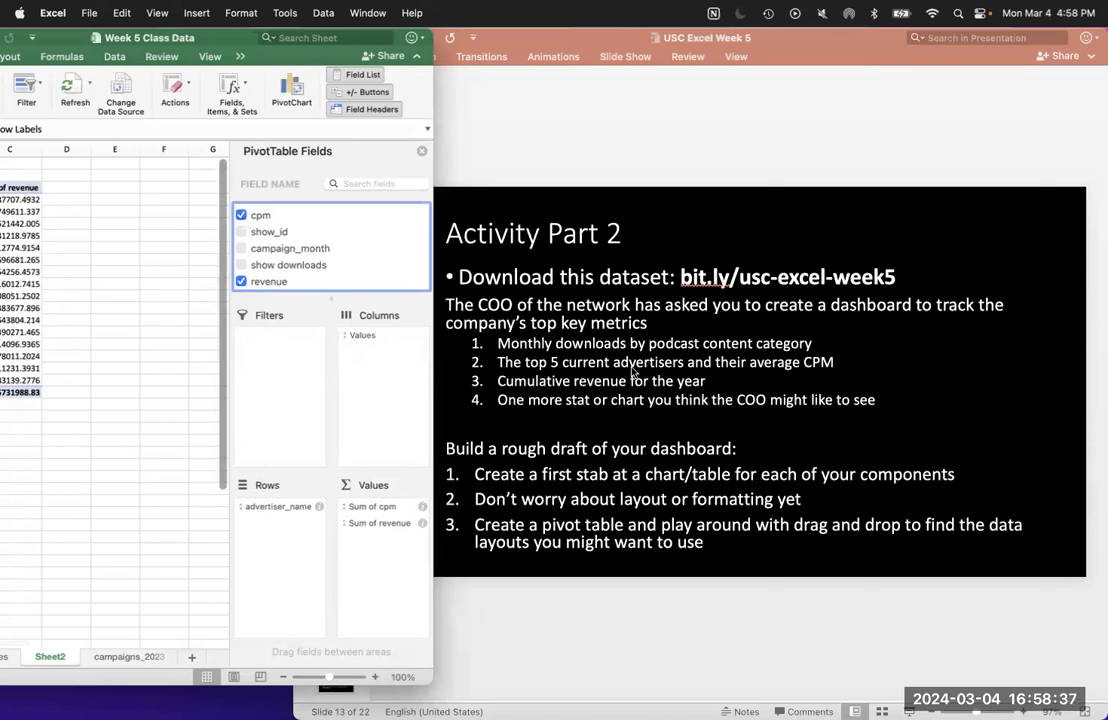
Bring the whole pivot table into view and summarize its cpm values by Average instead of Sum.
drag(228, 42, 390, 16)
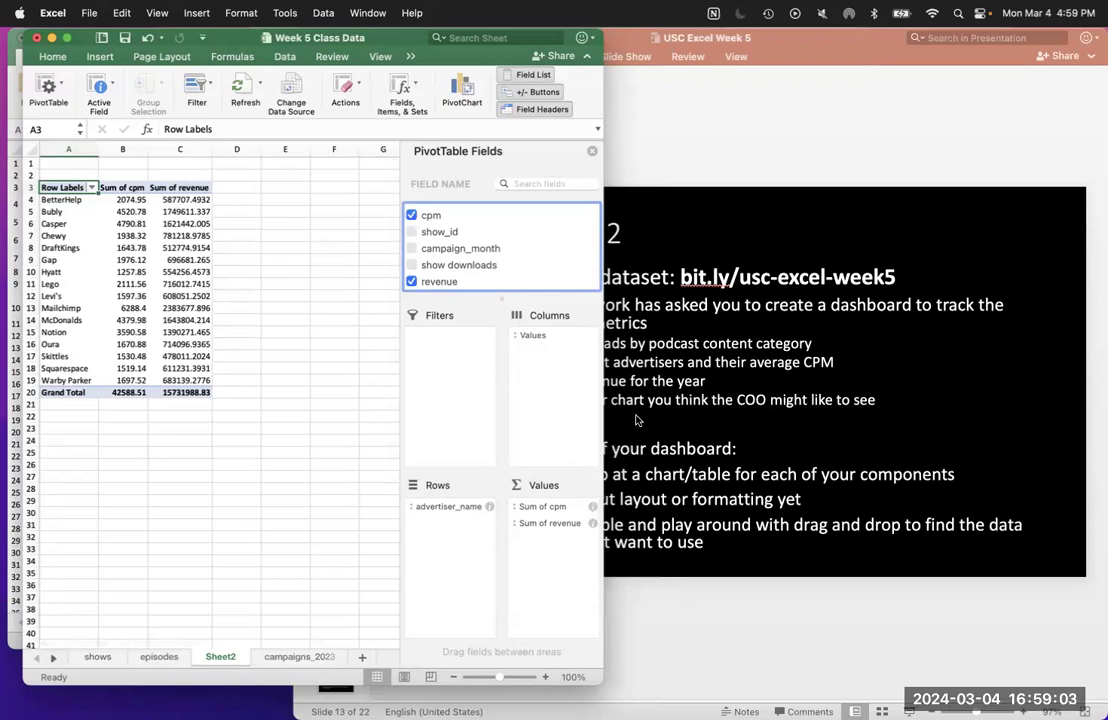
click(592, 508)
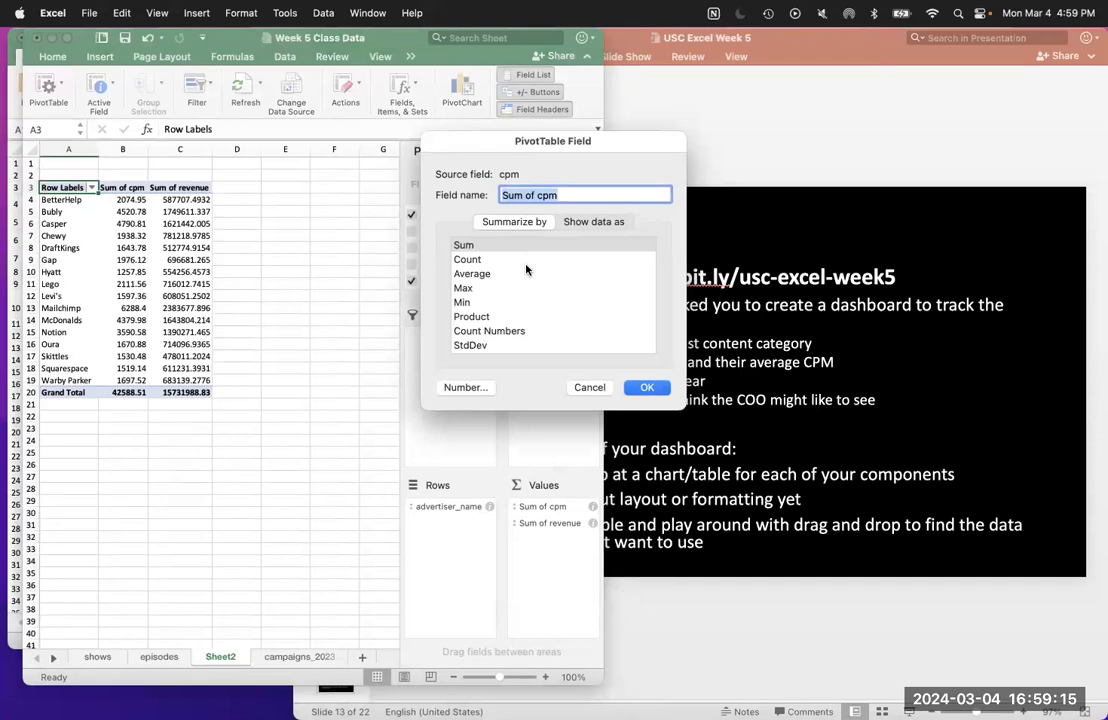
click(478, 276)
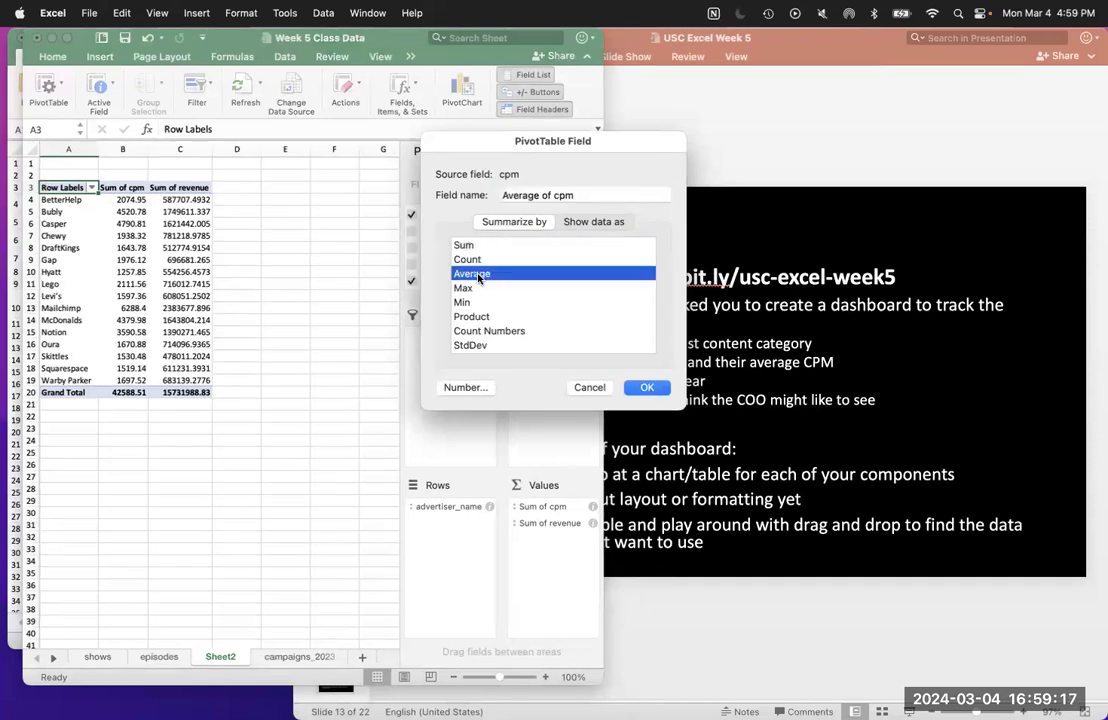
click(652, 389)
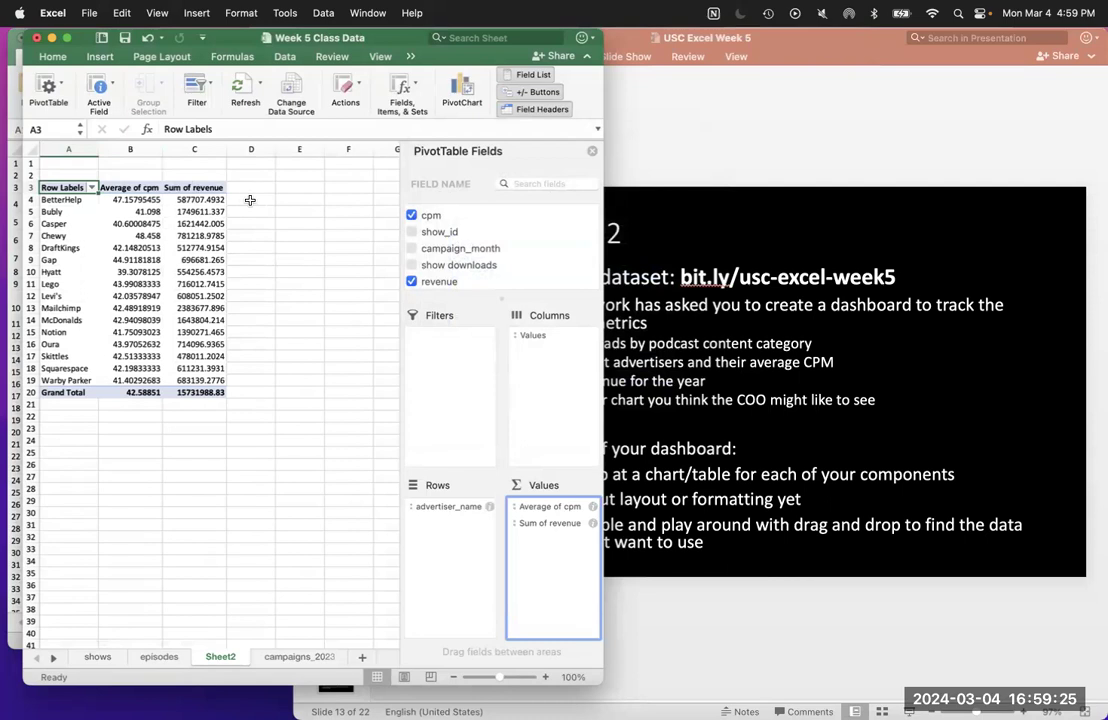
Format the pivot table's average cpm and sum of revenue columns as Currency.
drag(125, 150, 220, 150)
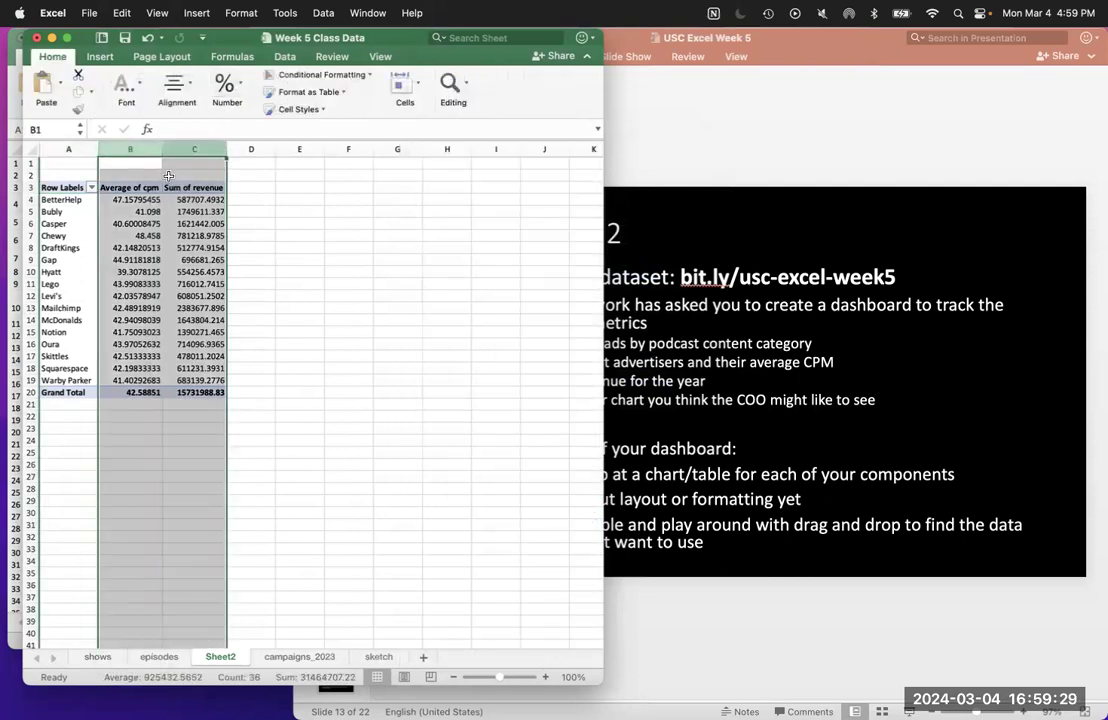
click(226, 88)
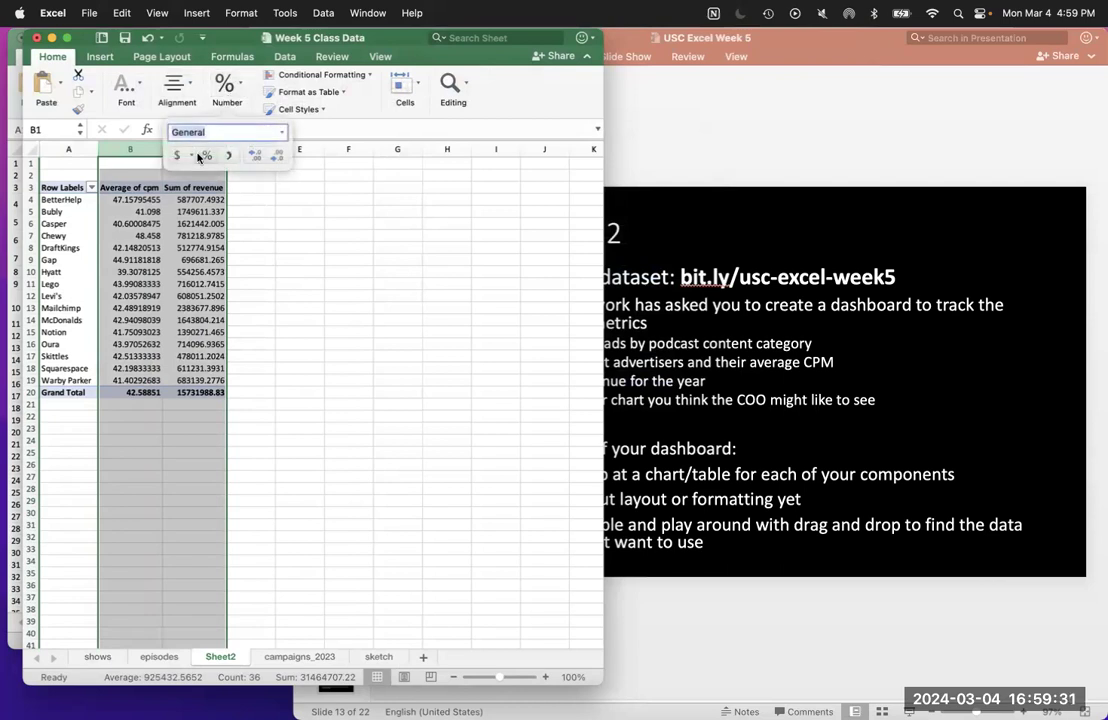
click(281, 132)
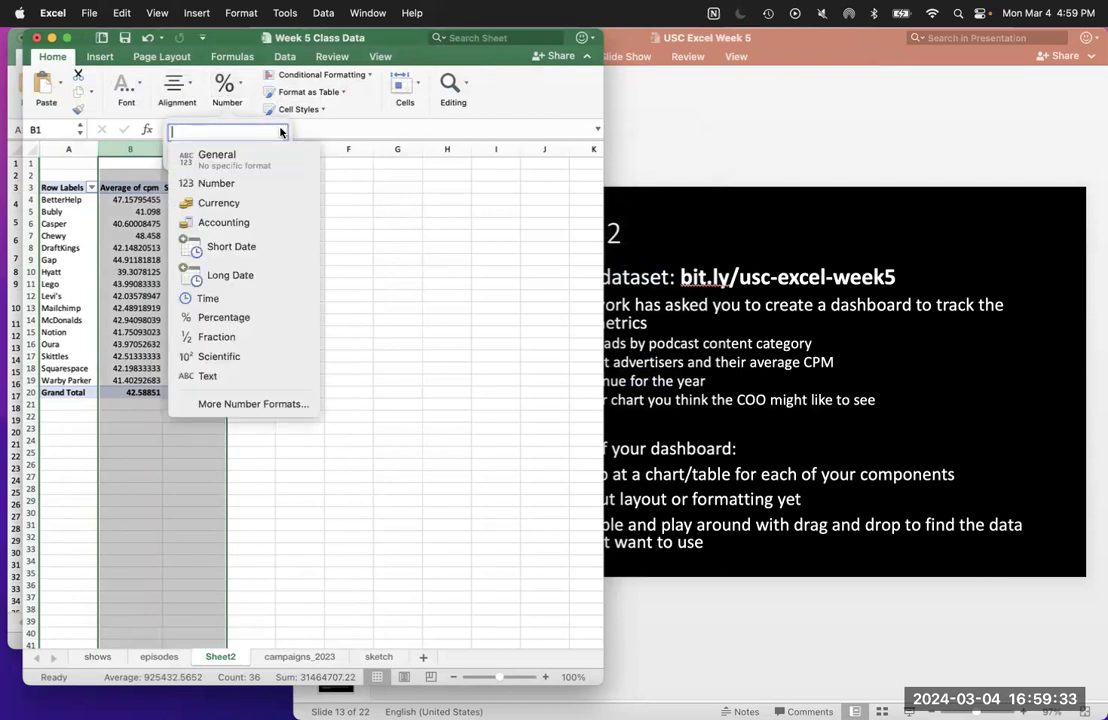
click(218, 202)
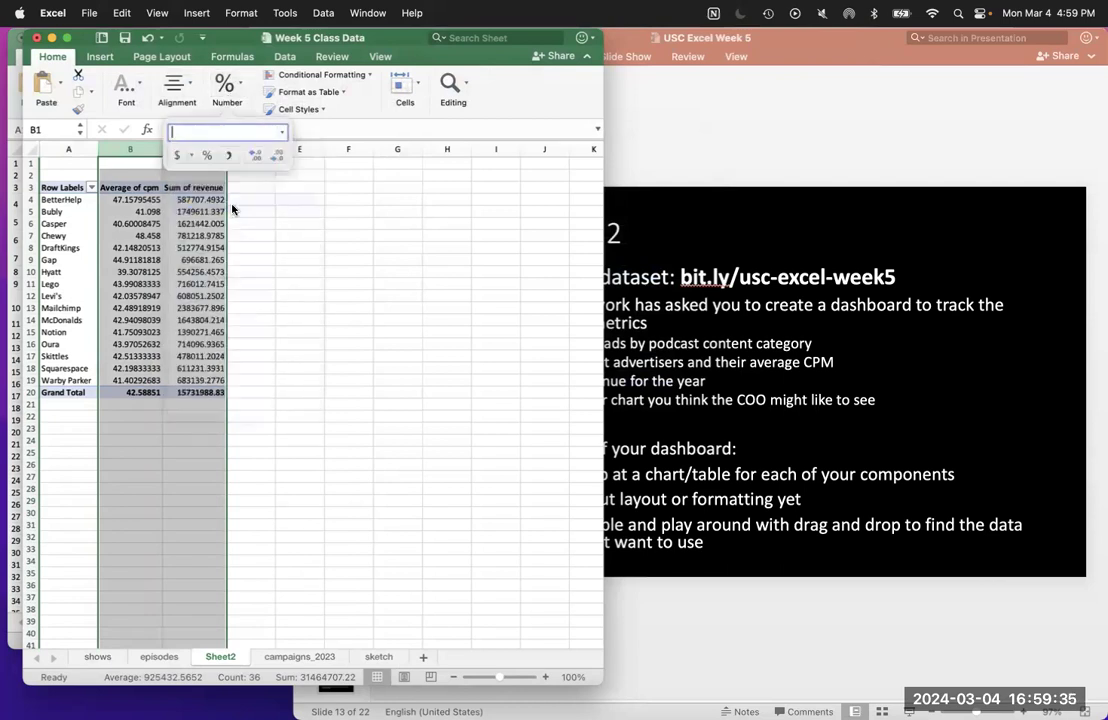
click(334, 272)
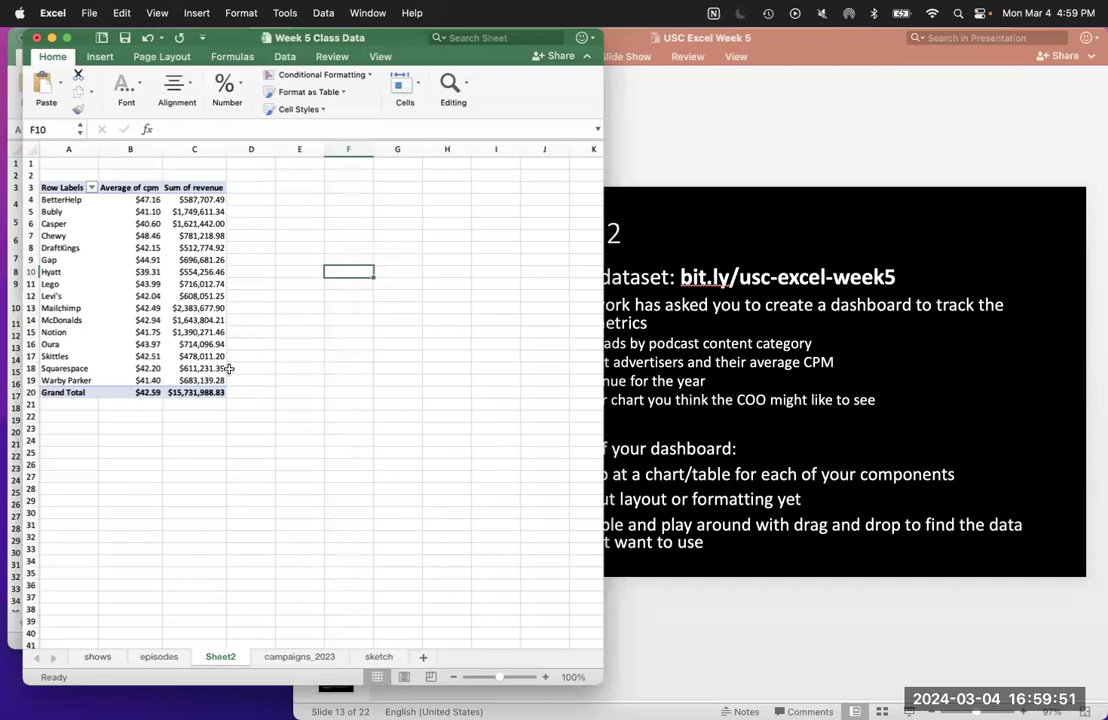
click(173, 249)
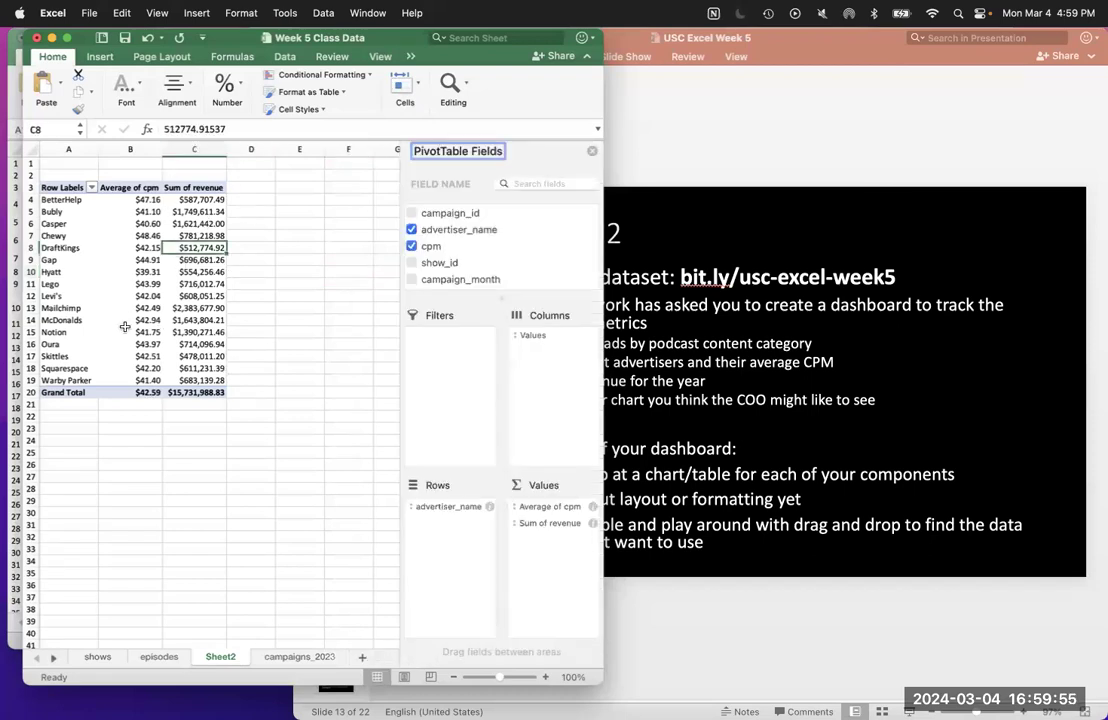
click(91, 188)
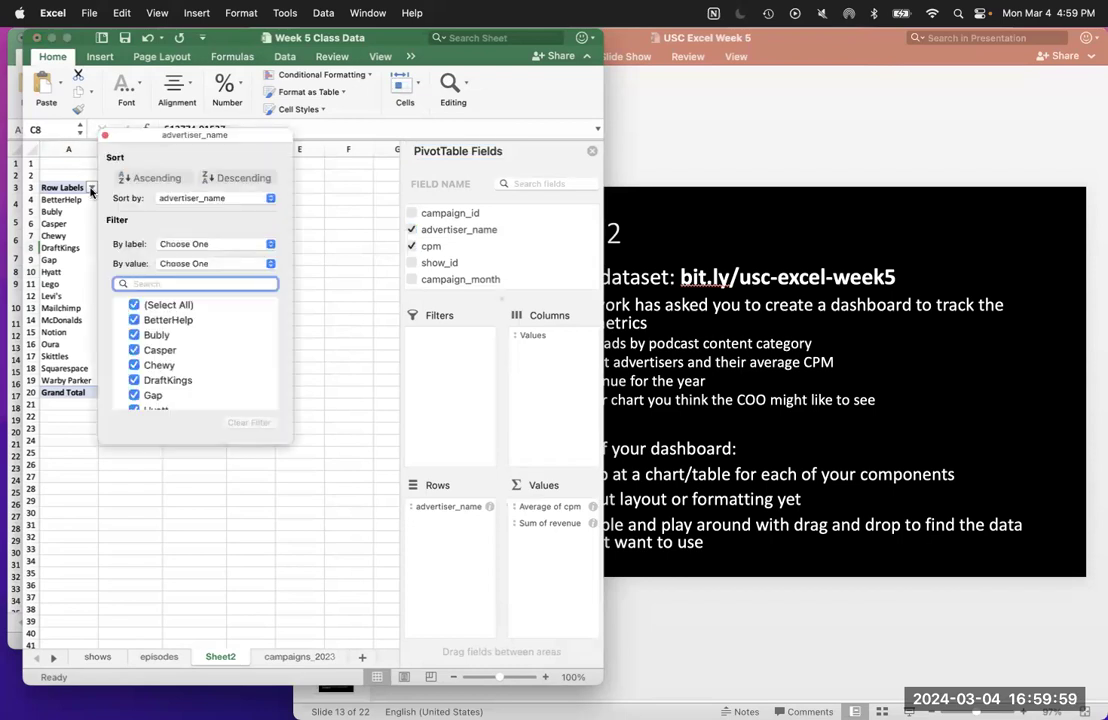
click(91, 188)
scroll(460, 256, down, 2)
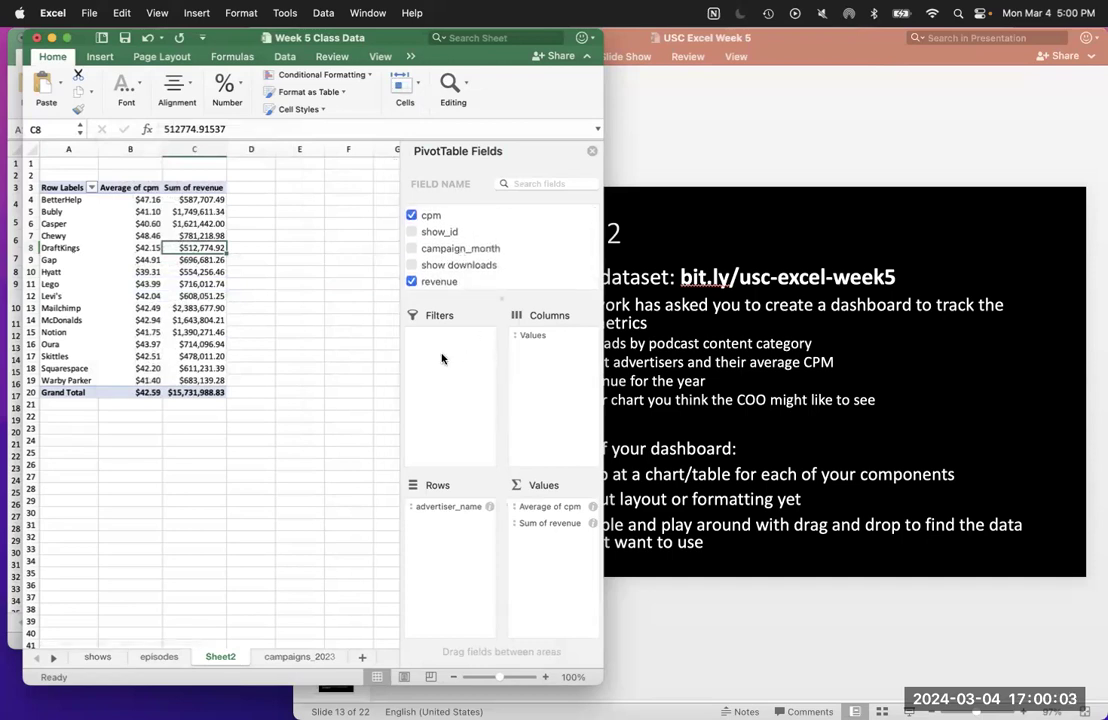
click(194, 392)
click(200, 463)
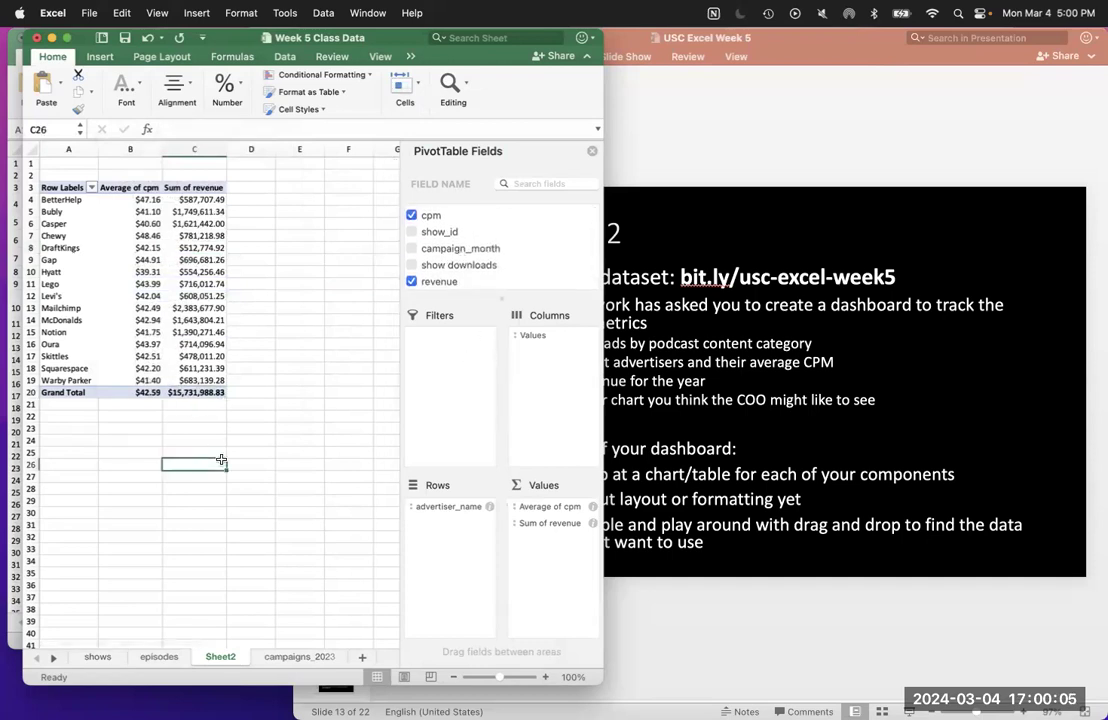
click(117, 343)
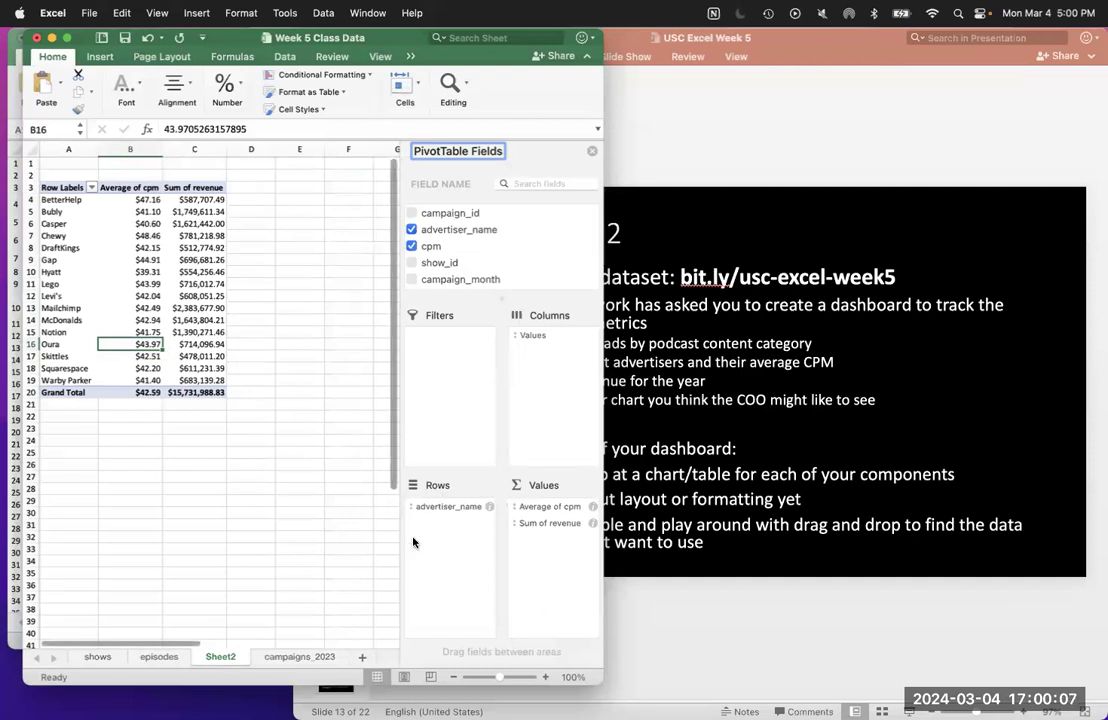
scroll(481, 261, down, 2)
scroll(481, 261, up, 3)
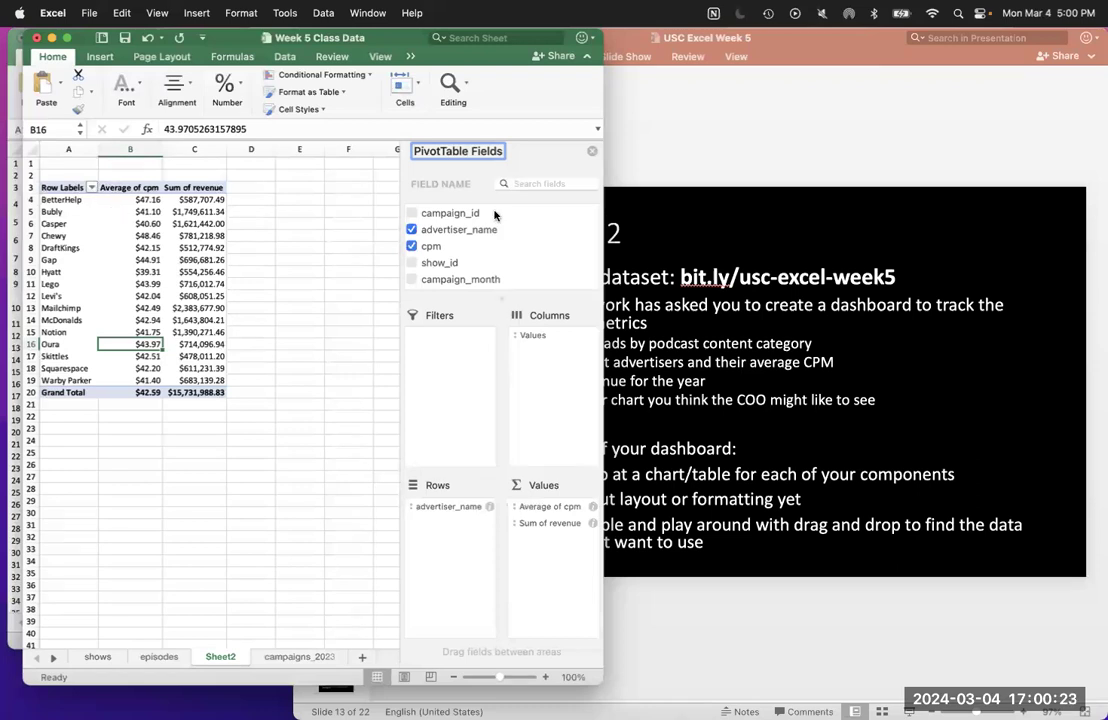
Sort the pivot table's advertisers by Average of cpm in descending order.
click(90, 188)
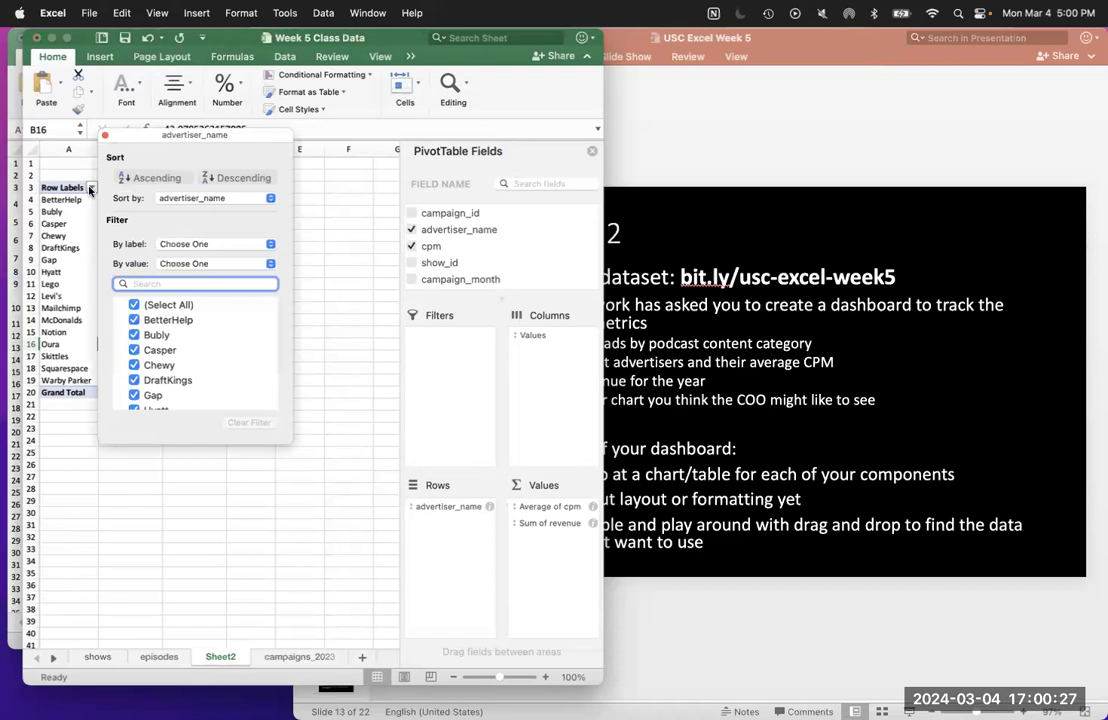
click(90, 188)
scroll(268, 314, up, 1)
scroll(262, 322, down, 6)
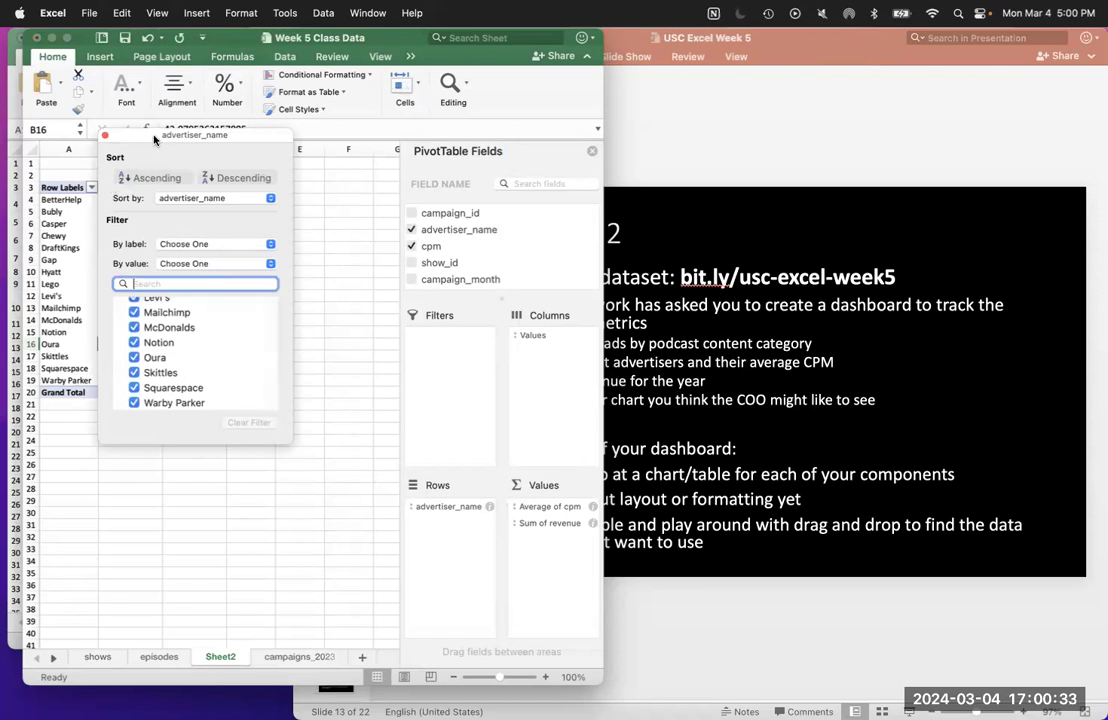
drag(154, 139, 306, 142)
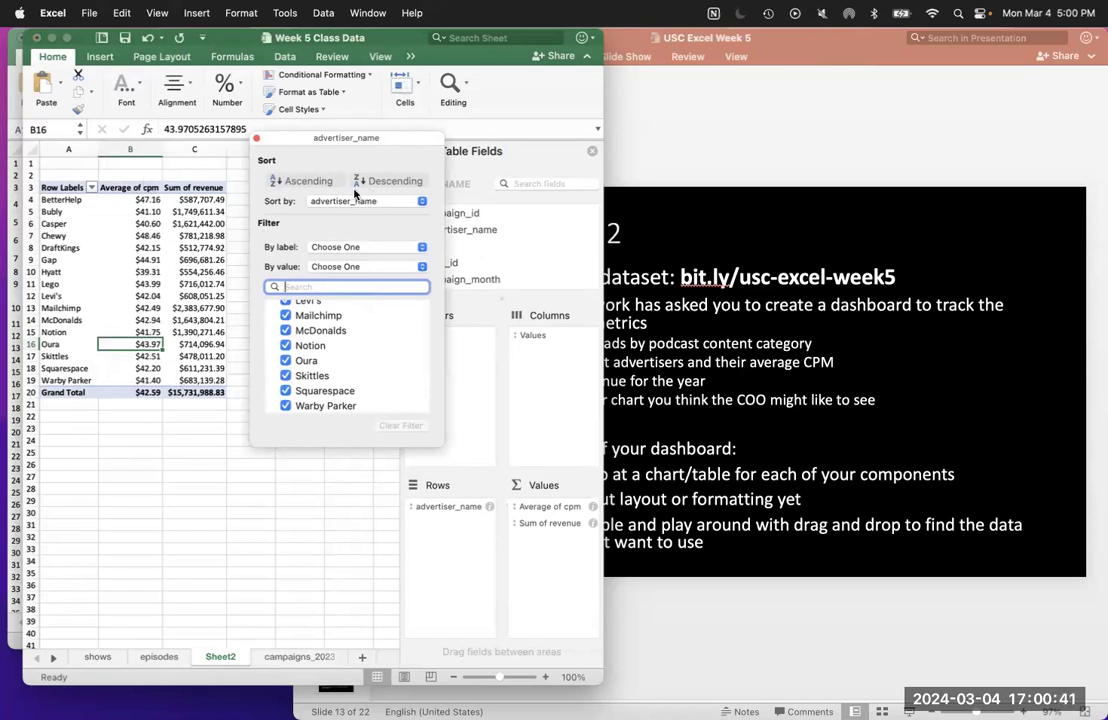
click(324, 204)
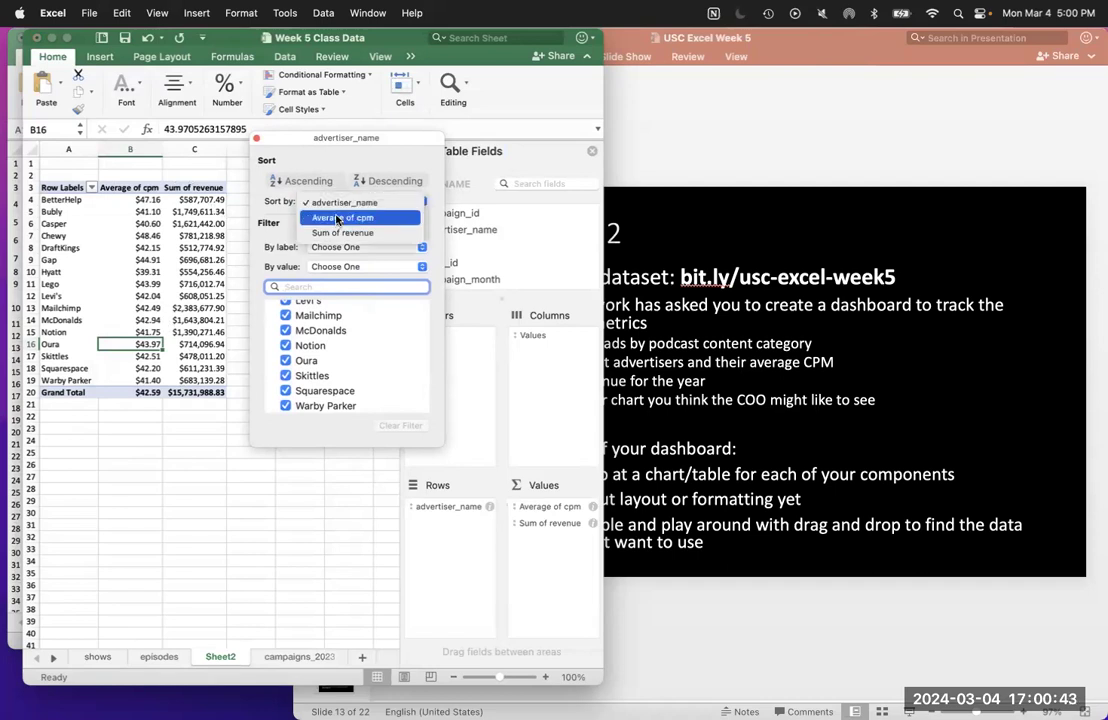
click(338, 218)
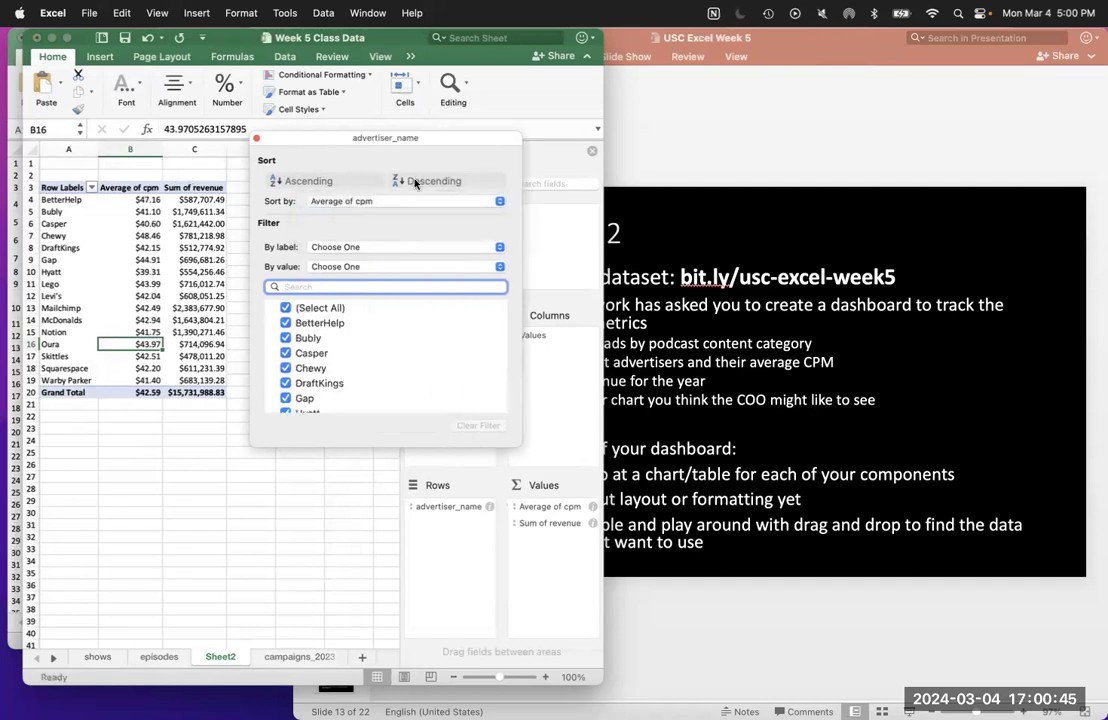
click(415, 181)
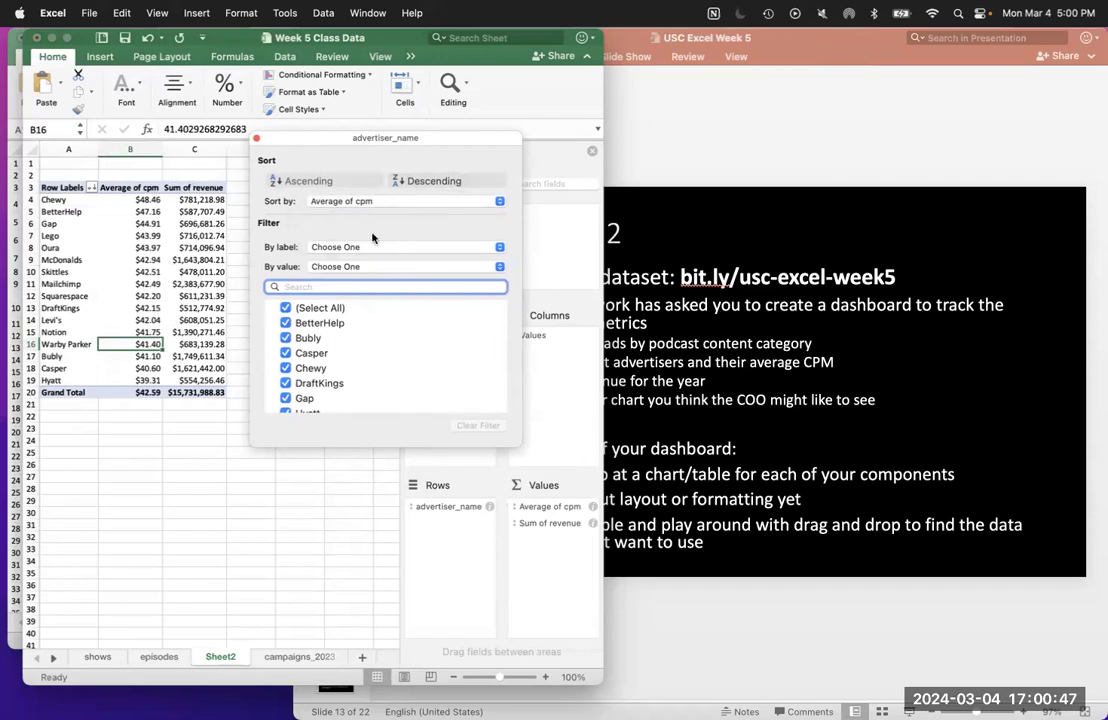
click(255, 141)
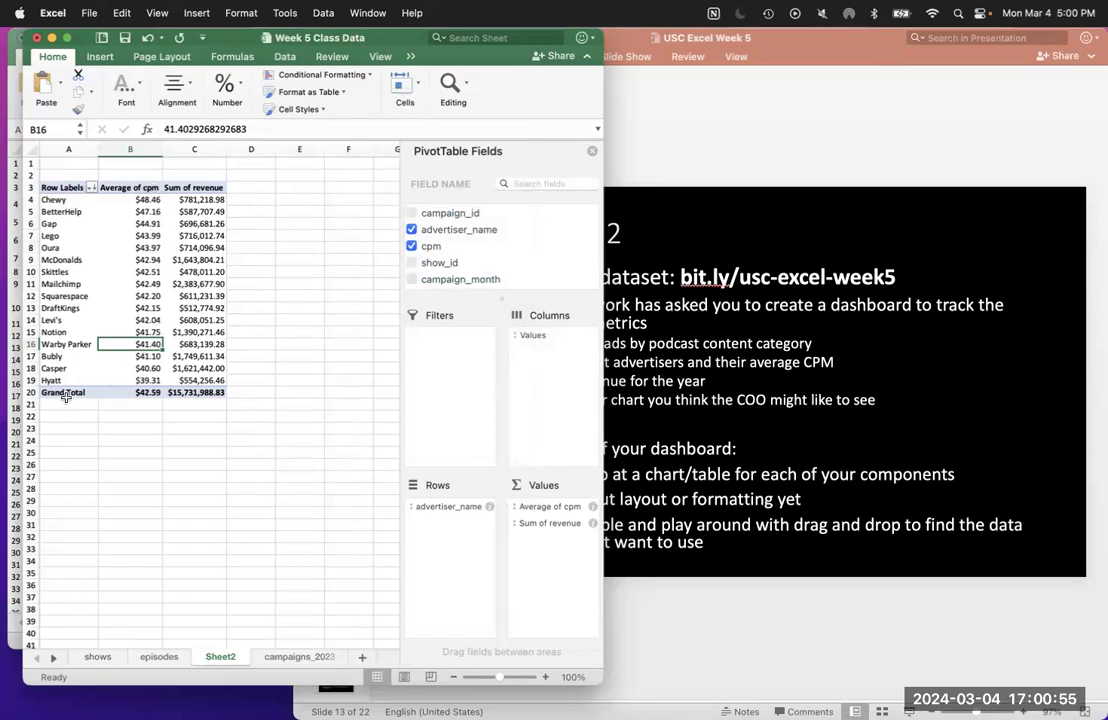
Switch to PowerPoint to review the requested dashboard metrics on the activity slide, and return to the pivot table in Excel.
click(263, 367)
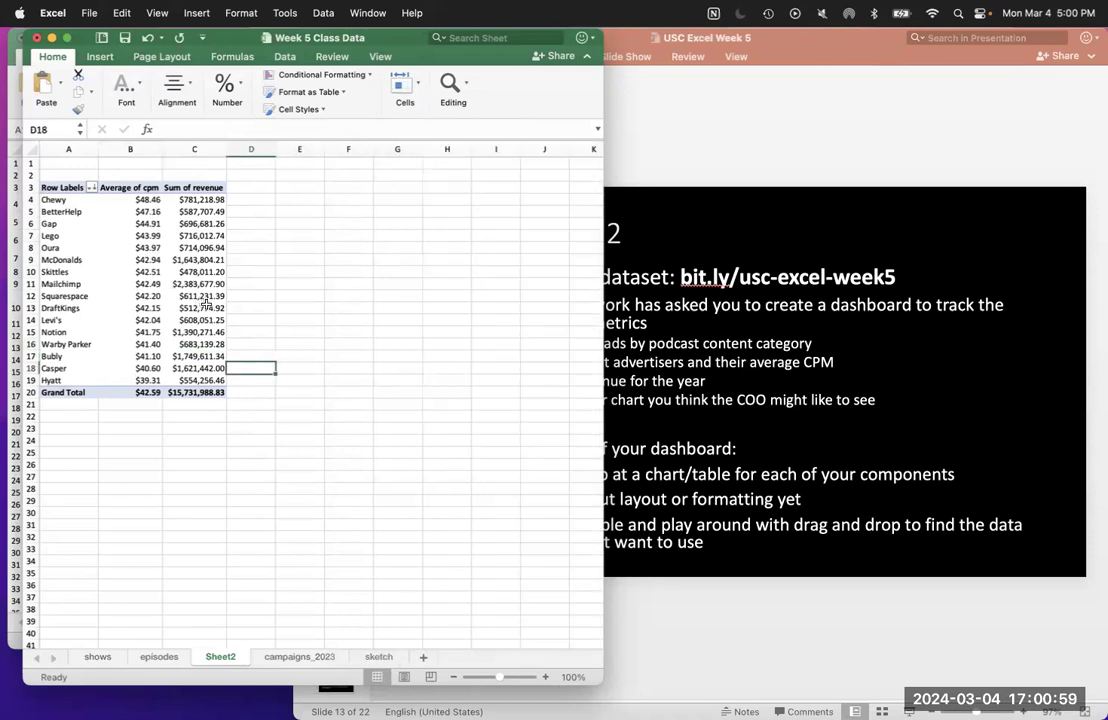
click(195, 259)
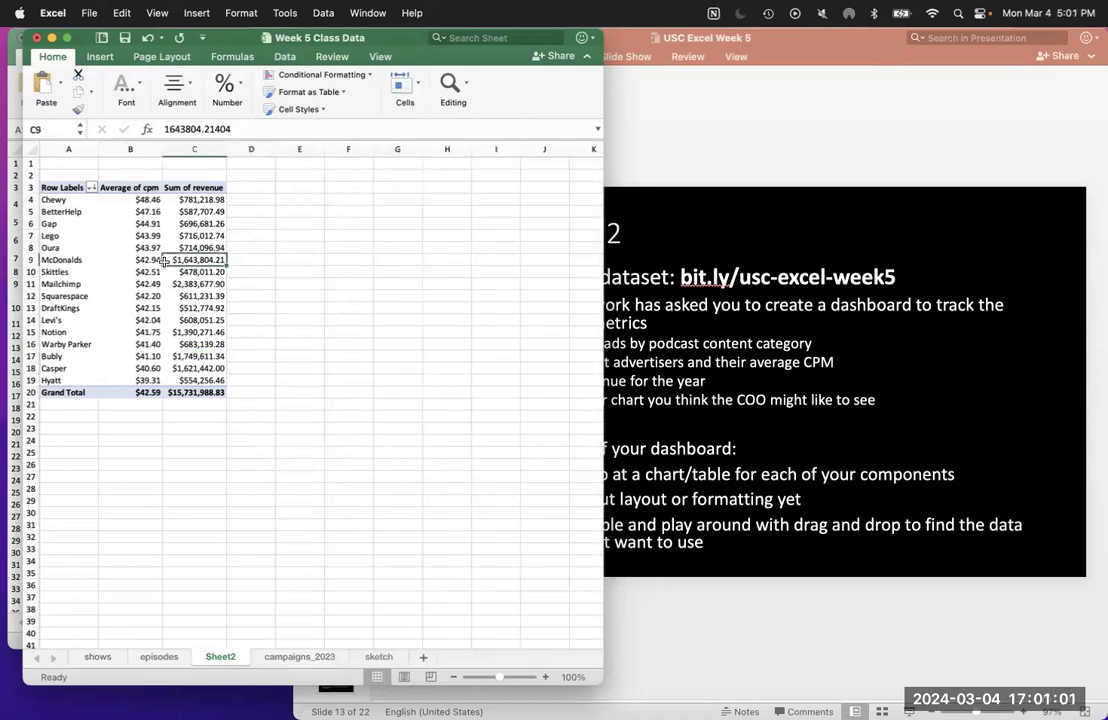
click(632, 336)
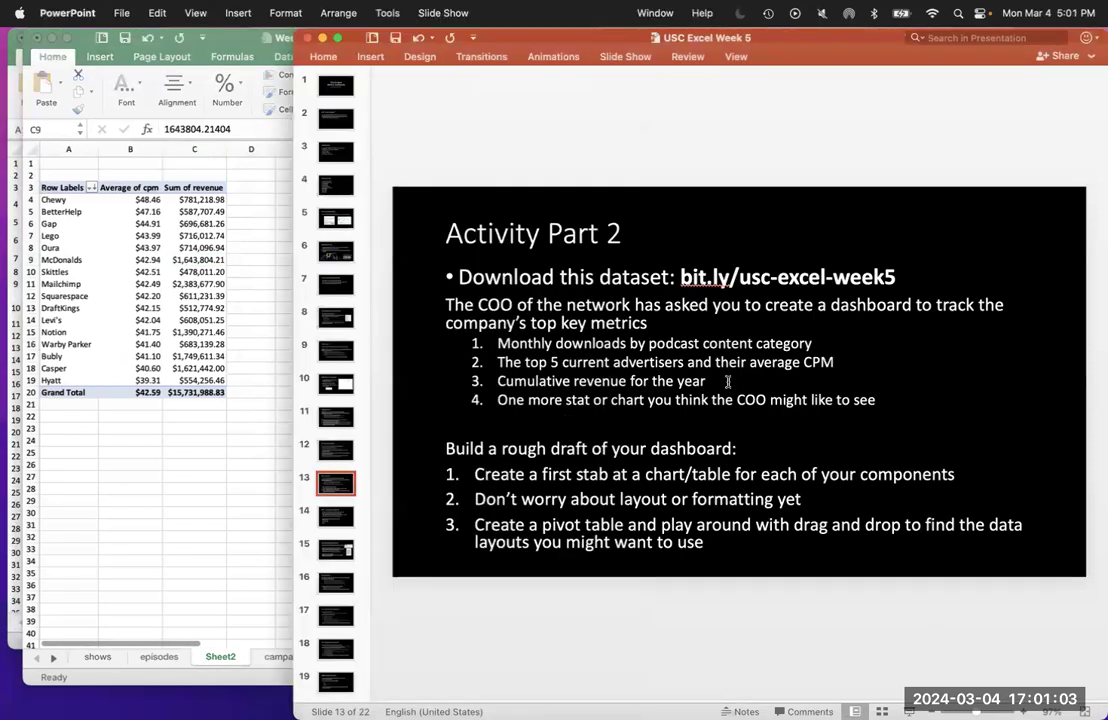
click(158, 510)
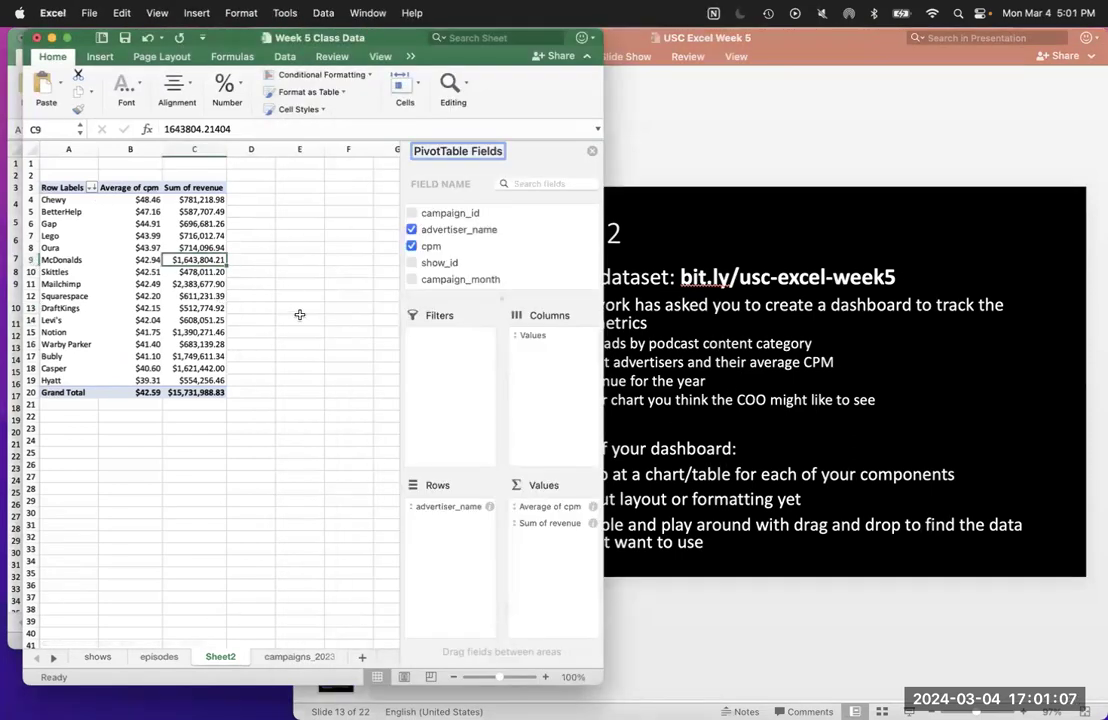
Filter Hyatt and Casper out of the pivot table's advertiser rows.
click(91, 187)
scroll(185, 352, down, 5)
scroll(175, 358, up, 4)
scroll(167, 360, down, 1)
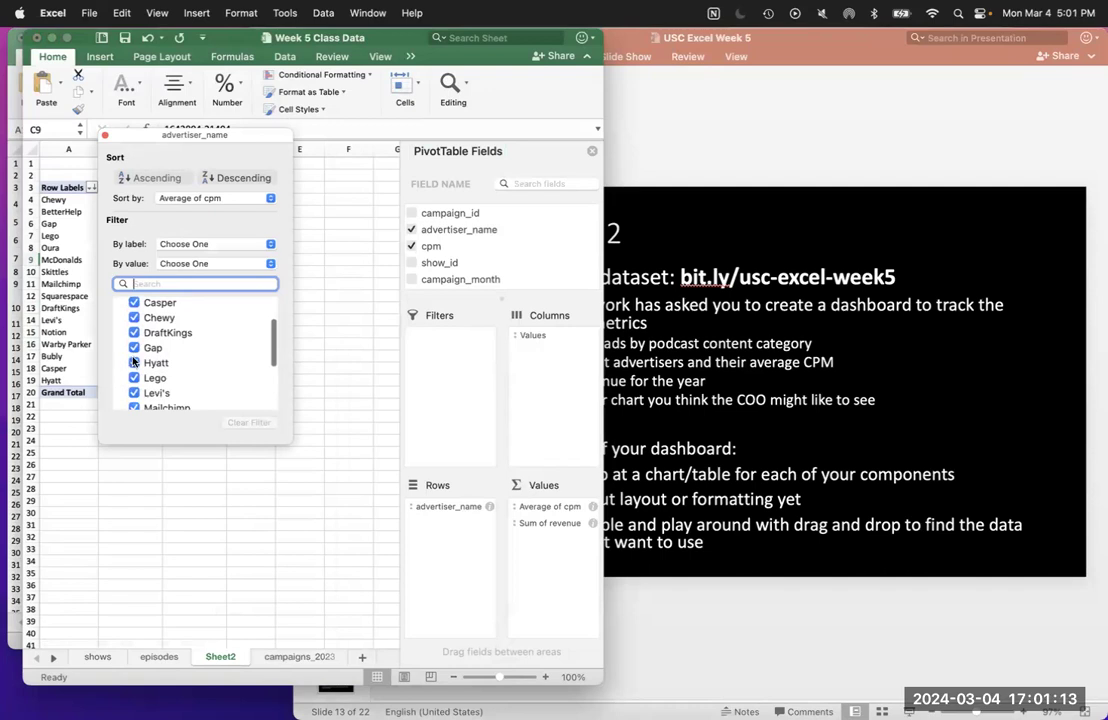
click(134, 362)
click(133, 303)
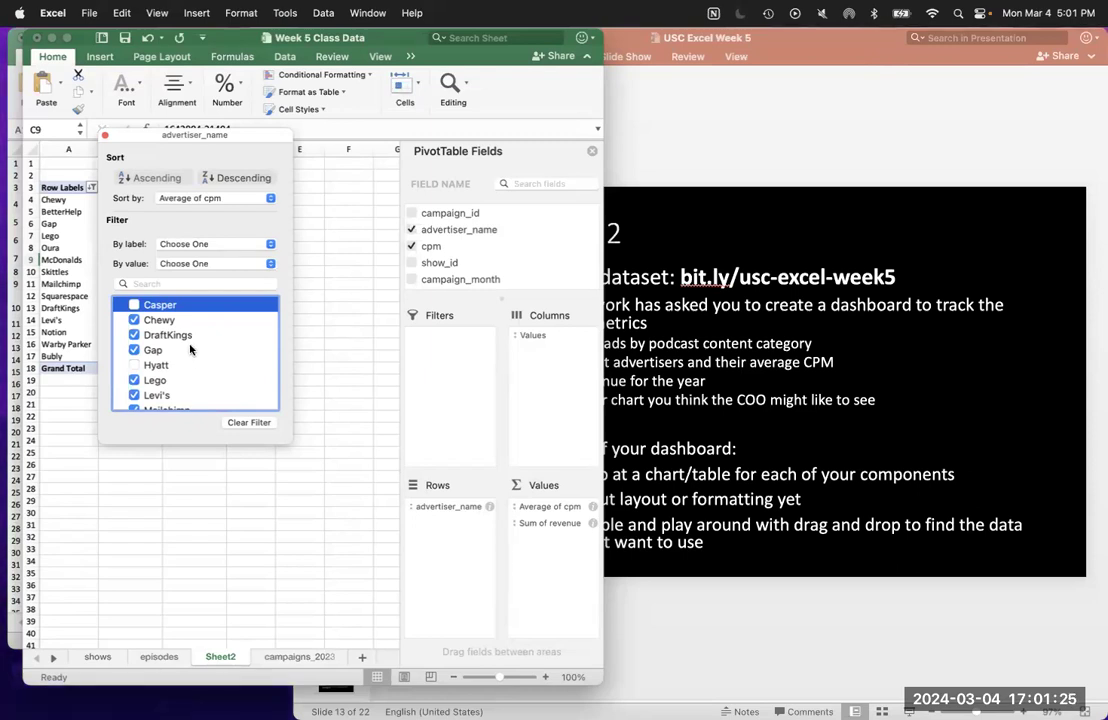
Include Hyatt and Casper in the pivot table's advertiser filter again and close the filter settings.
click(134, 365)
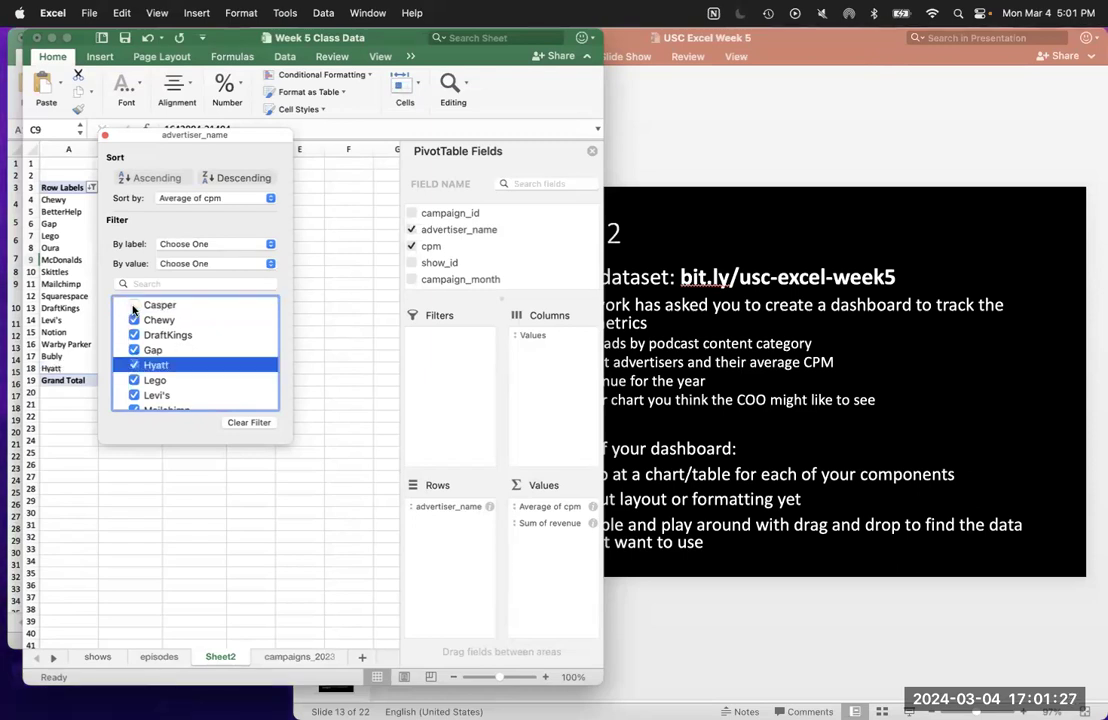
click(134, 305)
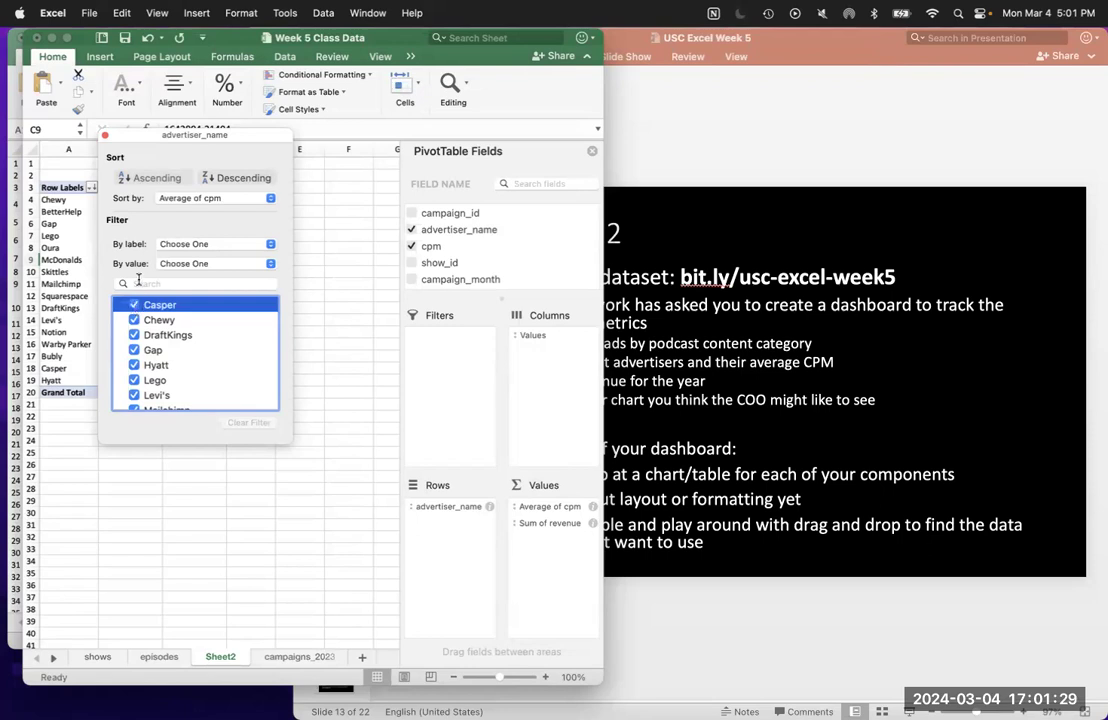
click(106, 138)
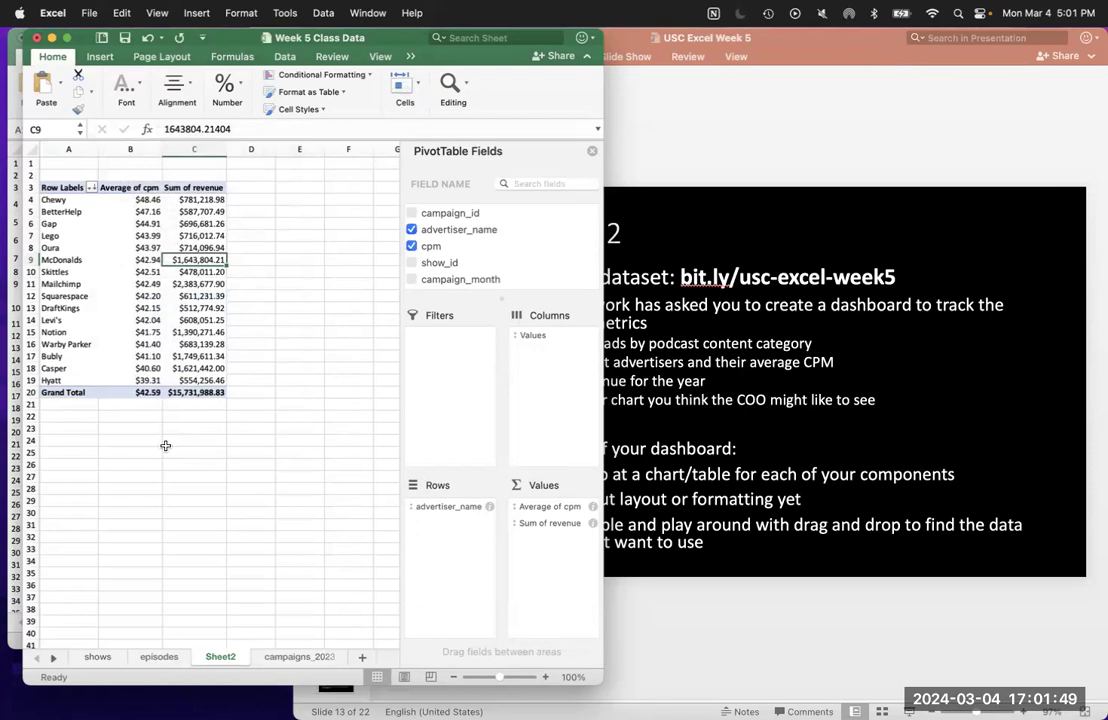
Move the Excel window off the slide, switch to PowerPoint to check the requested metrics, and return to Excel.
click(74, 212)
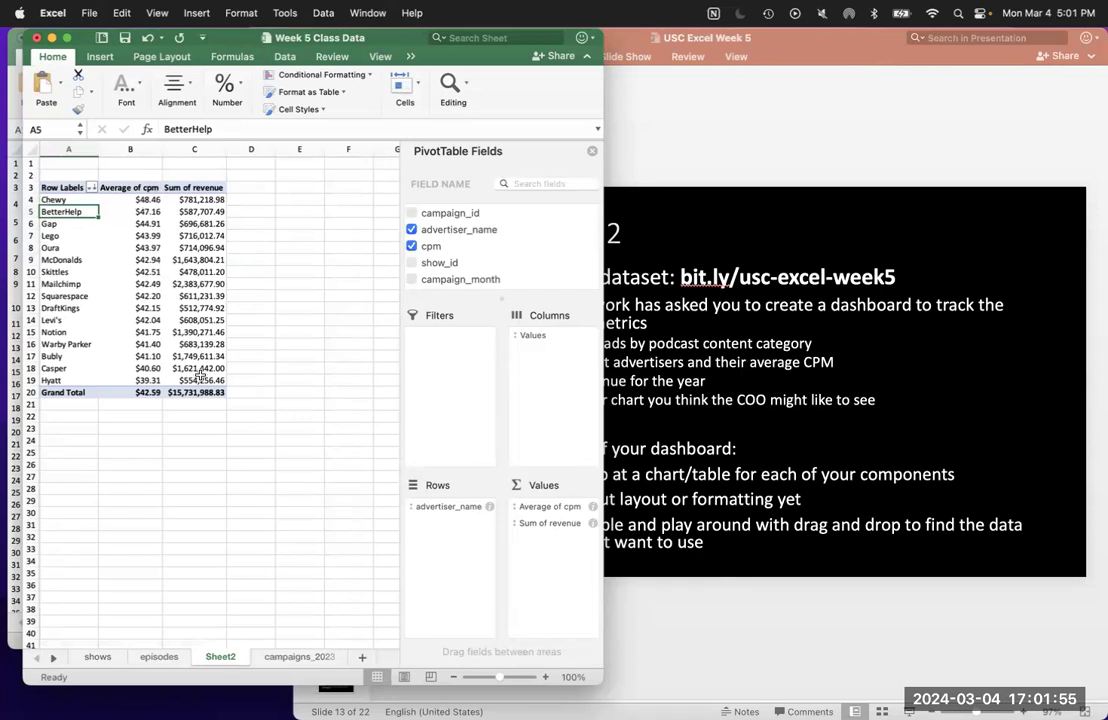
click(268, 395)
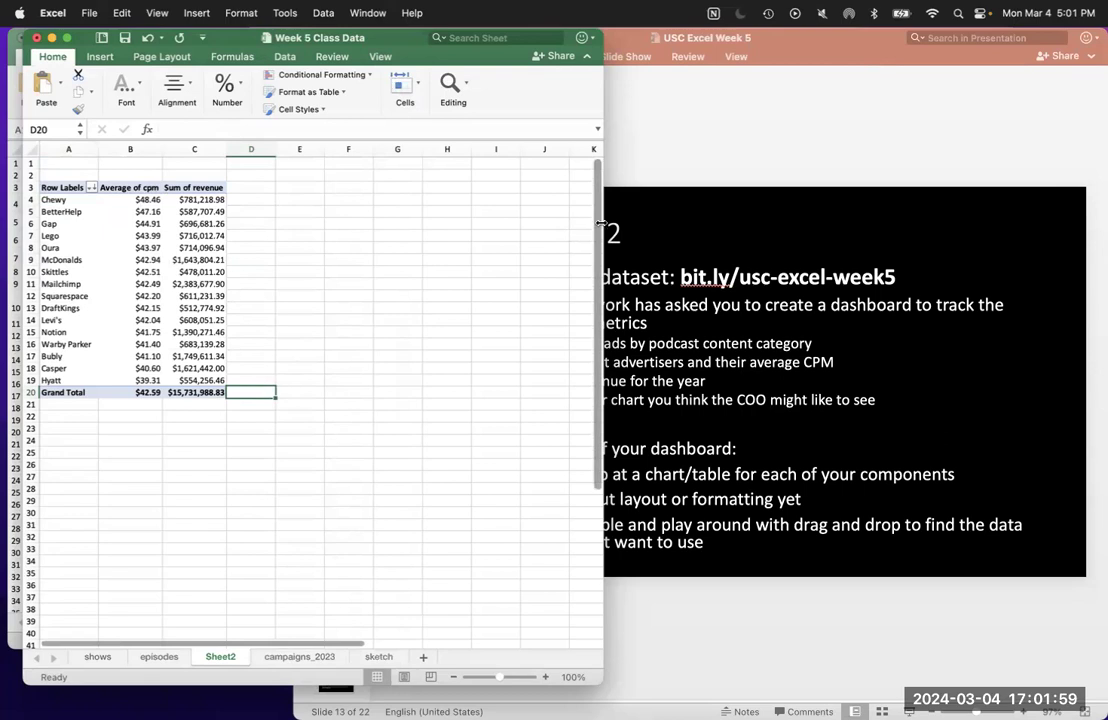
drag(600, 222, 577, 150)
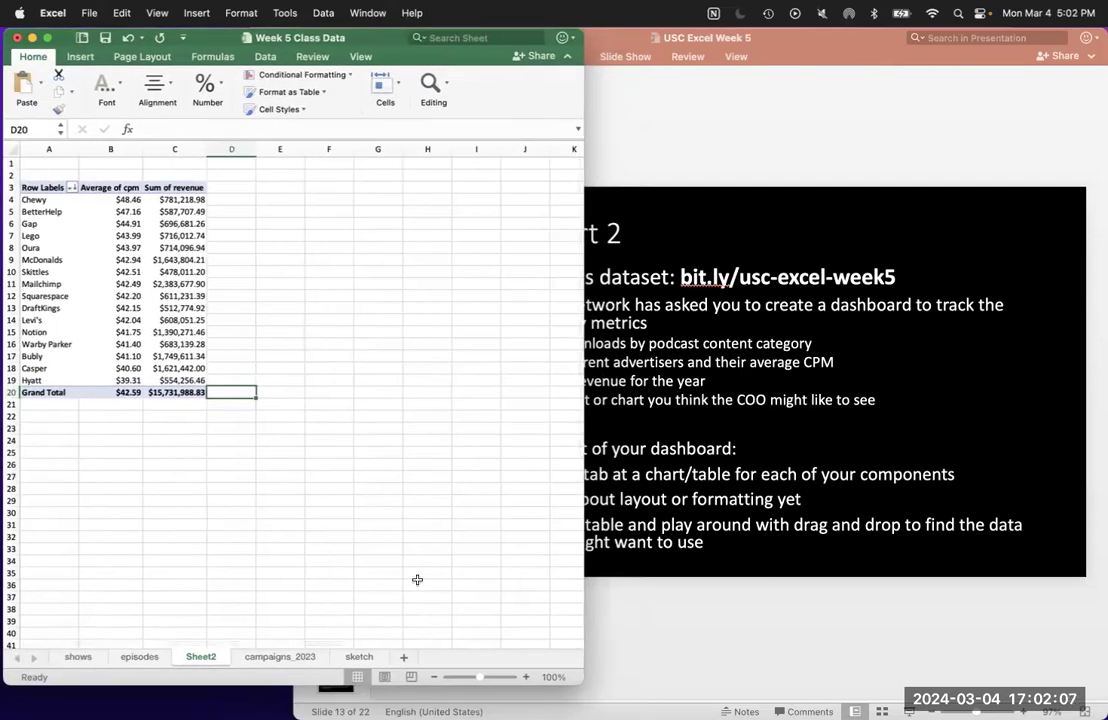
click(626, 359)
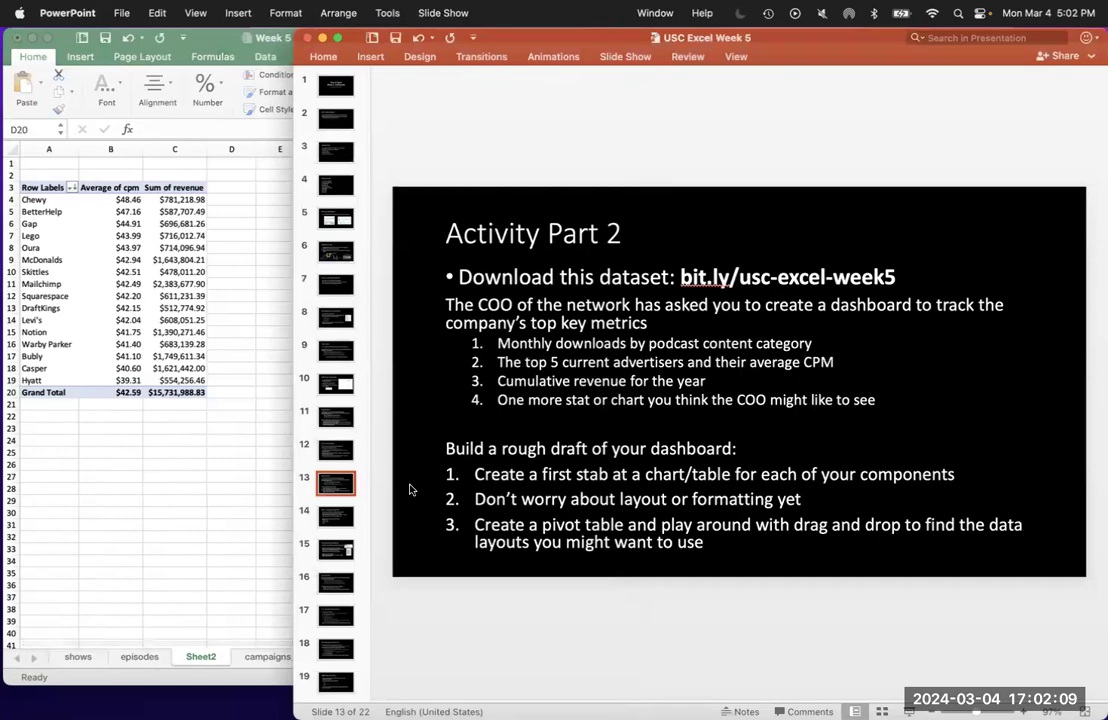
click(138, 561)
mouse_move(3, 7)
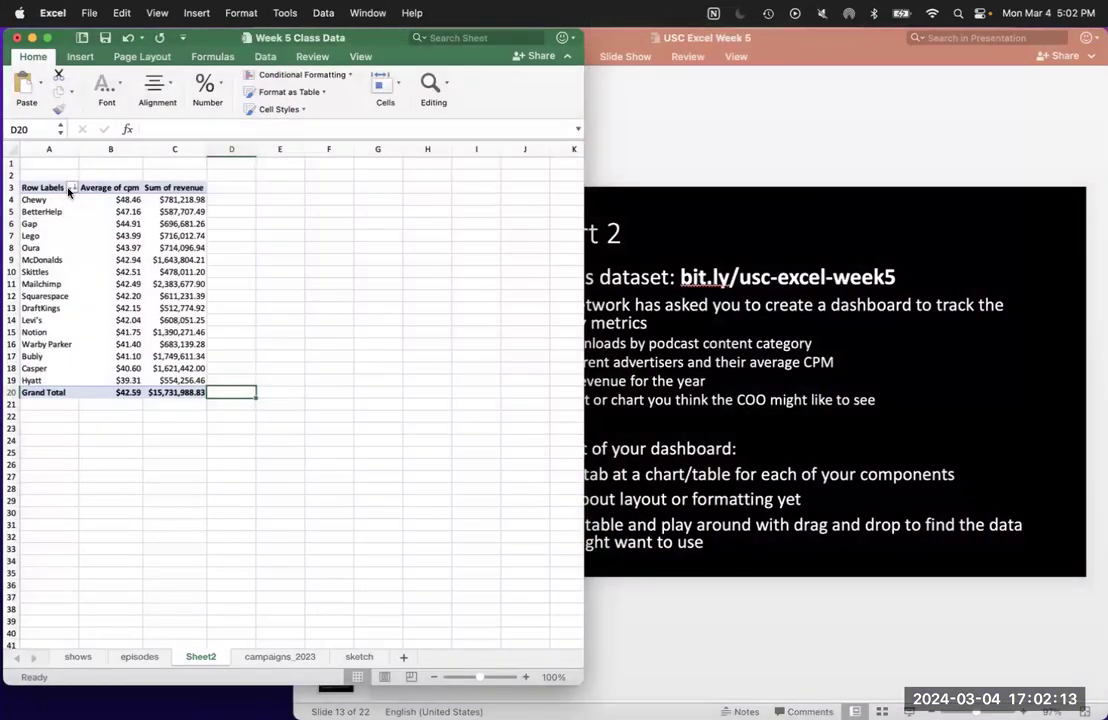
Sort the pivot table's advertisers by Sum of revenue in descending order.
click(70, 187)
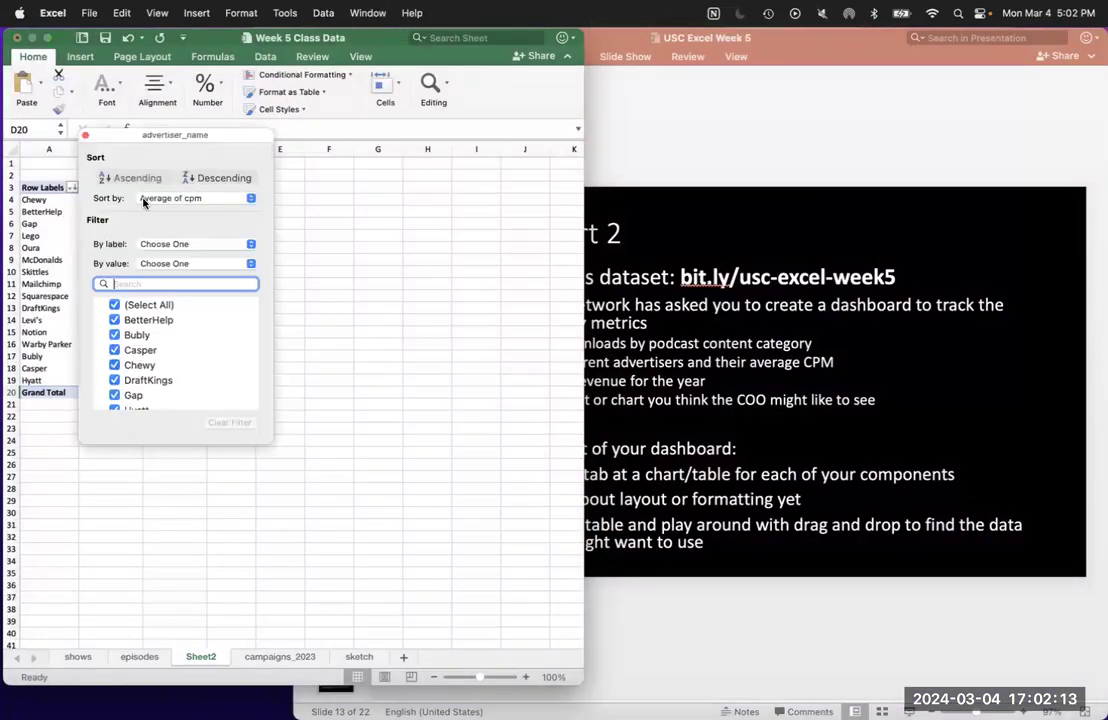
click(215, 198)
click(216, 215)
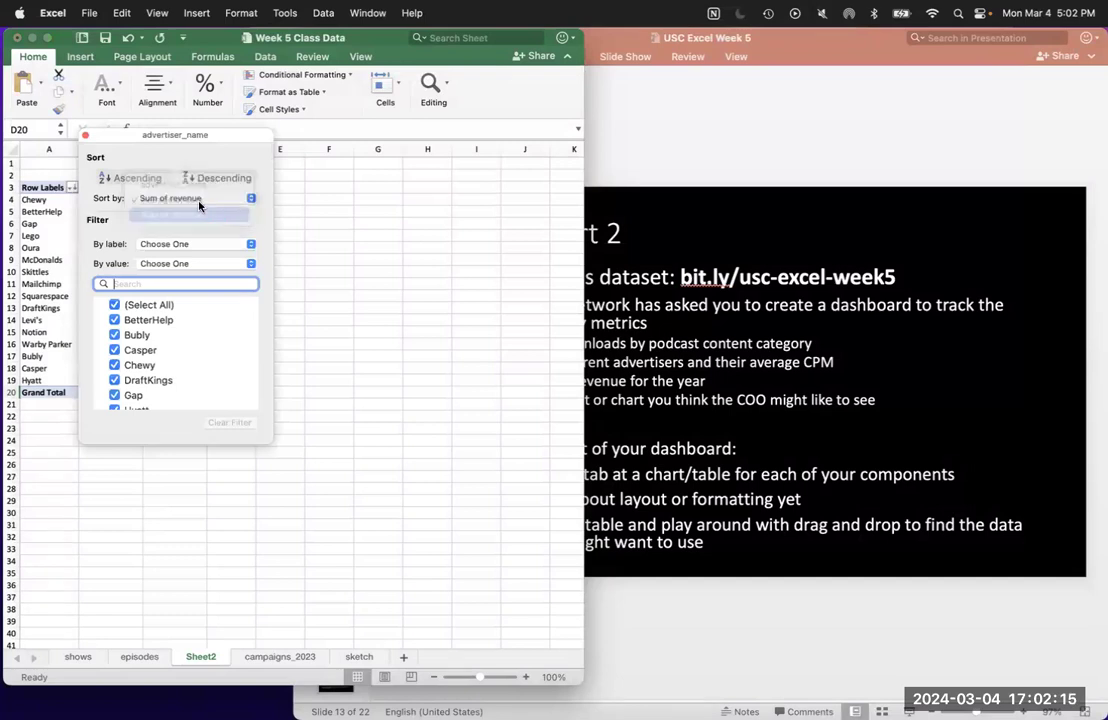
click(255, 177)
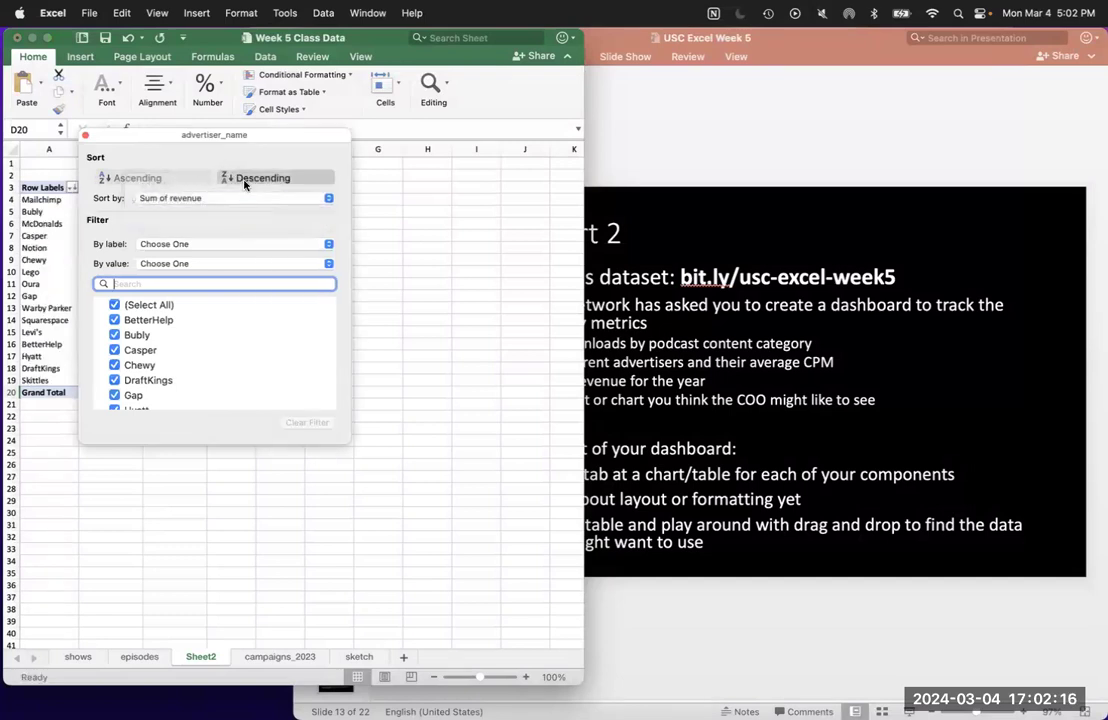
click(86, 135)
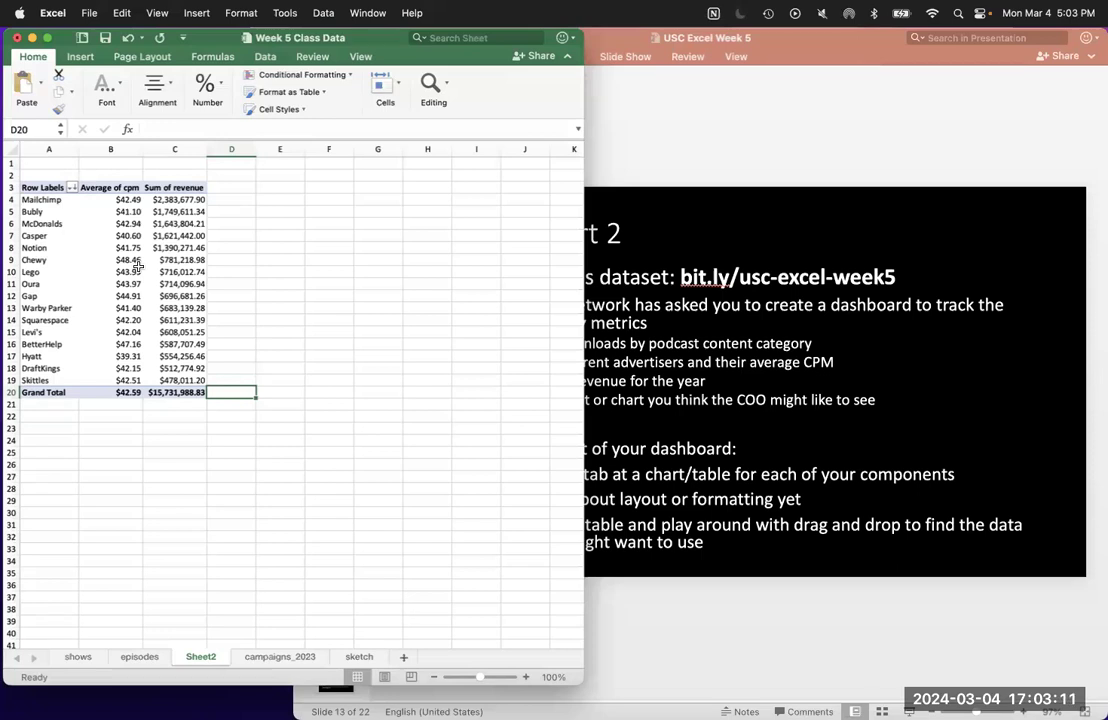
Narrow the Excel window to uncover the activity slide, review its metrics in PowerPoint, and return to Excel.
click(247, 261)
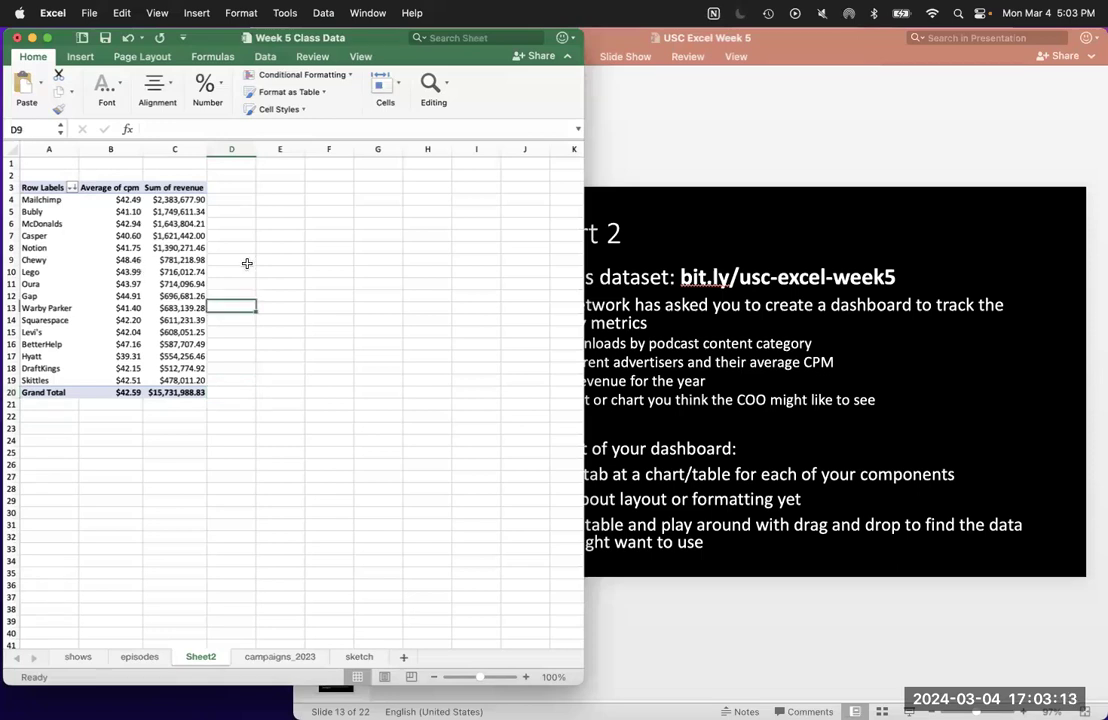
drag(585, 320, 434, 310)
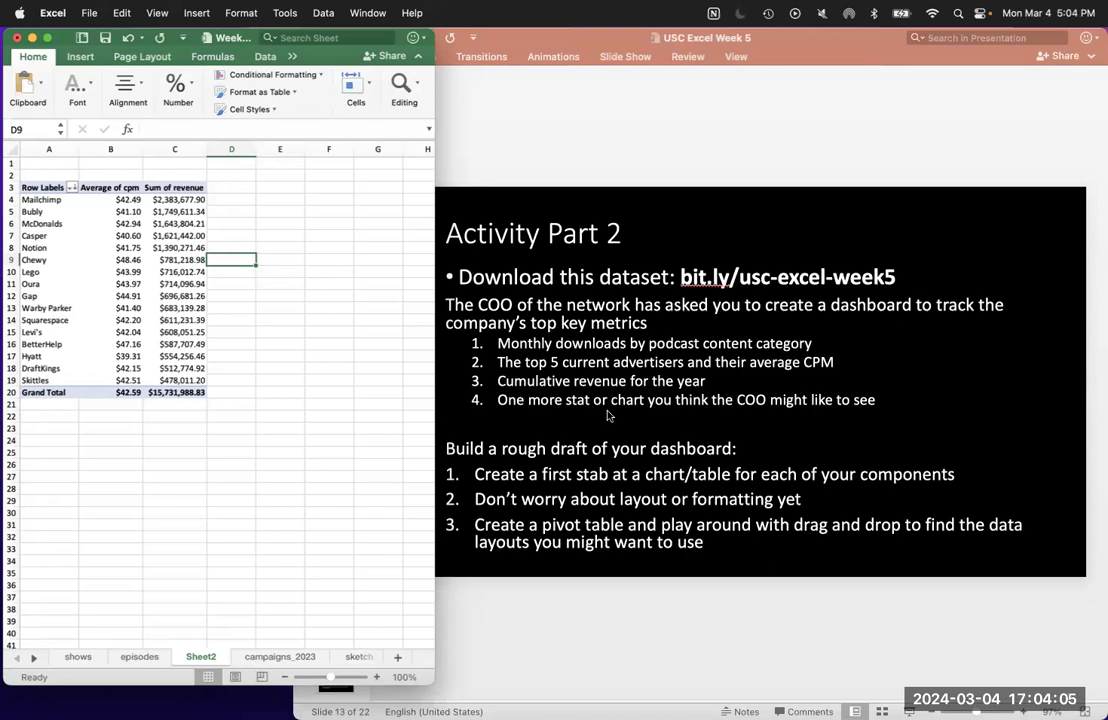
click(610, 384)
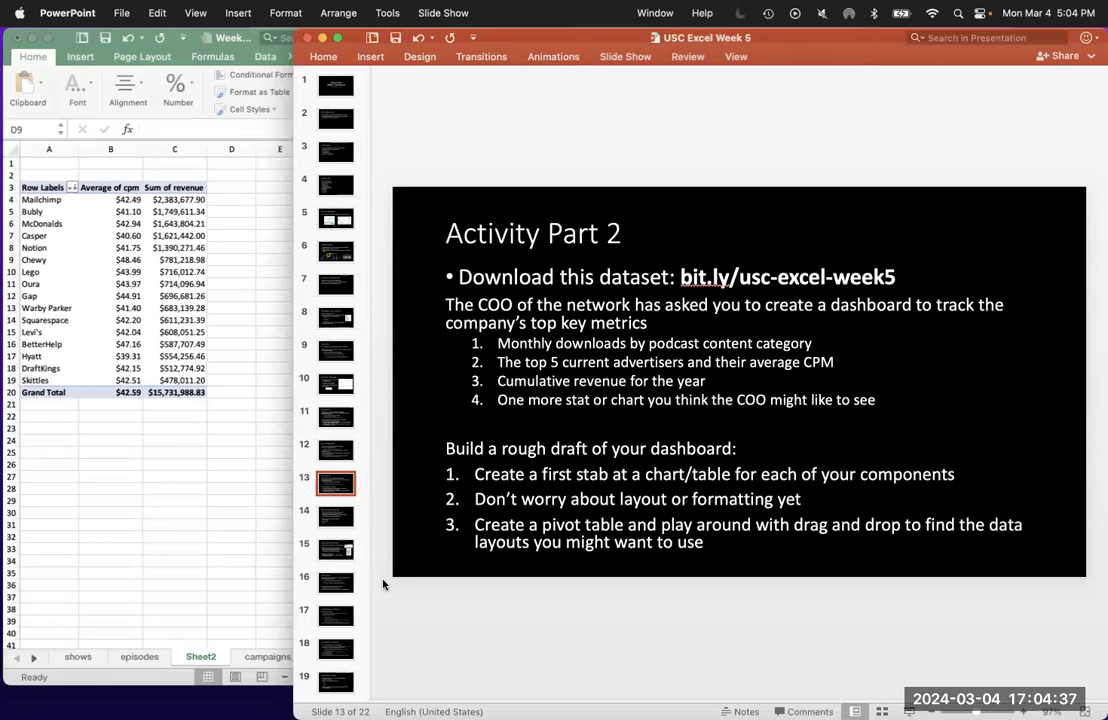
click(184, 471)
Create a pivot table on a new worksheet from the whole campaigns_2023 data range A1:G1001.
click(279, 656)
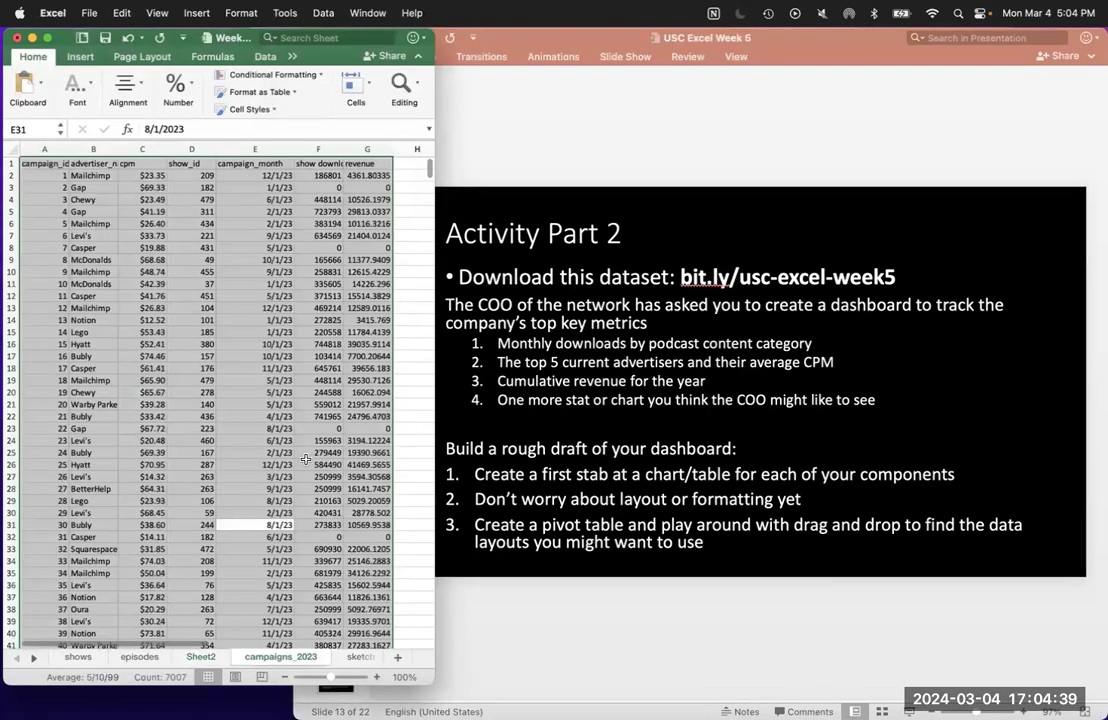
click(330, 332)
key(super+a)
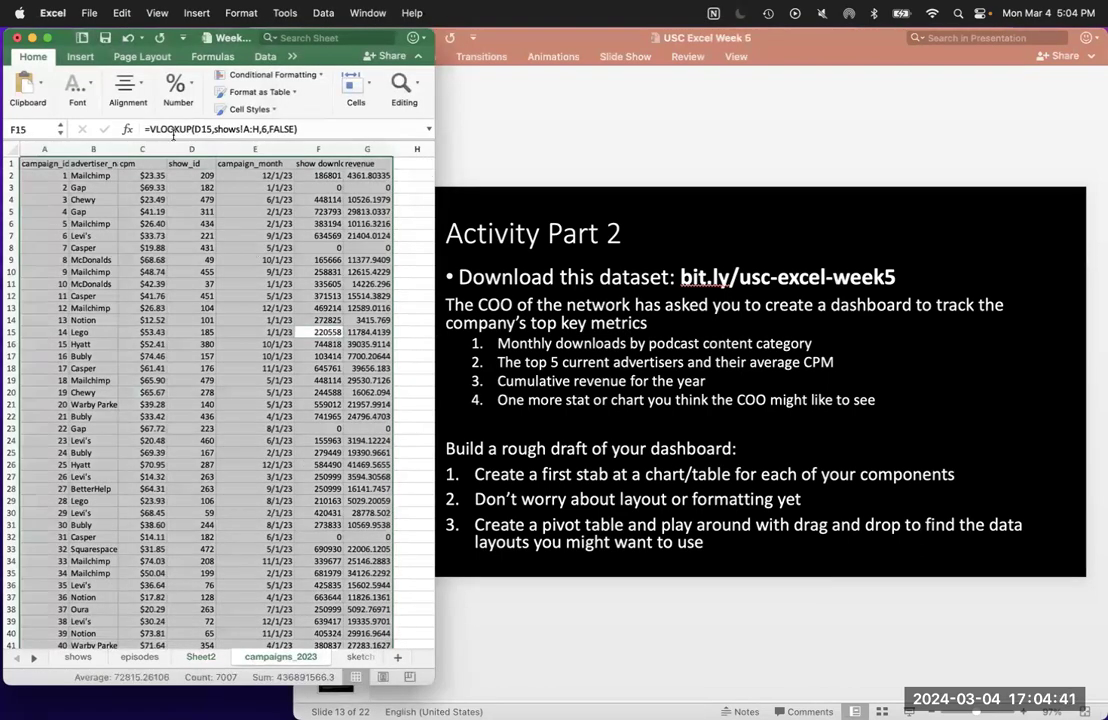
click(84, 56)
click(25, 87)
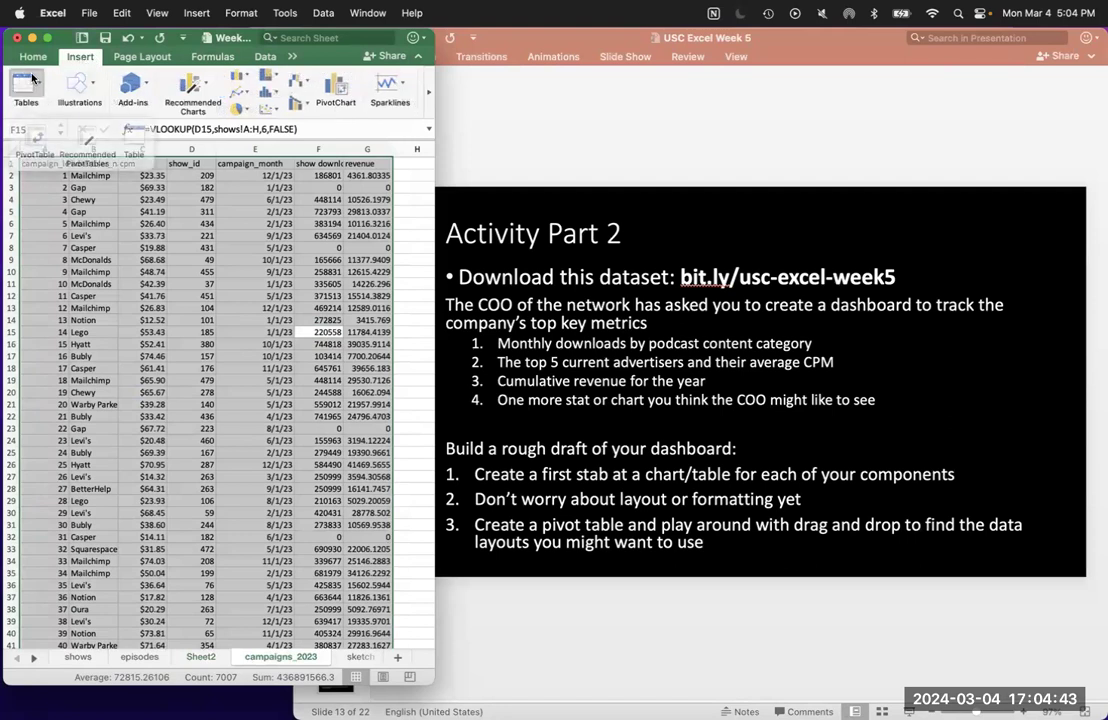
click(35, 135)
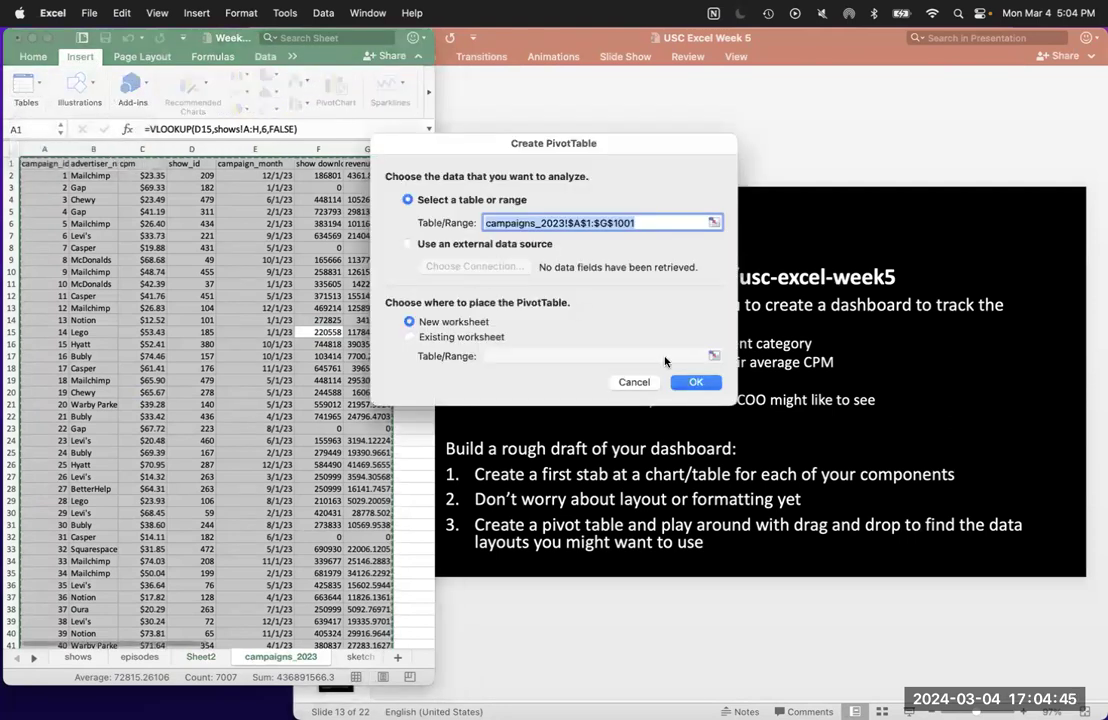
click(697, 383)
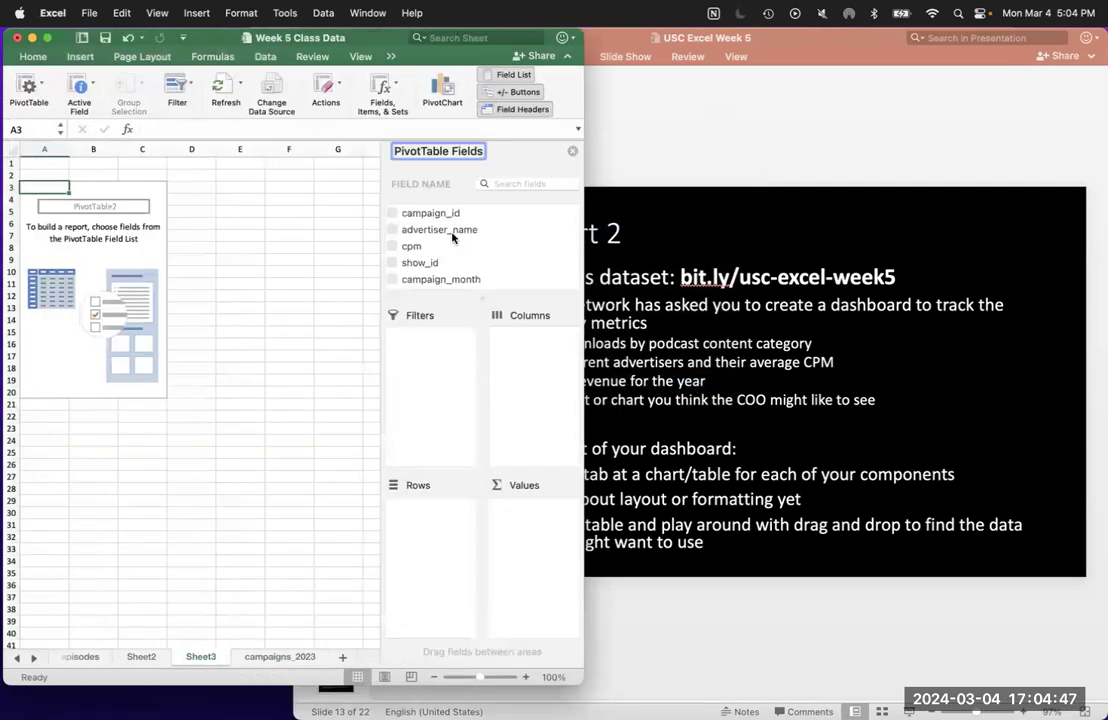
Add the revenue field to the new pivot table's values as a sum.
scroll(452, 237, down, 1)
scroll(452, 237, down, 1)
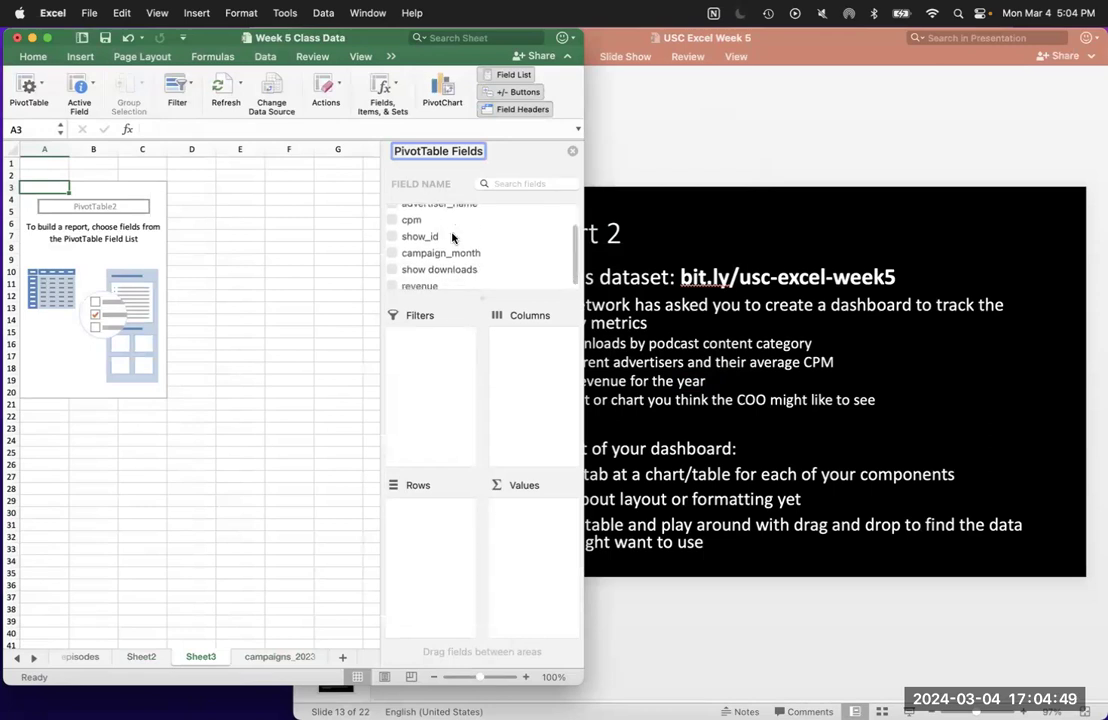
drag(408, 282, 519, 577)
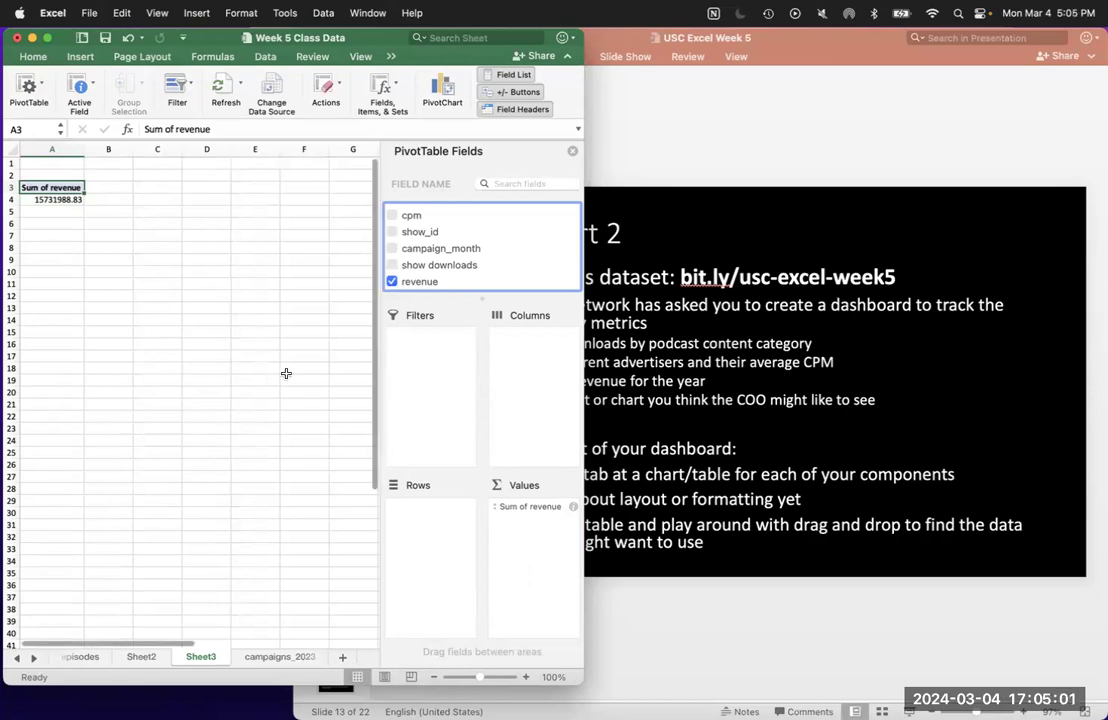
Format column A, which holds the pivot table's revenue sum, as Currency.
click(52, 149)
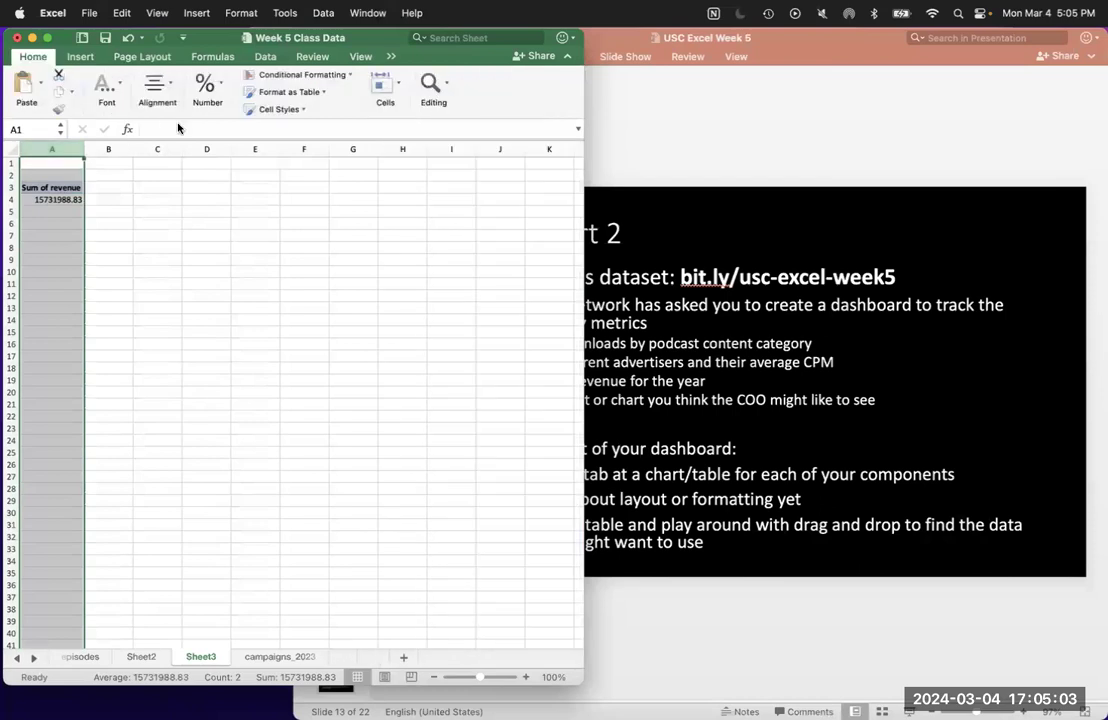
click(206, 88)
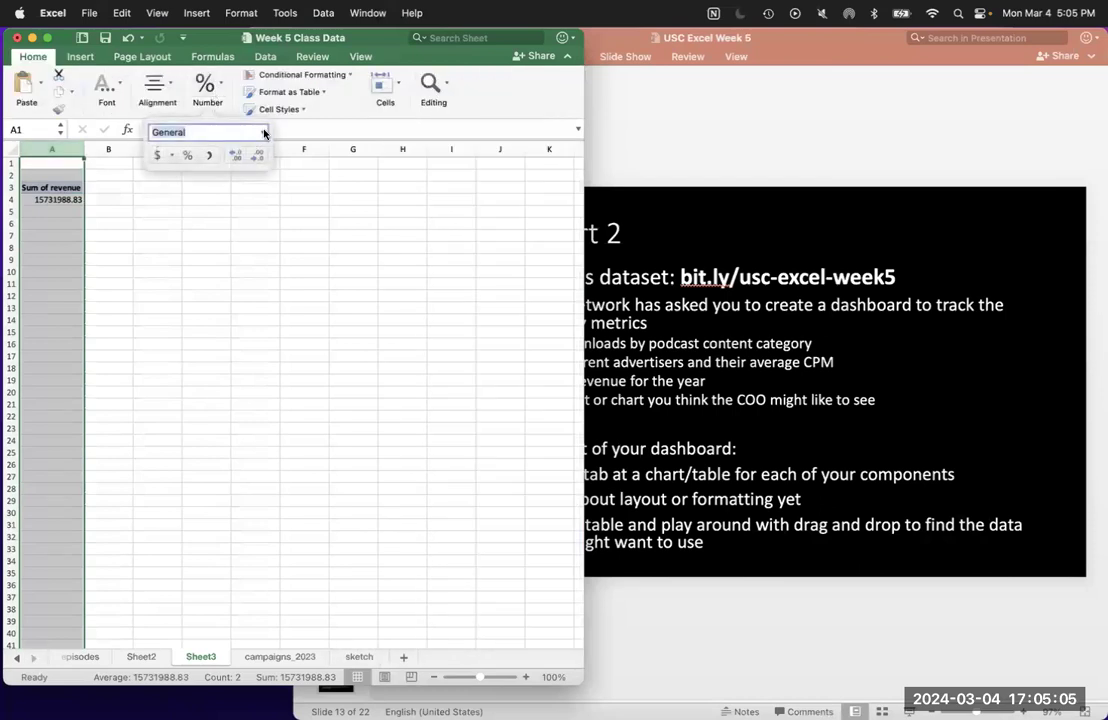
click(264, 133)
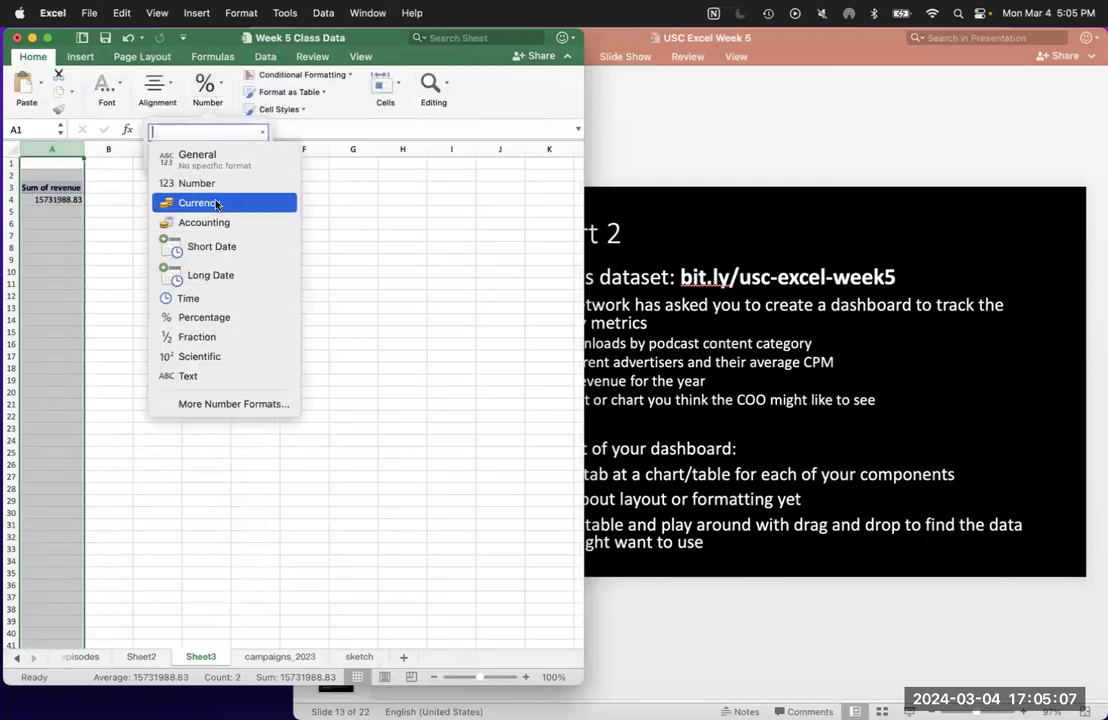
click(216, 204)
click(131, 236)
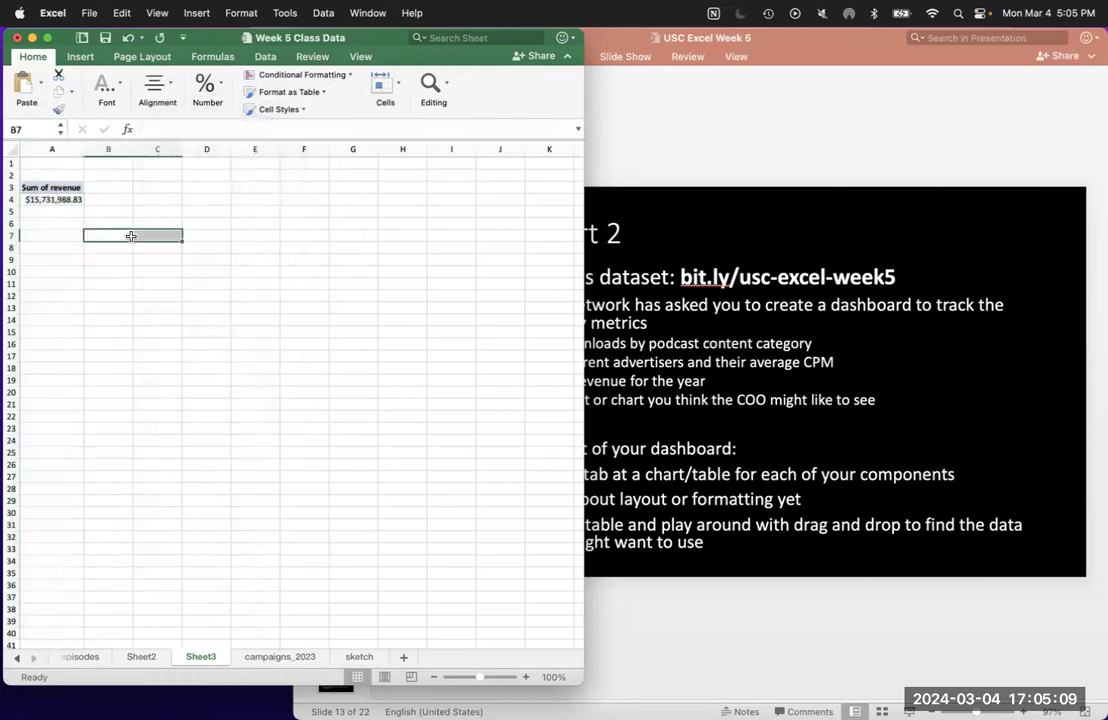
Enlarge the font of cells A2:A5 by three size steps and widen column A slightly.
drag(58, 174, 59, 205)
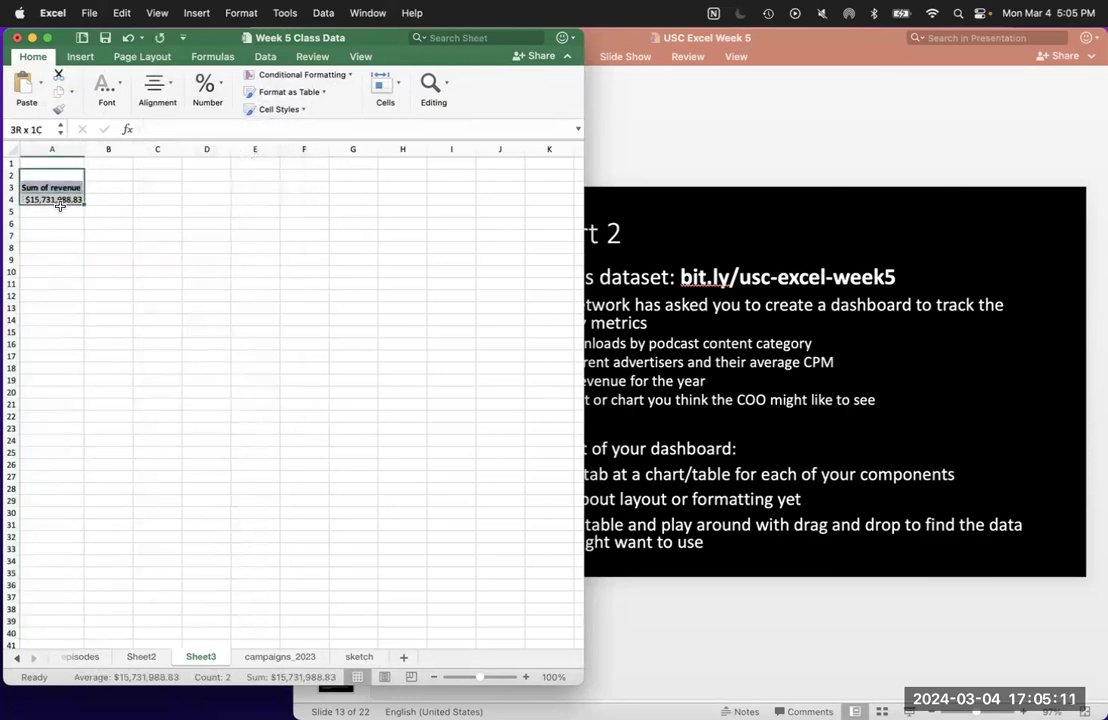
click(106, 86)
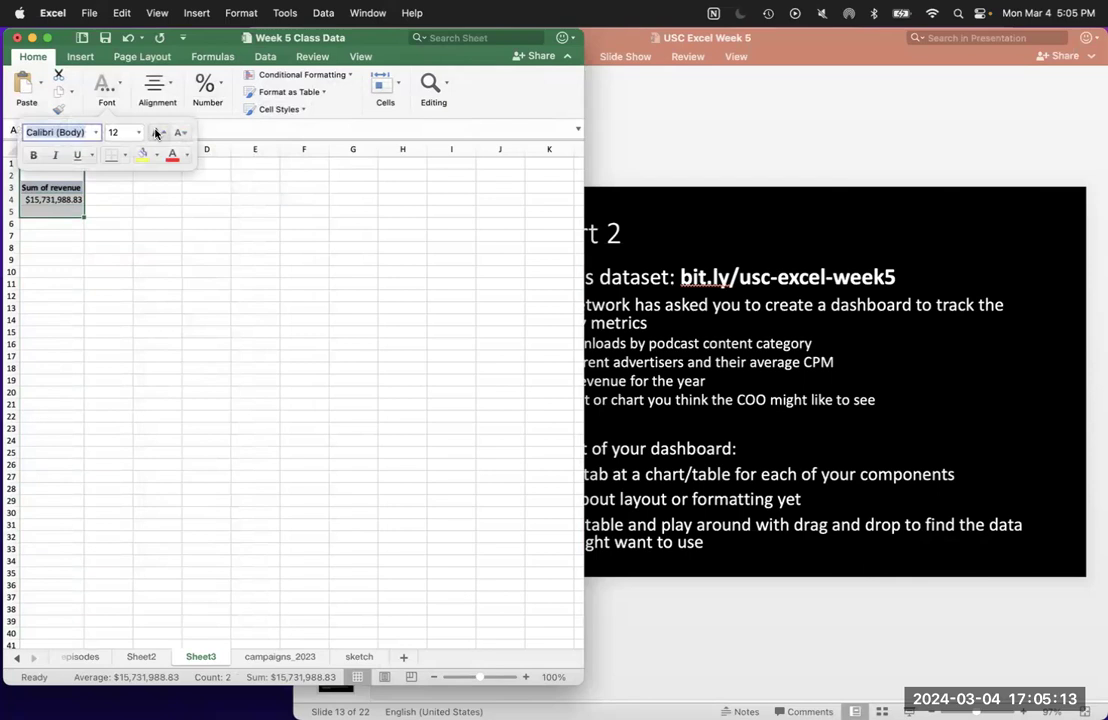
click(156, 133)
click(156, 133)
click(156, 133)
click(156, 294)
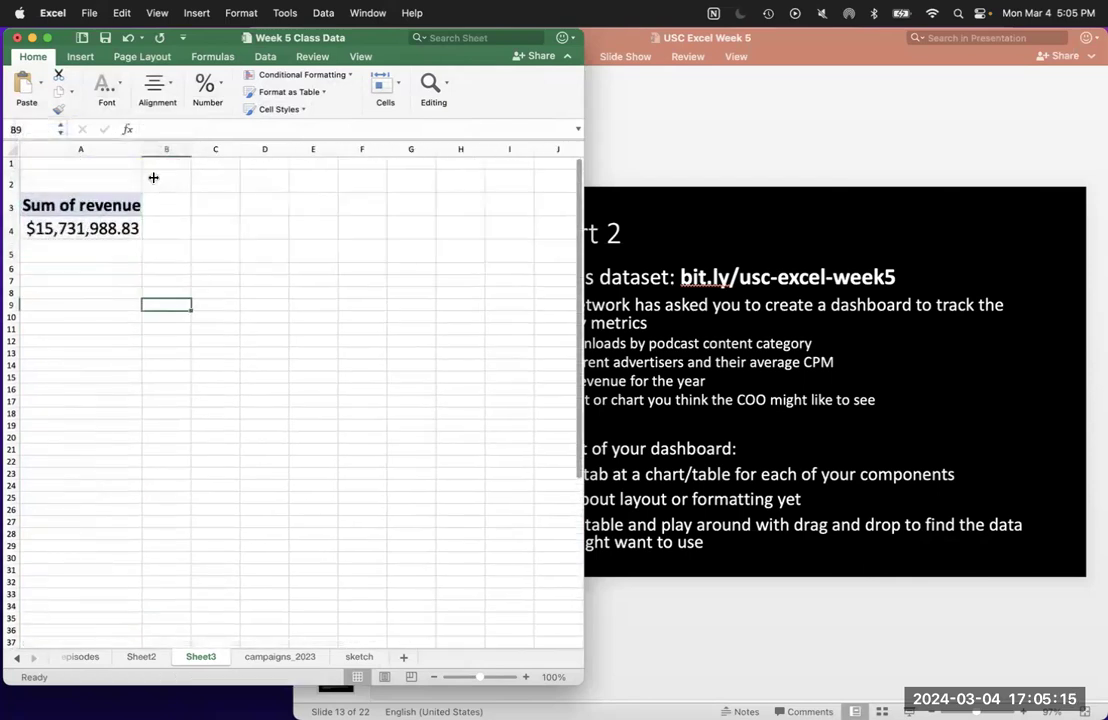
drag(142, 149, 158, 149)
click(166, 277)
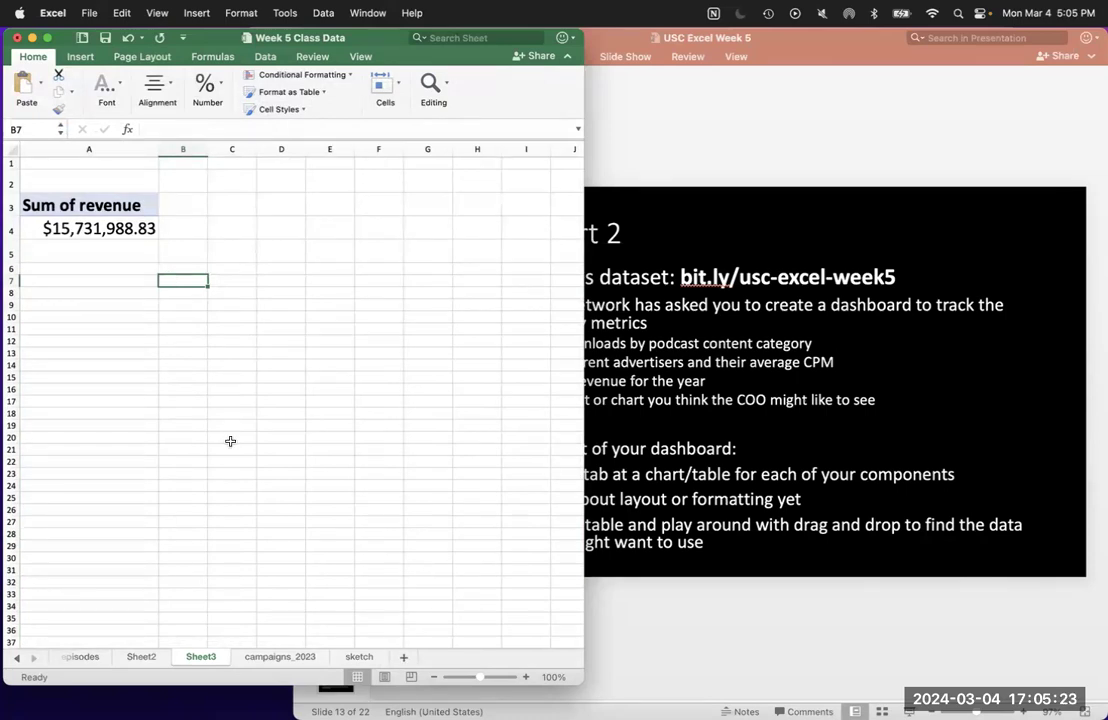
Enter a SUM formula in cell A6 that totals the revenue column G of the campaigns_2023 sheet.
click(106, 272)
text(=sum()
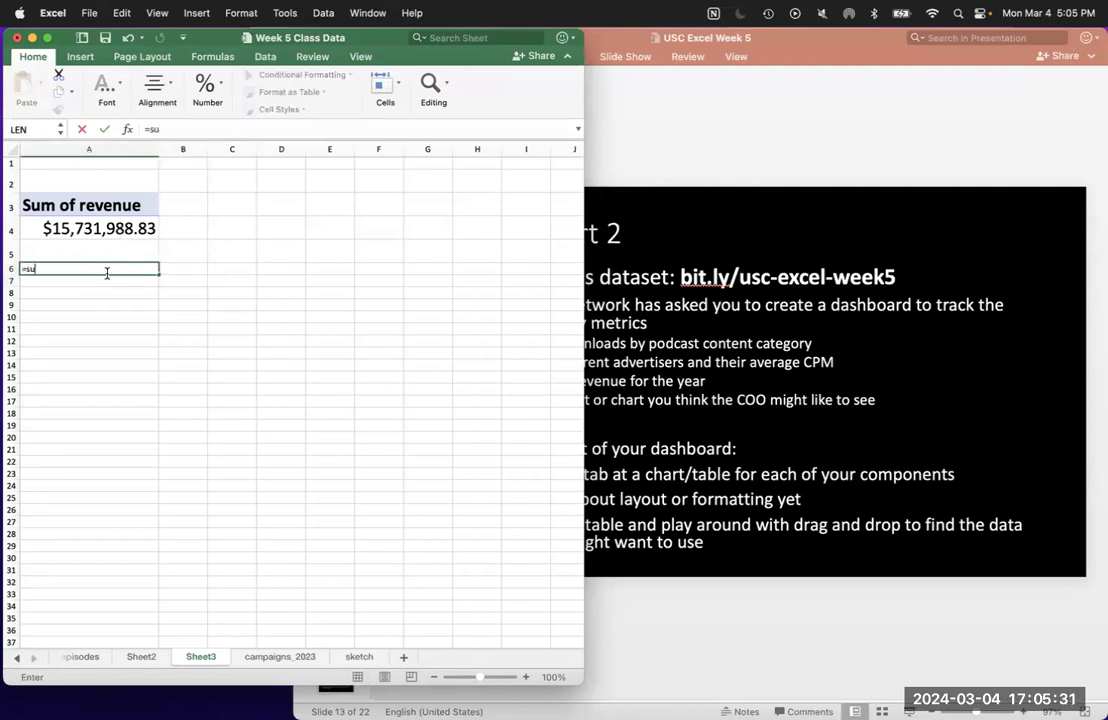
click(285, 656)
click(368, 152)
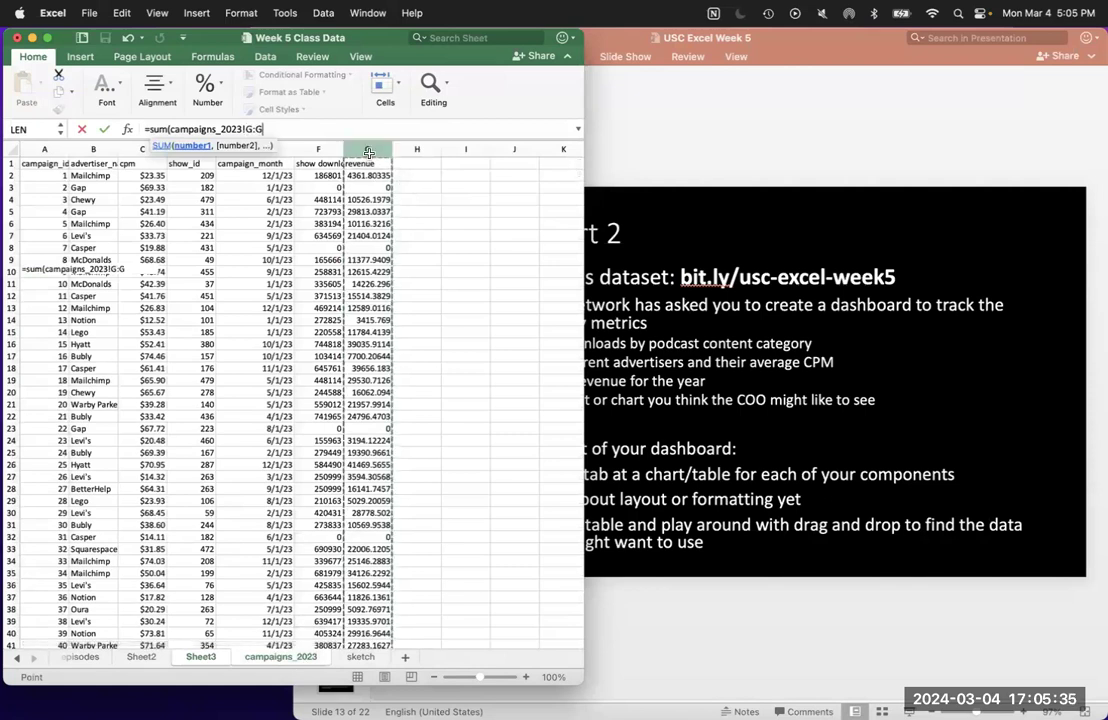
key(Return)
click(138, 270)
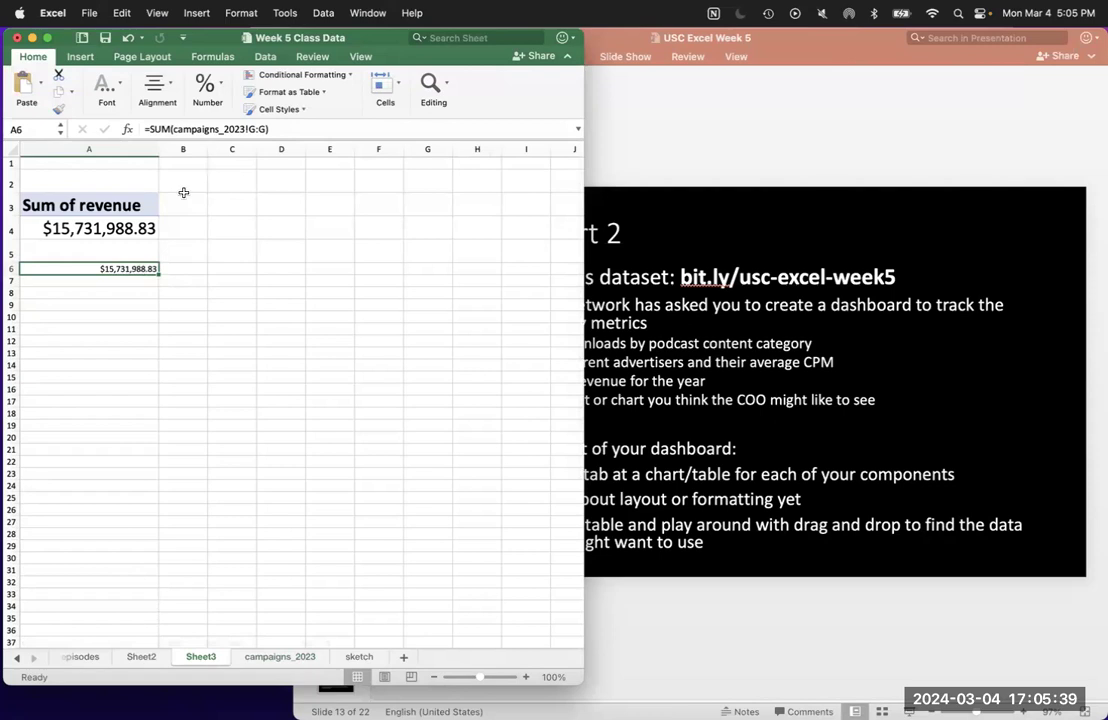
Label the SUM total in cell A6 by entering Revenue 2023 in cell B6 beside it.
click(107, 205)
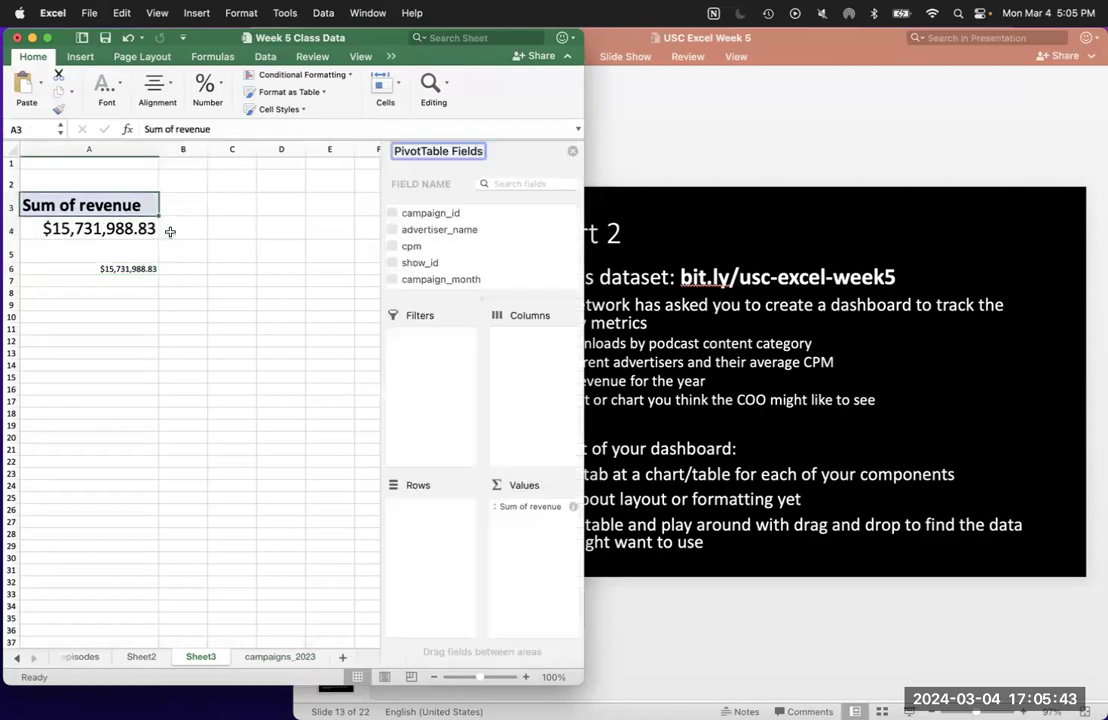
click(258, 339)
click(183, 269)
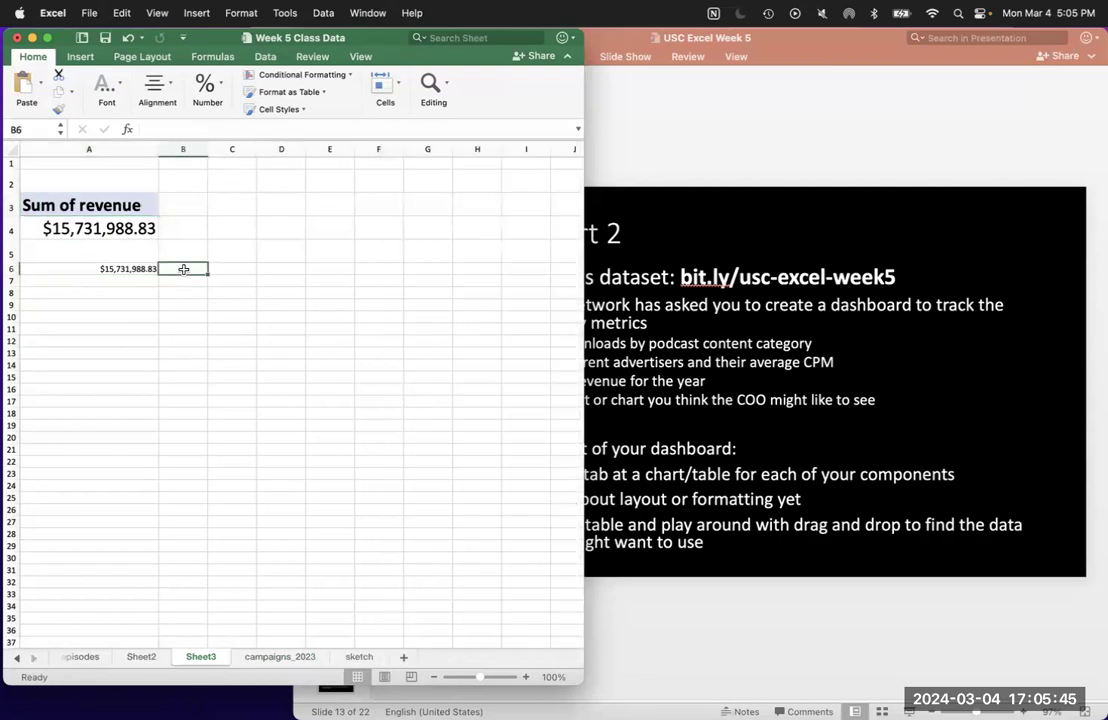
text(Revenu)
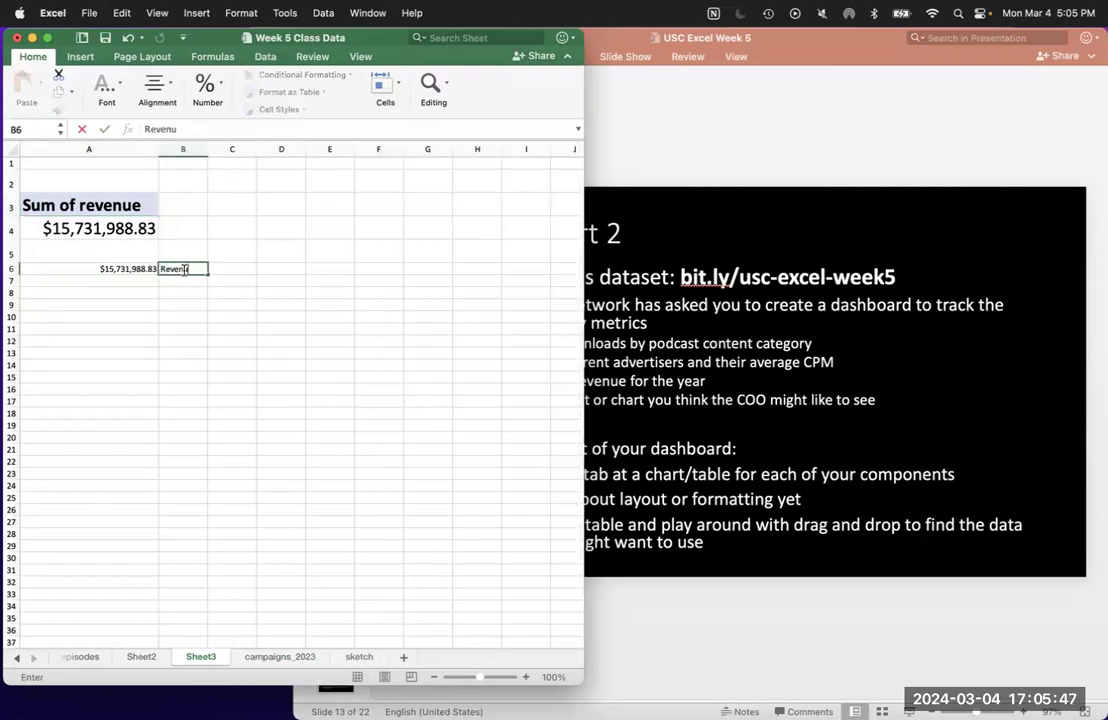
text(e (2023)
key(BackSpace)
key(BackSpace)
key(BackSpace)
key(BackSpace)
key(BackSpace)
text(2023)
key(Return)
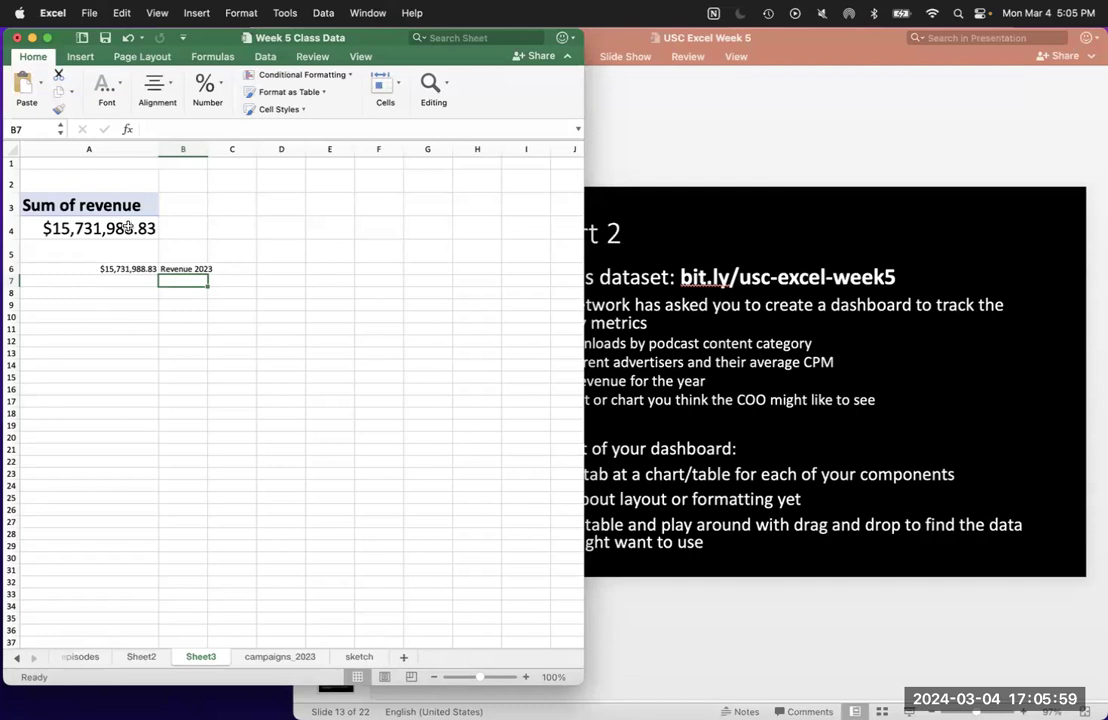
Compare the pivot table's revenue sum with the formula in A6, and review the required metrics on the PowerPoint activity slide.
click(117, 199)
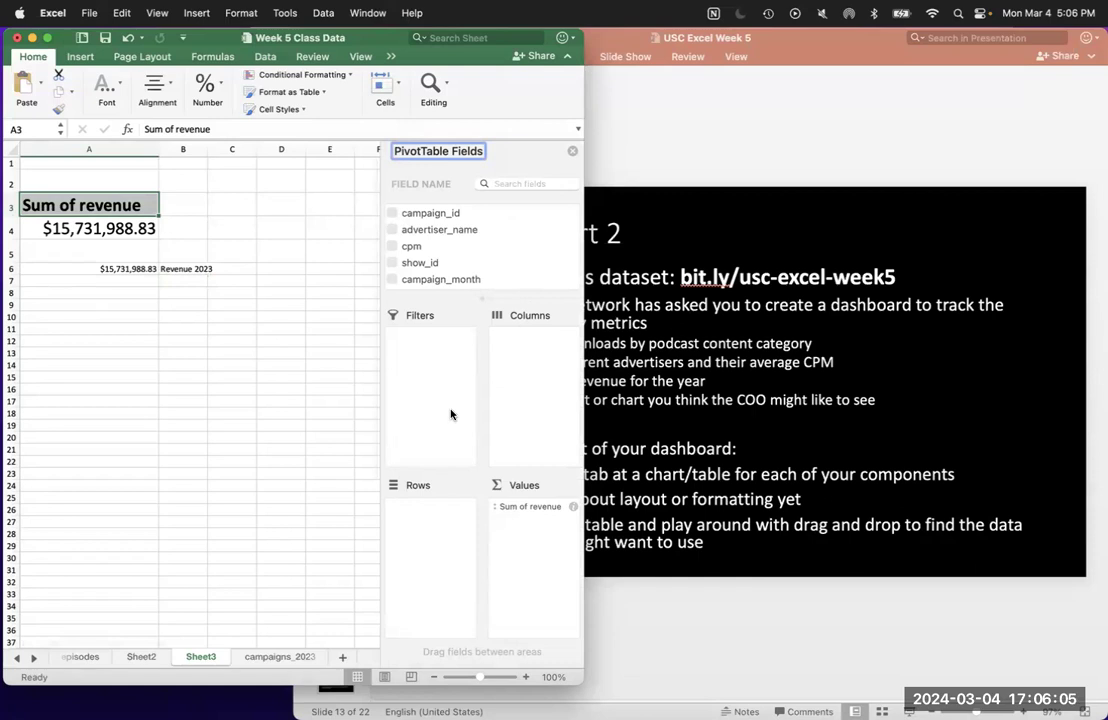
click(168, 280)
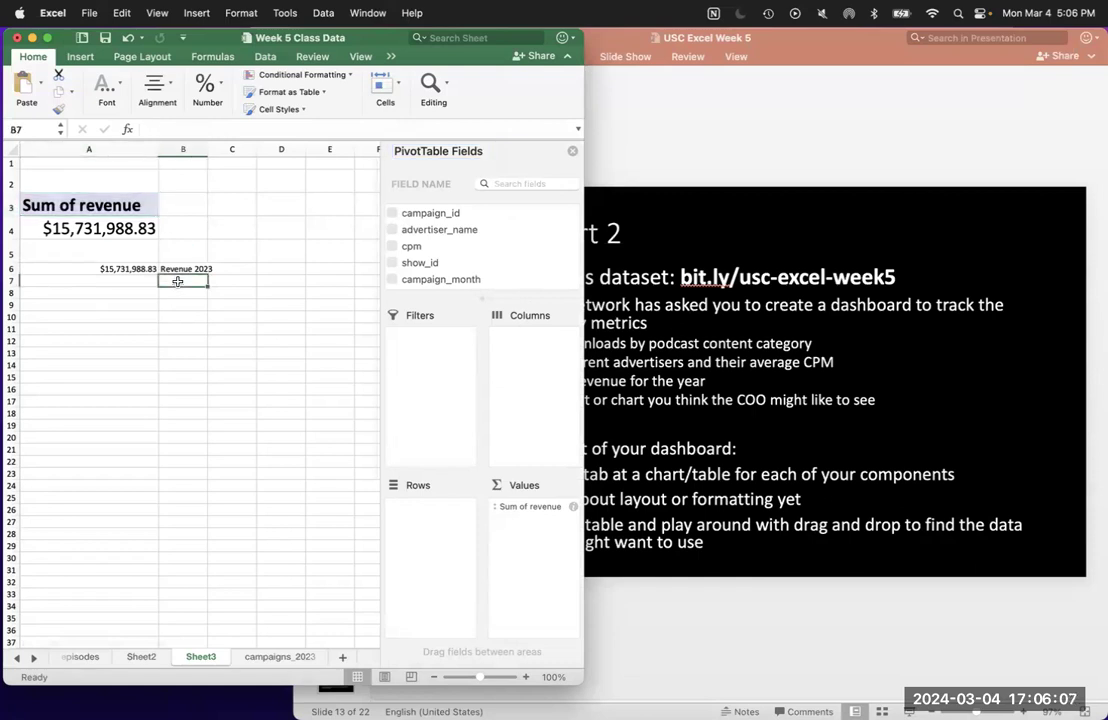
click(143, 362)
click(566, 339)
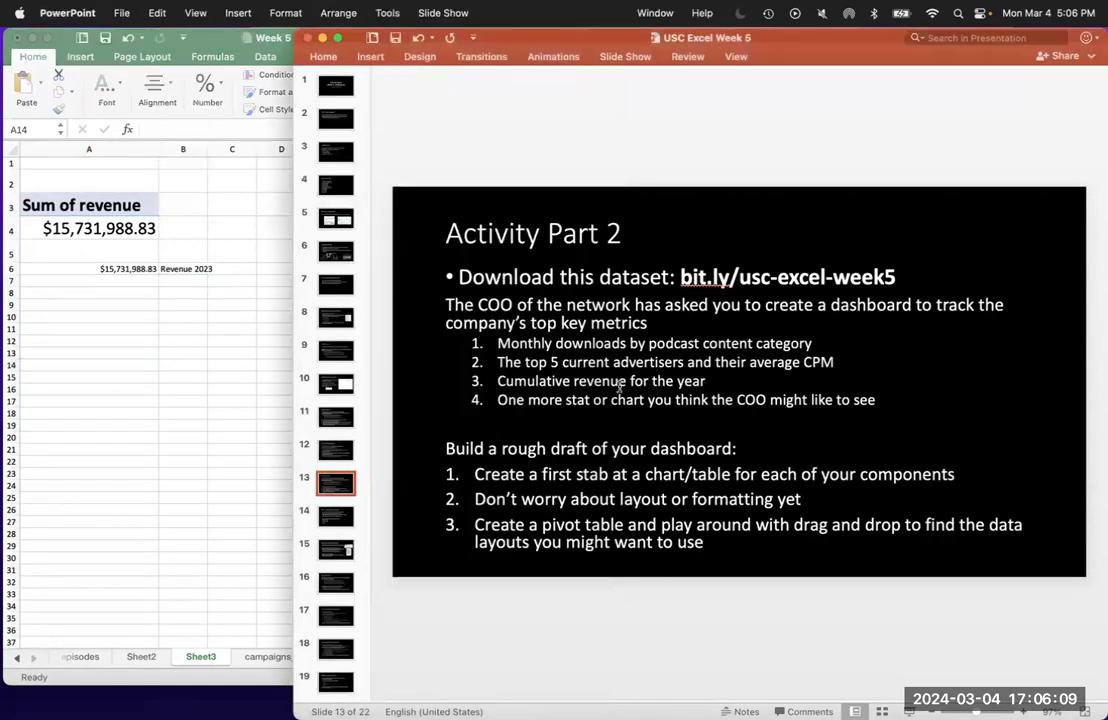
click(222, 318)
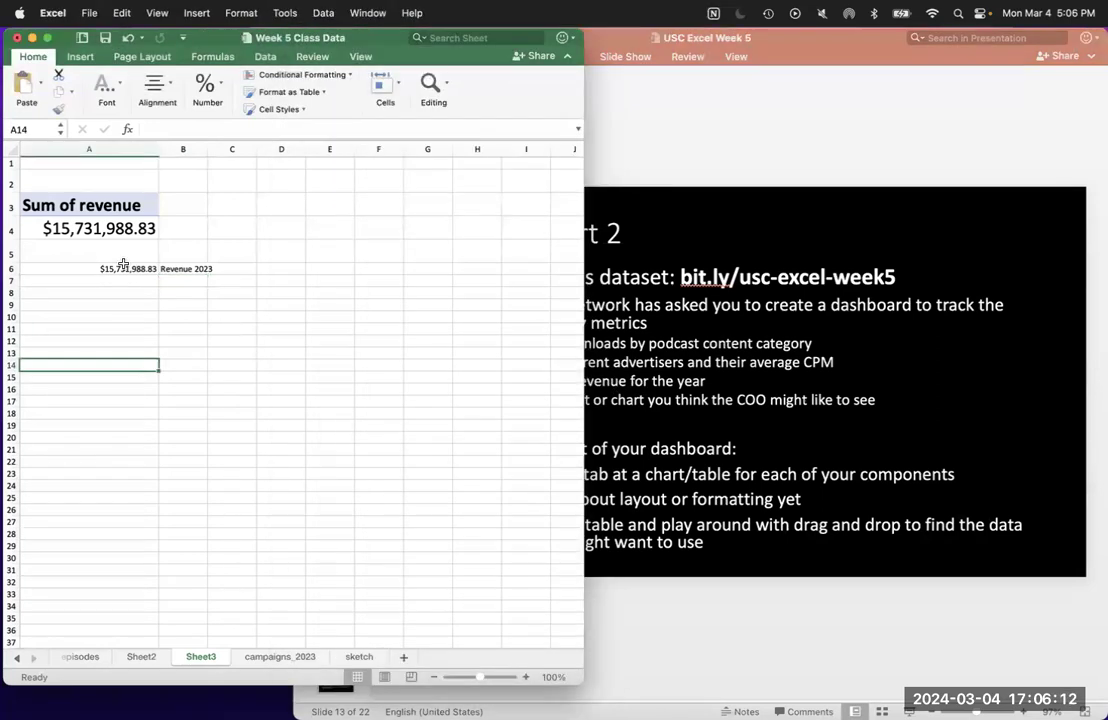
click(78, 203)
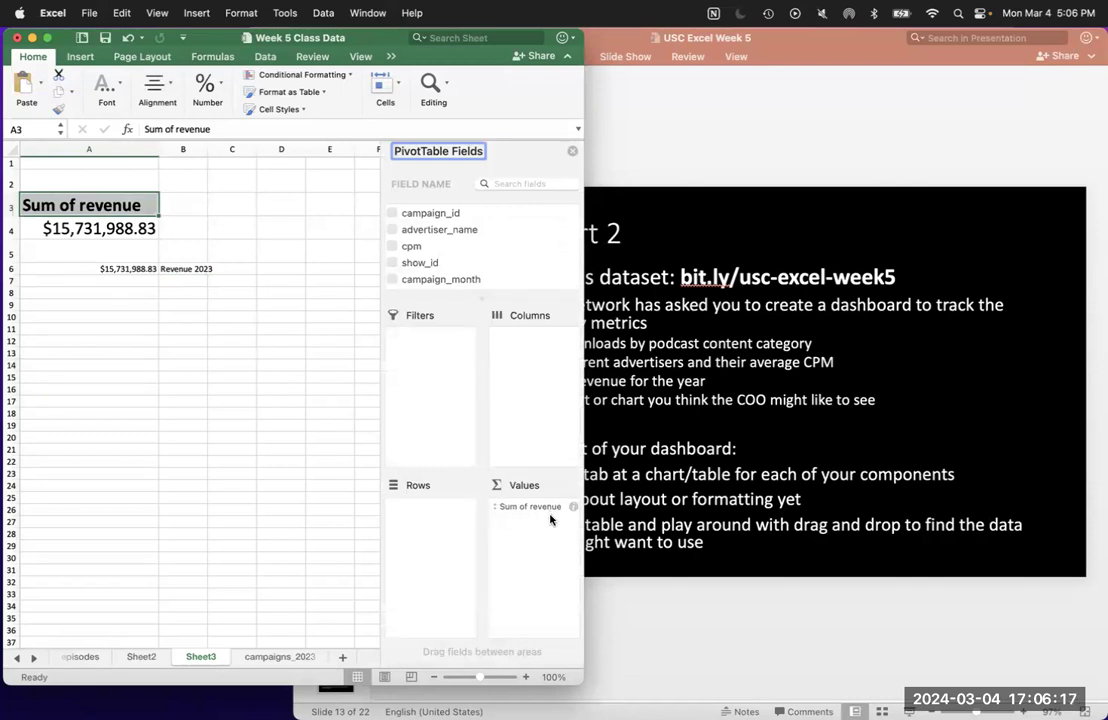
click(112, 269)
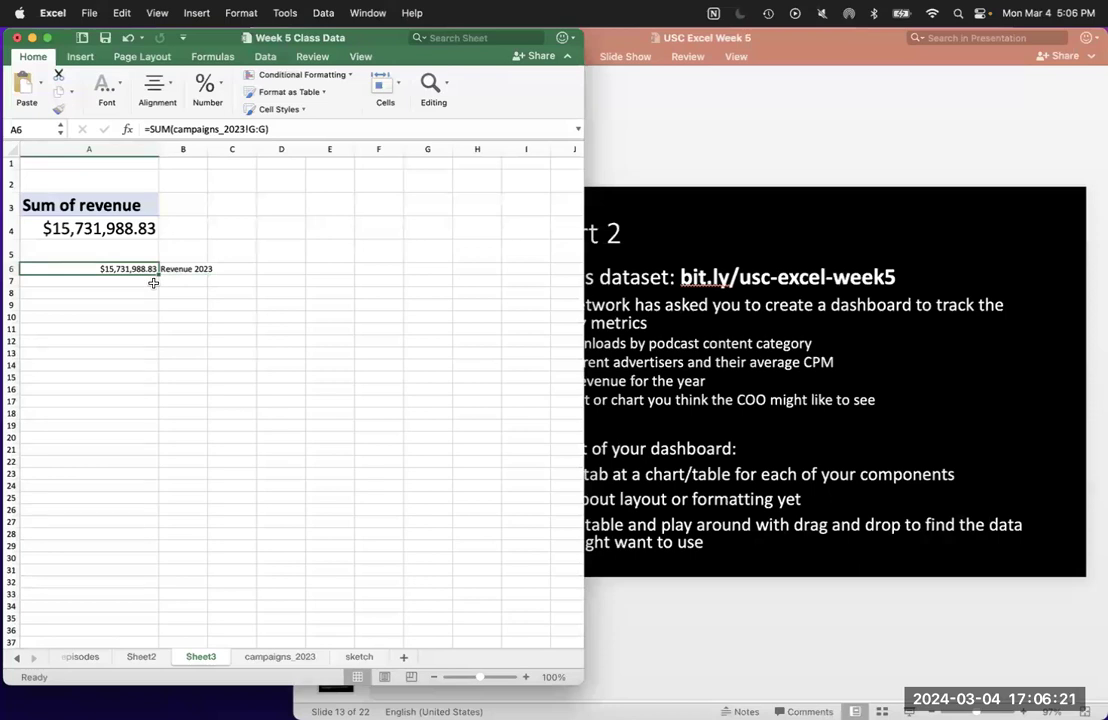
click(881, 349)
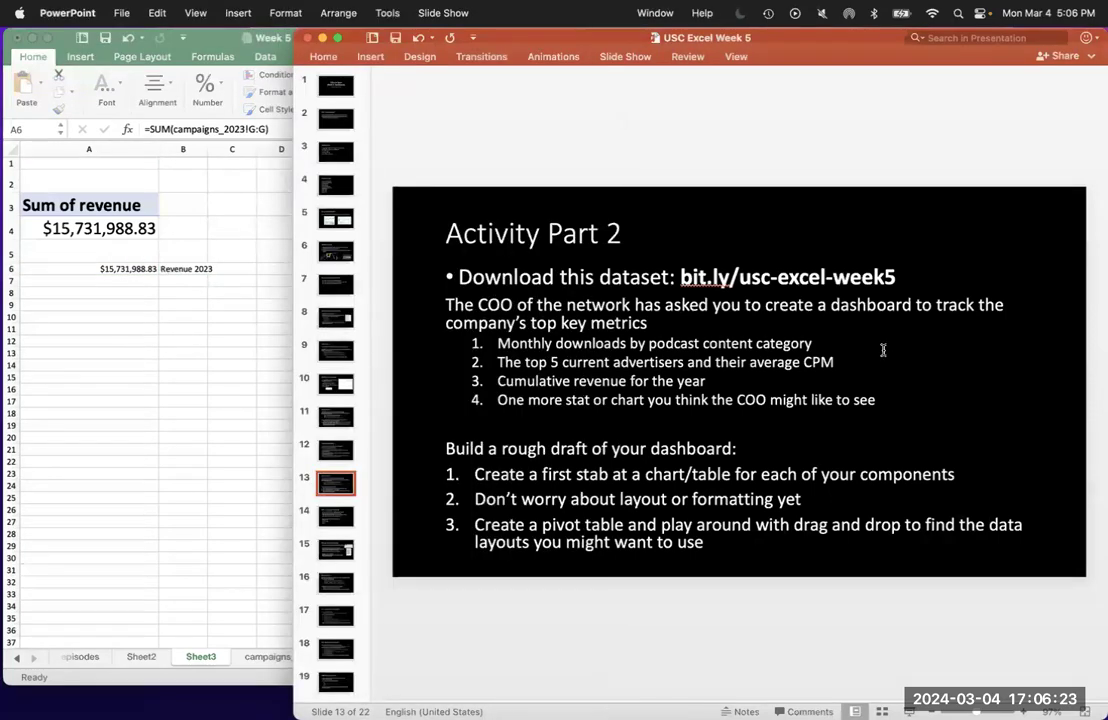
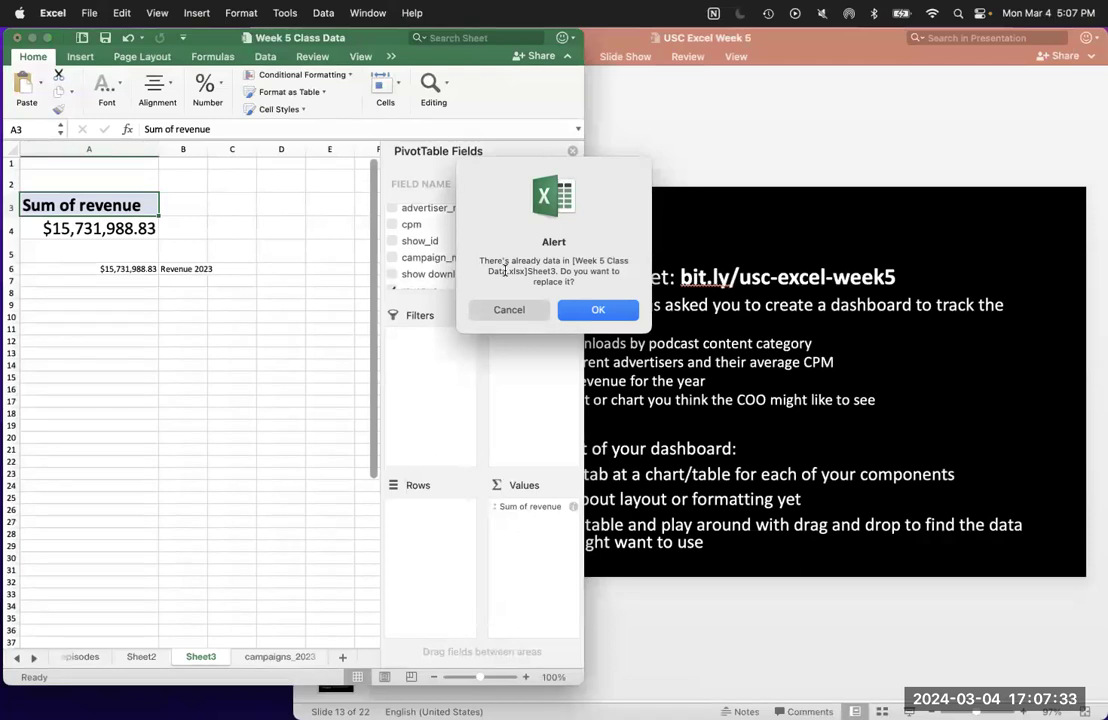
Break the pivot table's revenue down by campaign_month in rows, replacing existing cell data, and insert a PivotChart over its lower rows.
click(597, 310)
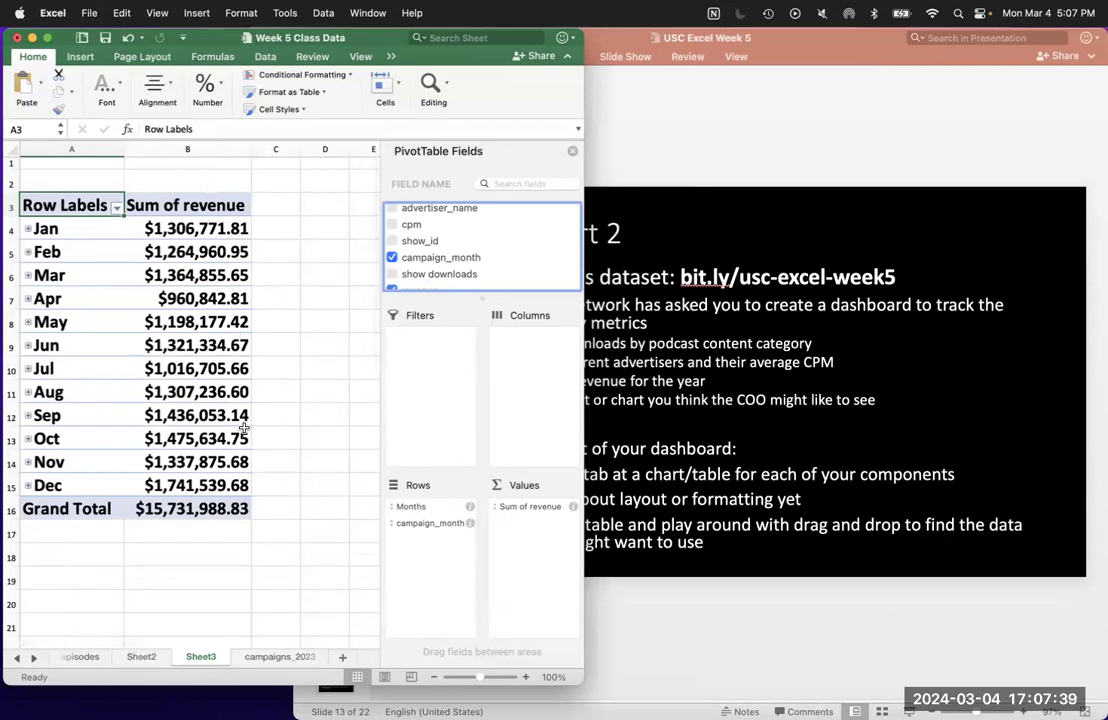
click(165, 341)
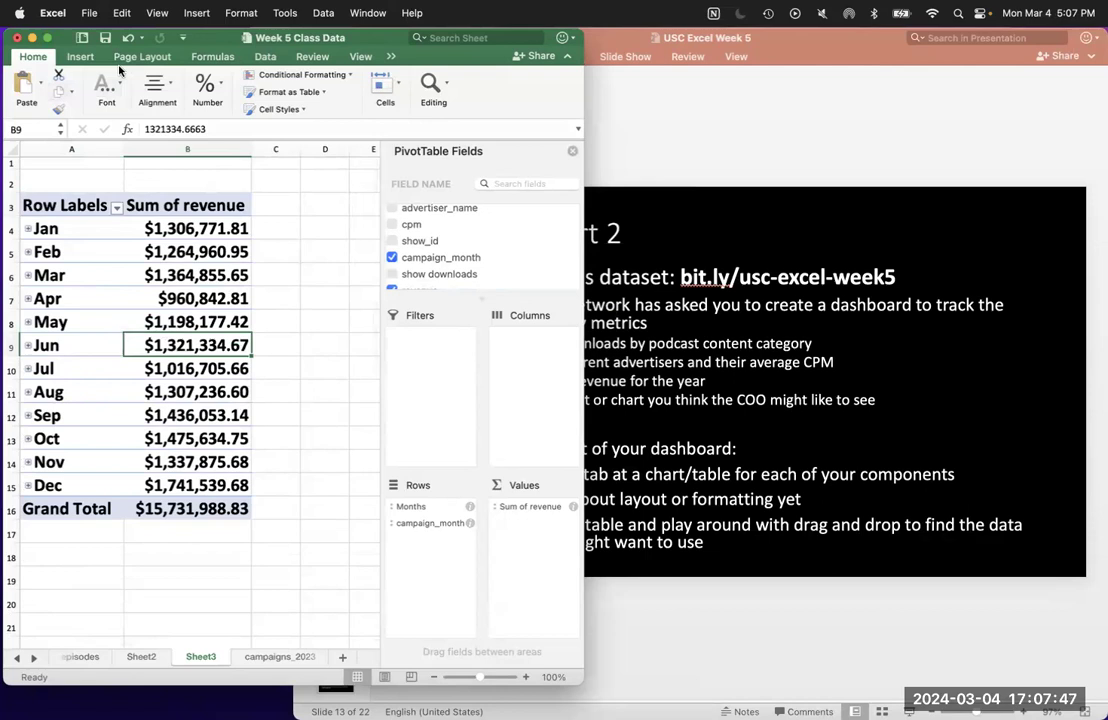
click(80, 56)
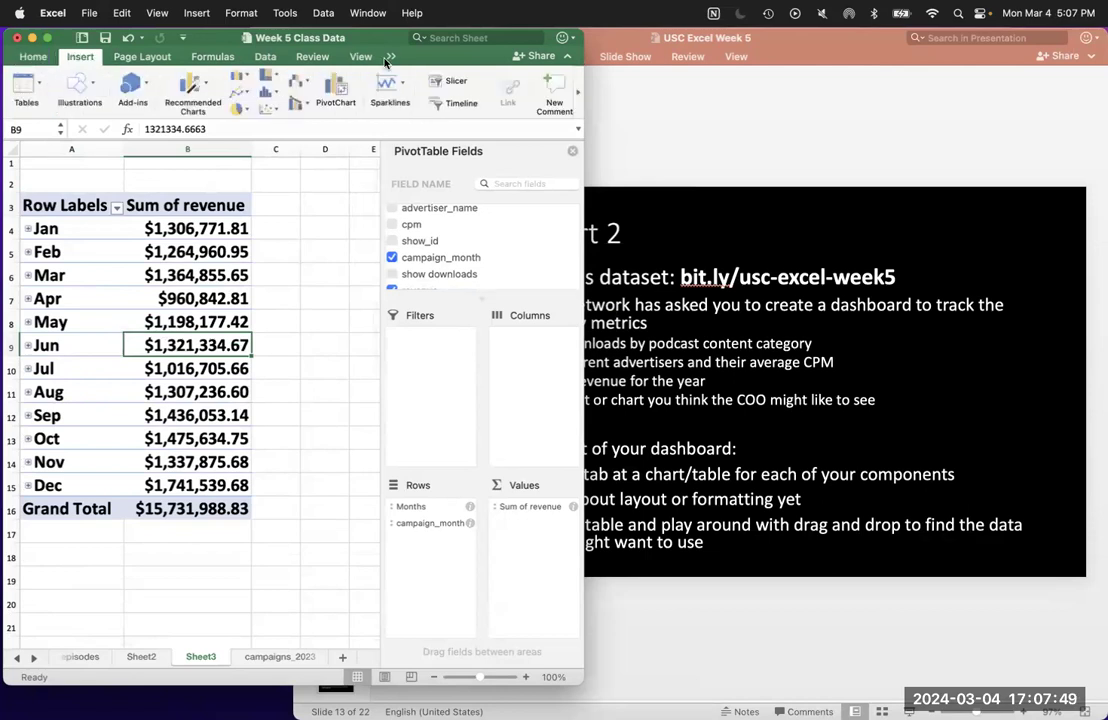
click(335, 86)
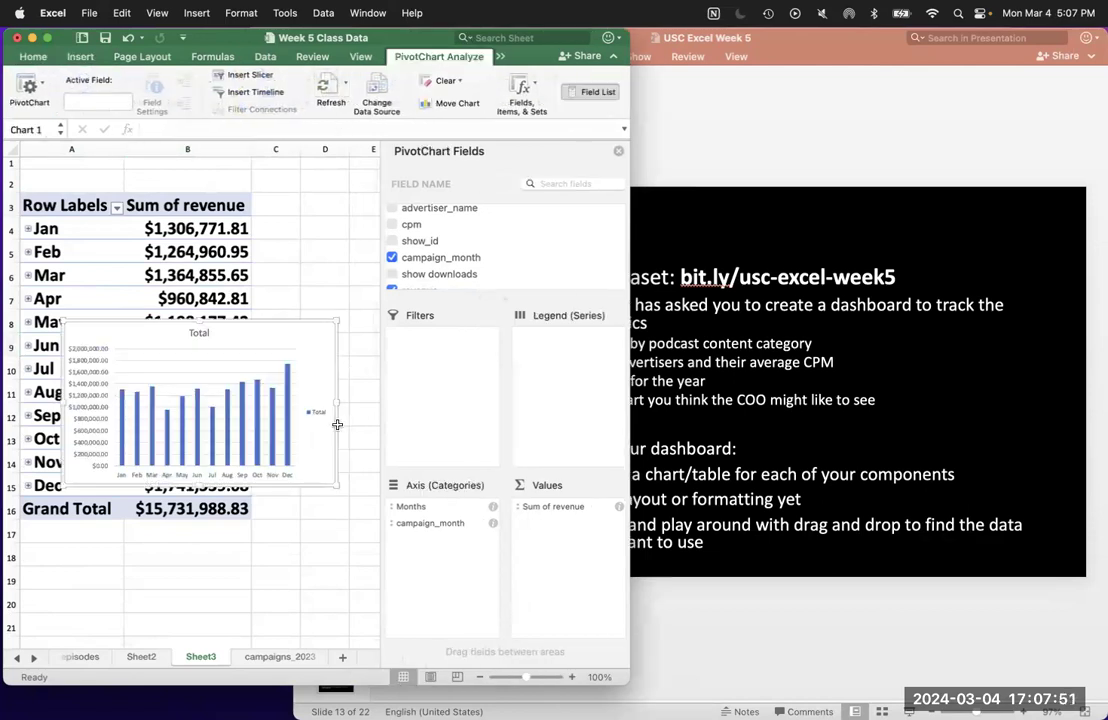
drag(284, 334, 265, 437)
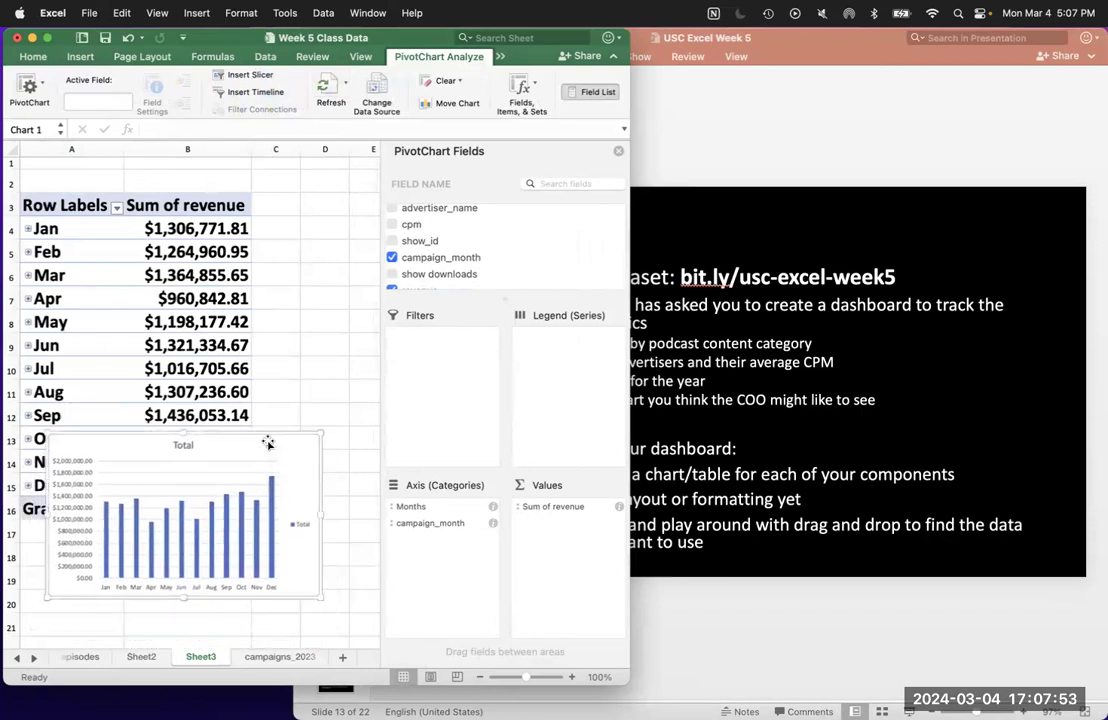
Change the revenue PivotChart to a basic 2-D line chart.
click(500, 56)
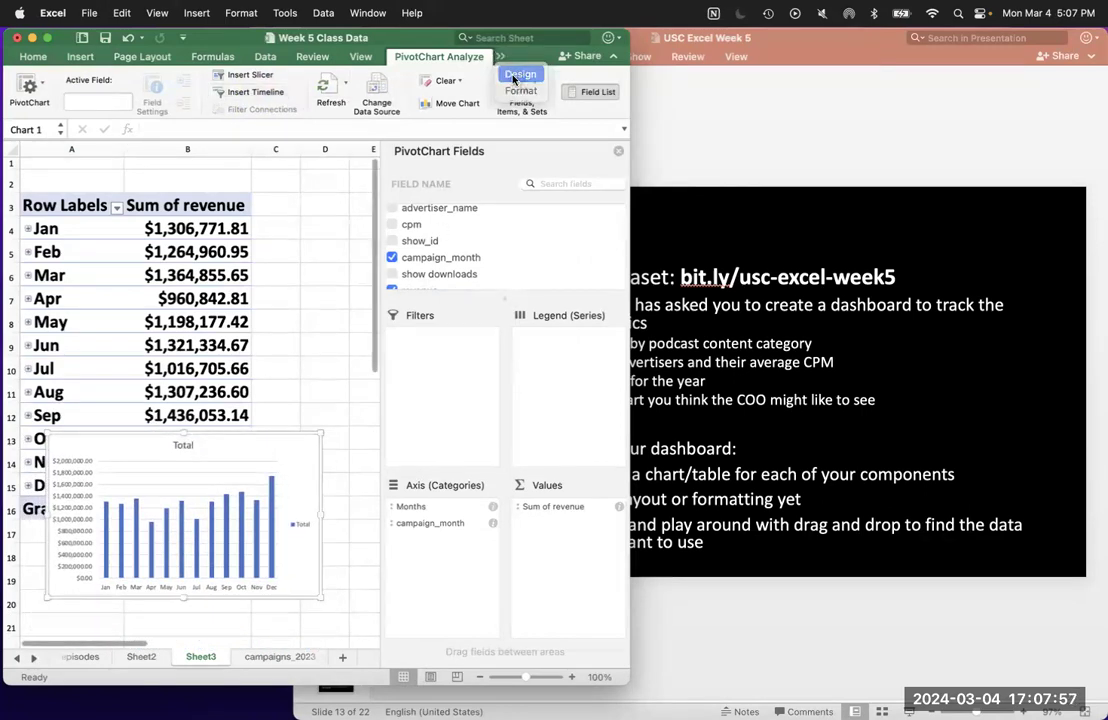
click(519, 75)
click(533, 91)
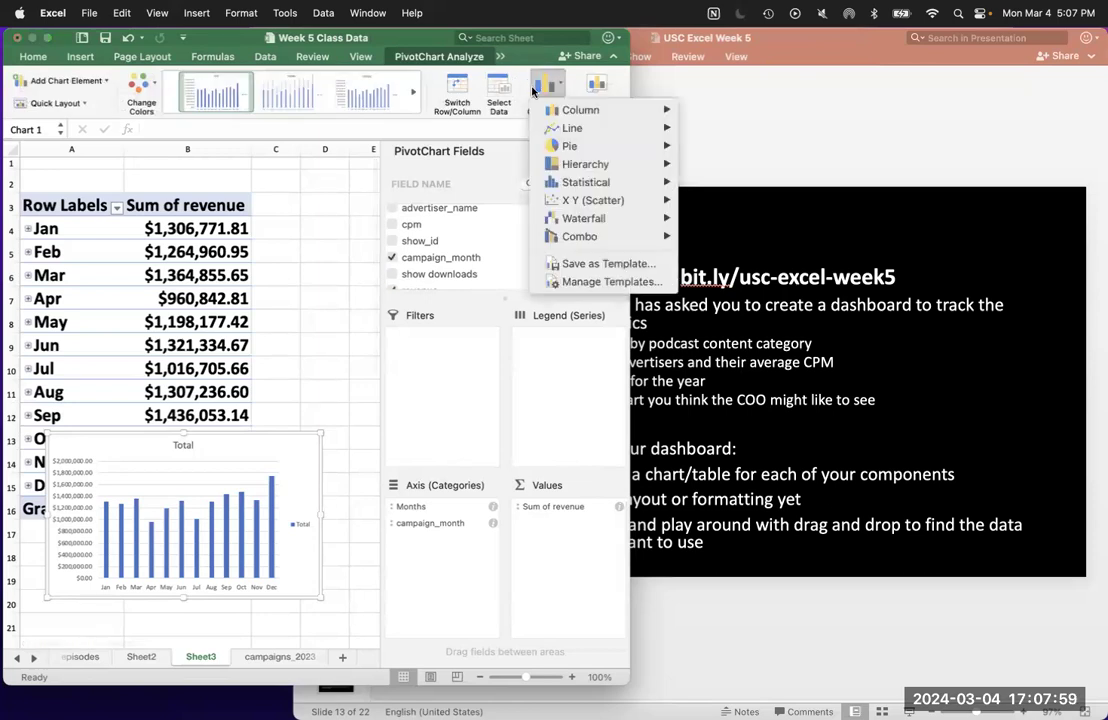
mouse_move(562, 131)
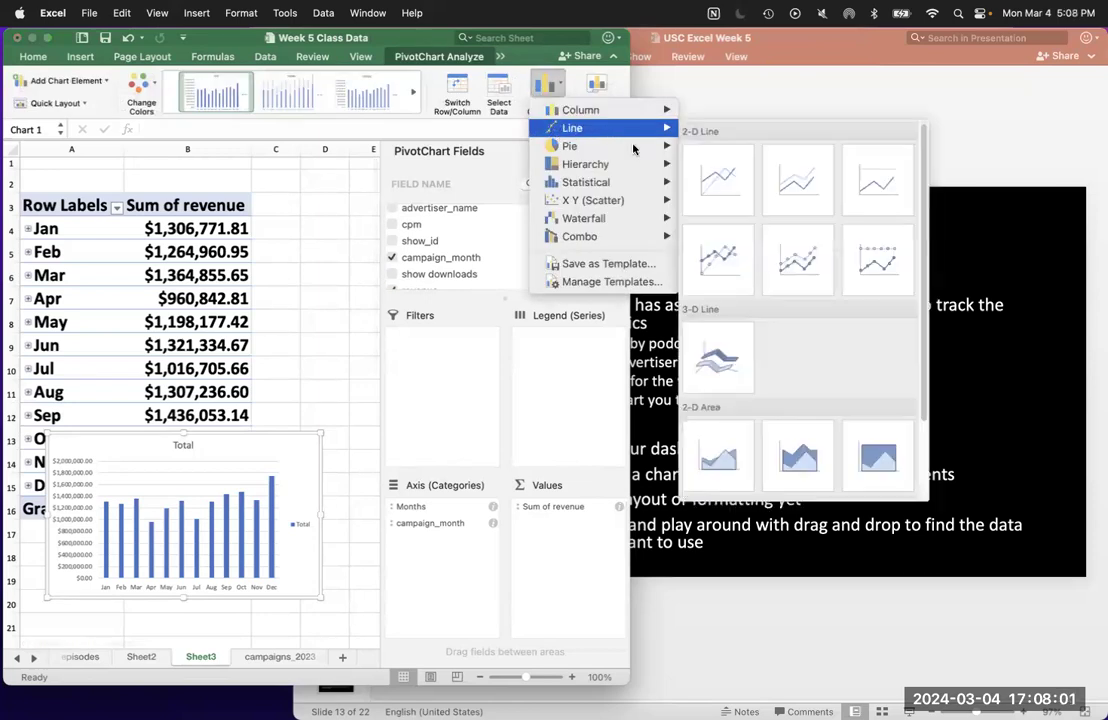
click(713, 191)
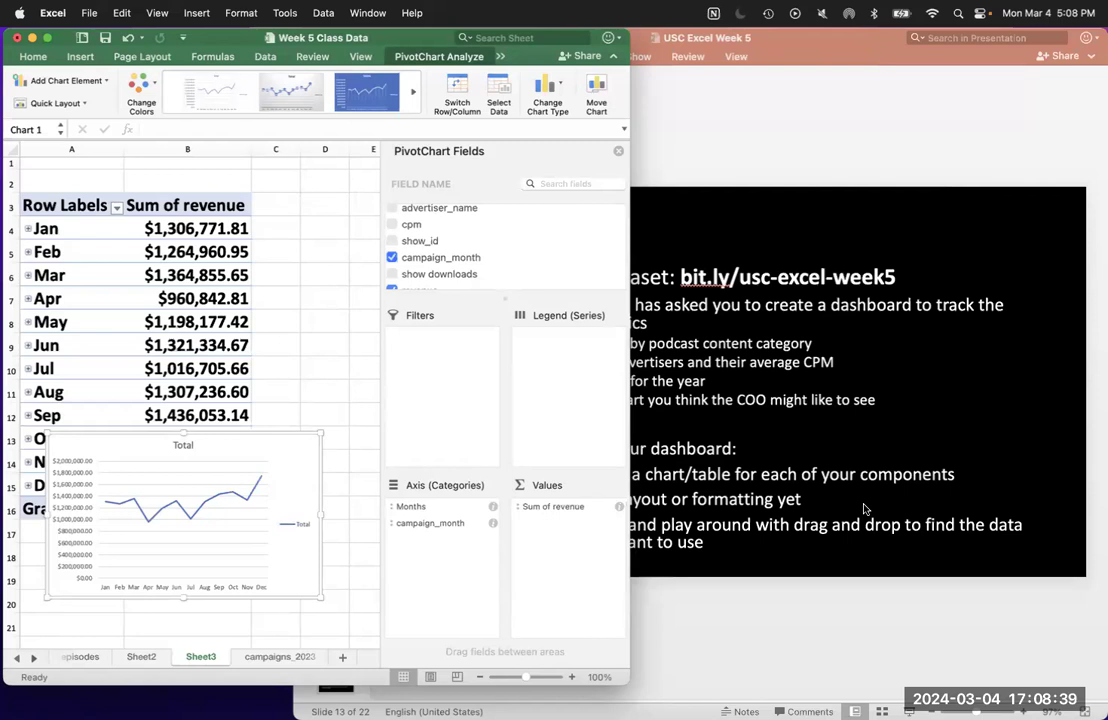
Examine the show downloads VLOOKUP in F2 of the campaigns_2023 sheet and its source data in the shows sheet.
click(17, 657)
click(77, 657)
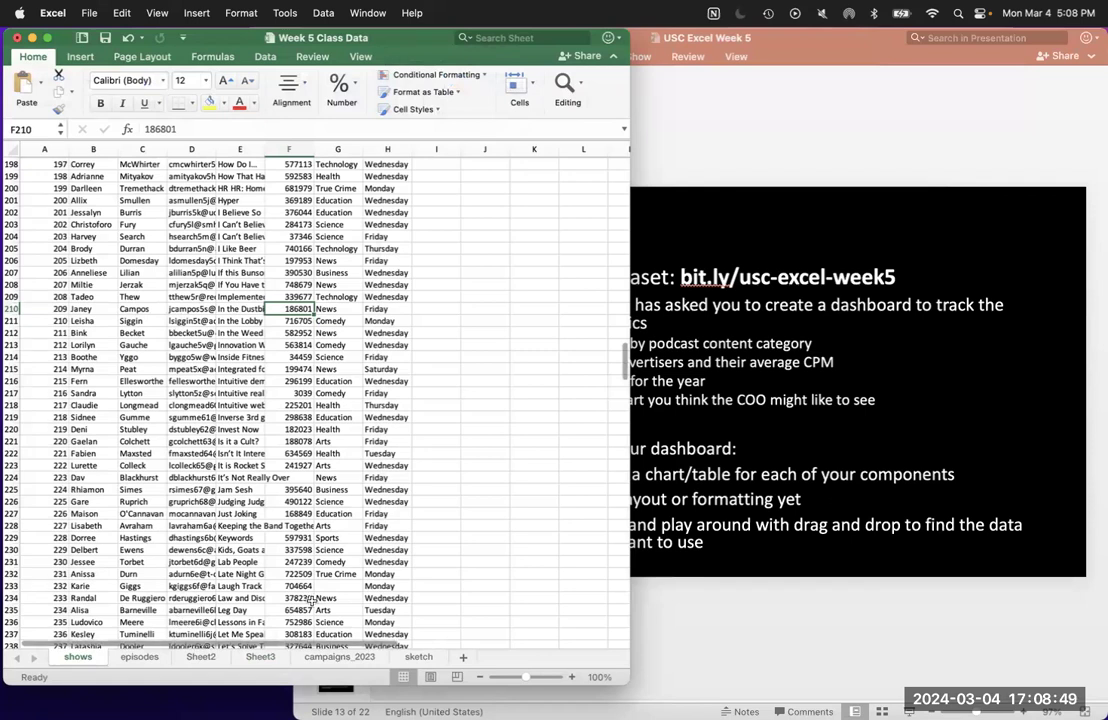
click(340, 657)
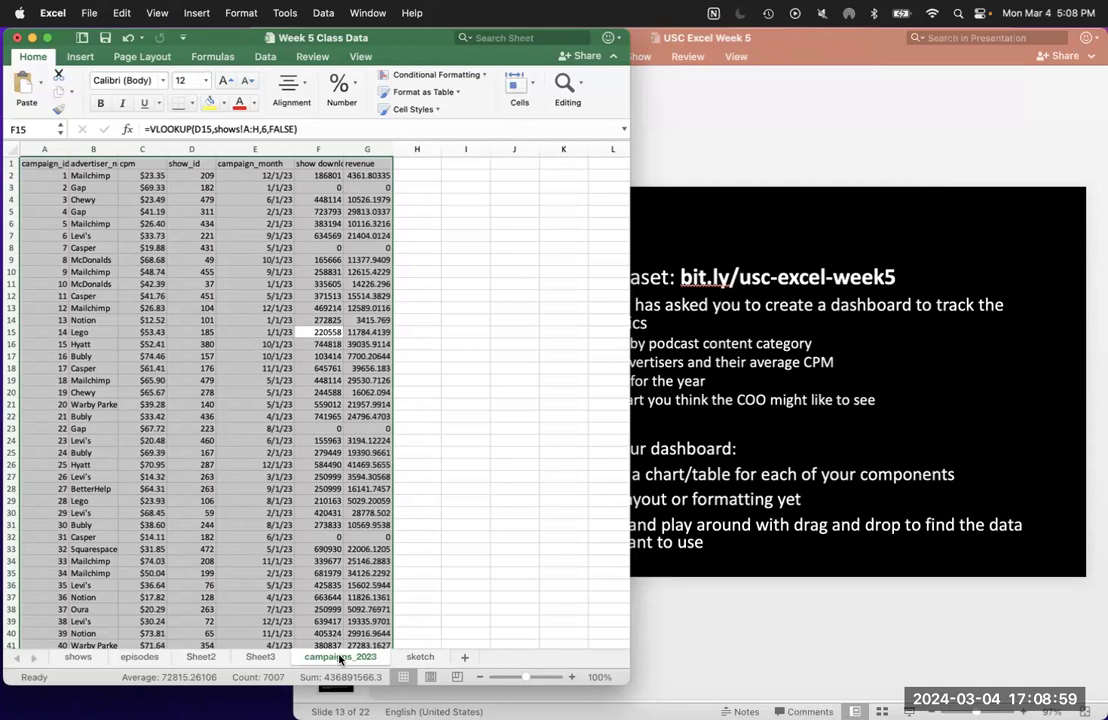
click(420, 186)
key(Up)
key(Left)
key(Left)
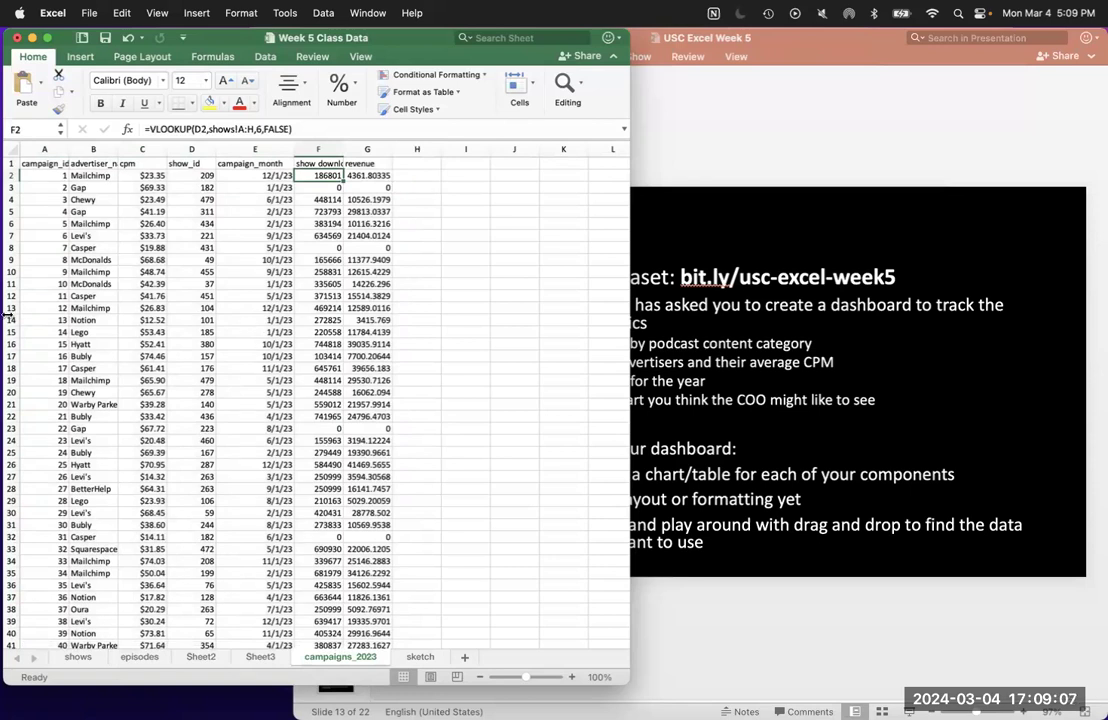
click(80, 659)
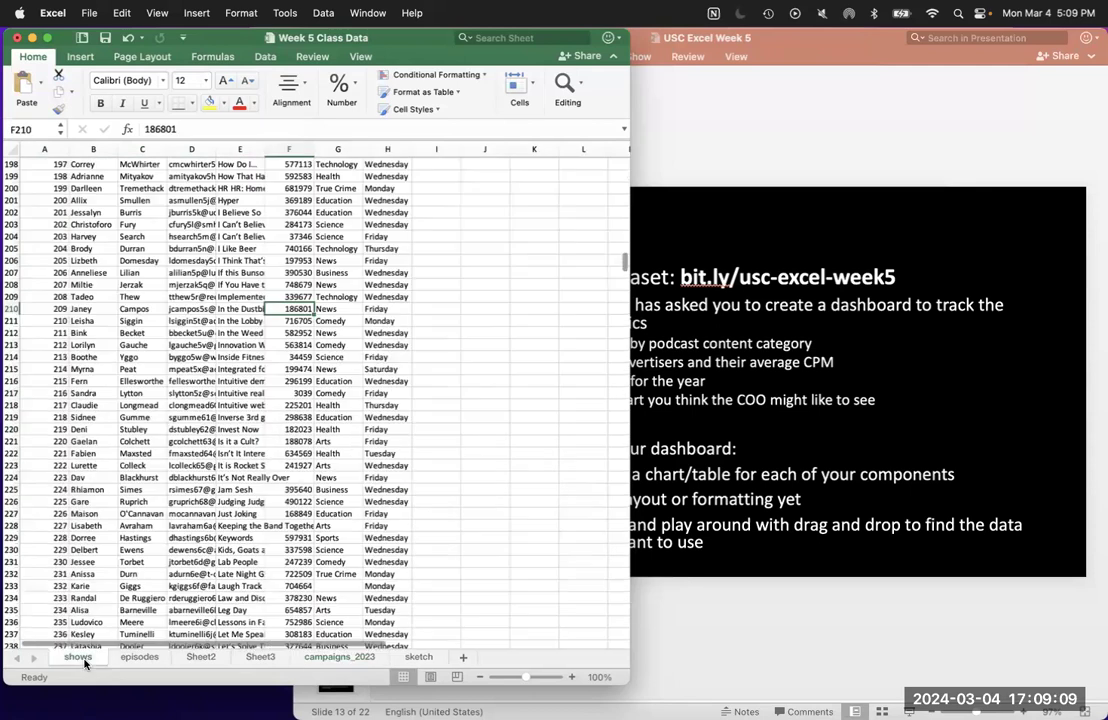
scroll(405, 640, right, 6)
click(366, 660)
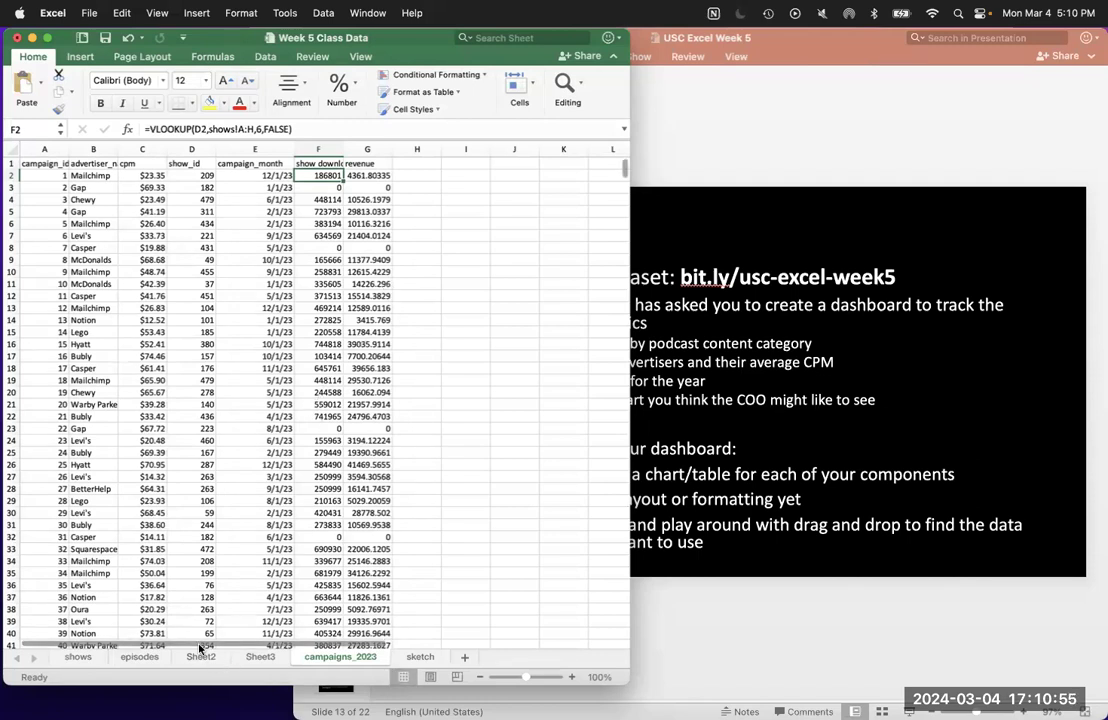
Remove the campaign_month and Months fields from the rows of the Sheet3 pivot table.
click(258, 657)
click(152, 290)
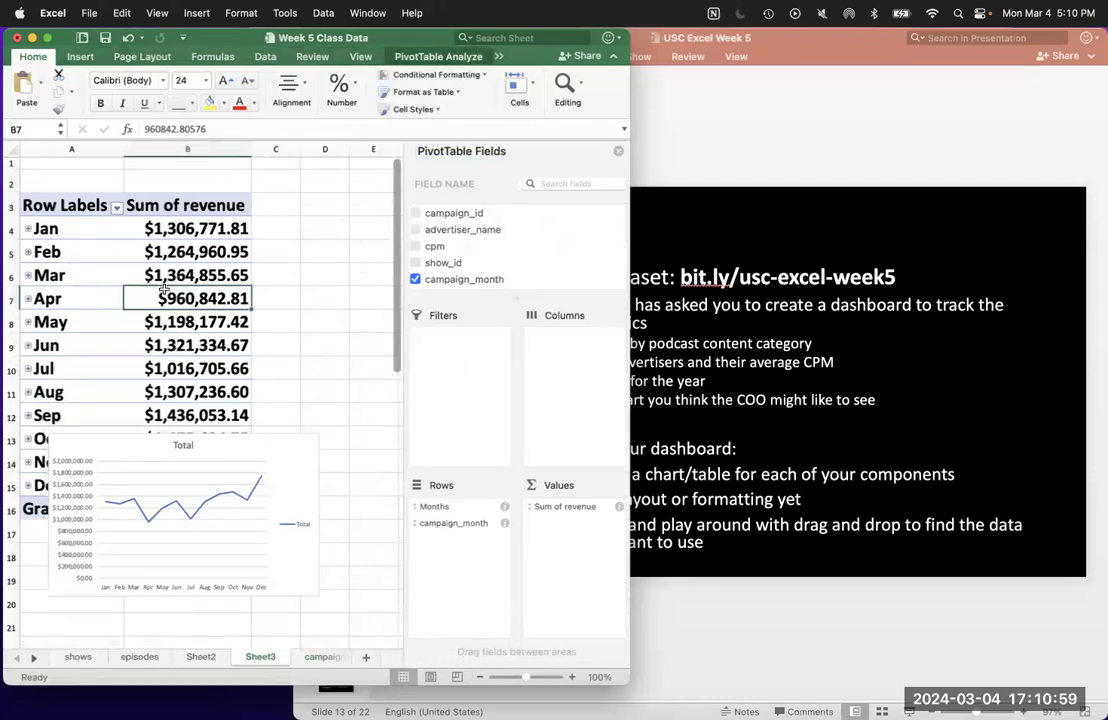
drag(460, 524, 507, 272)
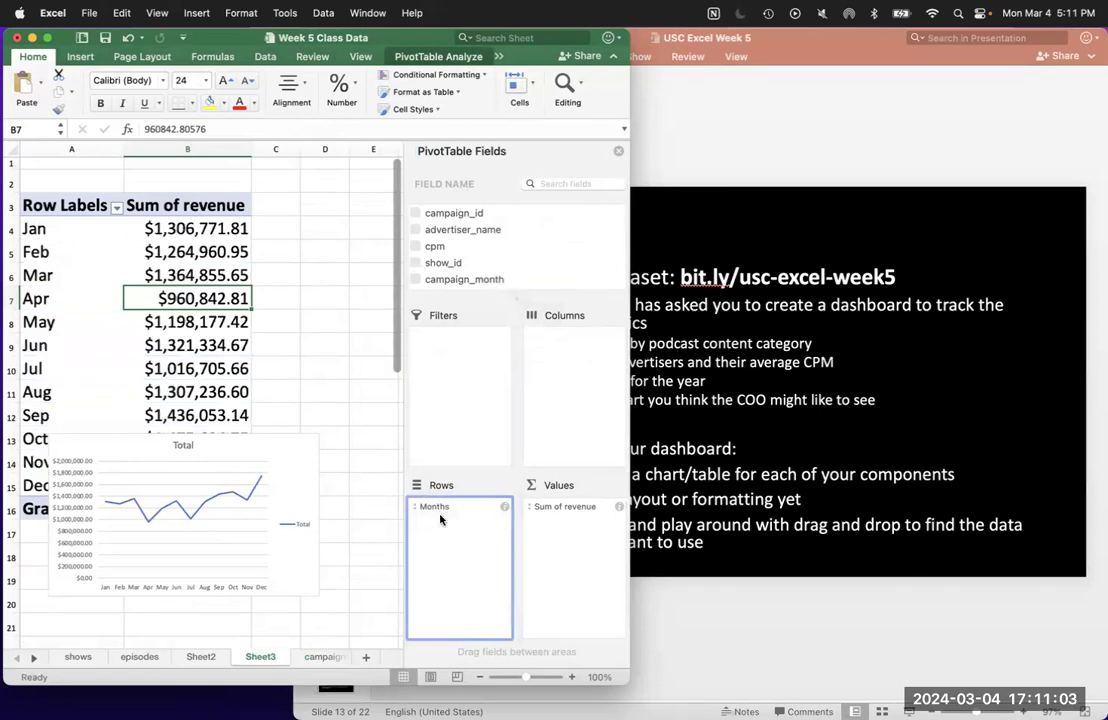
mouse_move(440, 514)
mouse_down()
mouse_move(440, 440)
mouse_move(430, 497)
mouse_move(444, 502)
mouse_up()
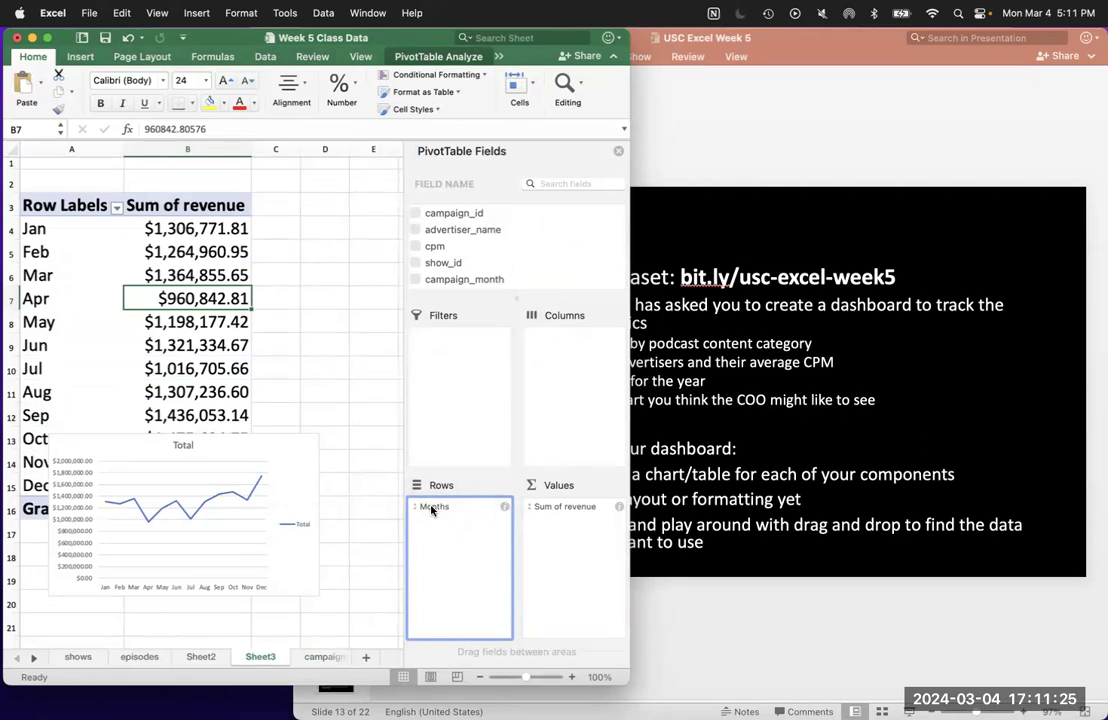
drag(428, 507, 480, 256)
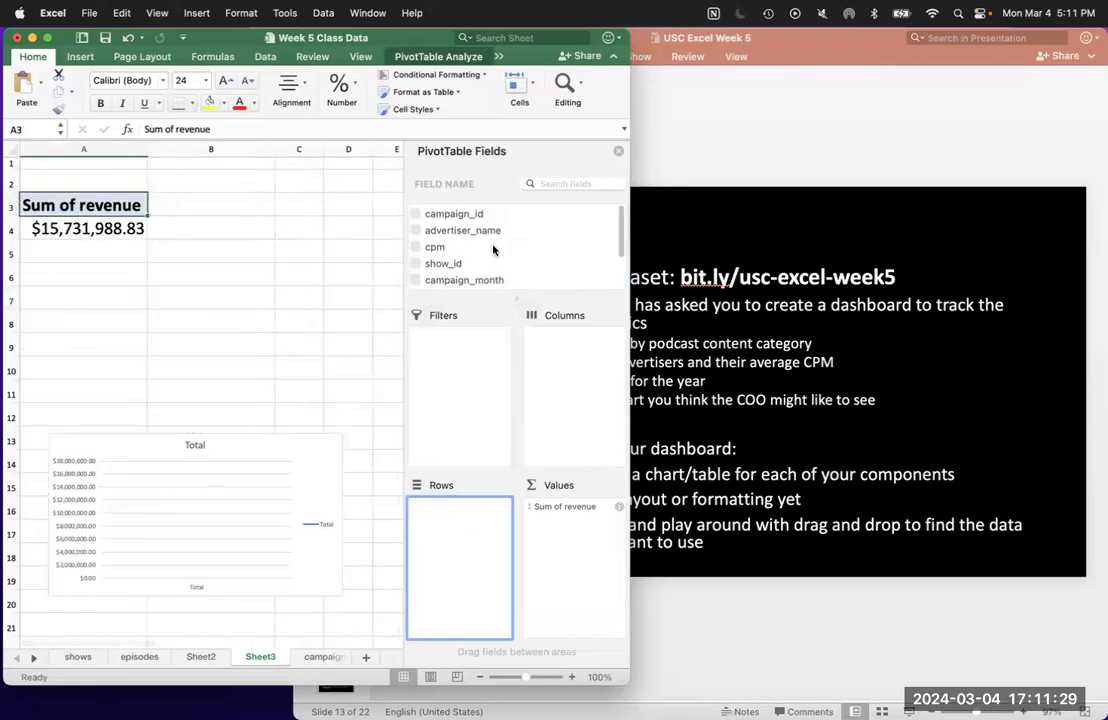
Add the show_id field to the pivot table's rows to break revenue down by show.
scroll(493, 250, down, 3)
scroll(494, 247, up, 2)
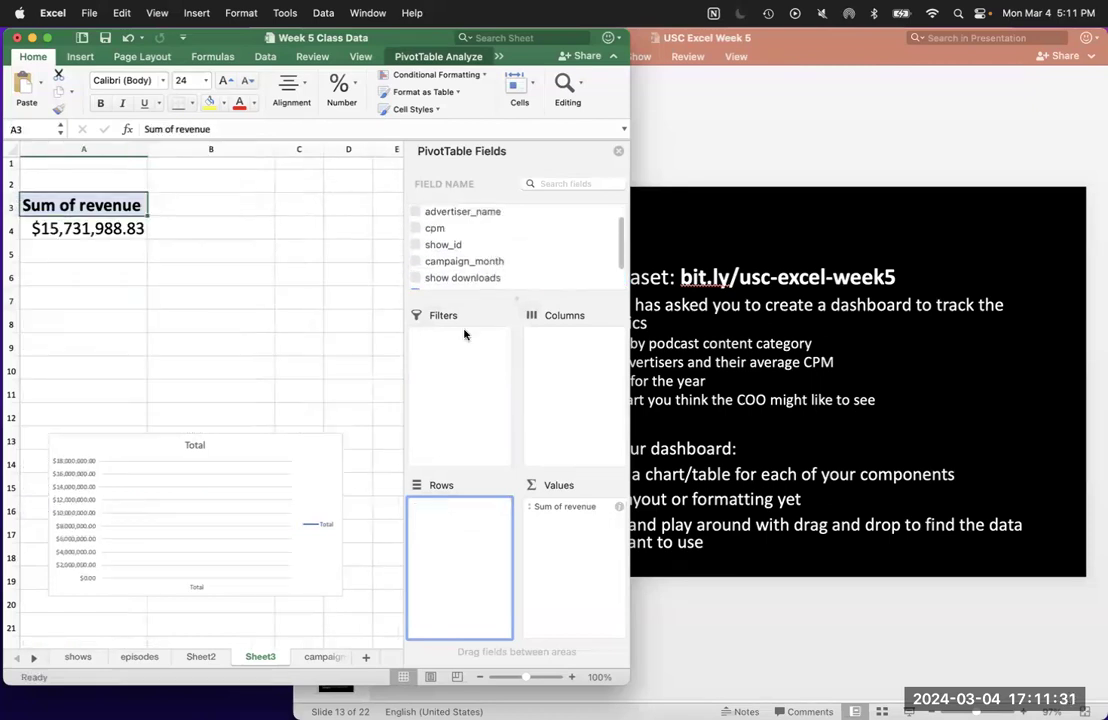
drag(443, 244, 460, 598)
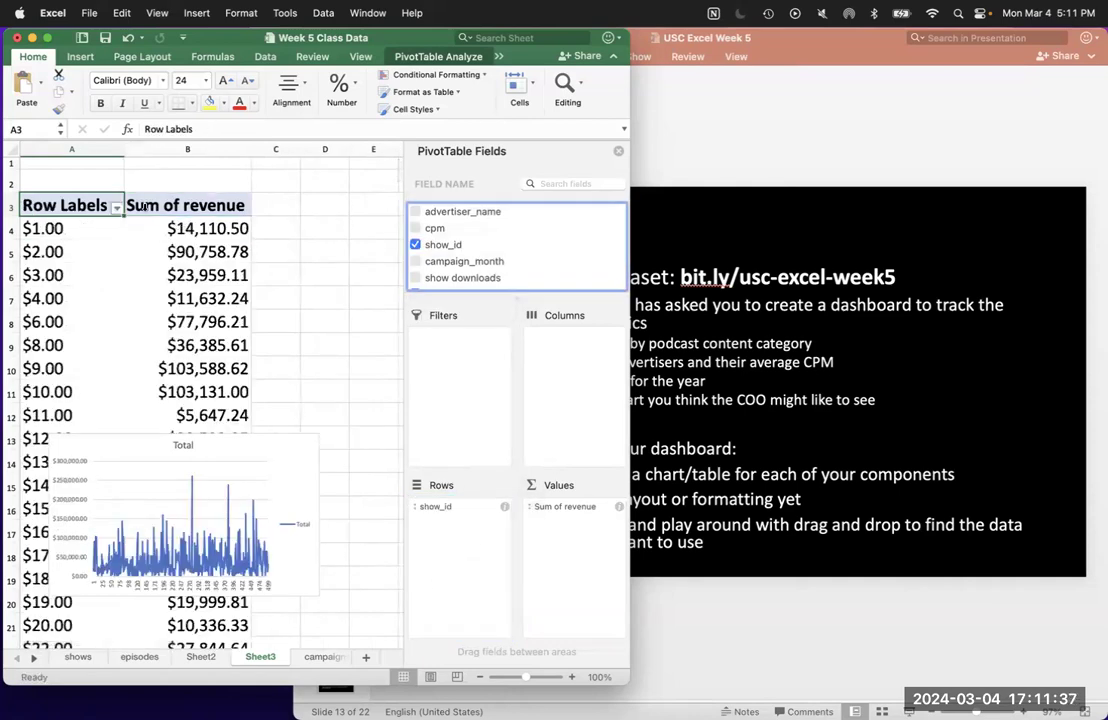
Format the show IDs in column A of Sheet3 as Number with no decimal places.
click(72, 149)
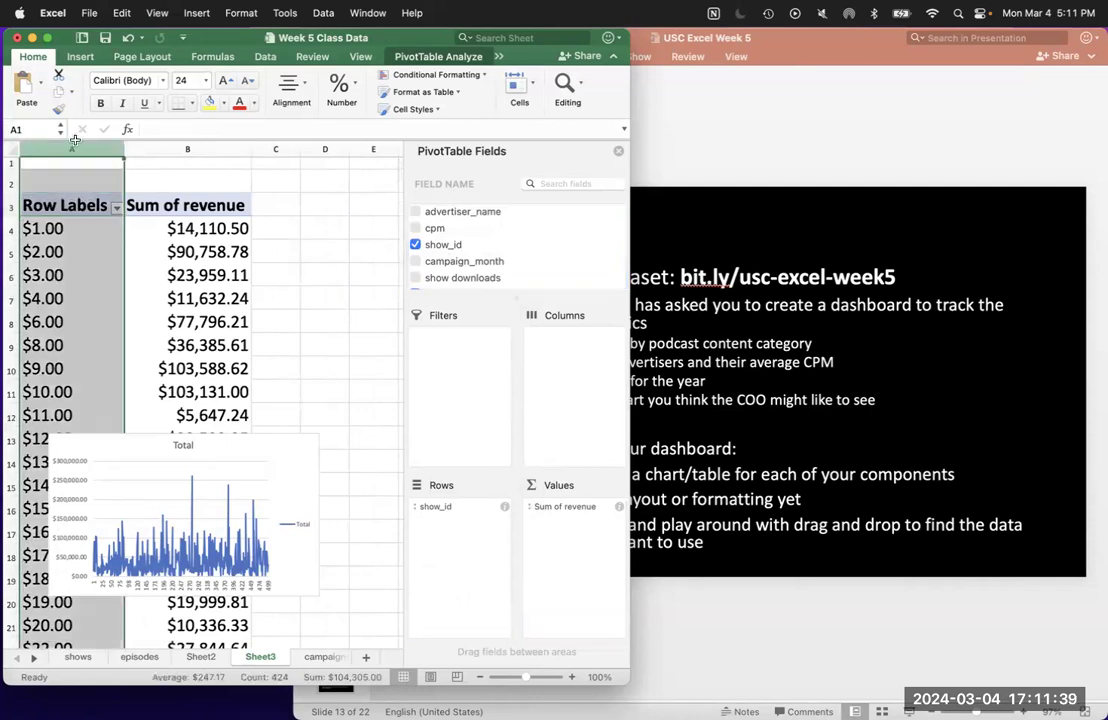
click(340, 86)
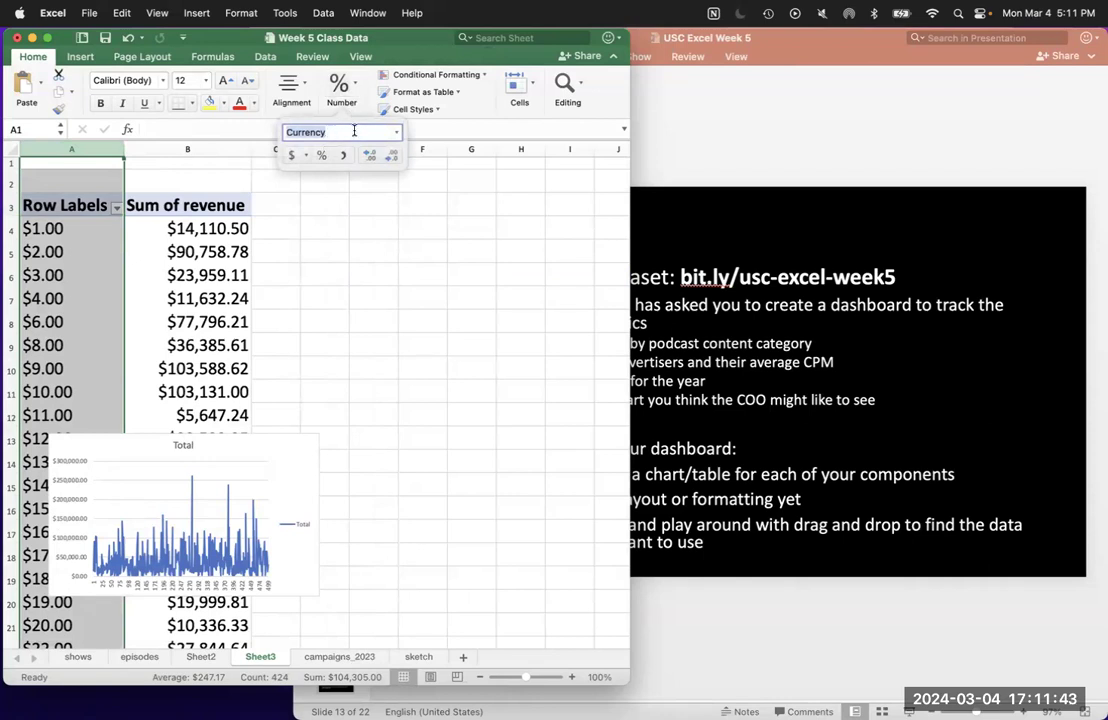
click(396, 132)
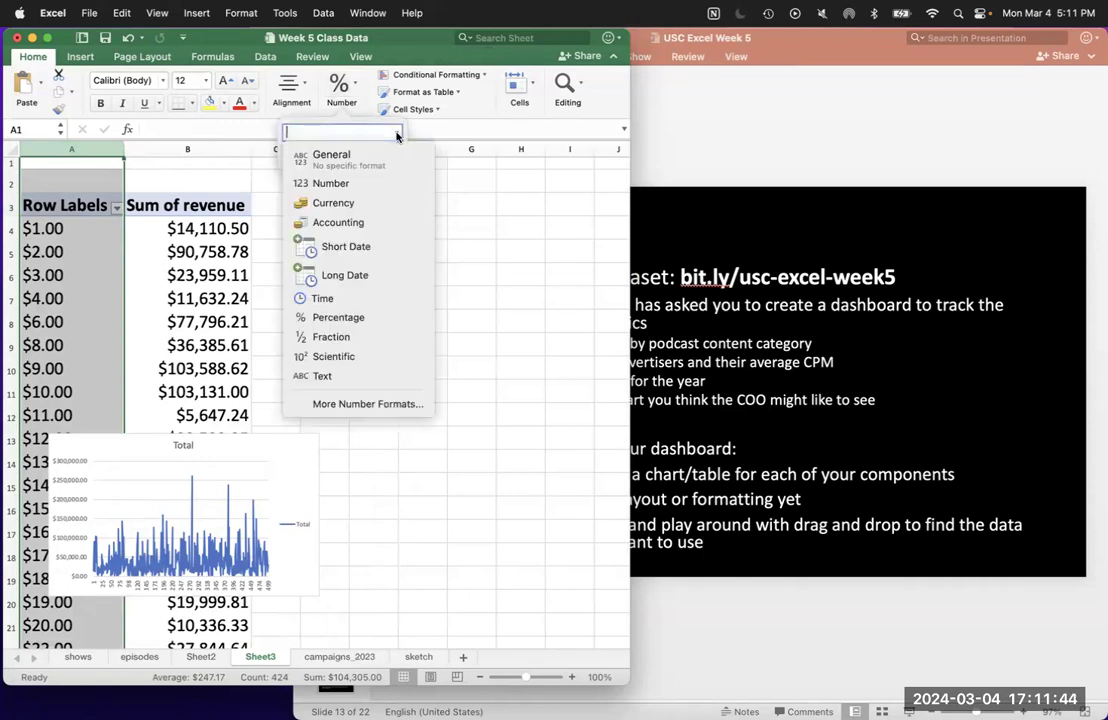
click(331, 183)
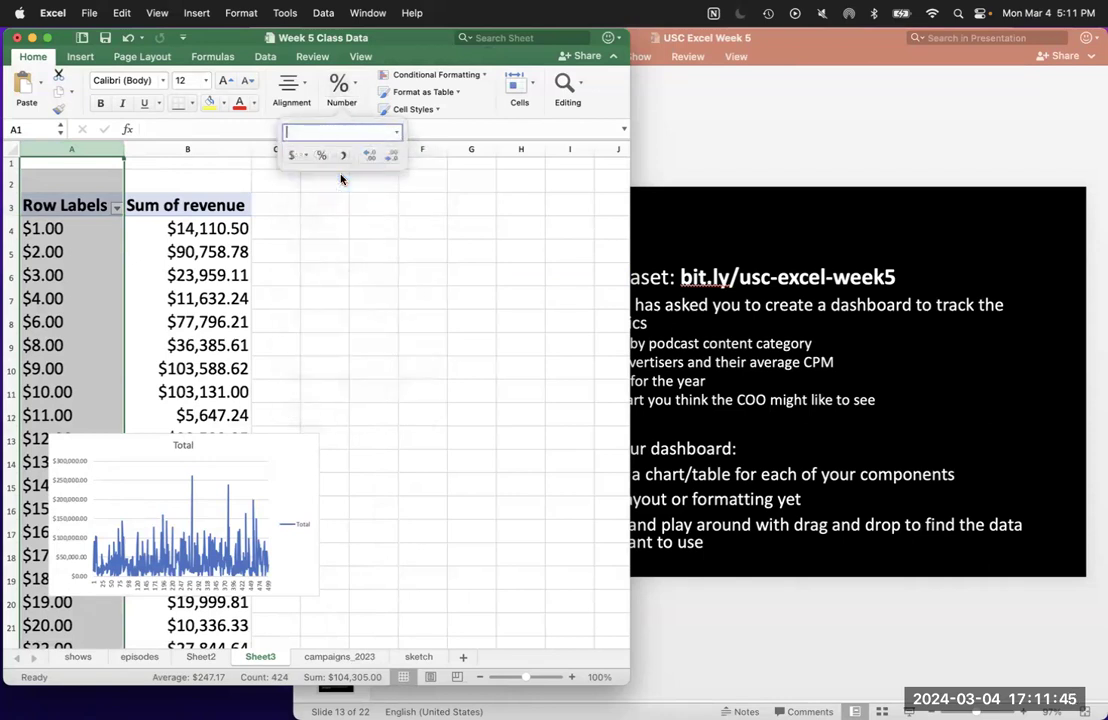
click(390, 156)
click(390, 156)
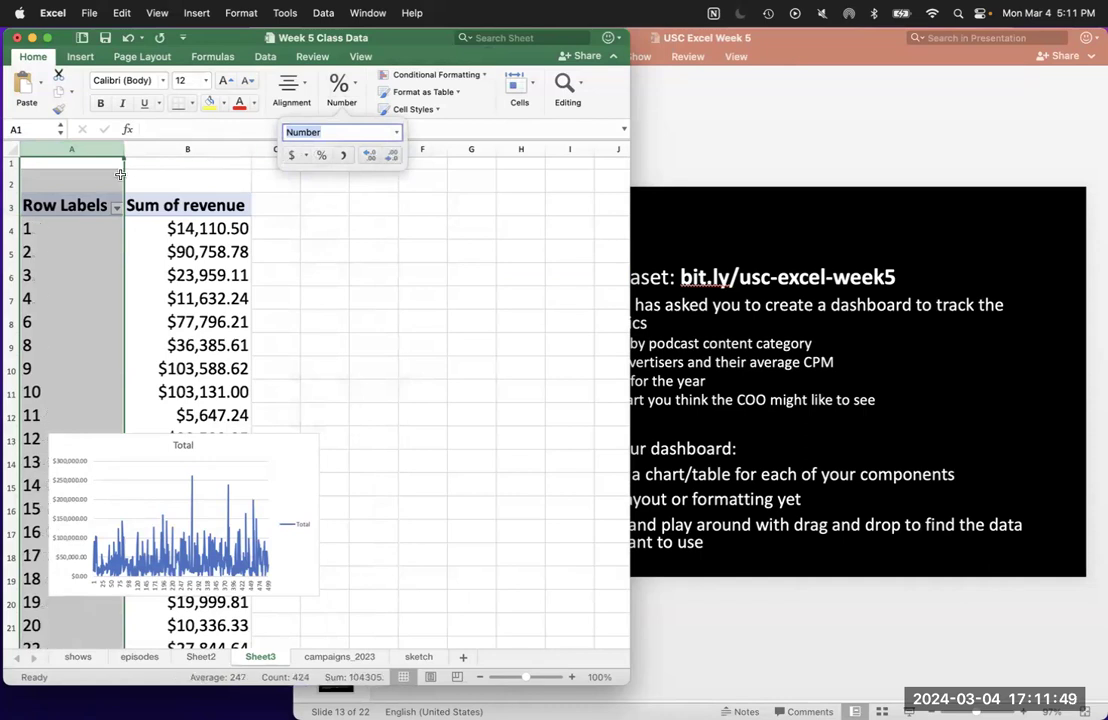
Sort the pivot table's show_id rows by Sum of revenue in descending order.
click(118, 206)
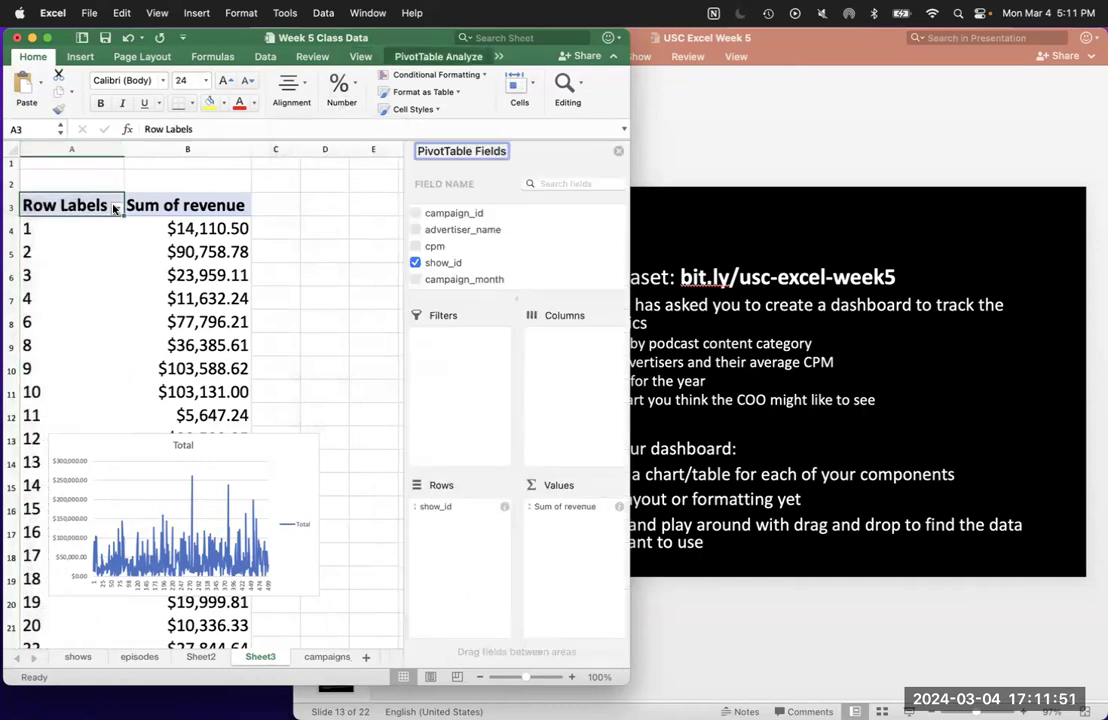
click(117, 209)
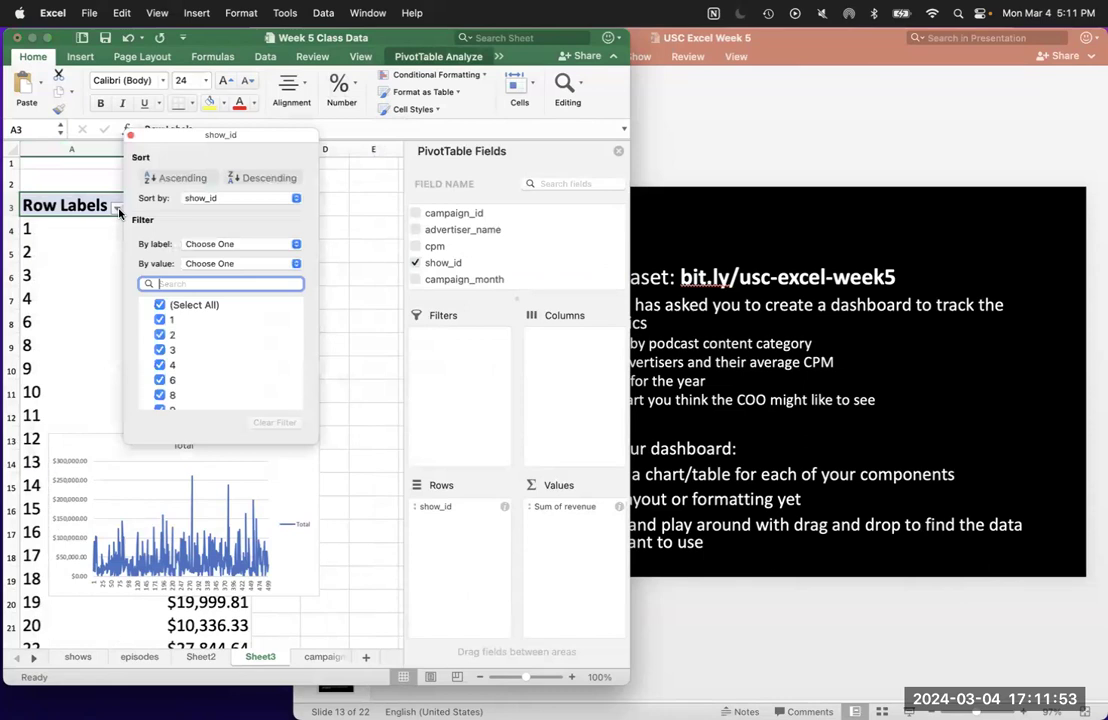
click(200, 198)
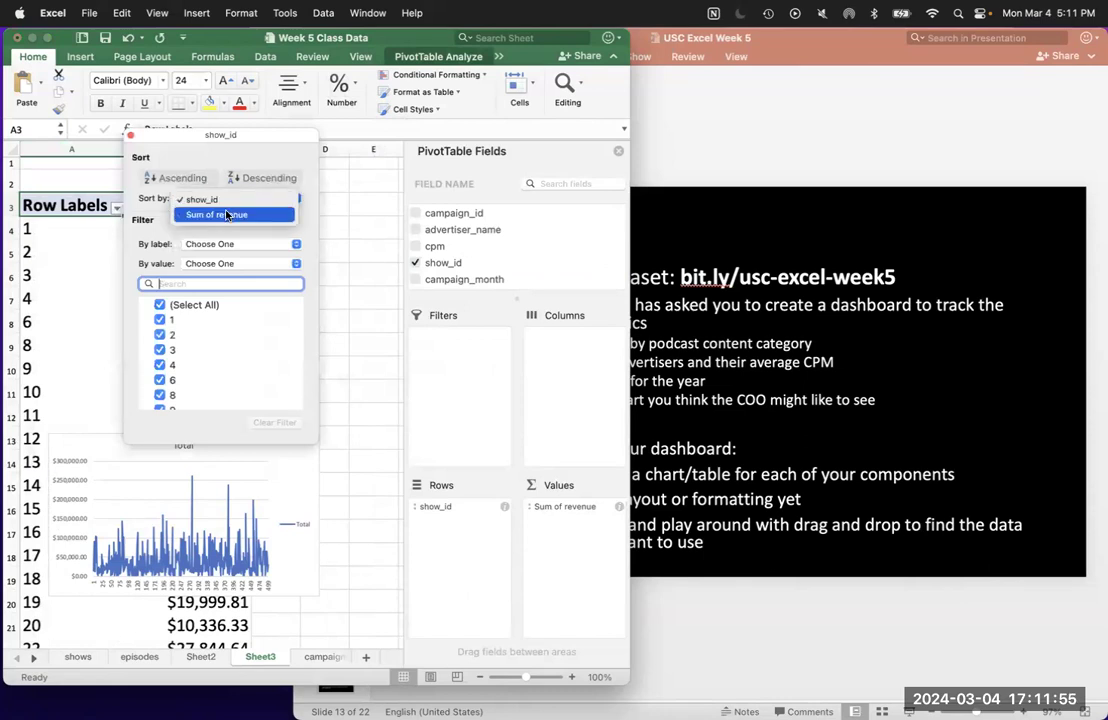
click(228, 215)
click(289, 178)
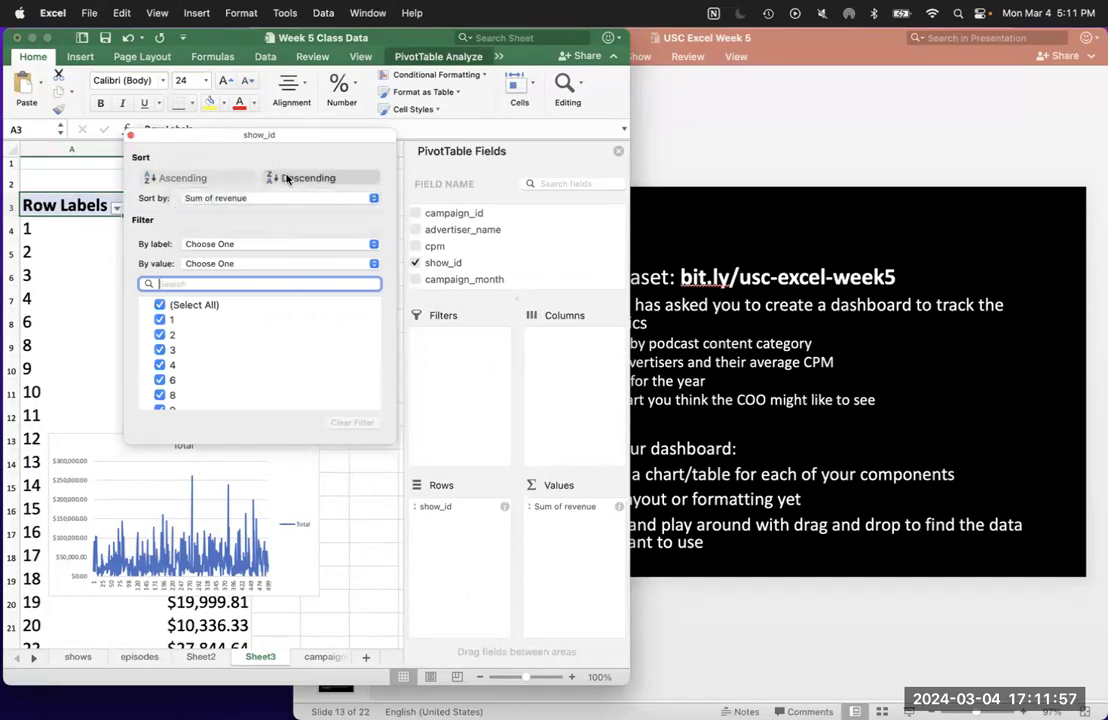
click(130, 135)
click(156, 236)
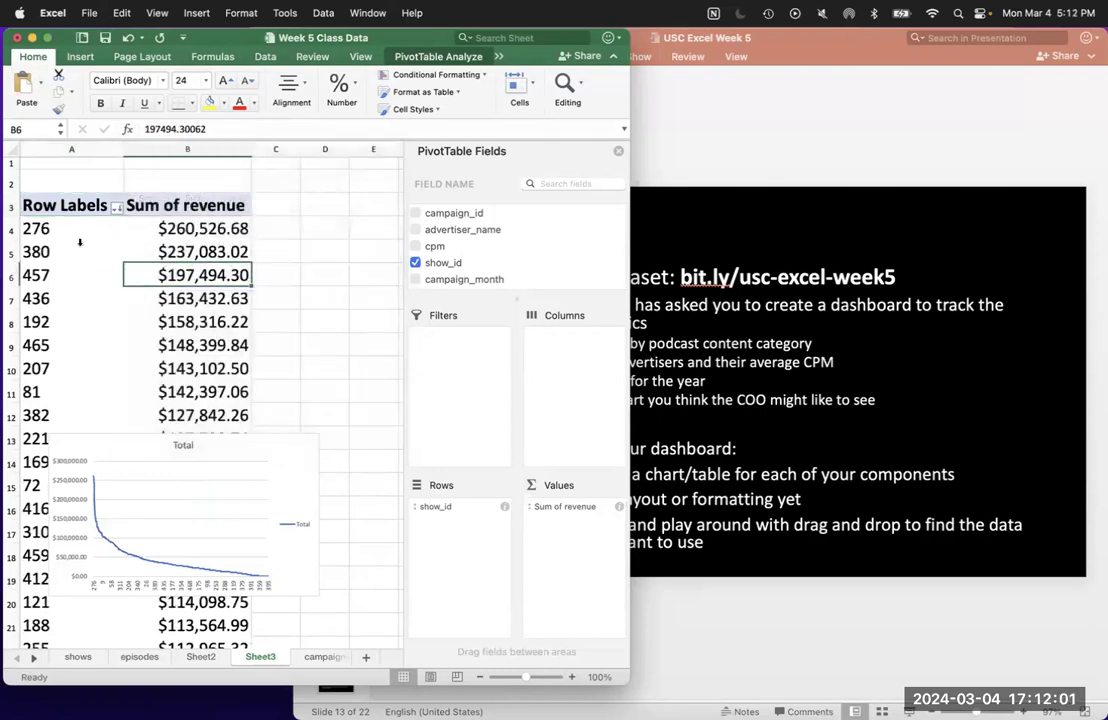
Examine the five highest-revenue shows in the pivot table and their source data in the campaigns_2023 sheet.
drag(27, 228, 161, 319)
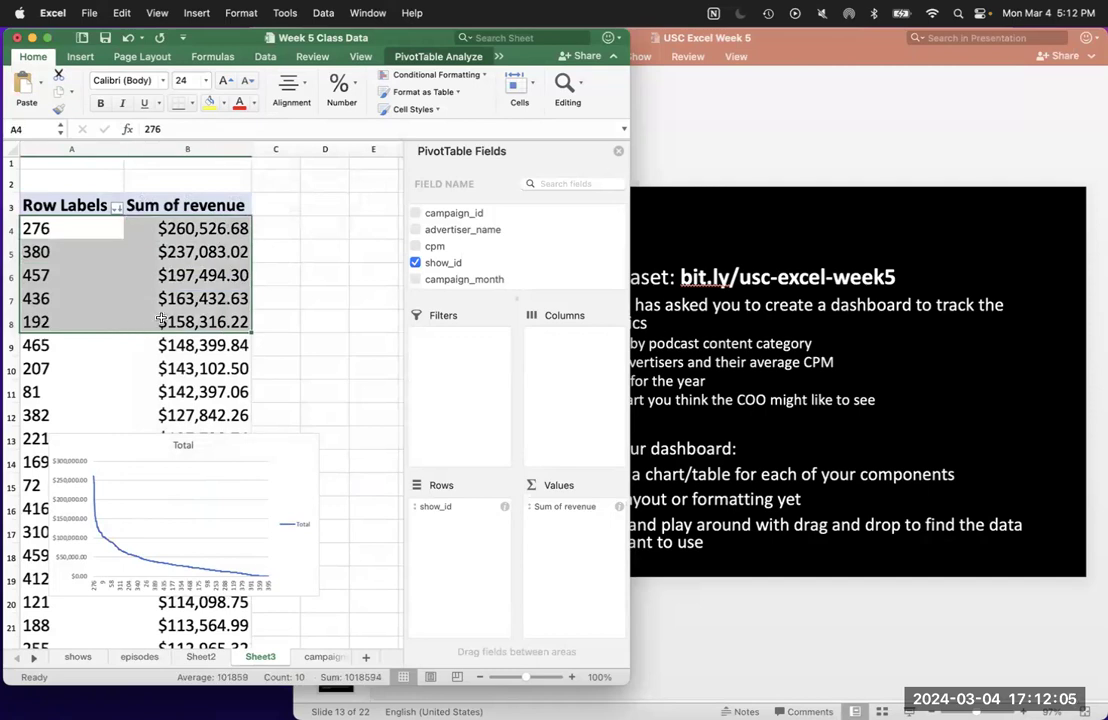
click(322, 657)
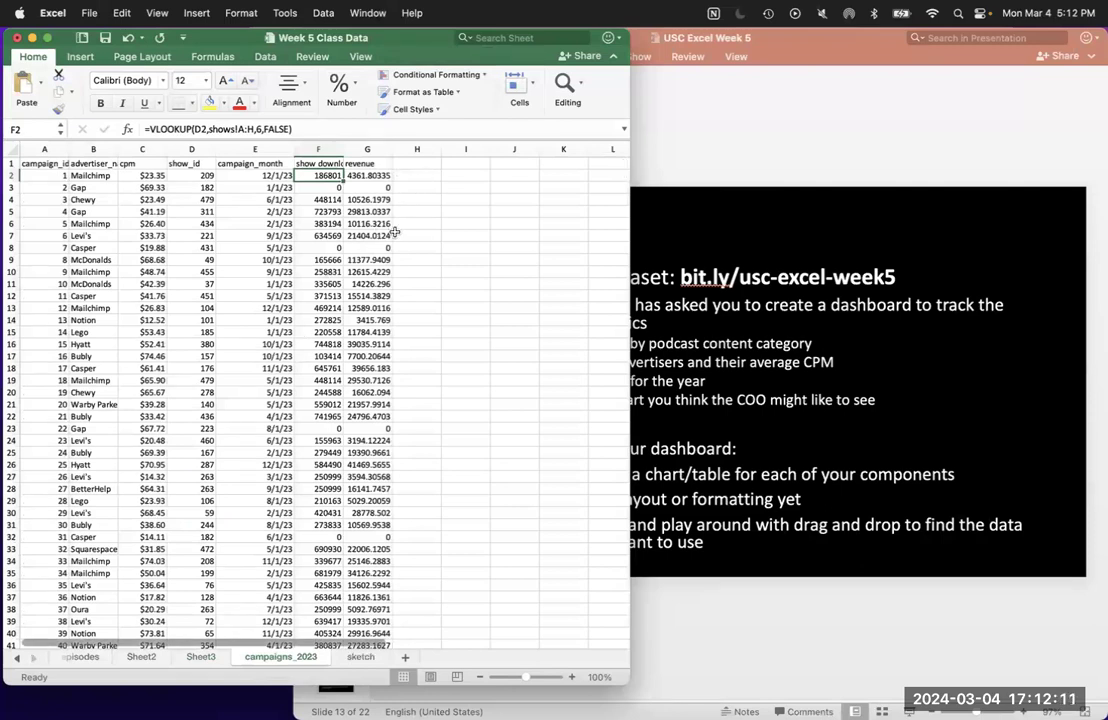
click(200, 657)
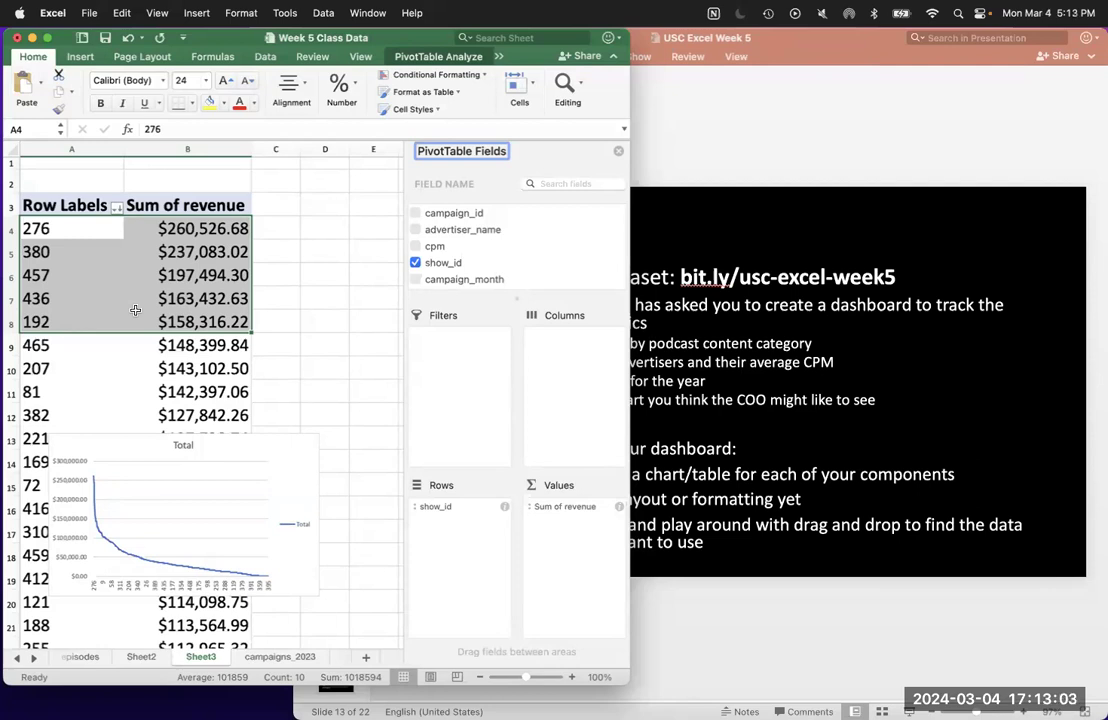
Switch to the PowerPoint presentation, review the Activity Part 2 brief, and show slide 14, "Refine using dashboard POV".
click(651, 323)
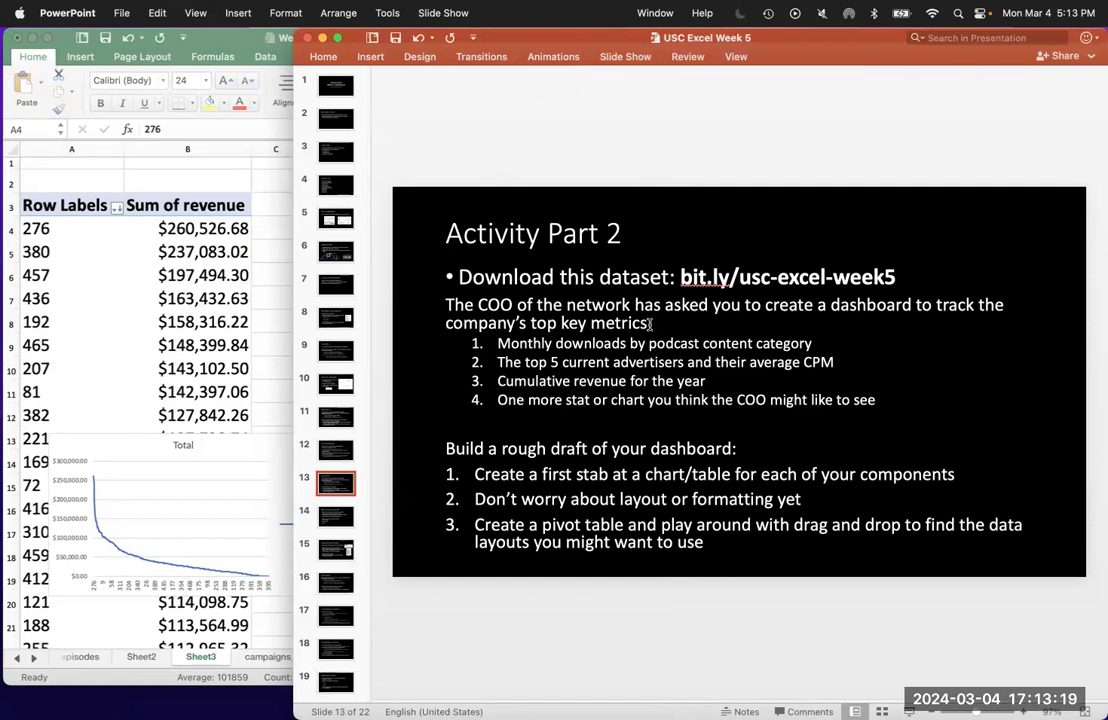
click(257, 289)
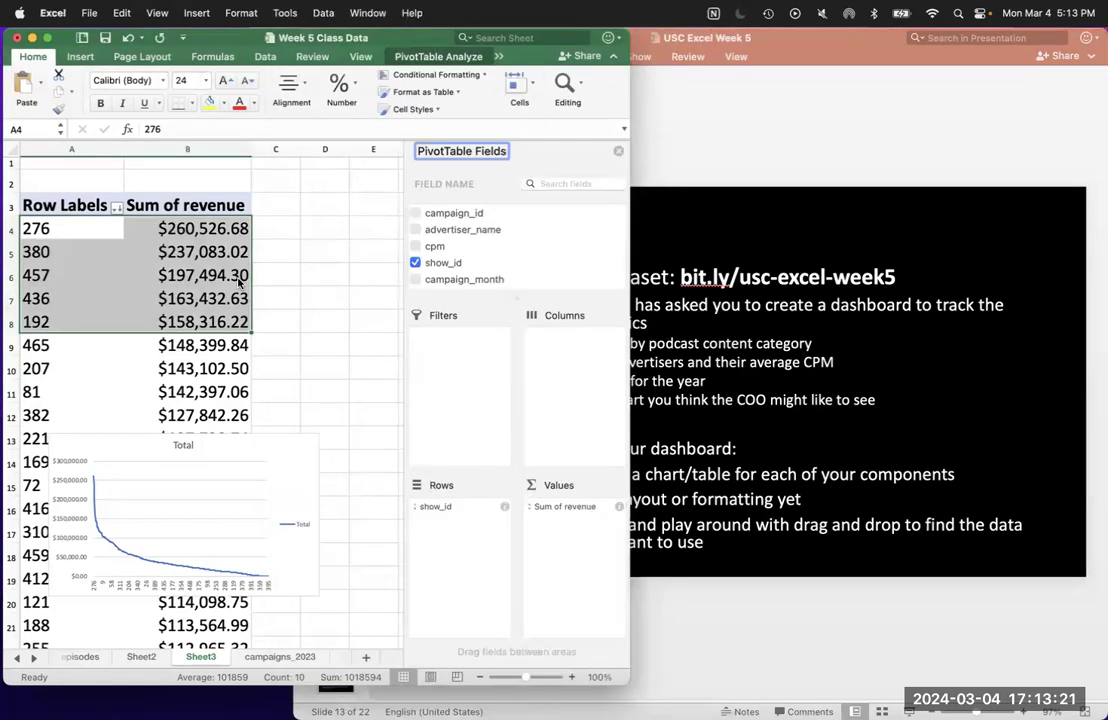
click(323, 293)
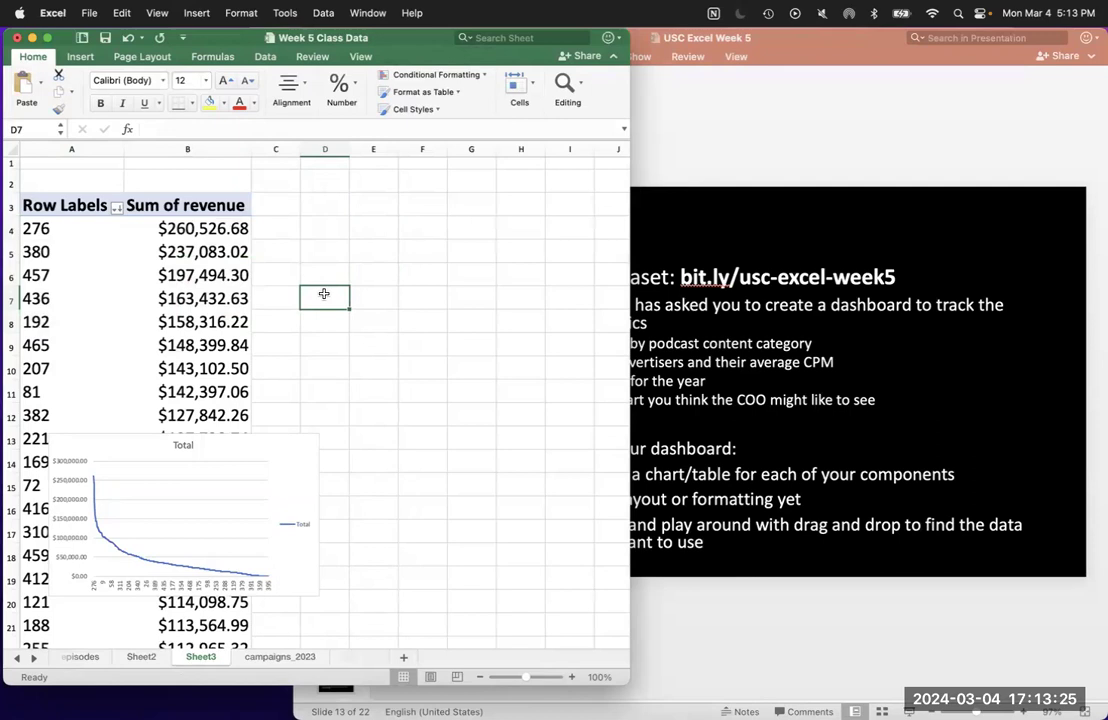
key(Left)
key(Left)
key(Left)
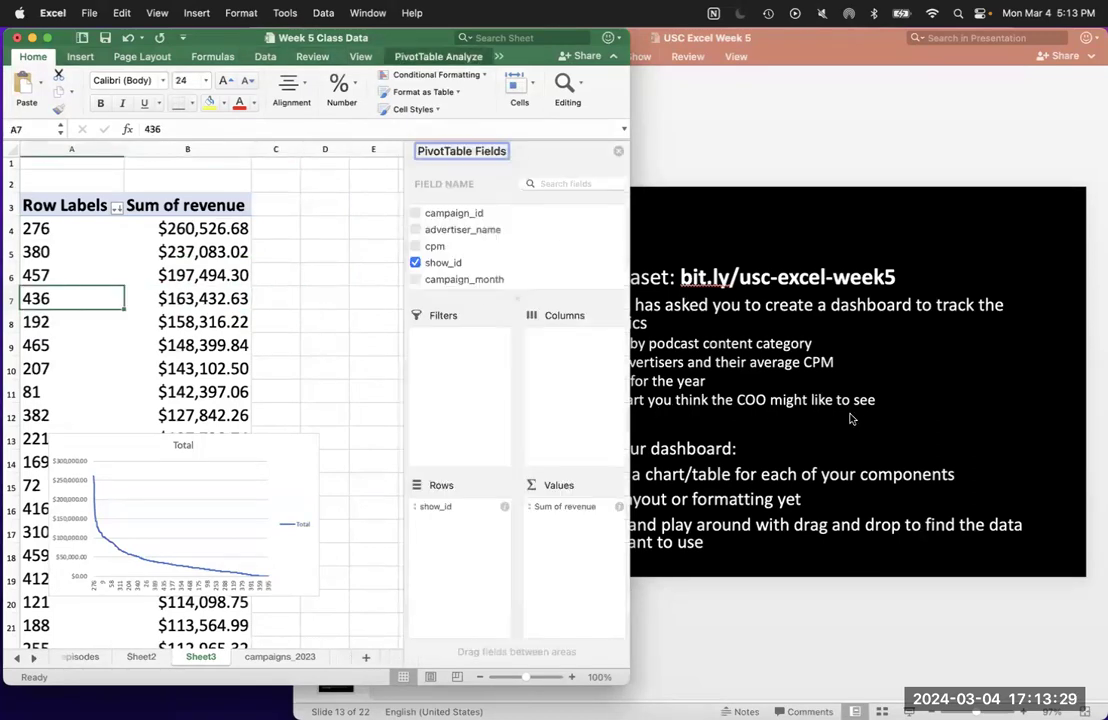
click(962, 479)
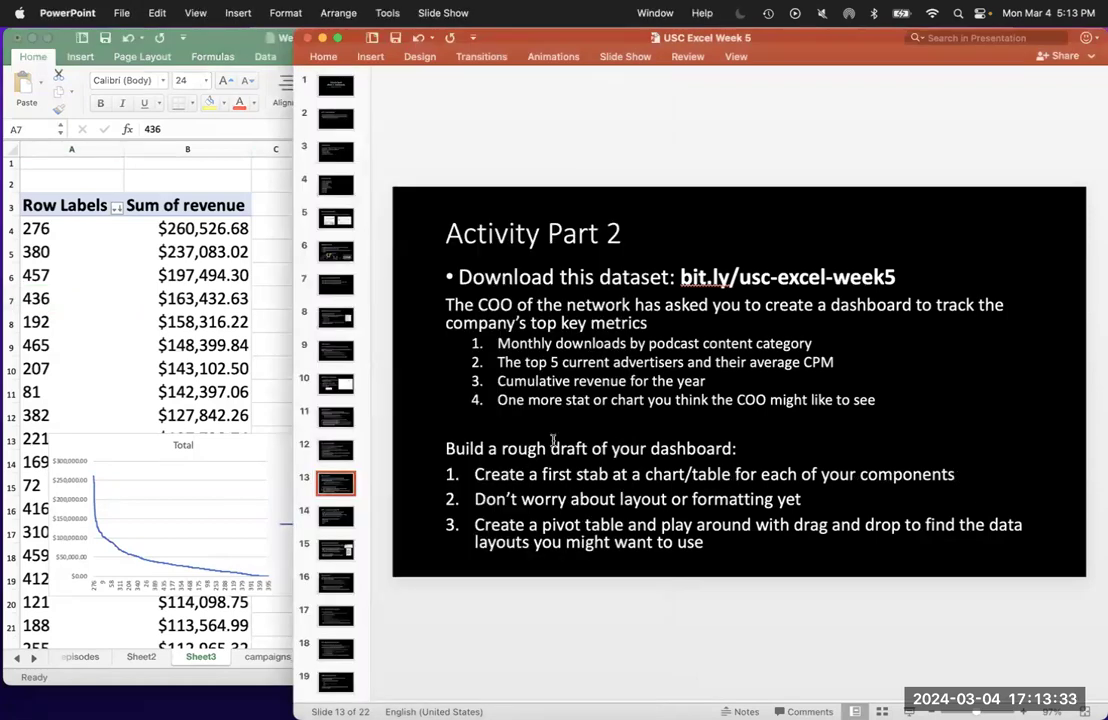
click(338, 514)
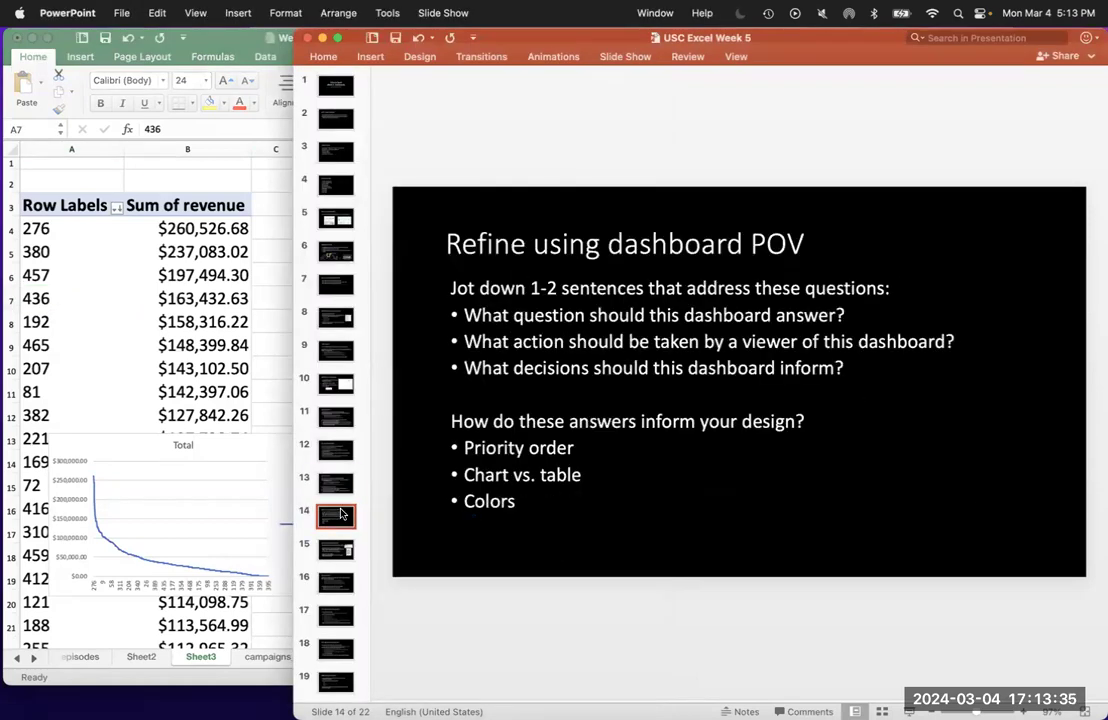
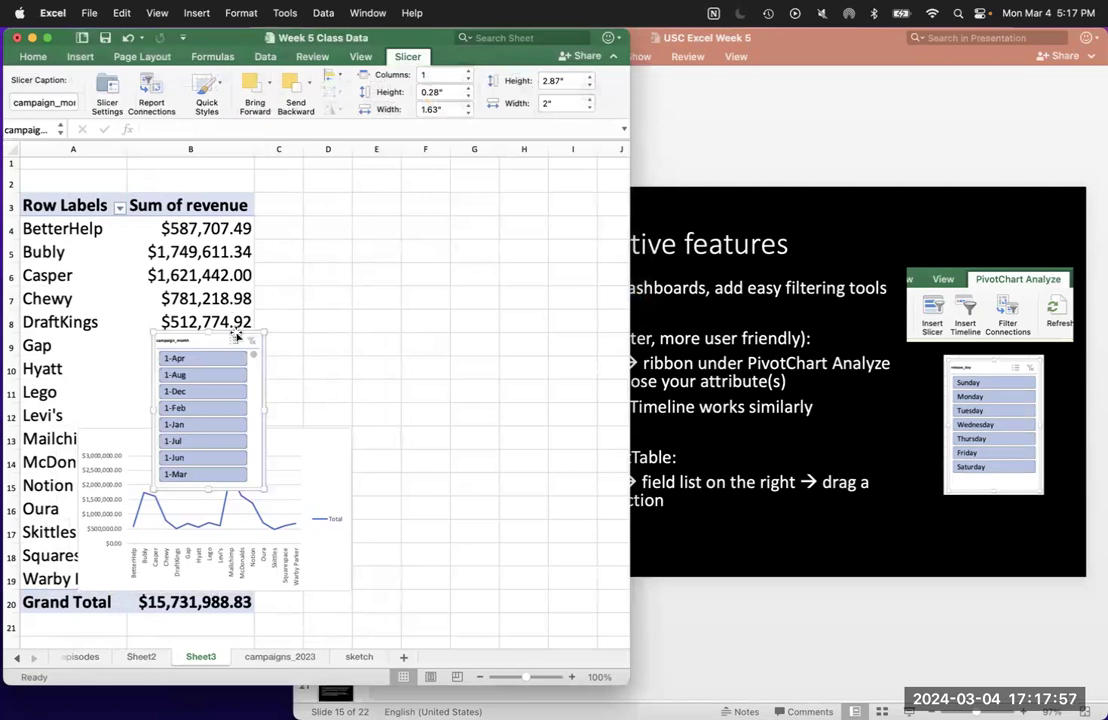
Place the campaign_month slicer beside the pivot table and filter the advertiser revenue to 1-Jul, then to 1-Jun.
drag(227, 336, 334, 236)
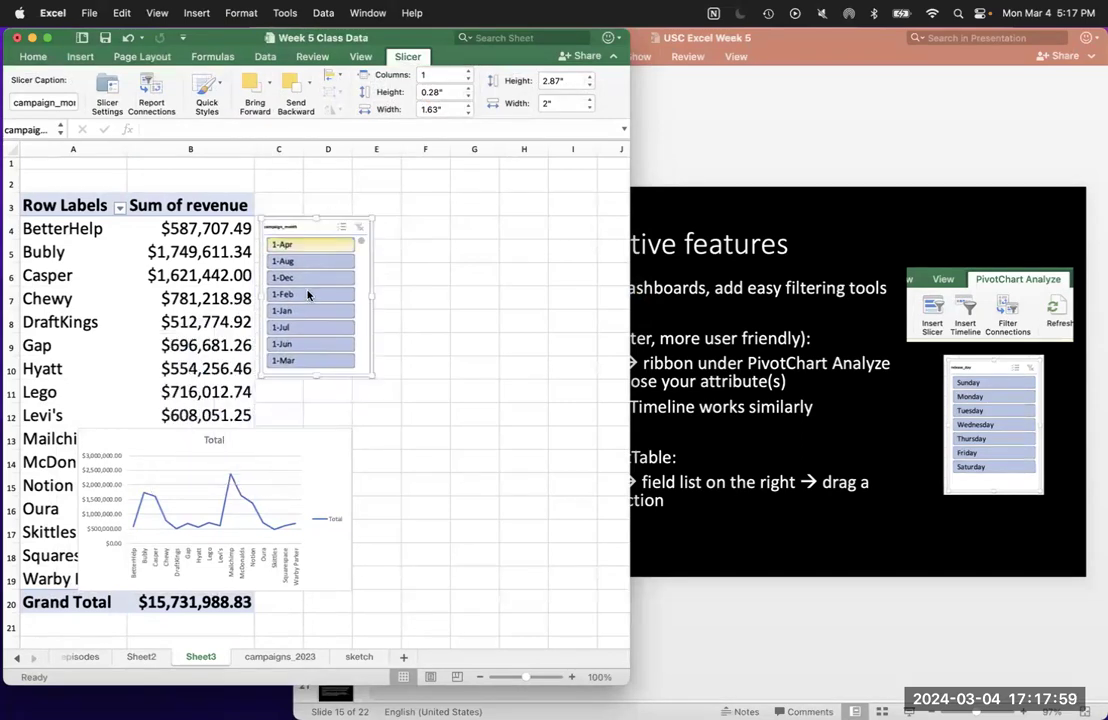
click(293, 327)
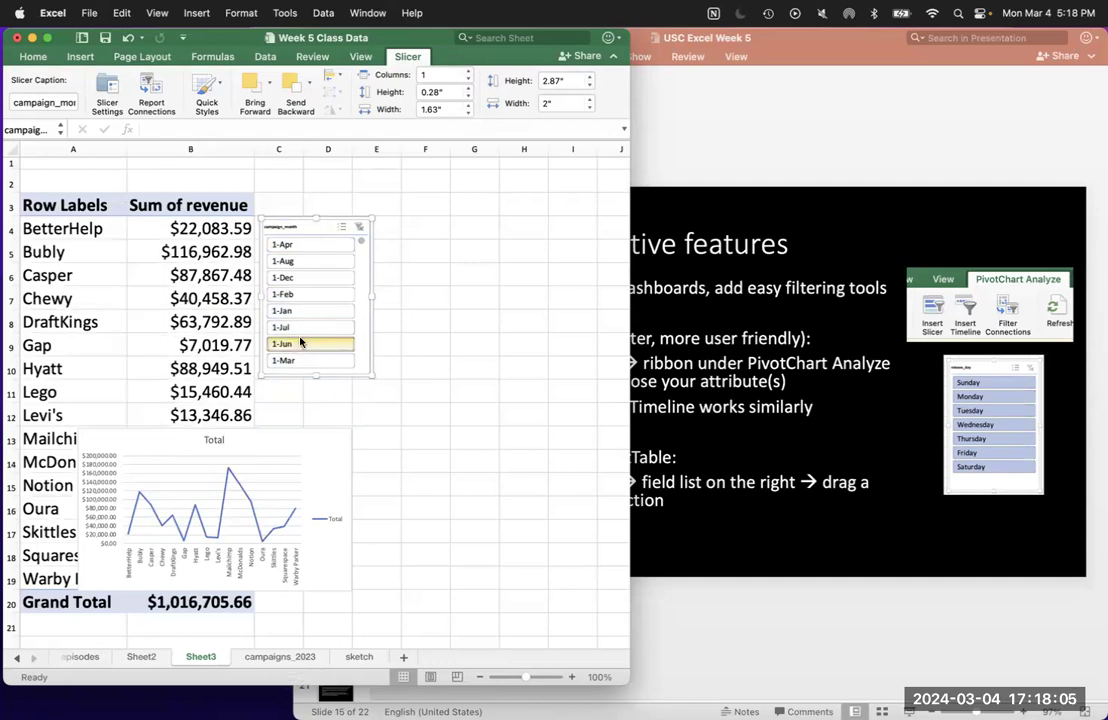
click(290, 343)
Replace advertiser_name with campaign_month in the pivot table's rows and clear the campaign_month slicer's filter.
click(215, 240)
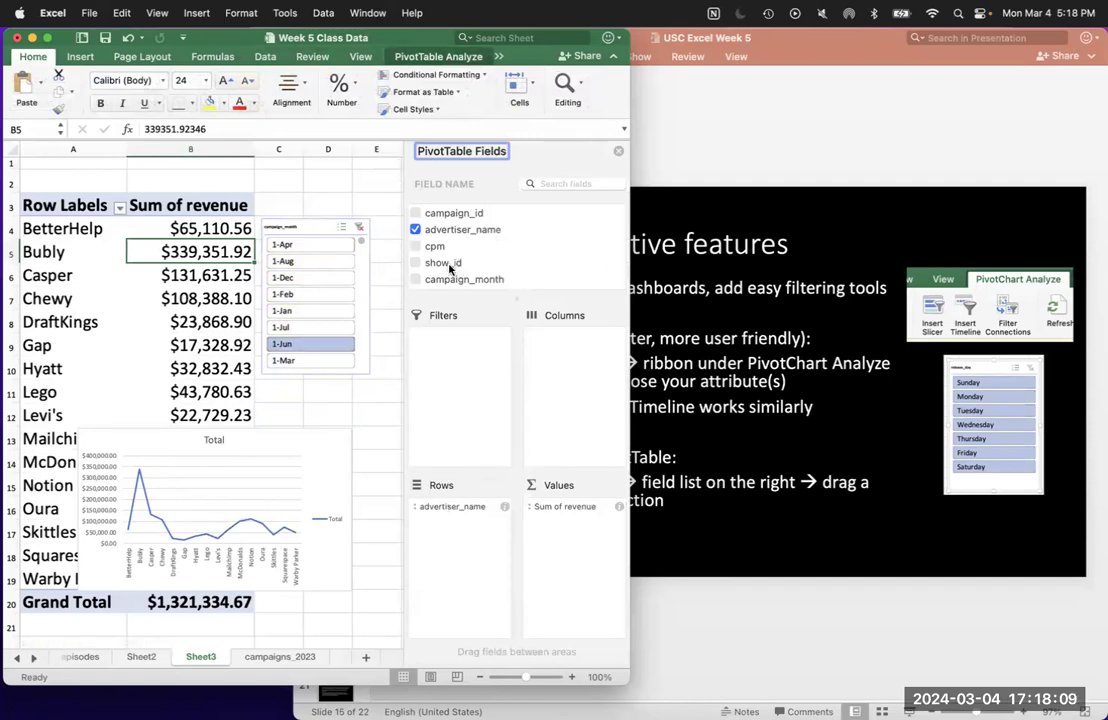
drag(438, 279, 502, 257)
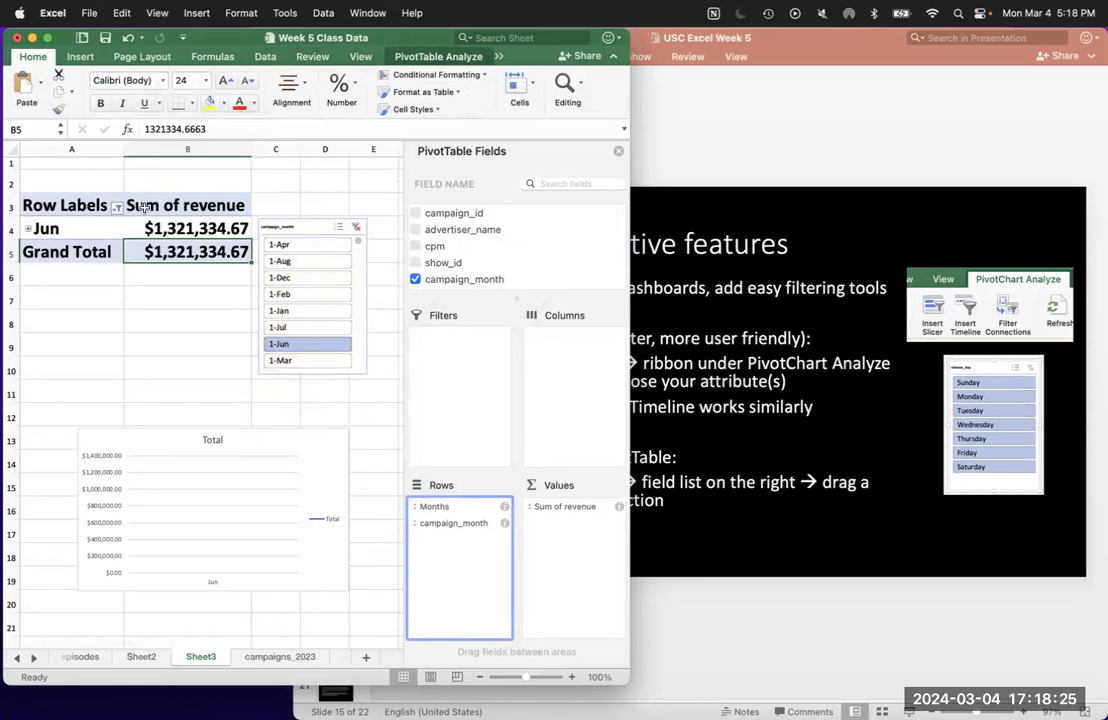
click(357, 228)
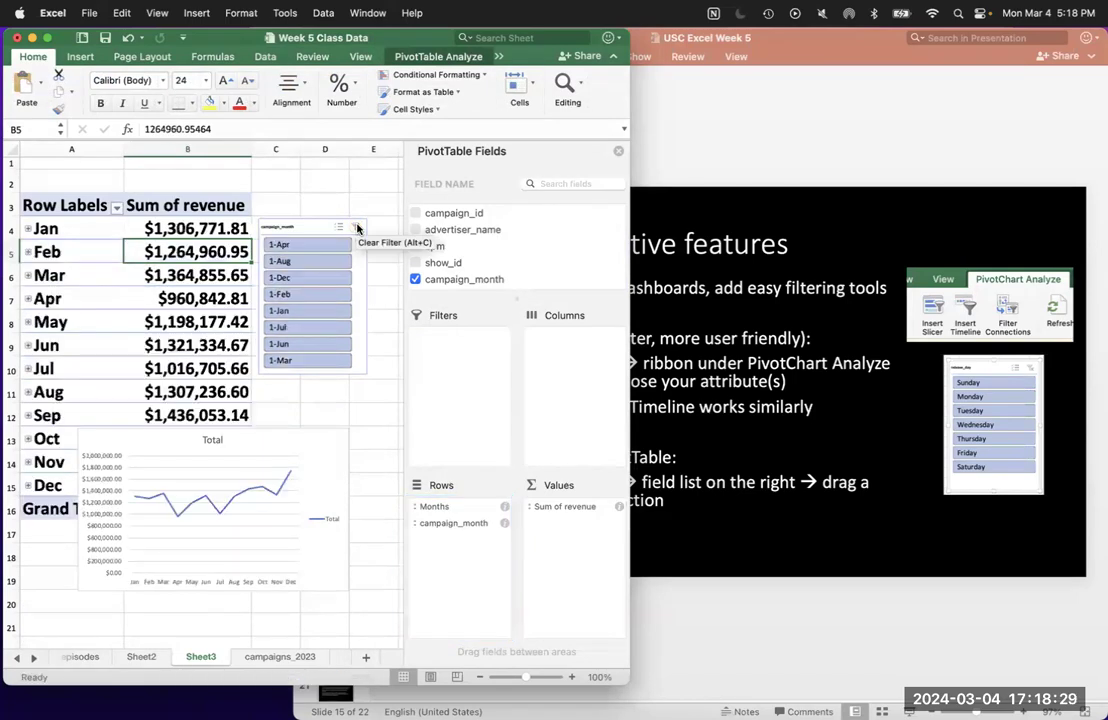
Review the campaign_month slicer's settings without changing them, and delete the slicer from Sheet3.
click(320, 228)
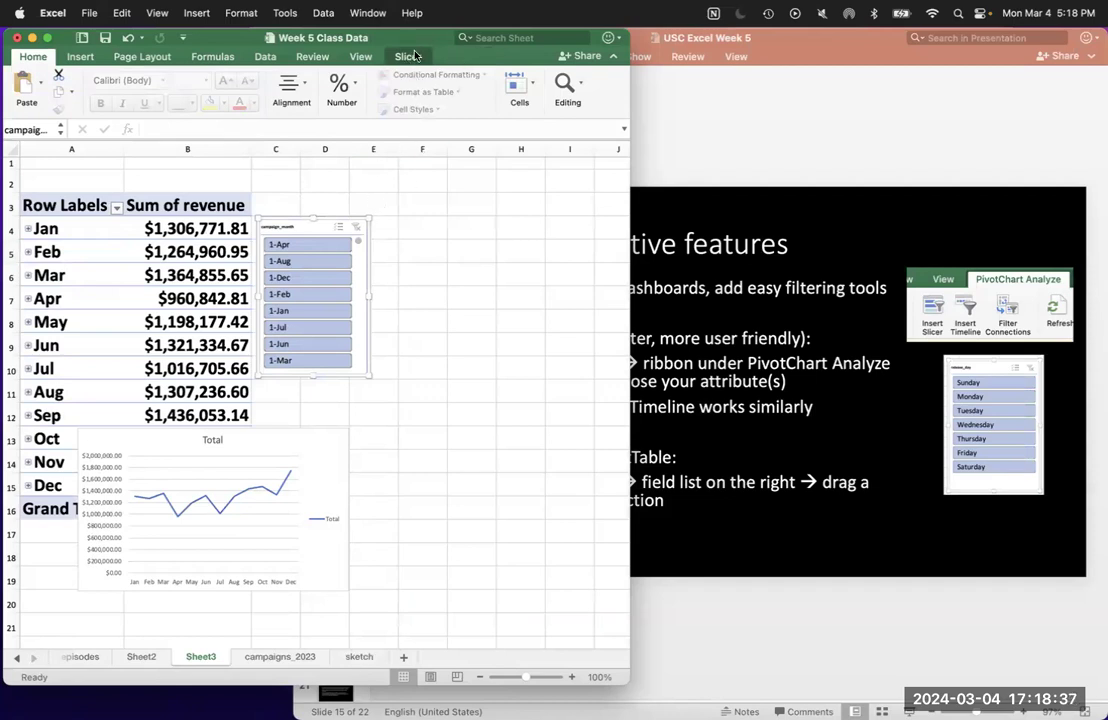
click(410, 56)
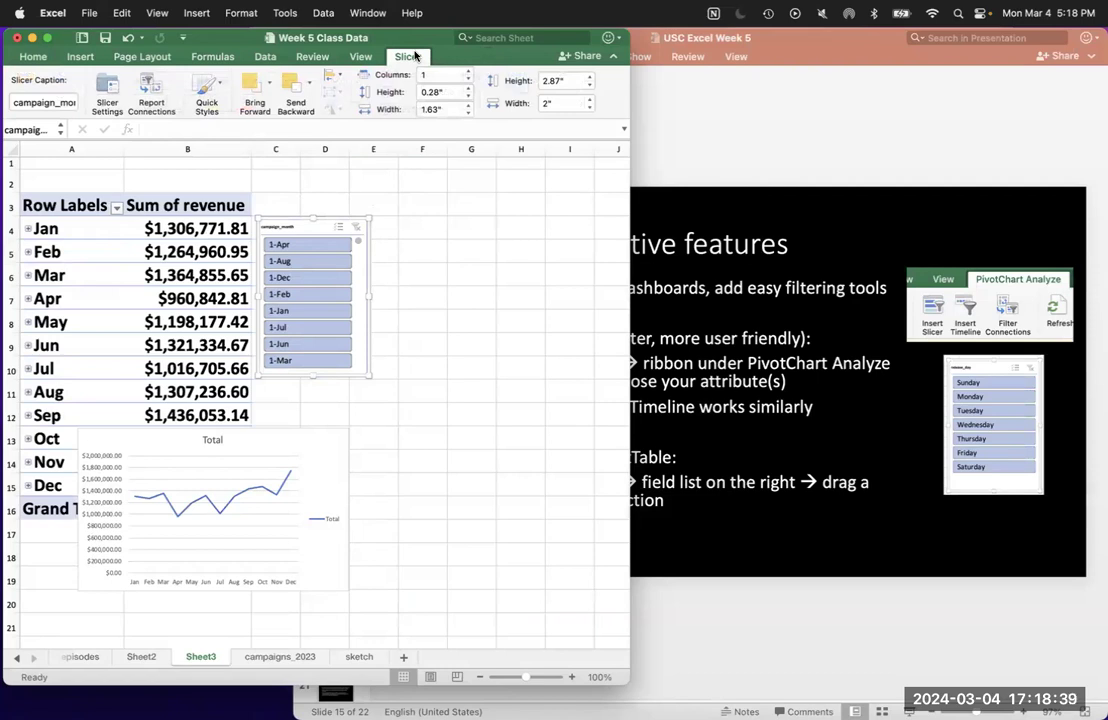
click(106, 84)
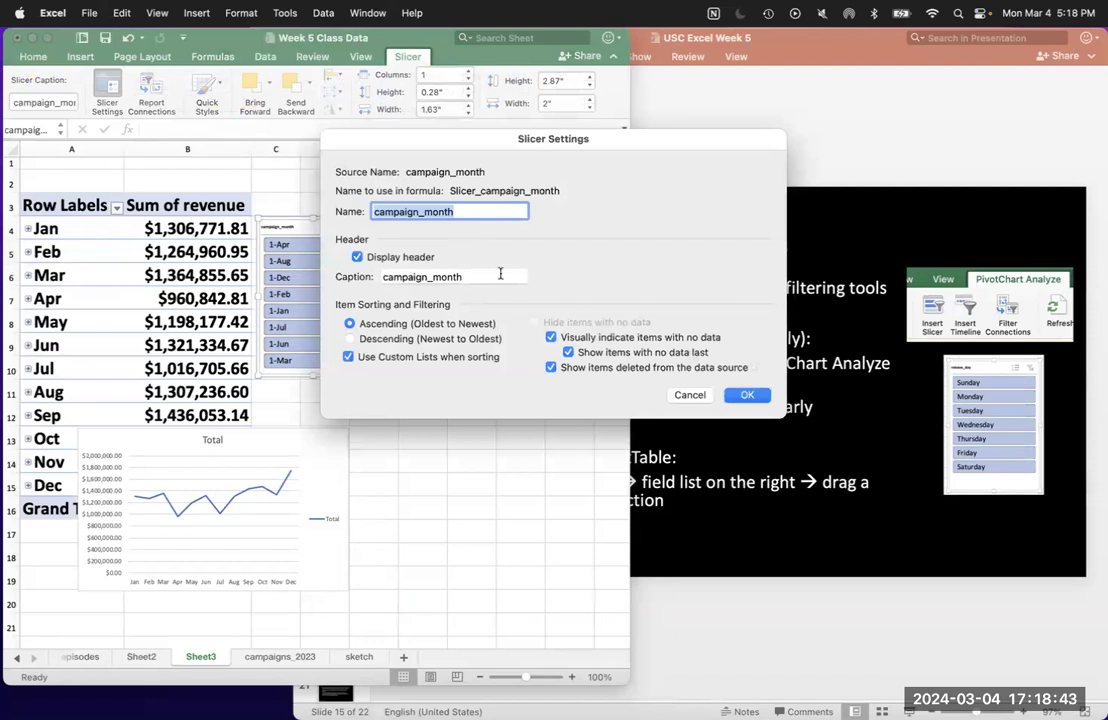
click(680, 394)
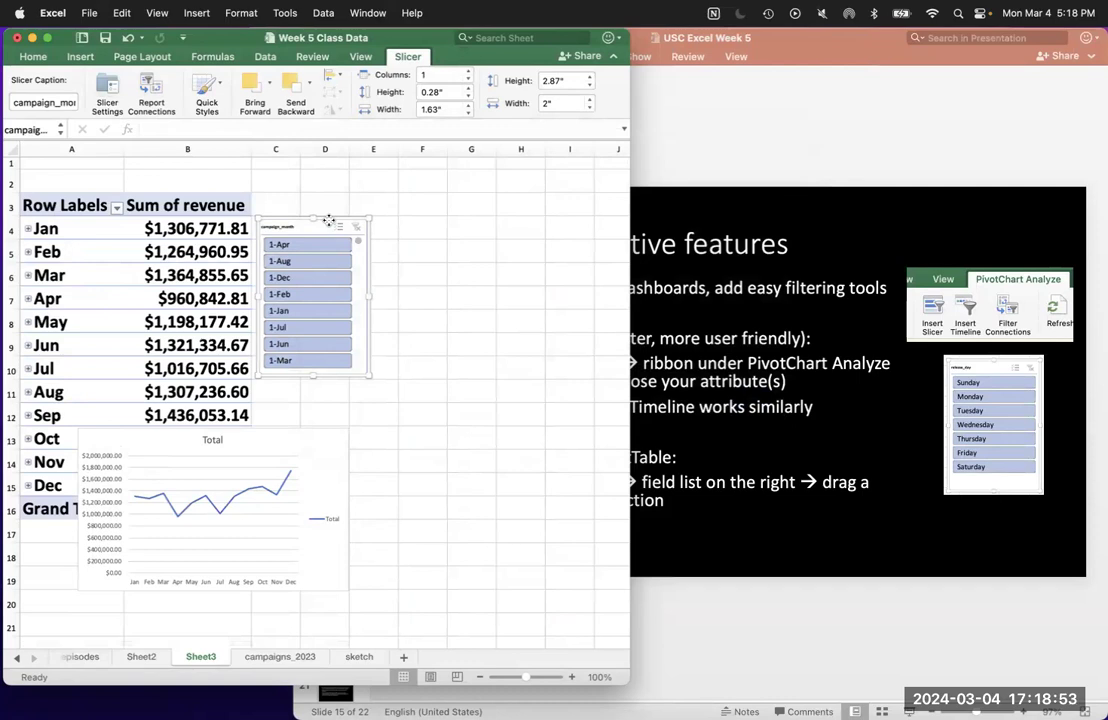
key(Delete)
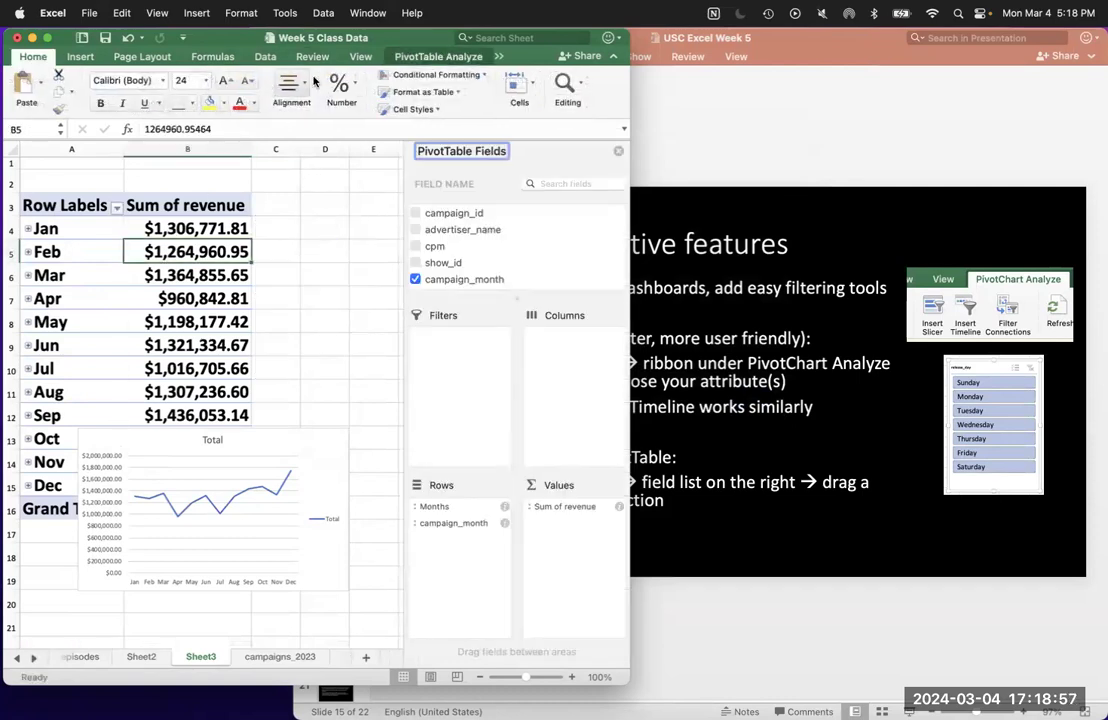
Insert a slicer for the advertiser_name field of the monthly revenue pivot table.
click(407, 64)
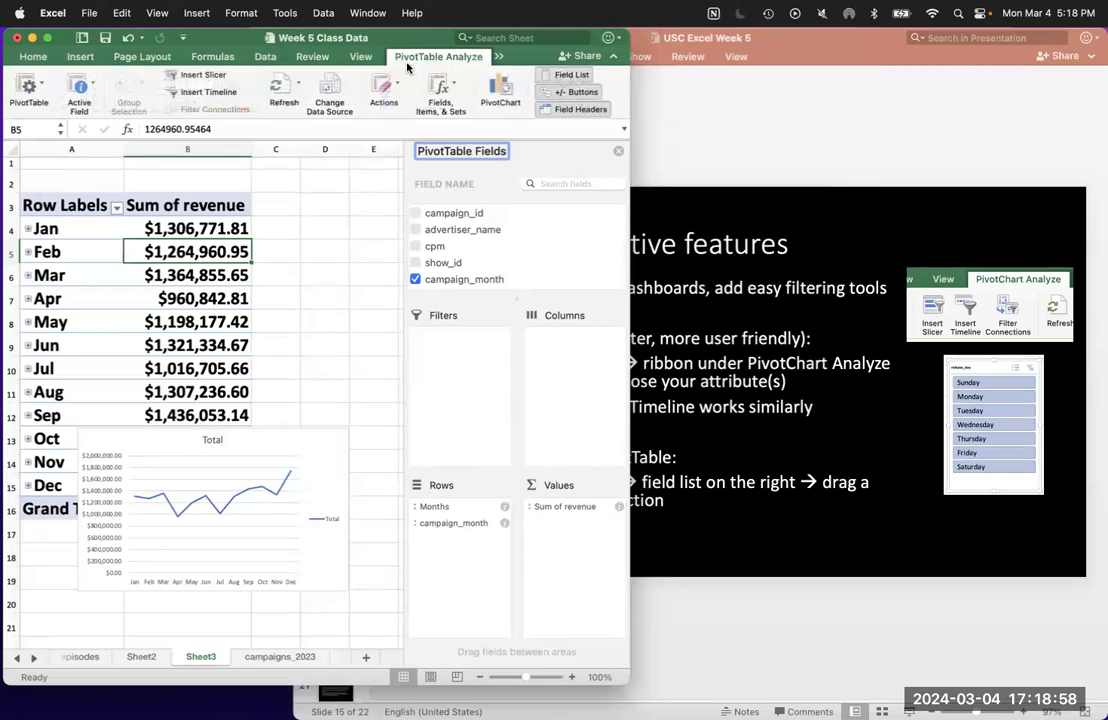
click(209, 73)
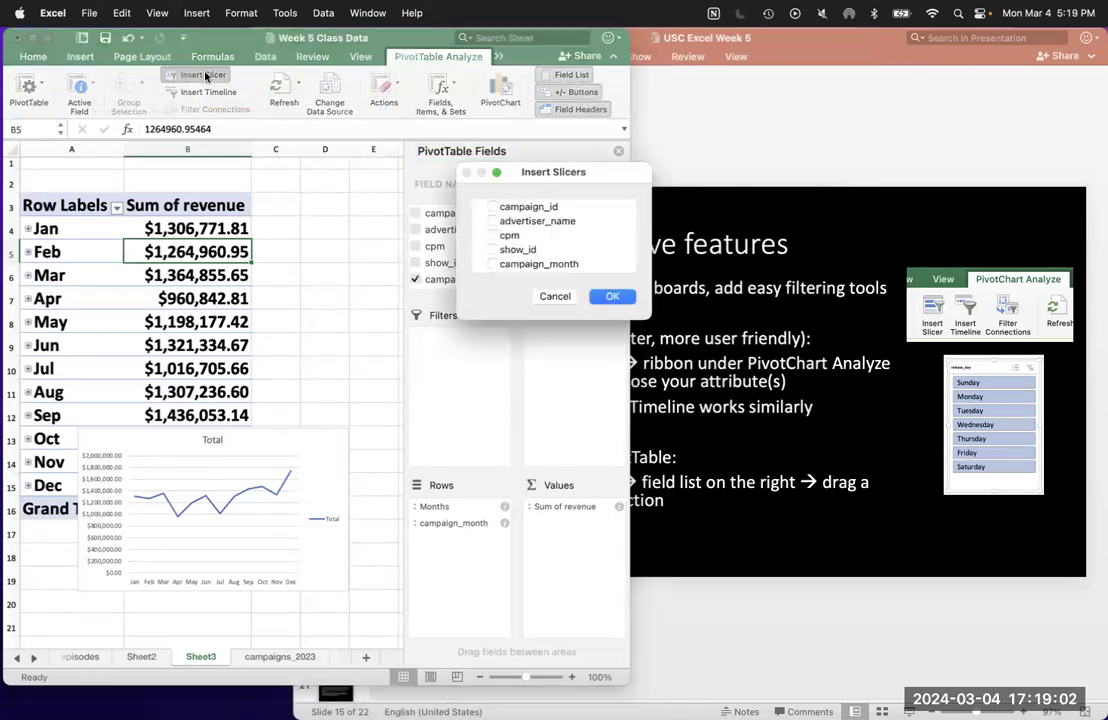
click(507, 222)
click(493, 221)
click(612, 296)
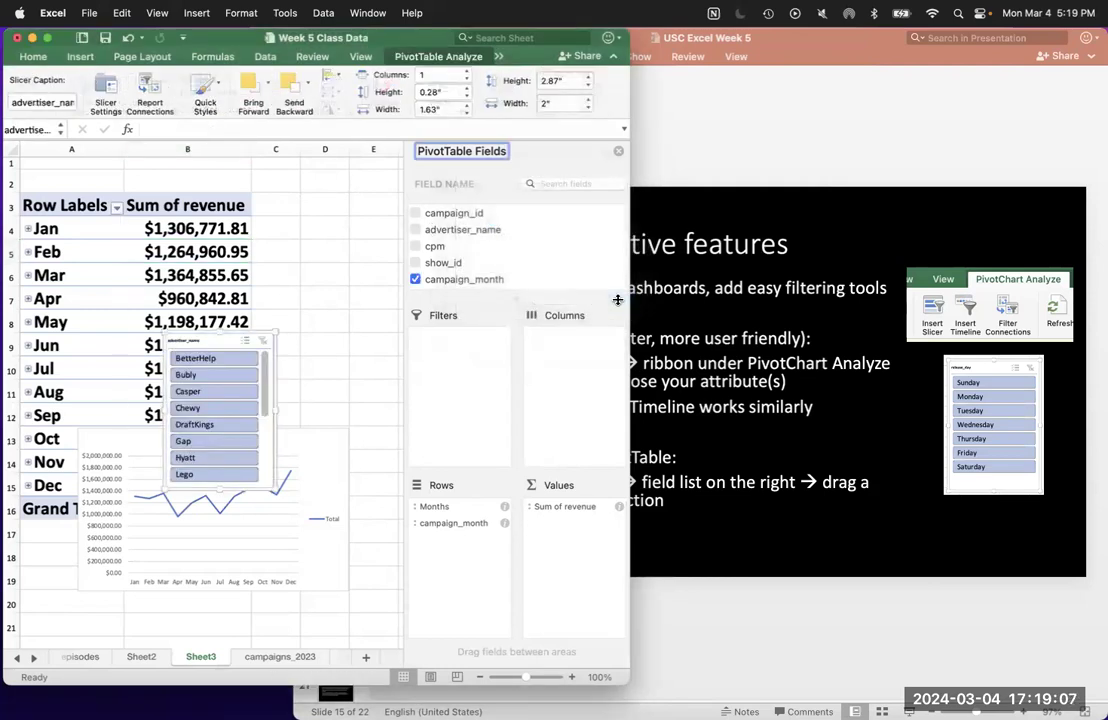
Place the advertiser_name slicer in the empty area beside the pivot table and filter the monthly revenue to Chewy.
drag(234, 330, 355, 166)
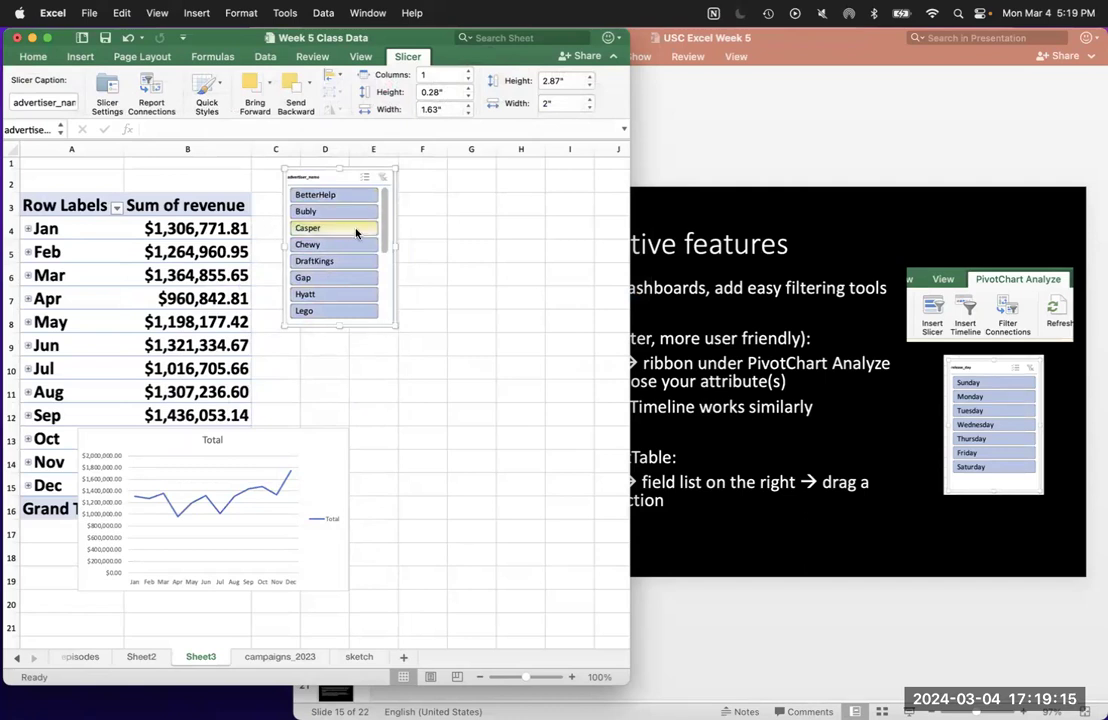
click(318, 245)
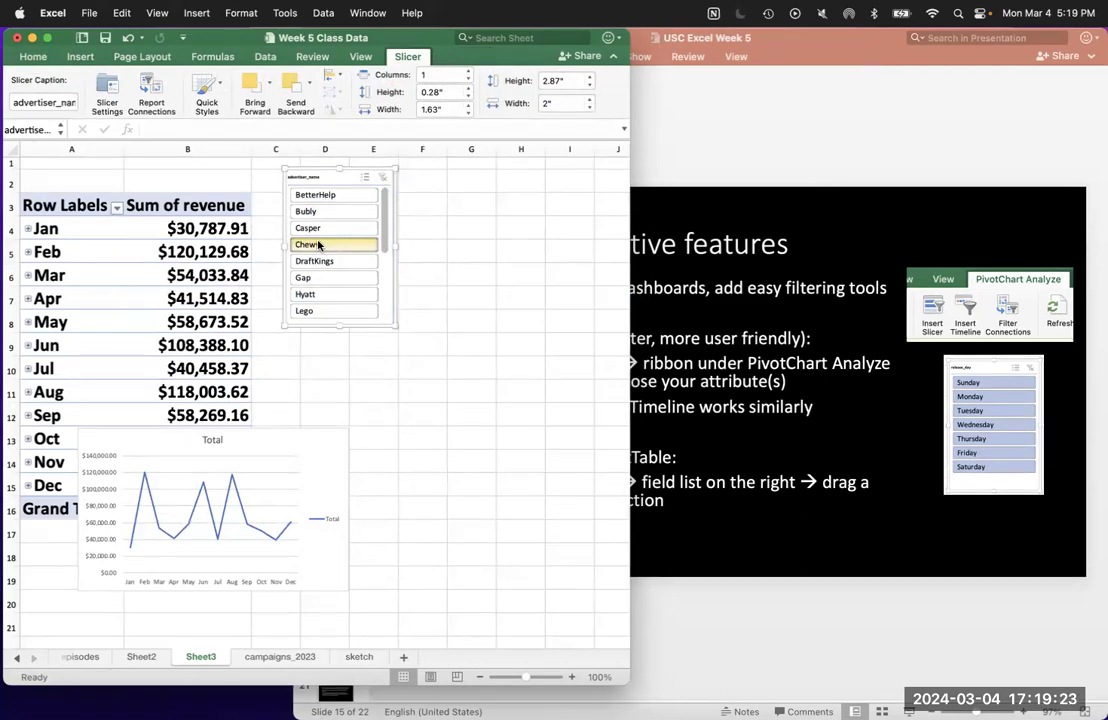
Filter the monthly revenue to Hyatt, enable multi-select in the advertiser_name slicer, and add Gap, DraftKings and Chewy to the selection.
click(316, 293)
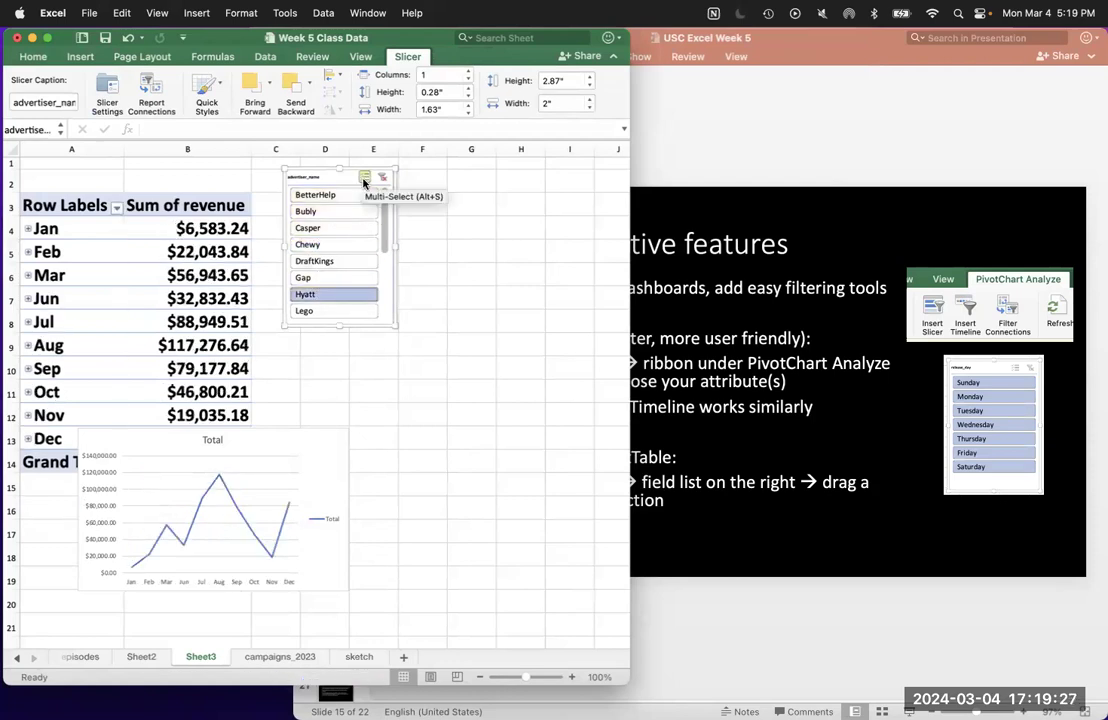
click(365, 181)
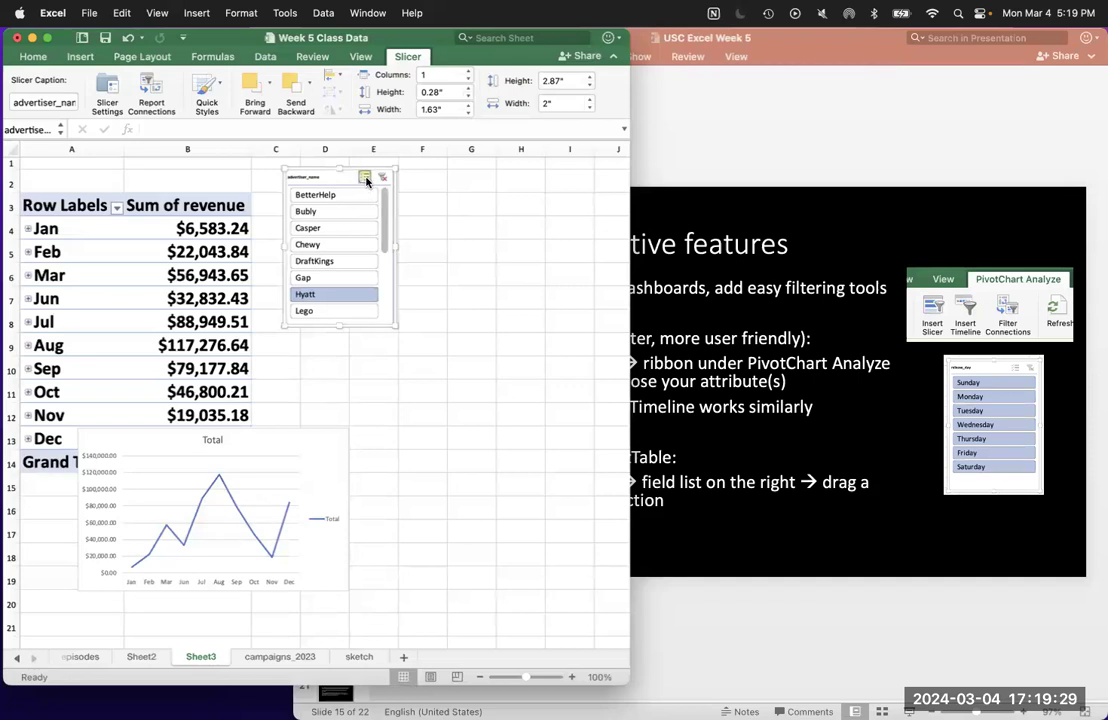
click(338, 277)
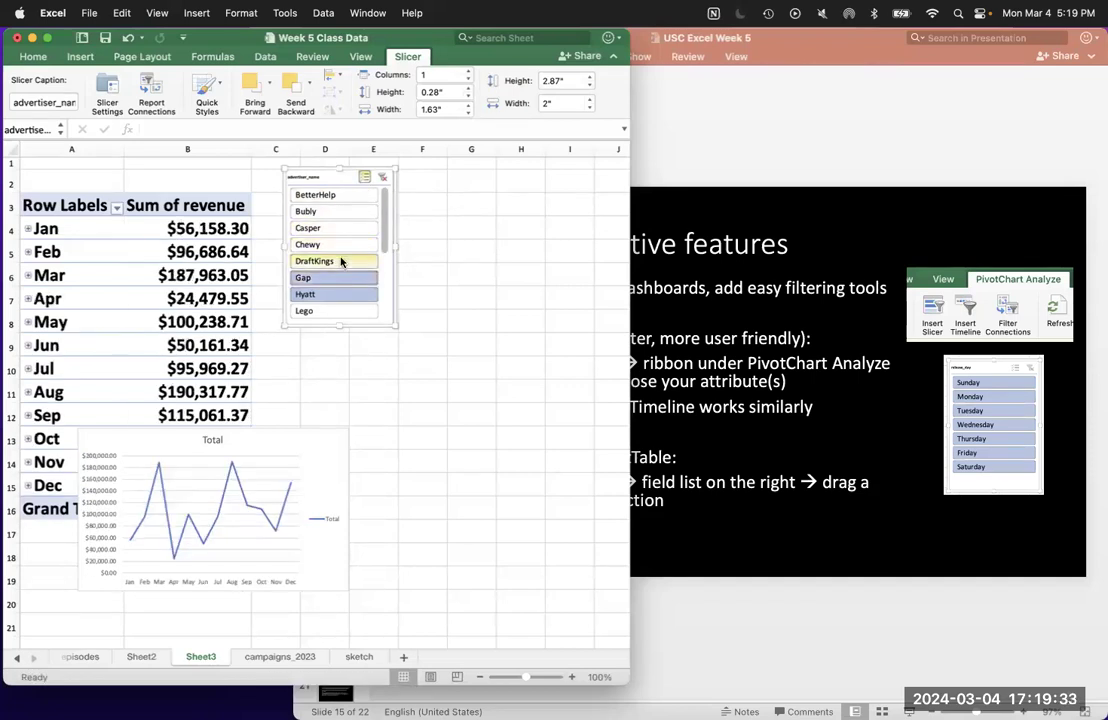
click(340, 261)
click(342, 247)
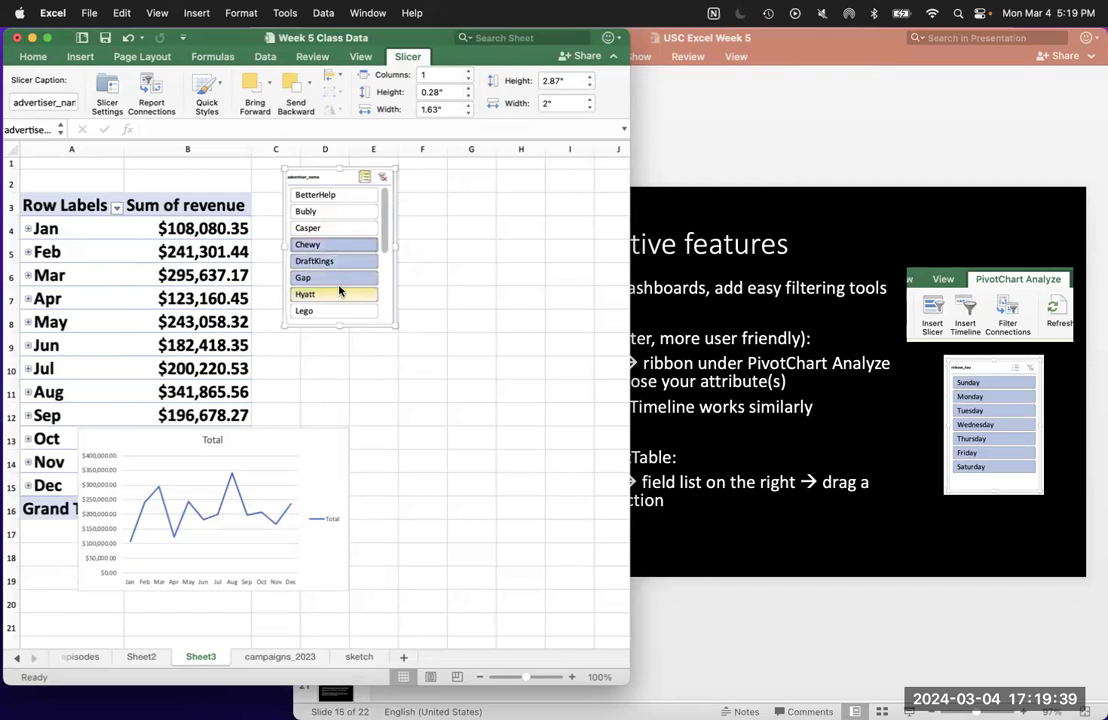
Deselect Hyatt, Gap, Chewy and DraftKings in the advertiser_name slicer so that no advertiser filter is applied.
click(348, 293)
click(347, 274)
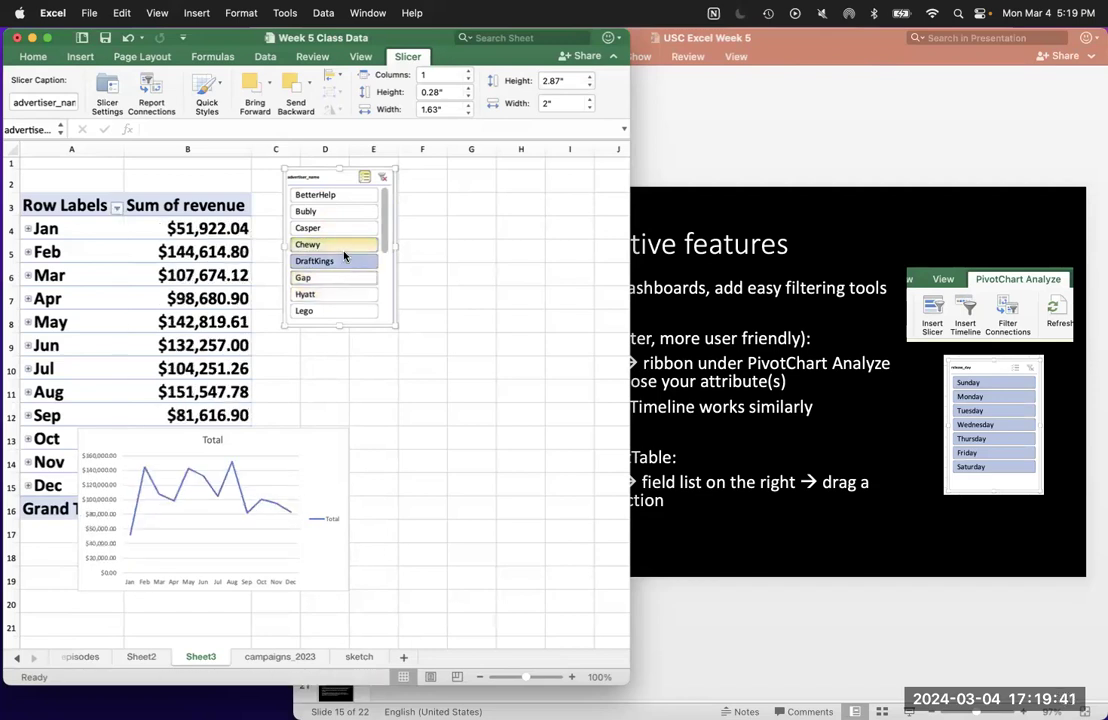
click(343, 249)
click(346, 260)
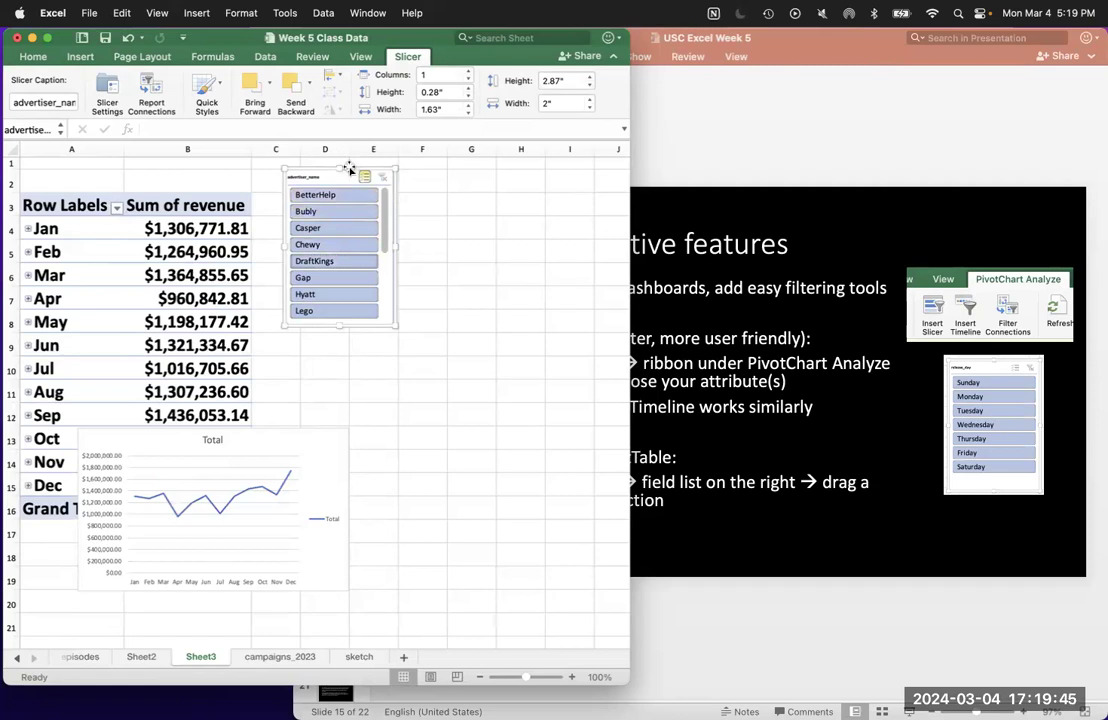
Delete the advertiser_name slicer and add the advertiser_name field to the pivot table's report filters instead.
drag(317, 168, 364, 213)
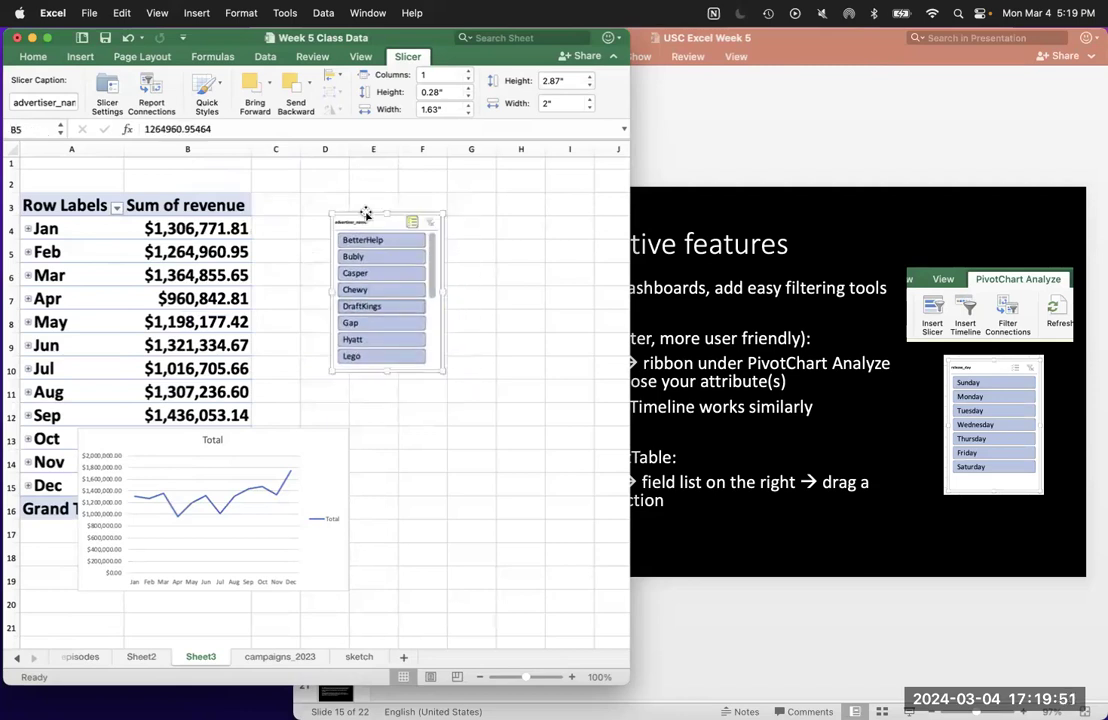
key(Delete)
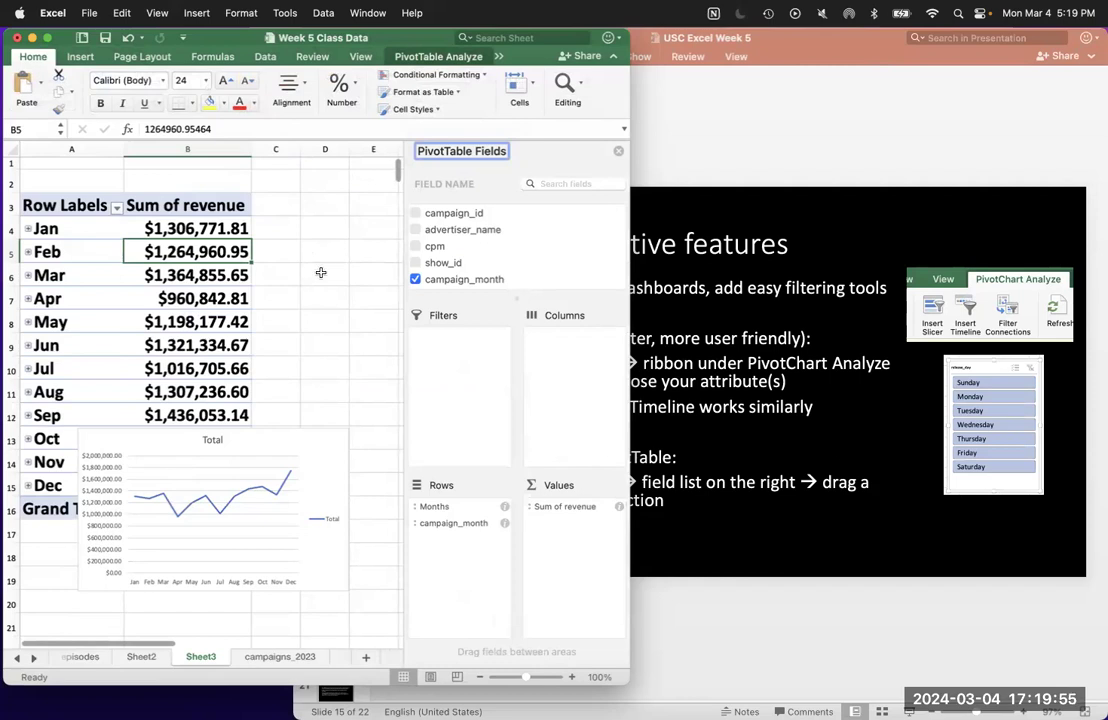
click(452, 230)
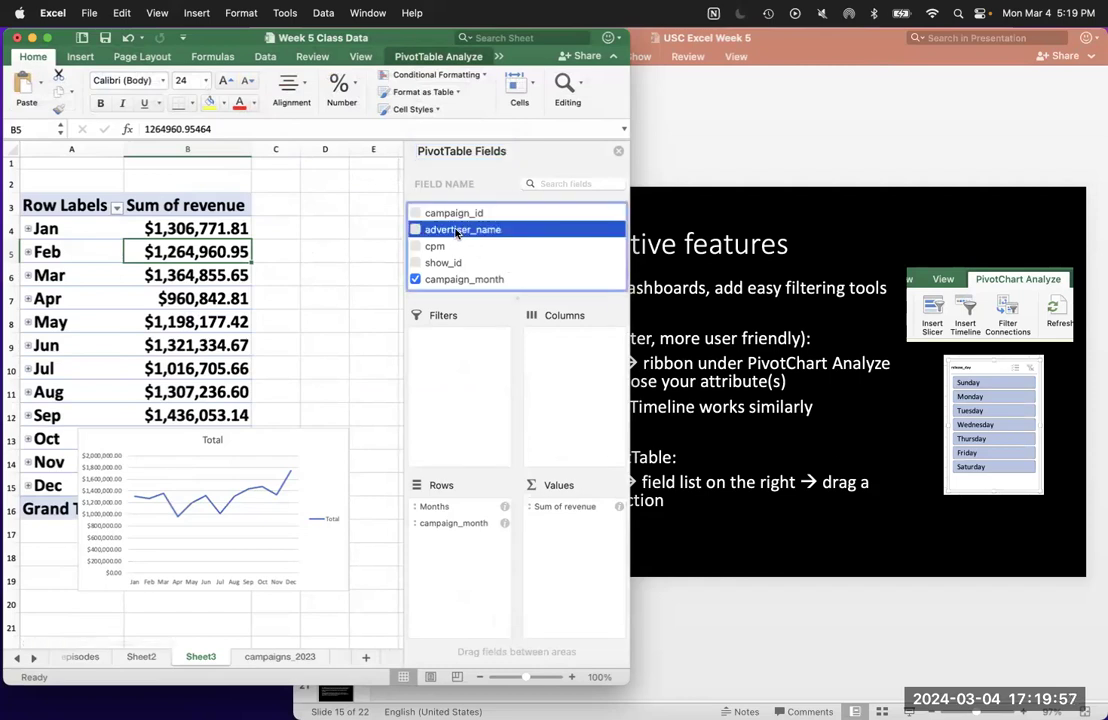
drag(452, 230, 467, 381)
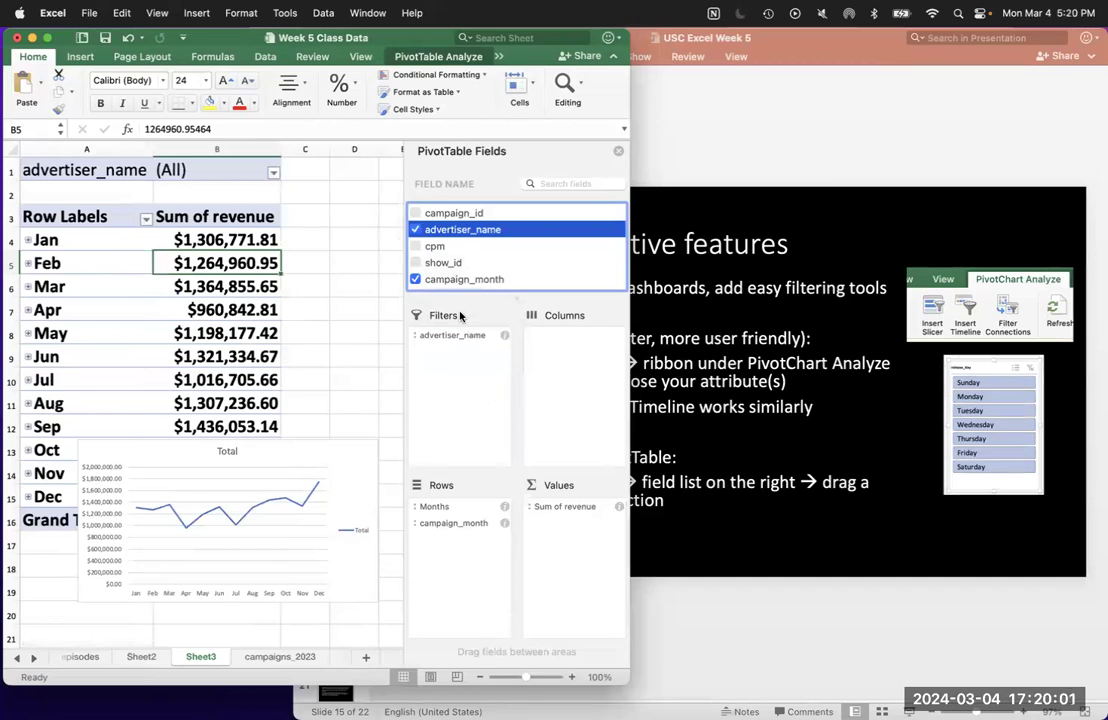
click(344, 283)
key(Left)
key(Left)
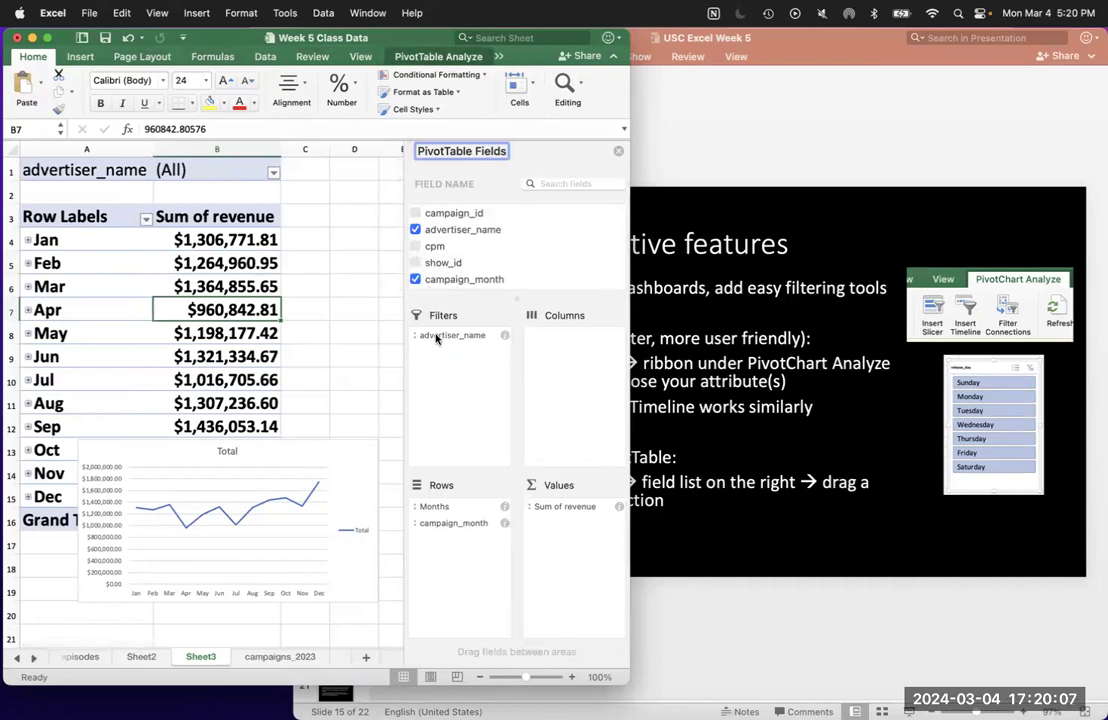
Filter the pivot table to BetterHelp only through the advertiser_name report filter.
click(272, 174)
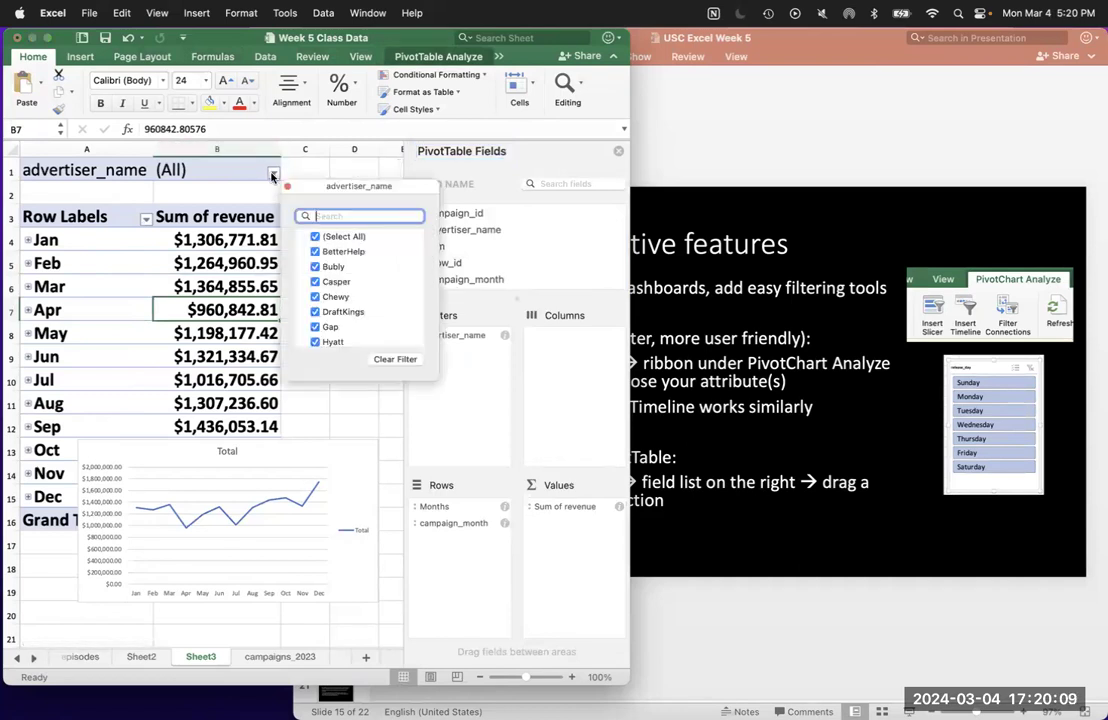
click(315, 236)
click(315, 251)
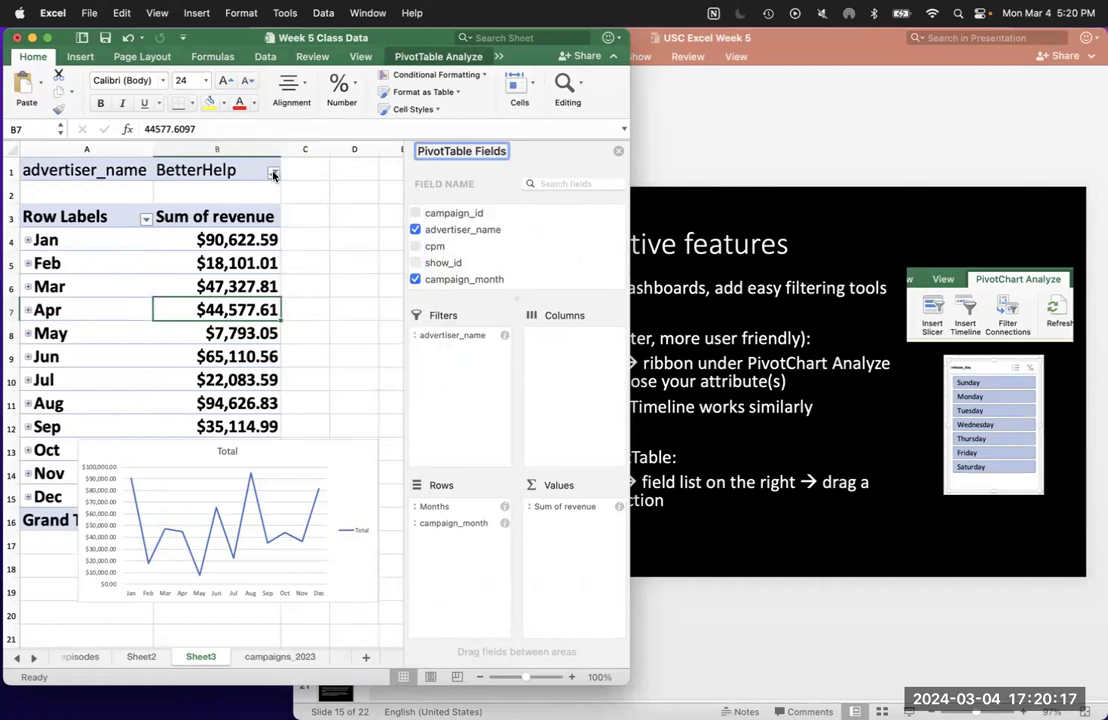
Reset the advertiser_name report filter to select all advertisers and close its list.
click(273, 174)
click(315, 236)
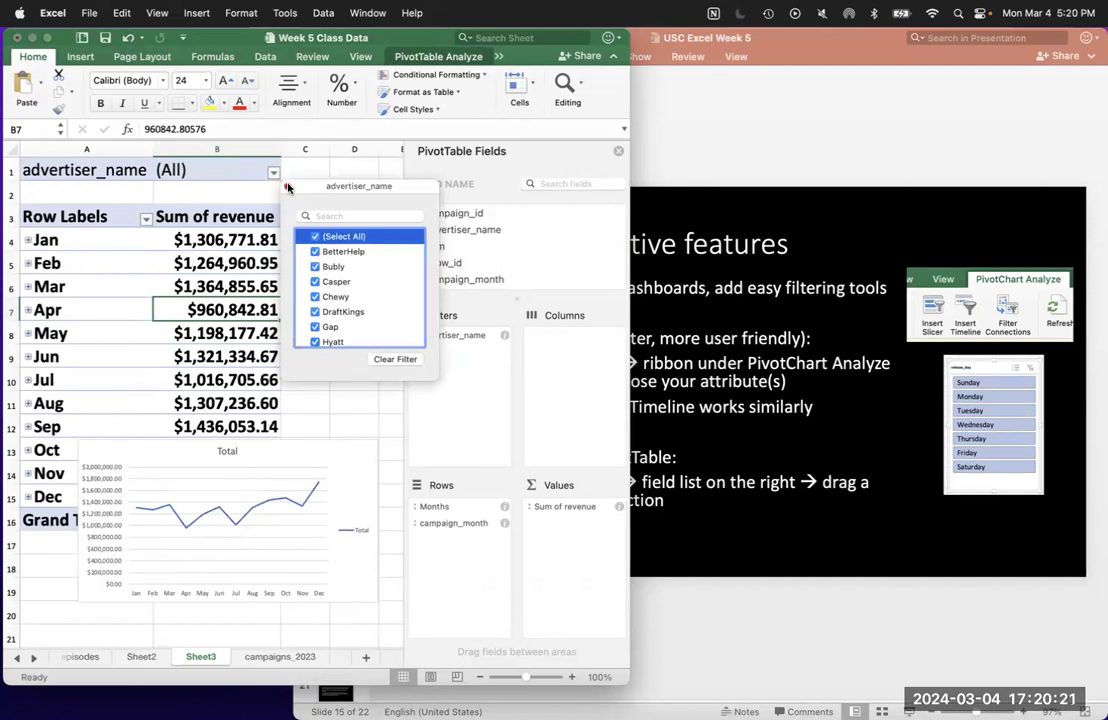
click(287, 186)
click(297, 190)
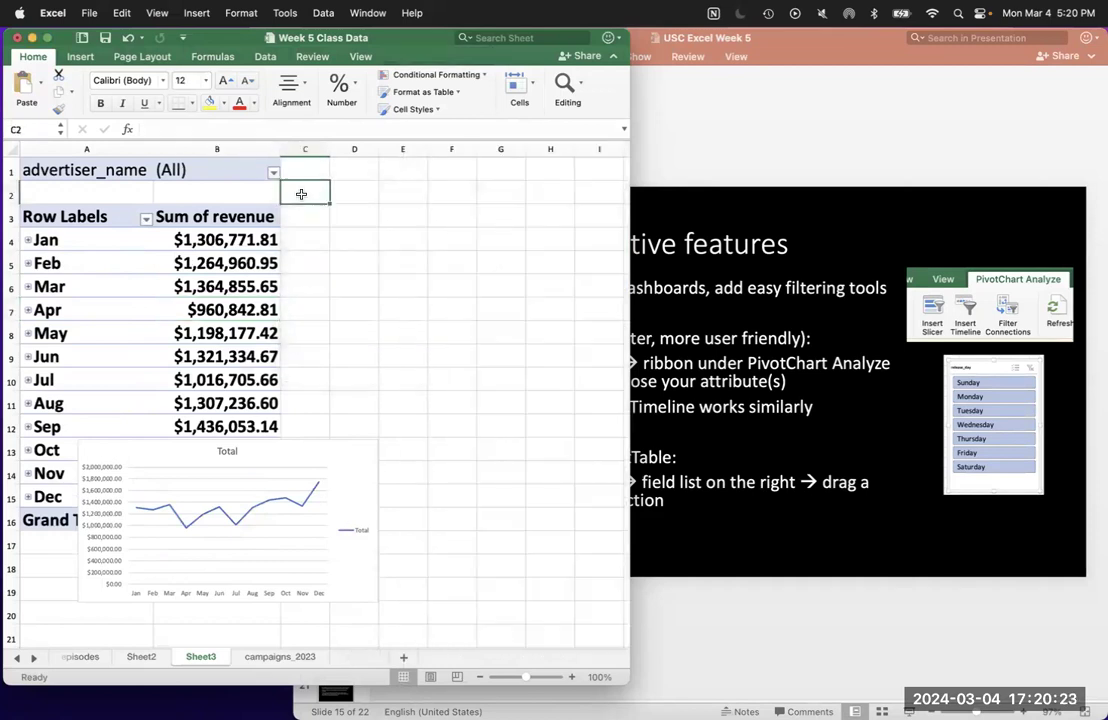
click(257, 260)
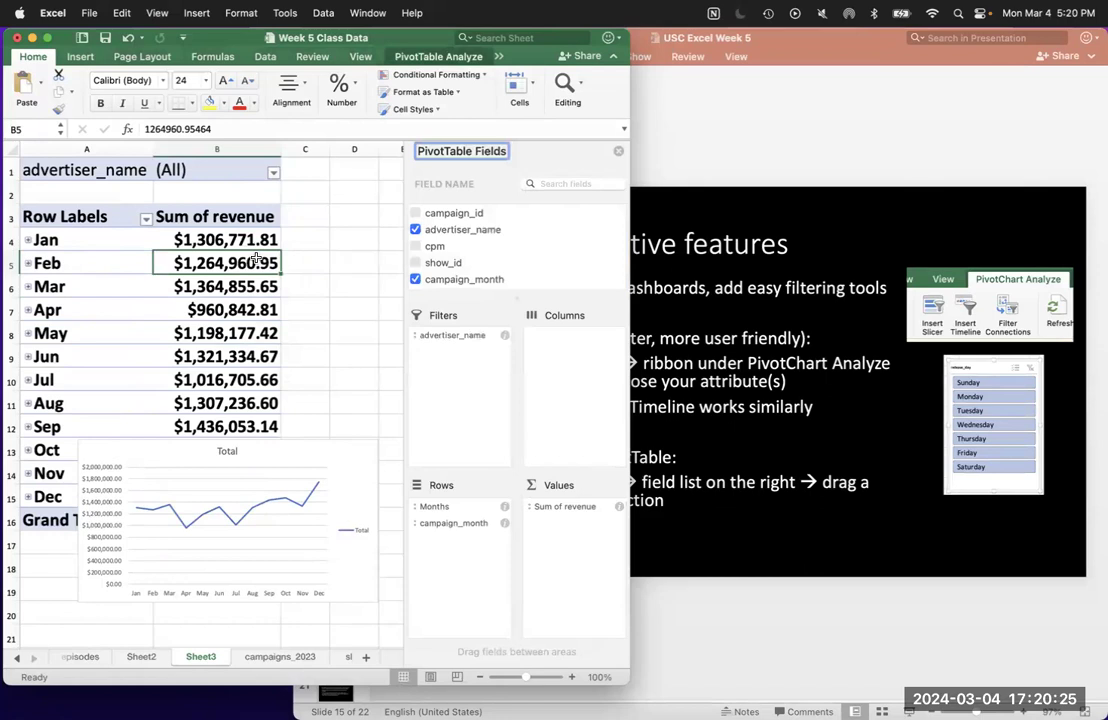
click(315, 276)
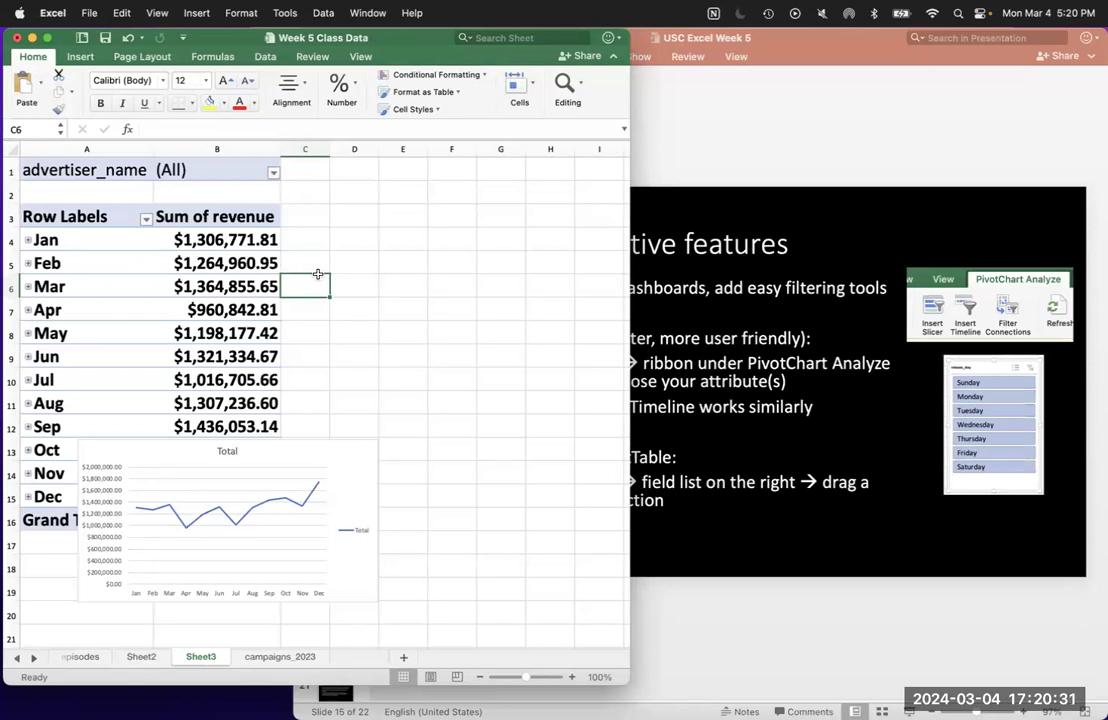
Switch to PowerPoint, read the Activity part 3 slide, and return to the Excel workbook.
click(633, 328)
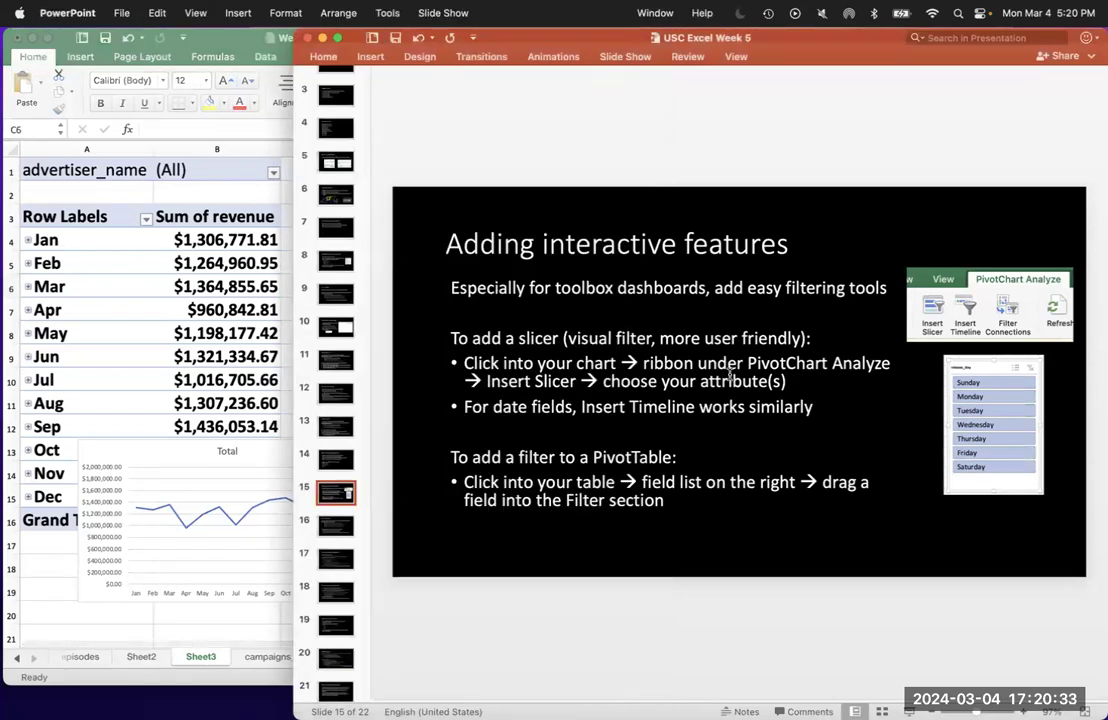
key(Down)
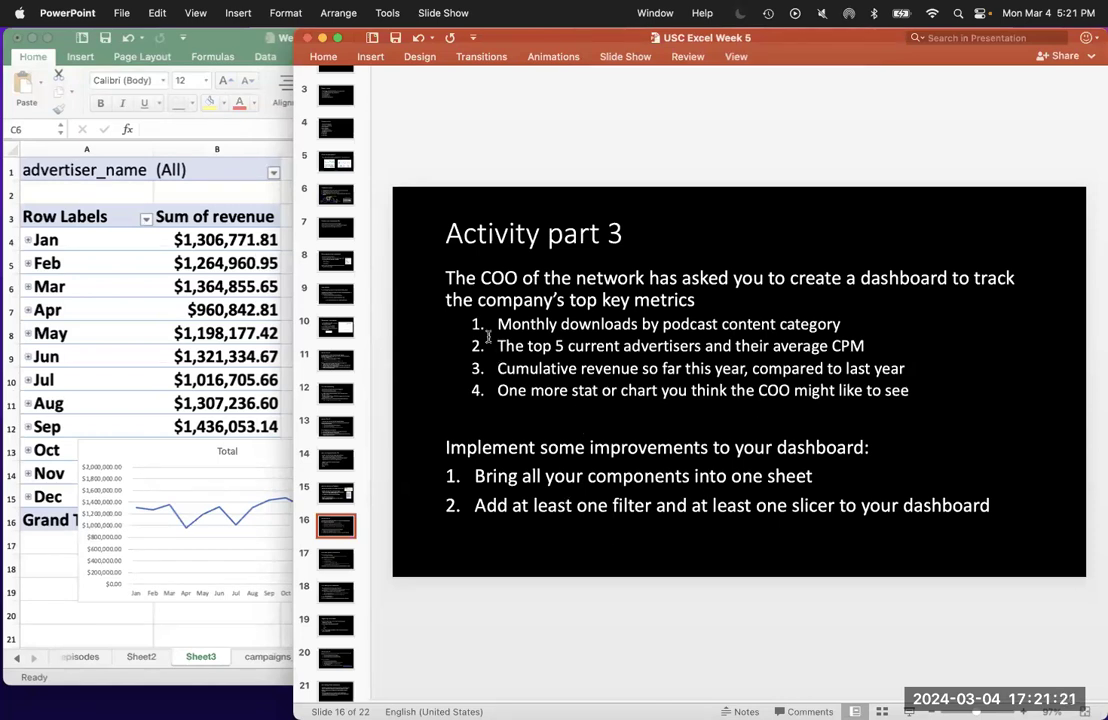
click(203, 354)
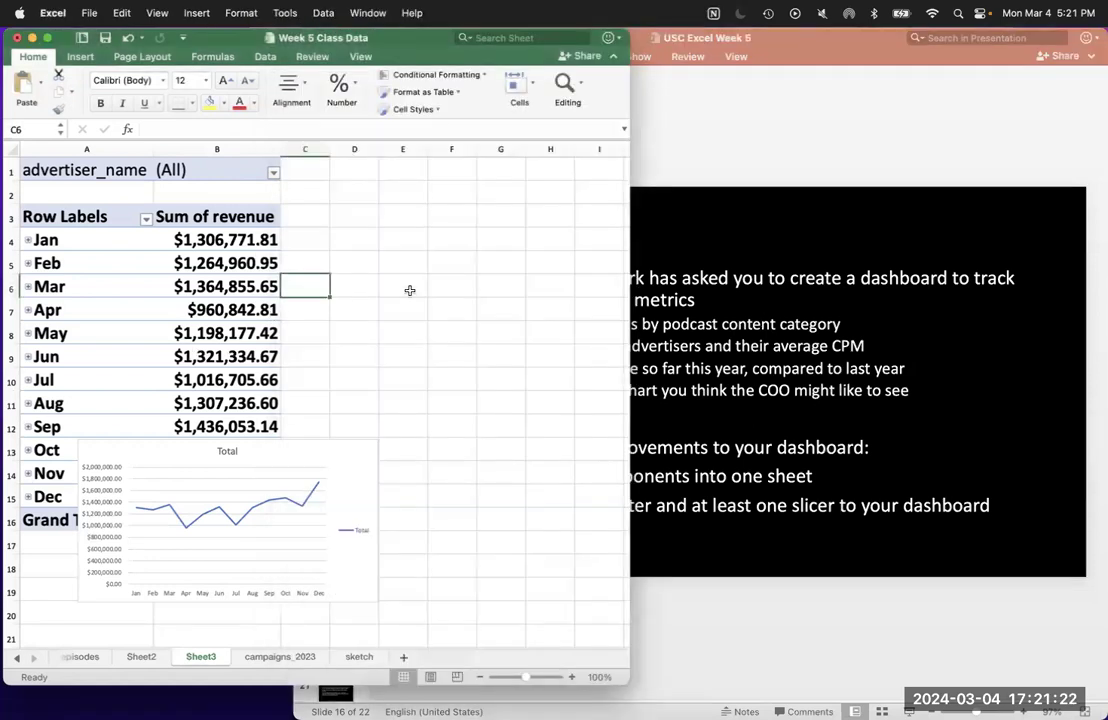
Look over the advertiser_name report filter's list and remove the field from the pivot table's filters.
click(200, 170)
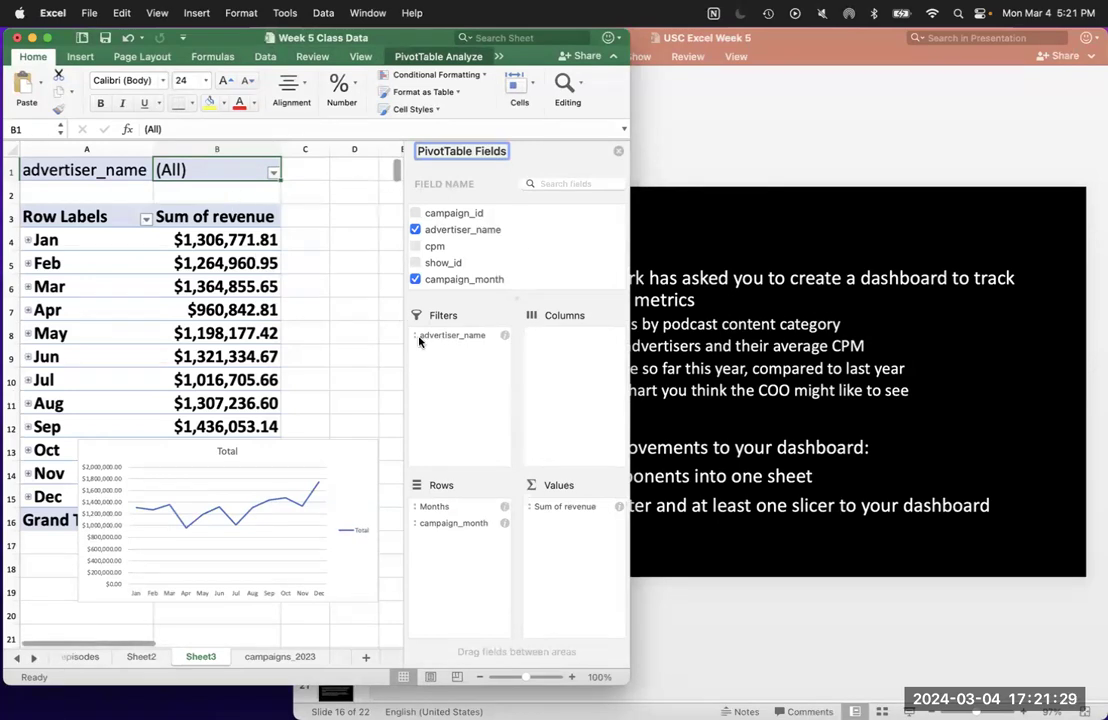
drag(440, 334, 467, 368)
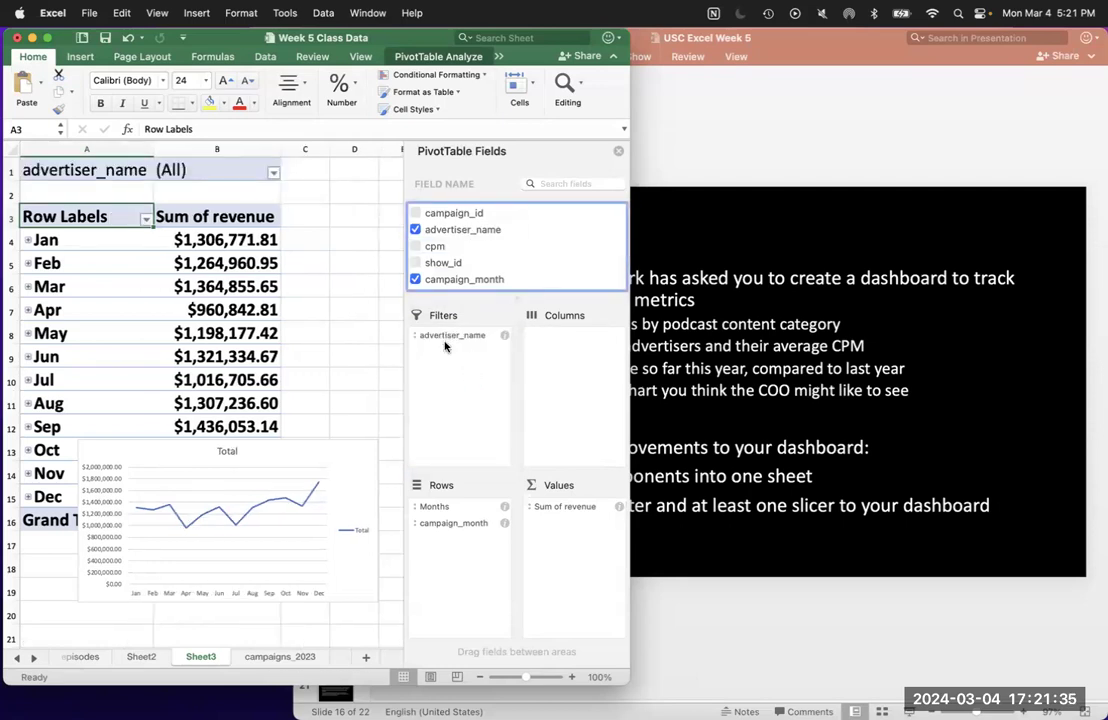
click(273, 173)
click(288, 186)
click(462, 246)
drag(462, 246, 299, 188)
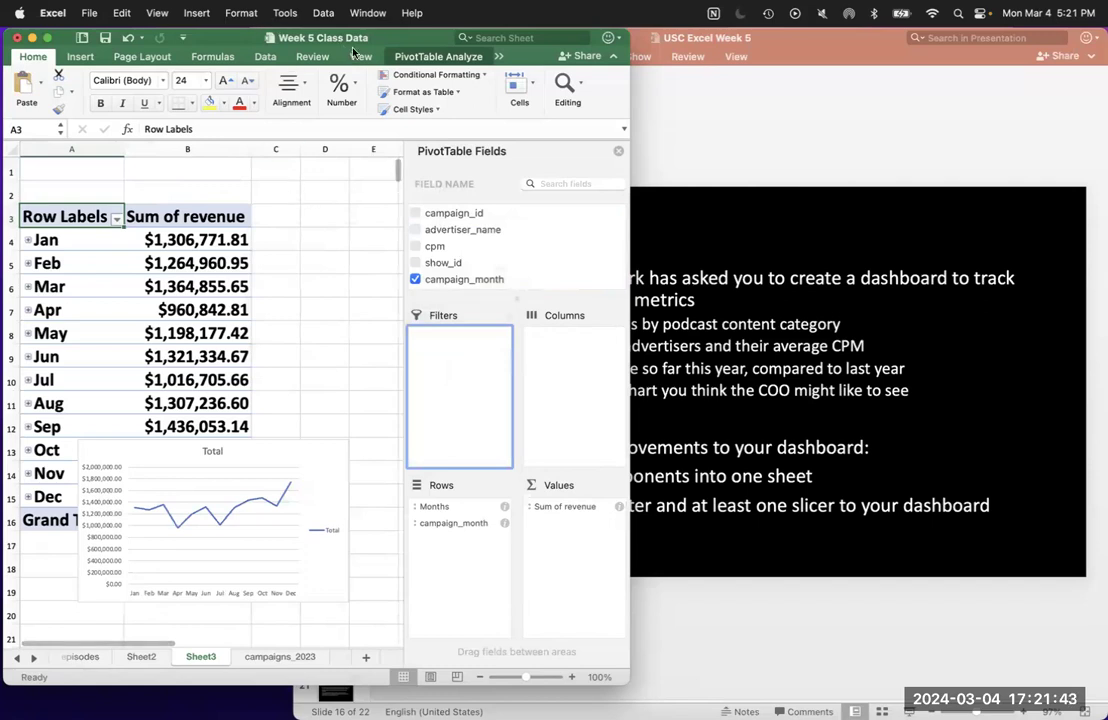
Insert an advertiser_name slicer for the revenue line chart and place it in the empty area beside the pivot table.
click(302, 445)
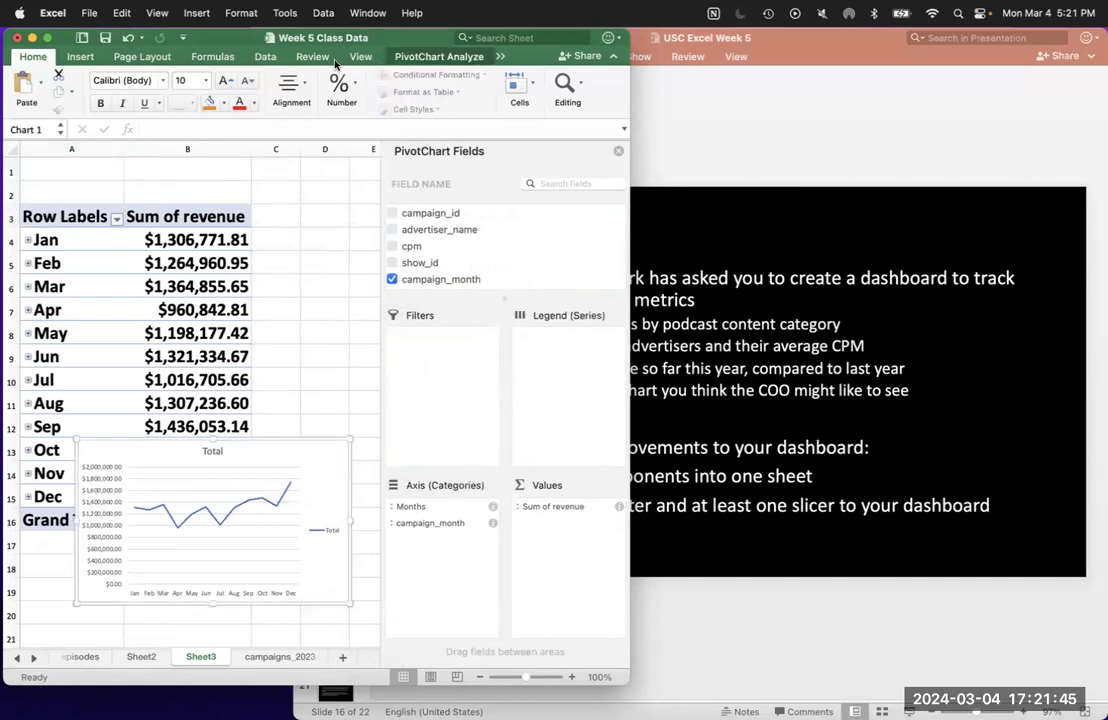
click(423, 57)
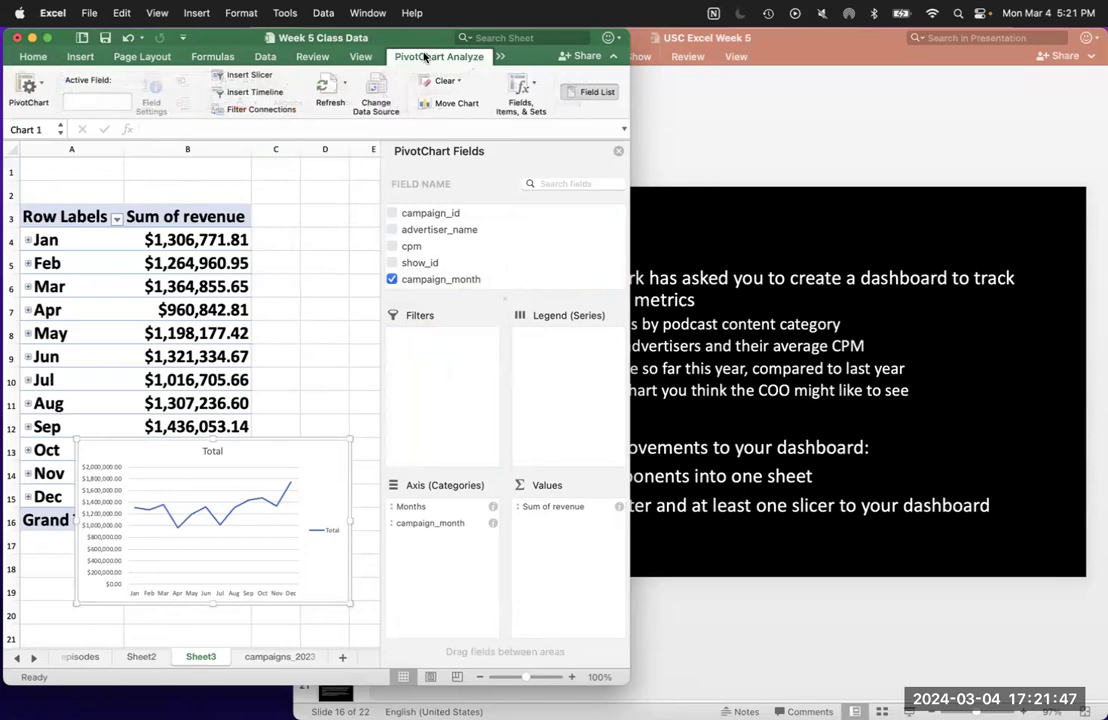
click(237, 76)
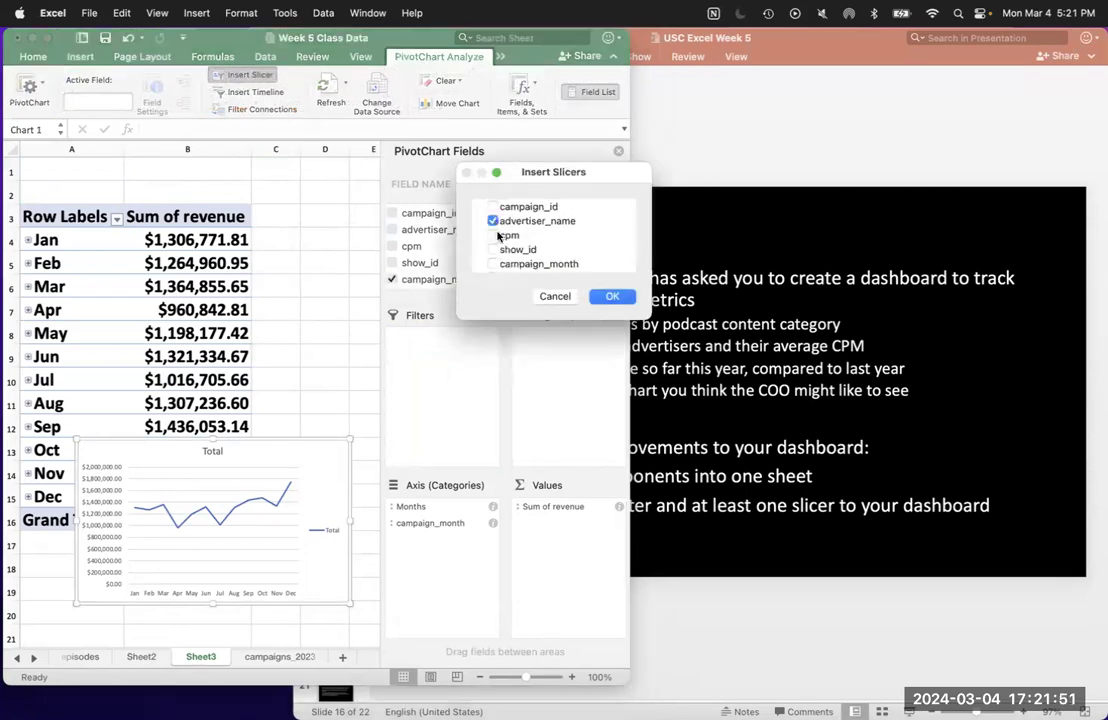
click(606, 298)
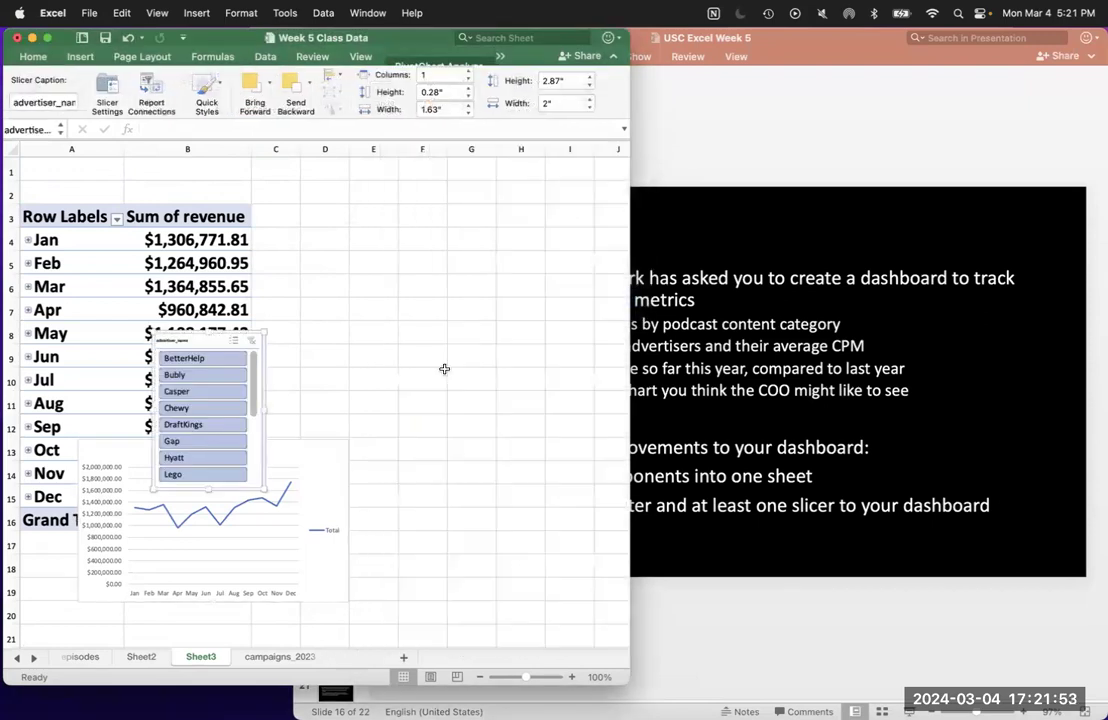
drag(219, 339, 354, 268)
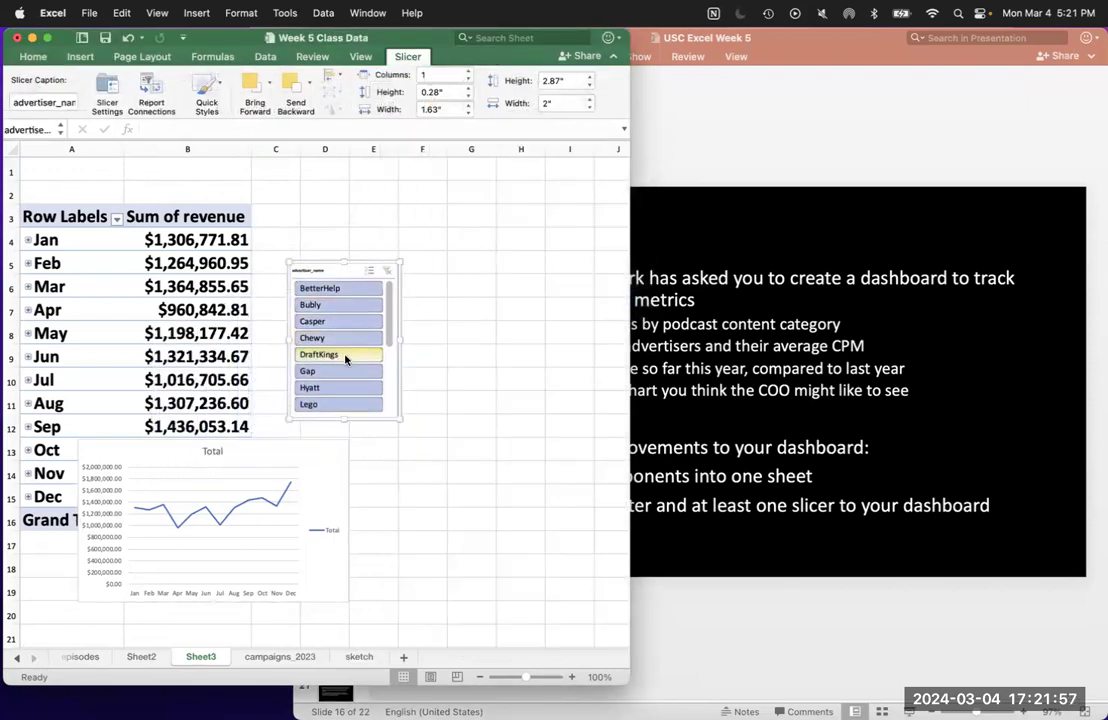
Filter the revenue to DraftKings and to Gap with the slicer, clear the filter, and switch to PowerPoint's Activity part 3 slide.
click(341, 355)
click(344, 374)
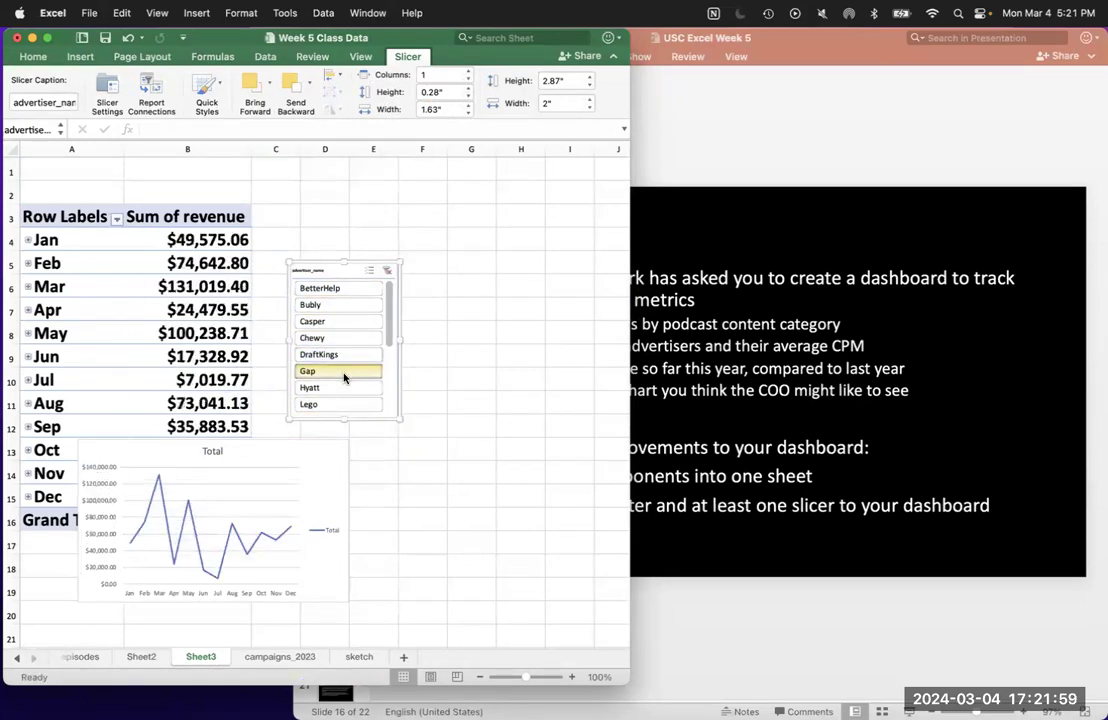
click(665, 247)
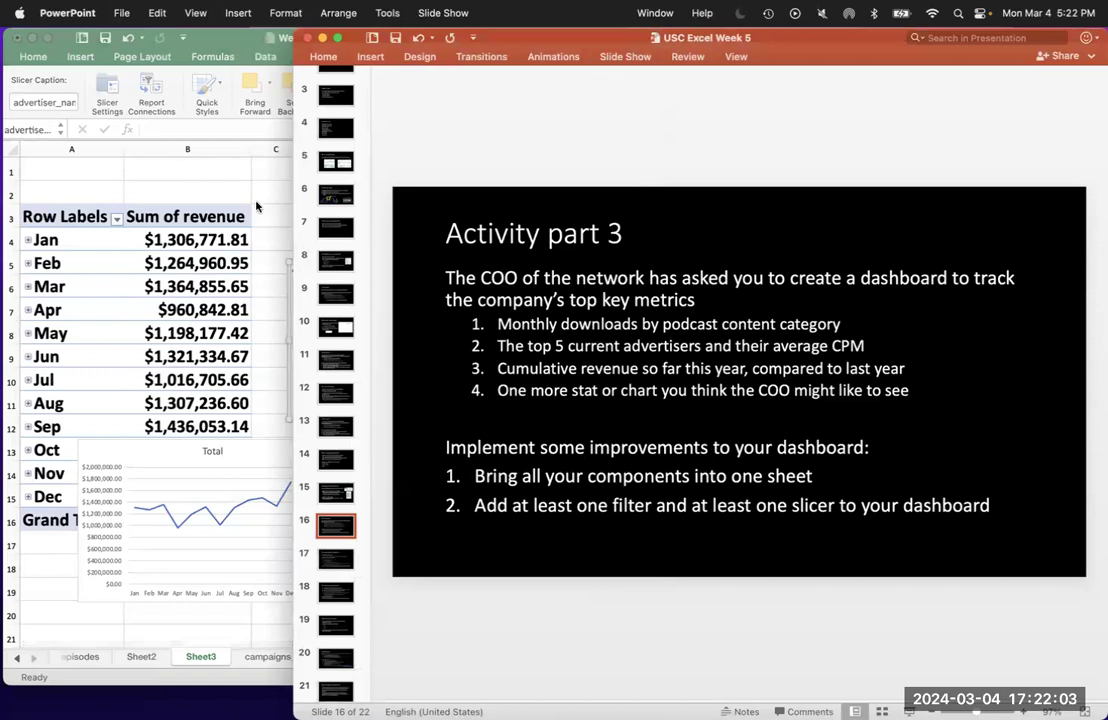
Examine the placement options for moving the revenue pivot table, cancel the move, and switch back to PowerPoint's Activity part 3 slide.
click(150, 214)
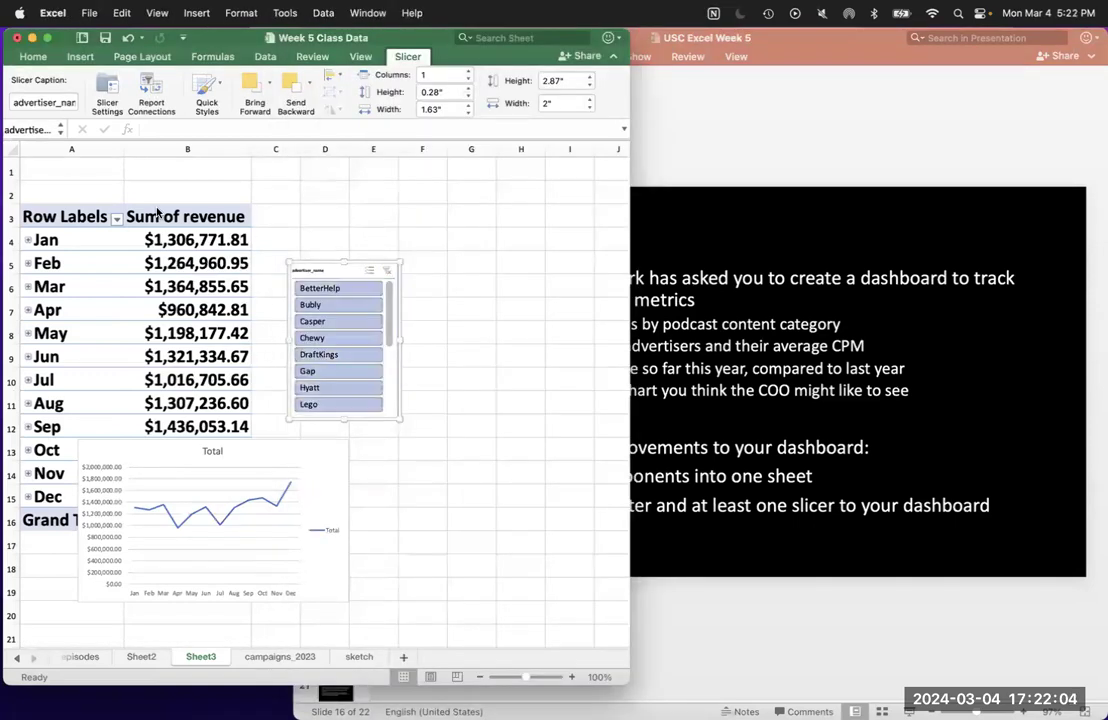
click(87, 252)
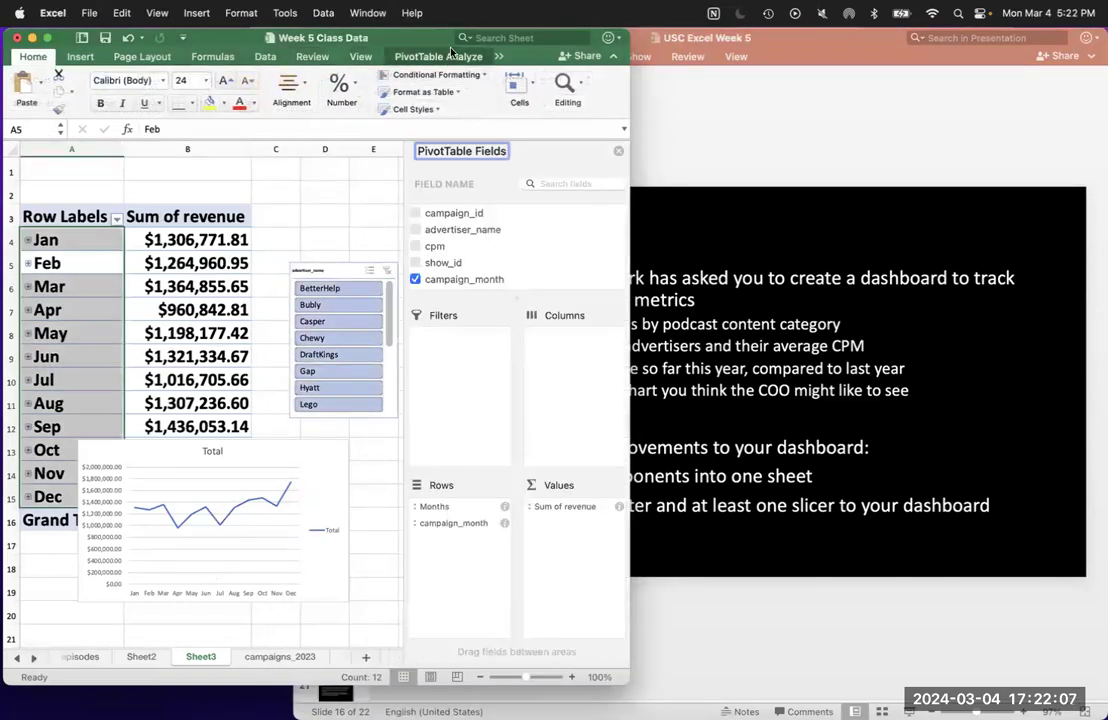
click(450, 54)
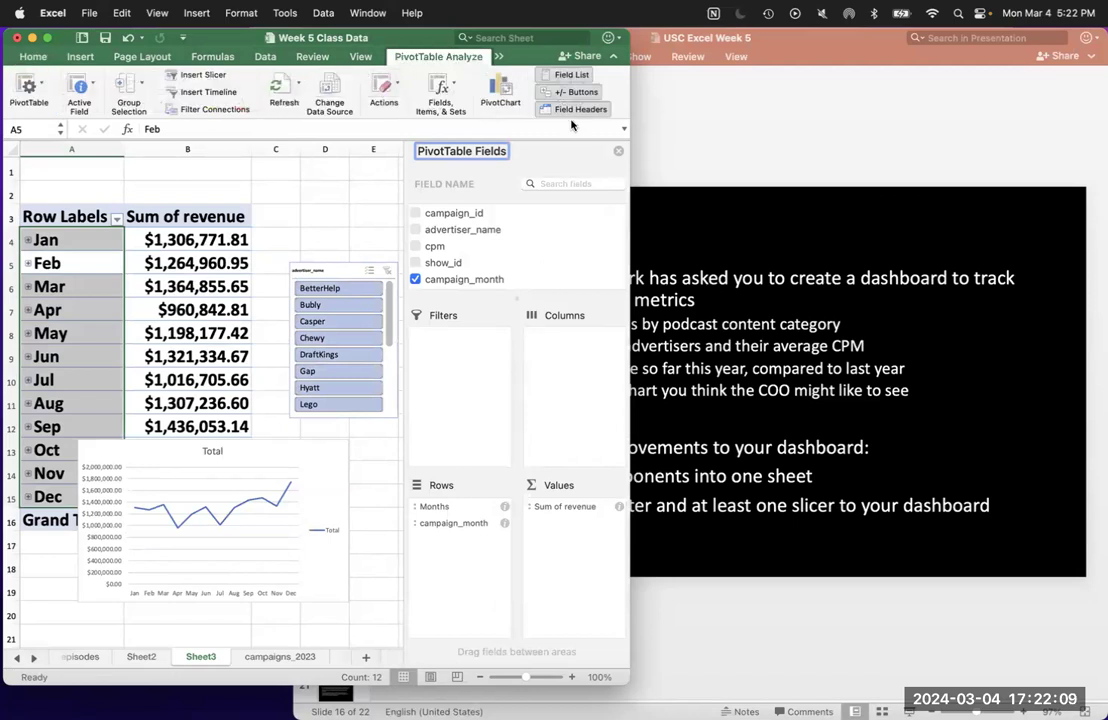
click(392, 90)
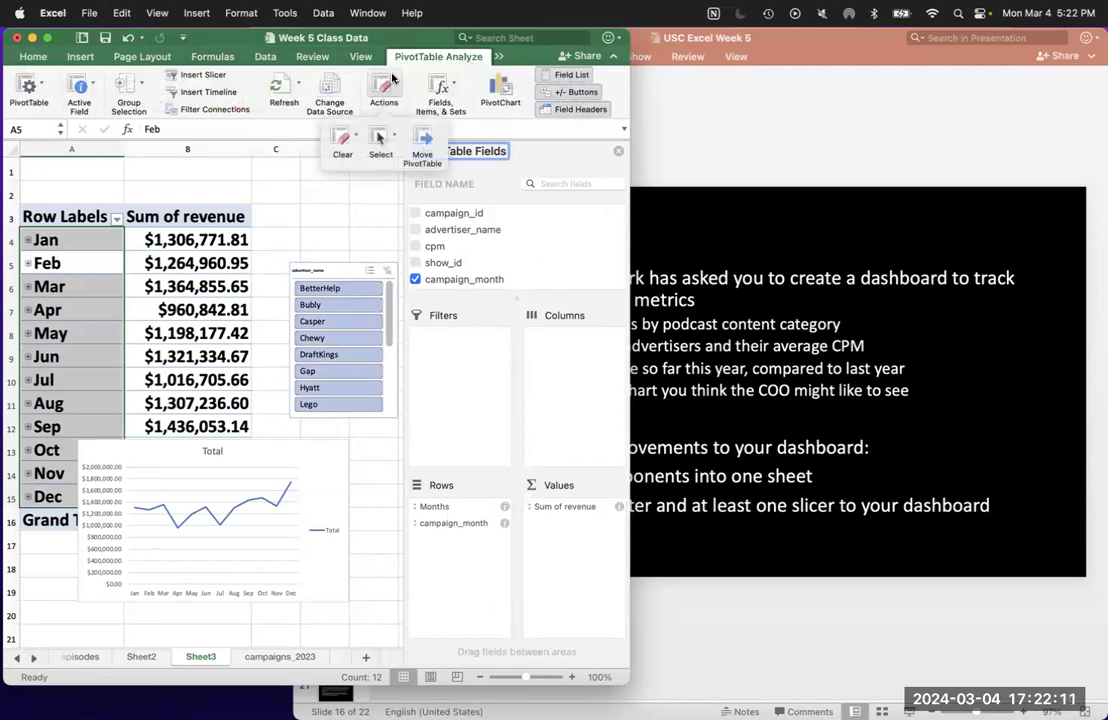
click(426, 141)
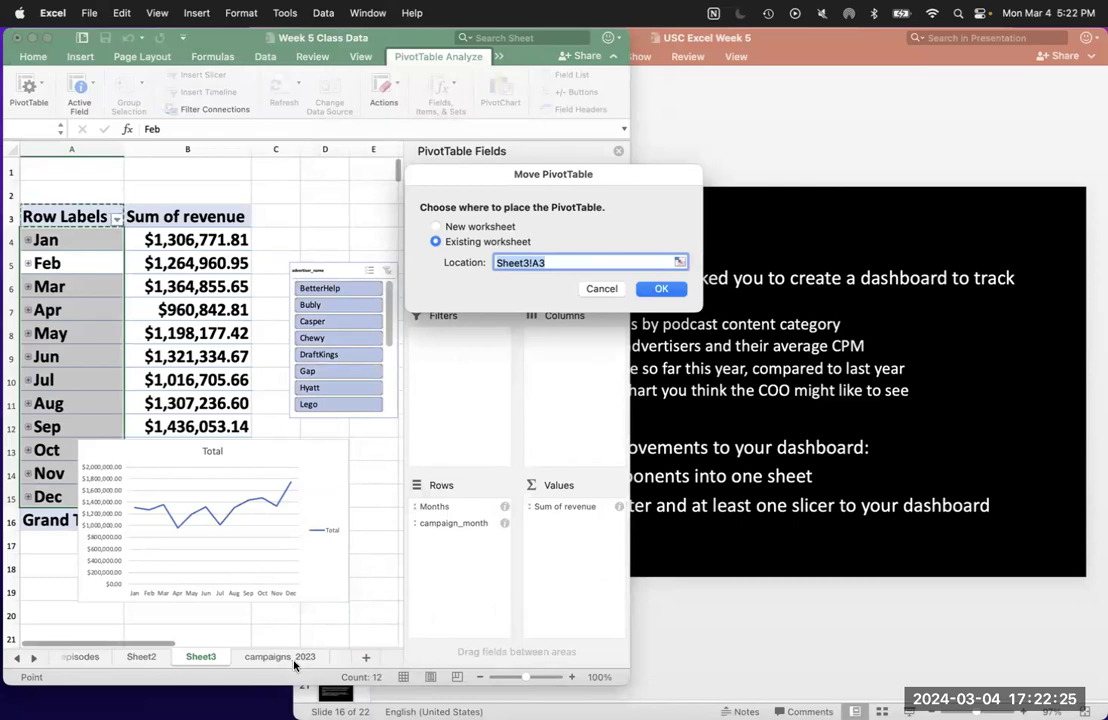
click(602, 289)
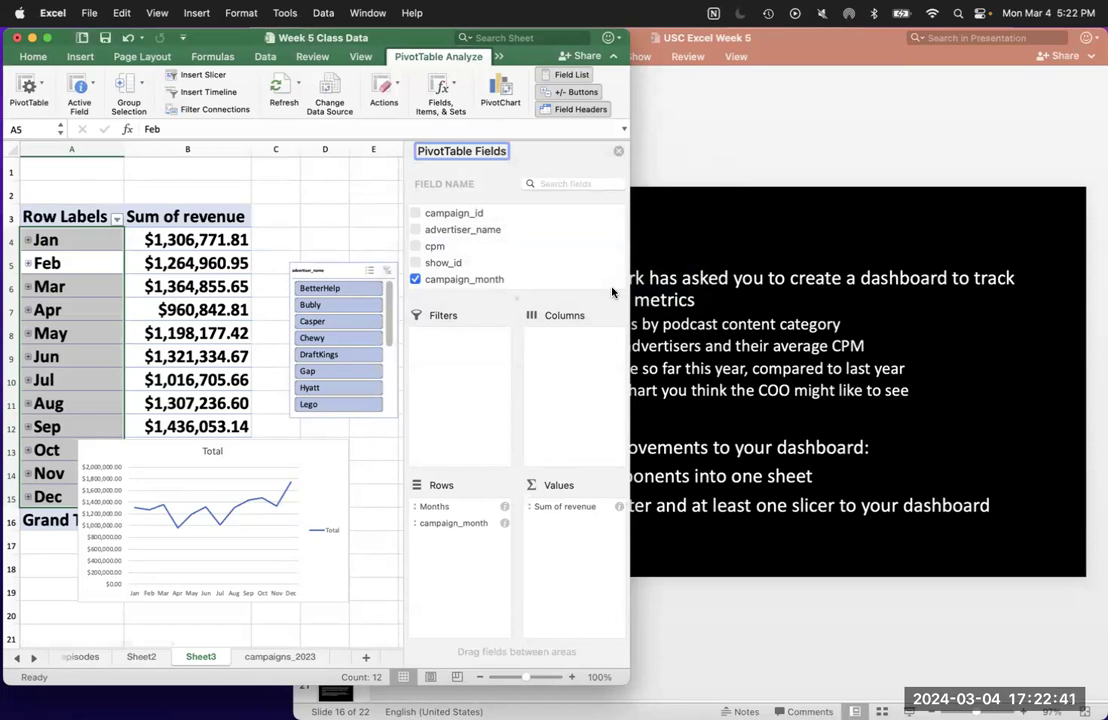
click(870, 413)
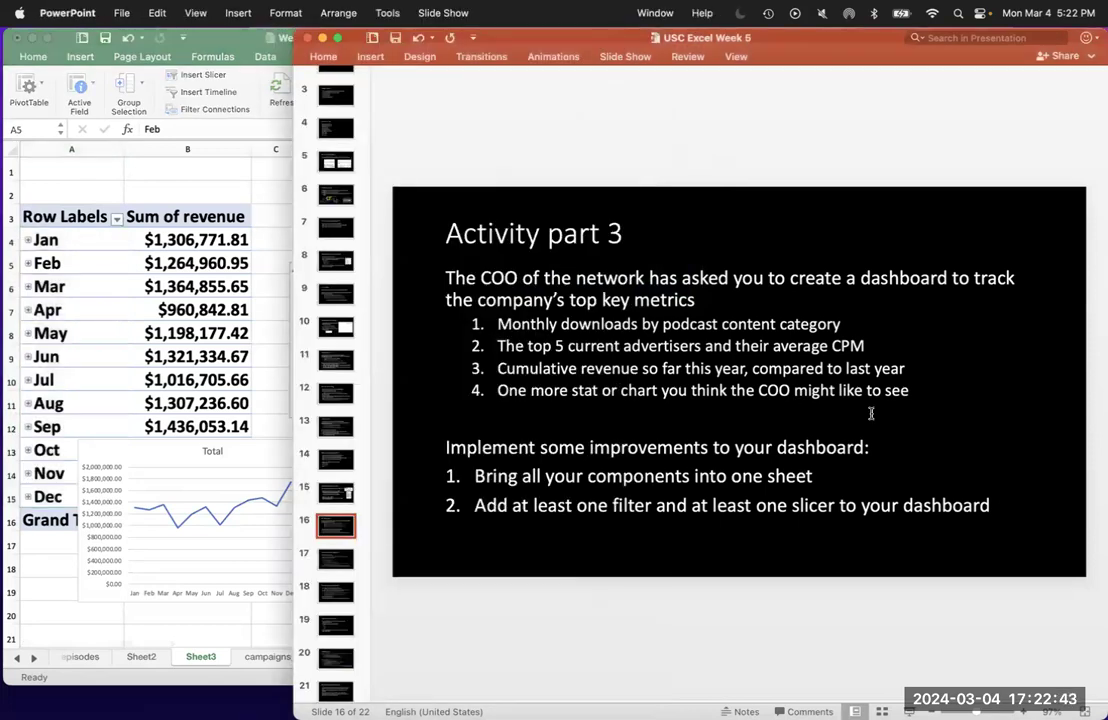
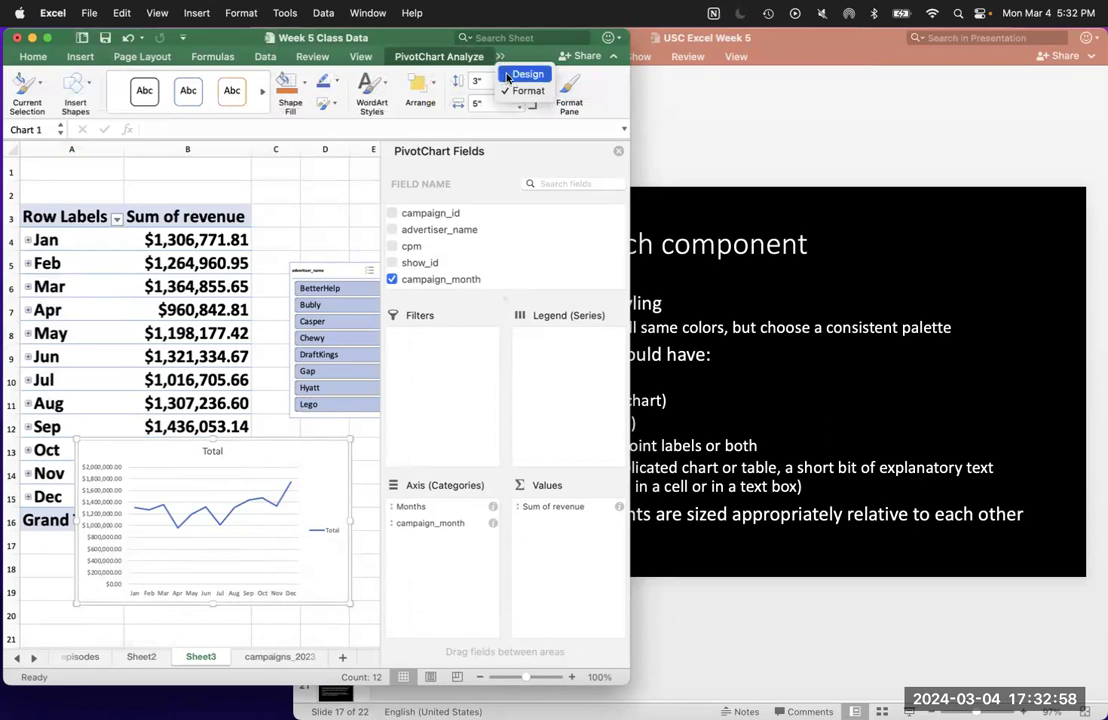
Add a vertical axis title reading "Revenue" to the revenue line chart.
click(522, 74)
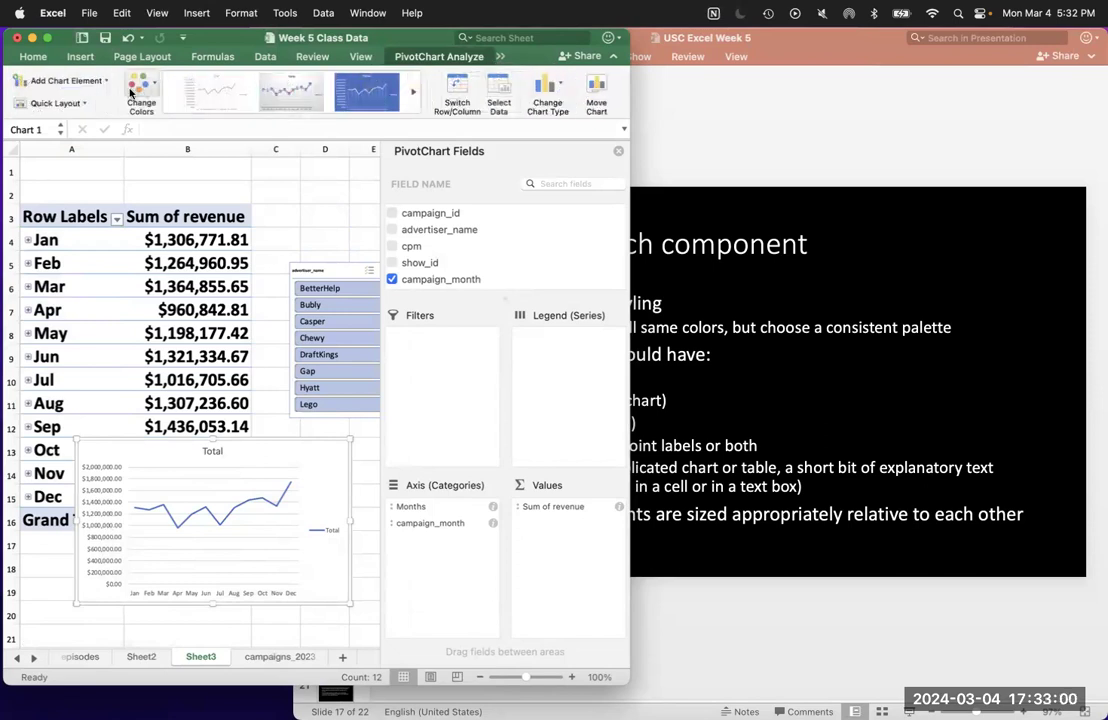
click(77, 82)
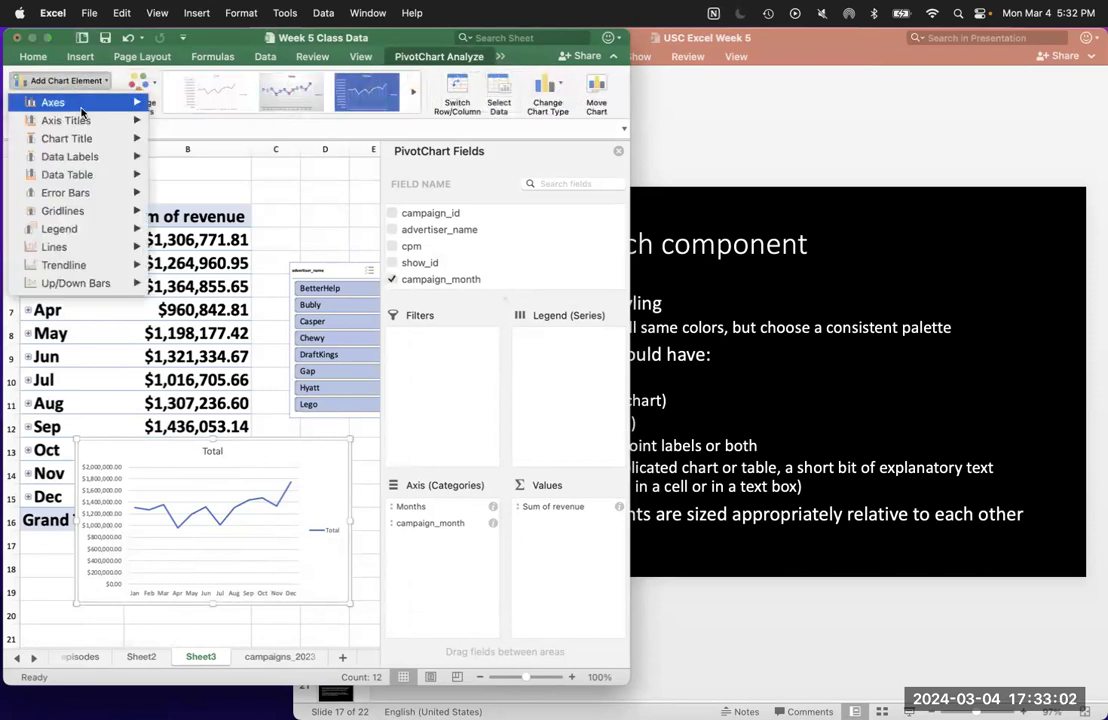
mouse_move(83, 138)
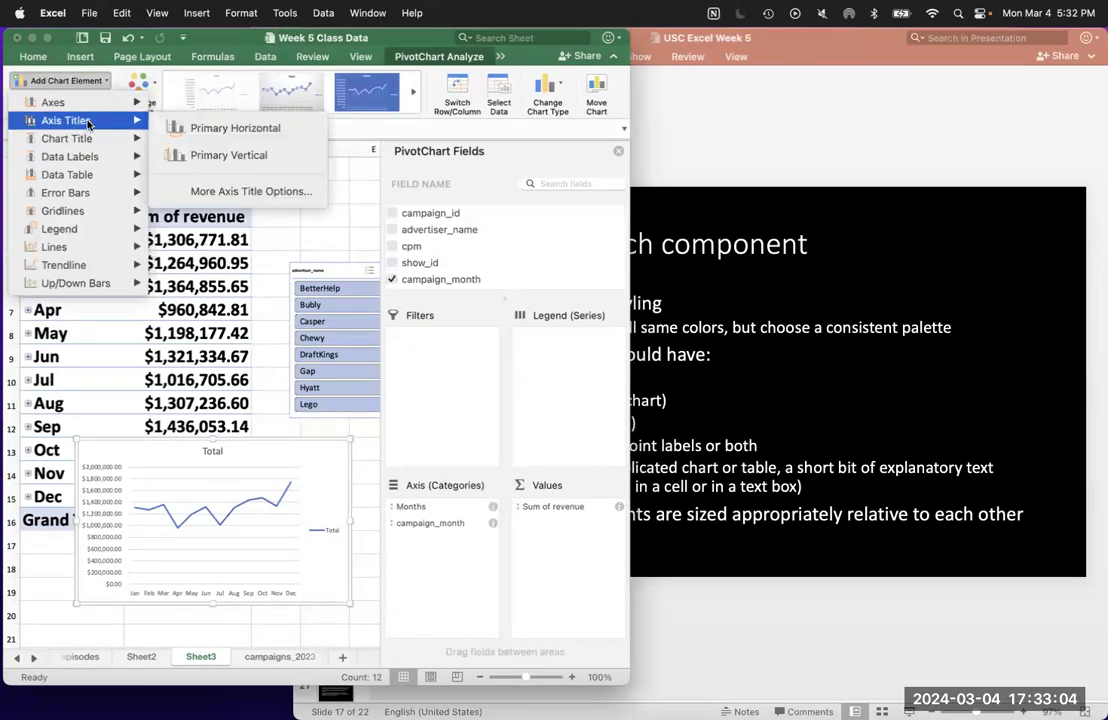
click(199, 152)
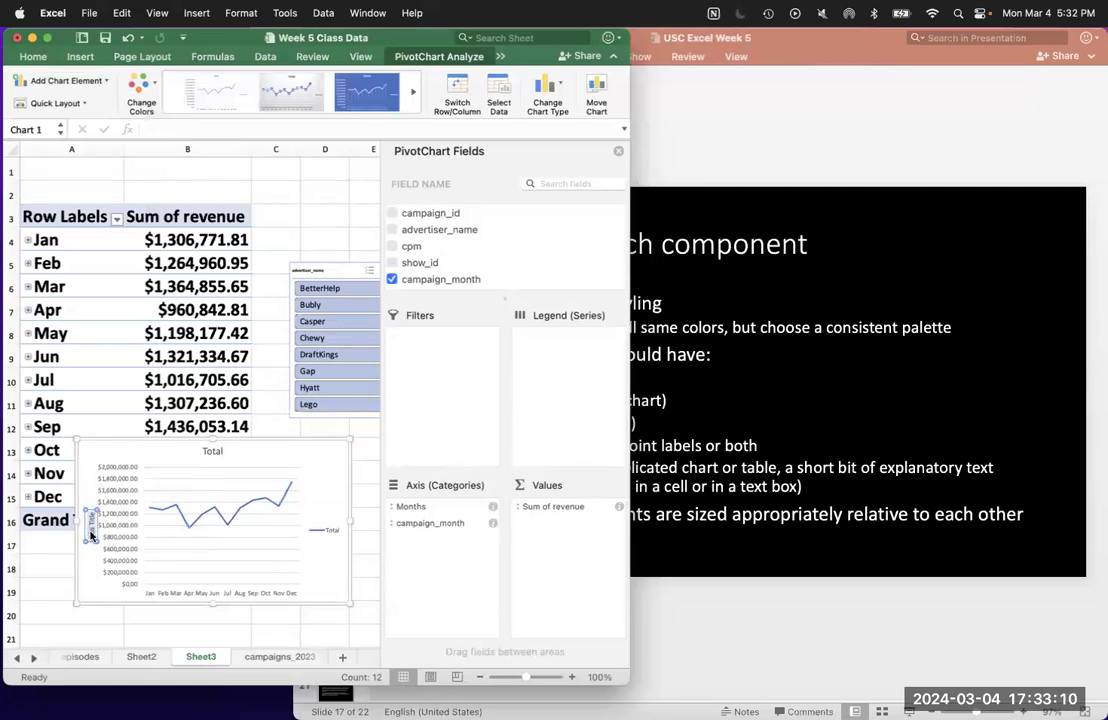
text(Revenue)
click(92, 561)
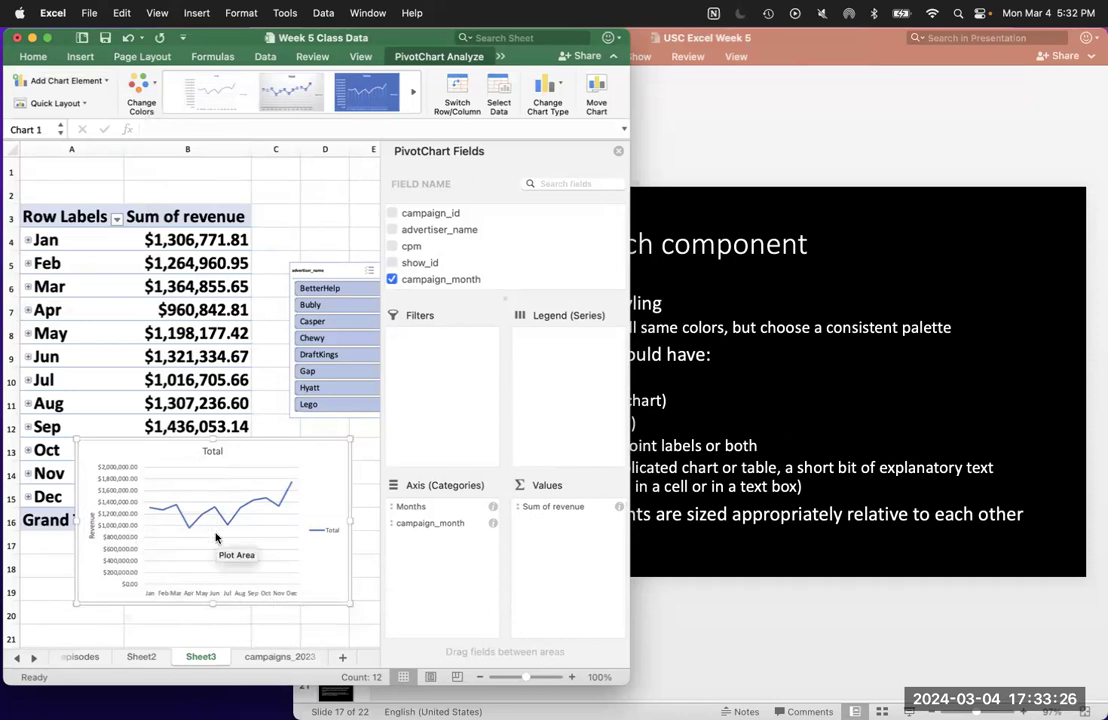
Add a horizontal axis title reading "Month (2023)" to the revenue line chart.
click(66, 80)
mouse_move(88, 127)
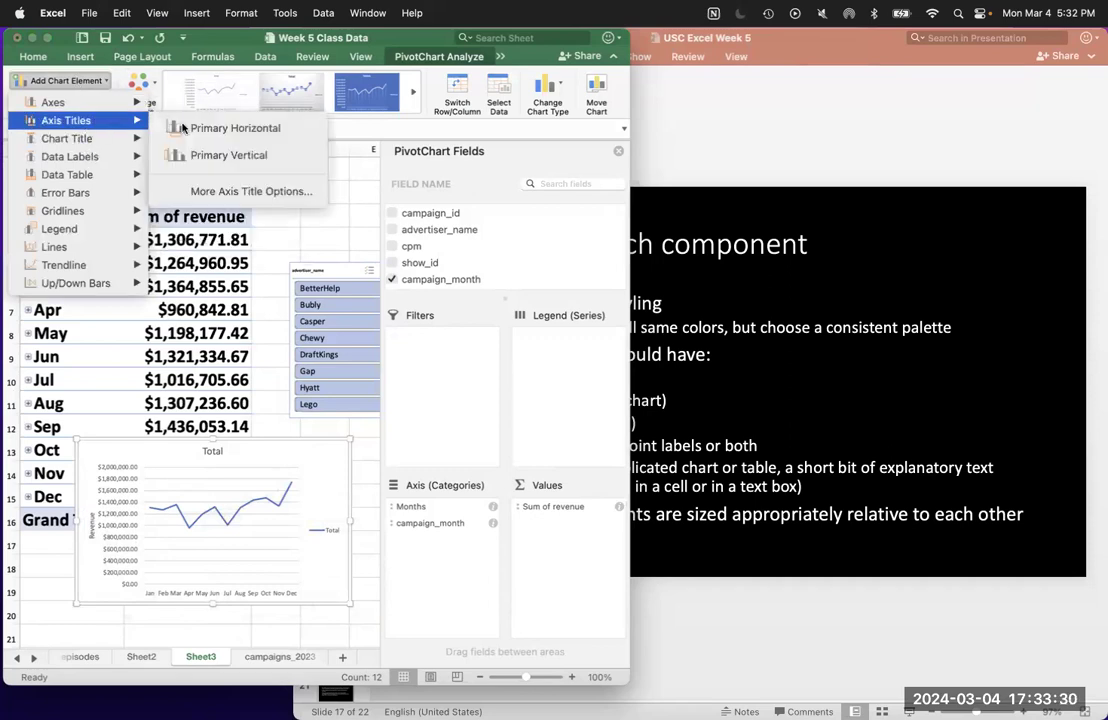
click(228, 127)
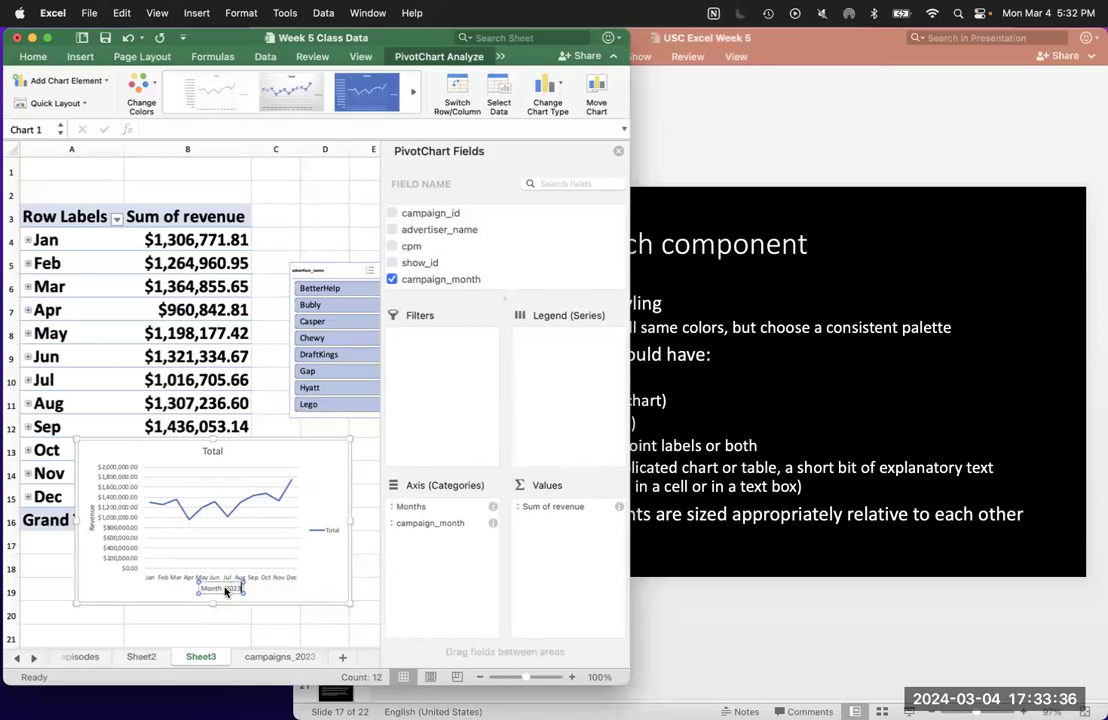
Change the line chart's title to "Monthly Revenue".
click(215, 451)
double_click(215, 451)
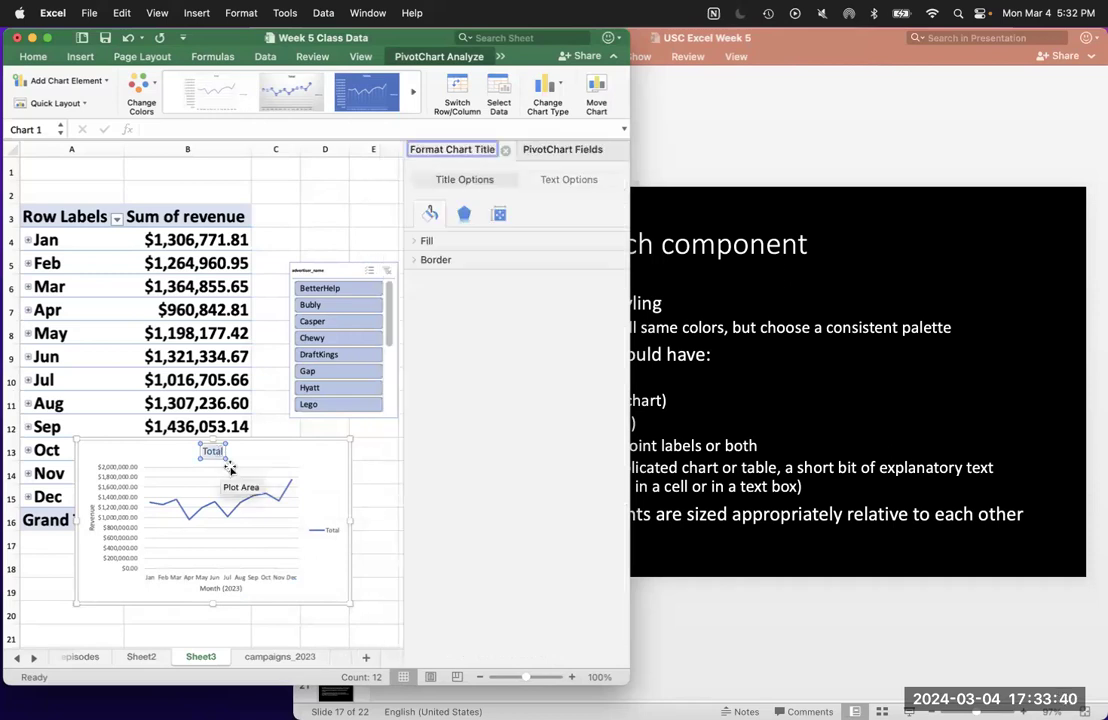
double_click(213, 452)
text(Monthly Rev)
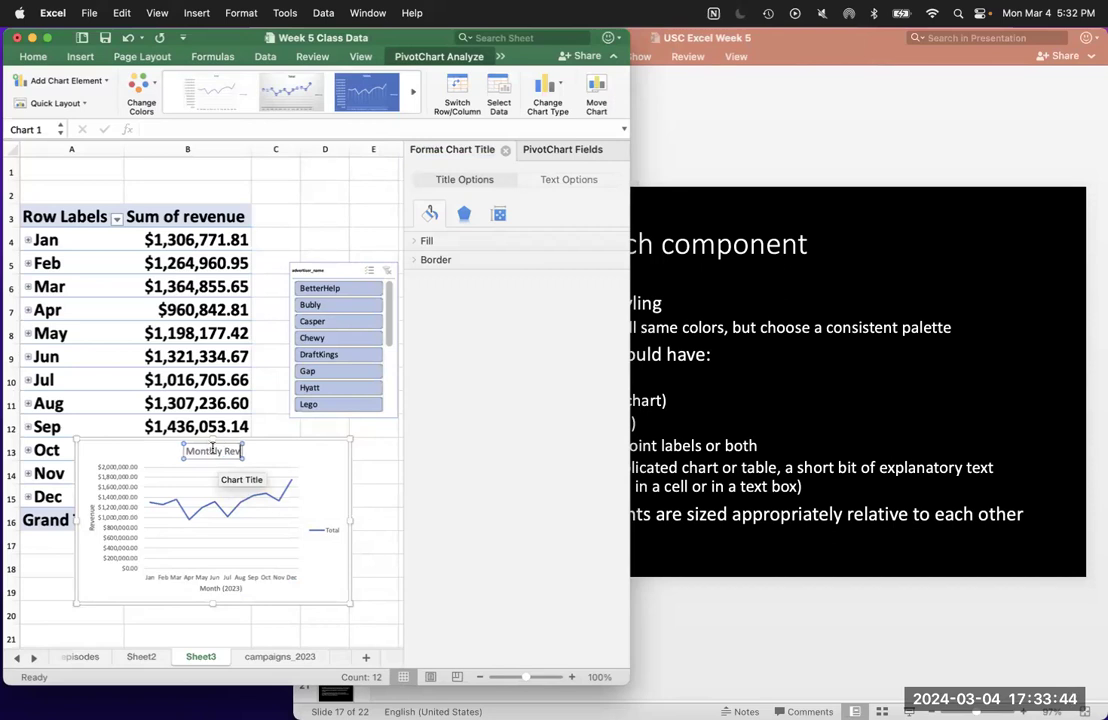
text(enuw)
key(BackSpace)
text(e)
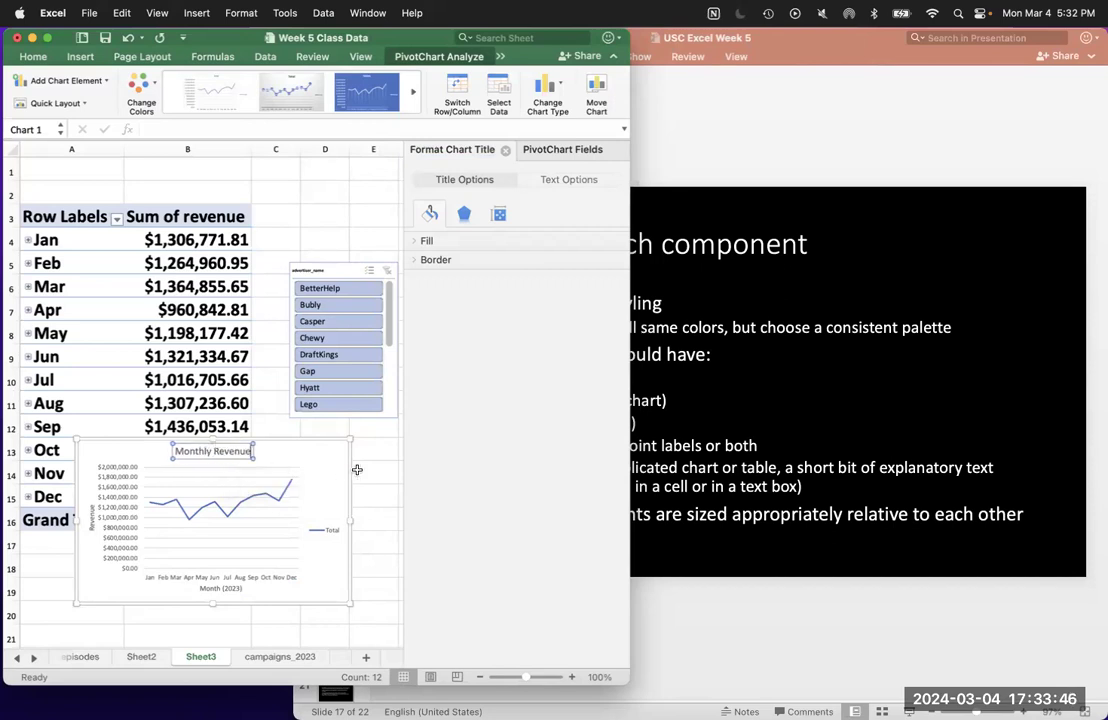
click(357, 466)
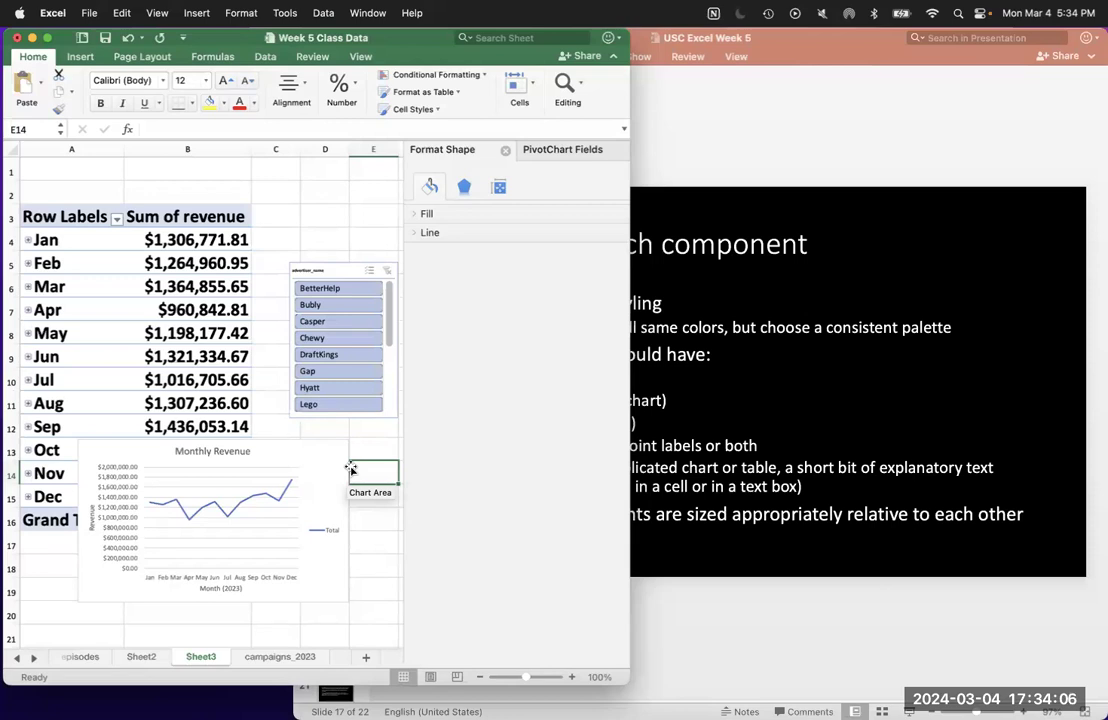
Check PowerPoint's Formatting each component slide, return to Excel, and examine the legend placement options for the Monthly Revenue chart.
click(638, 410)
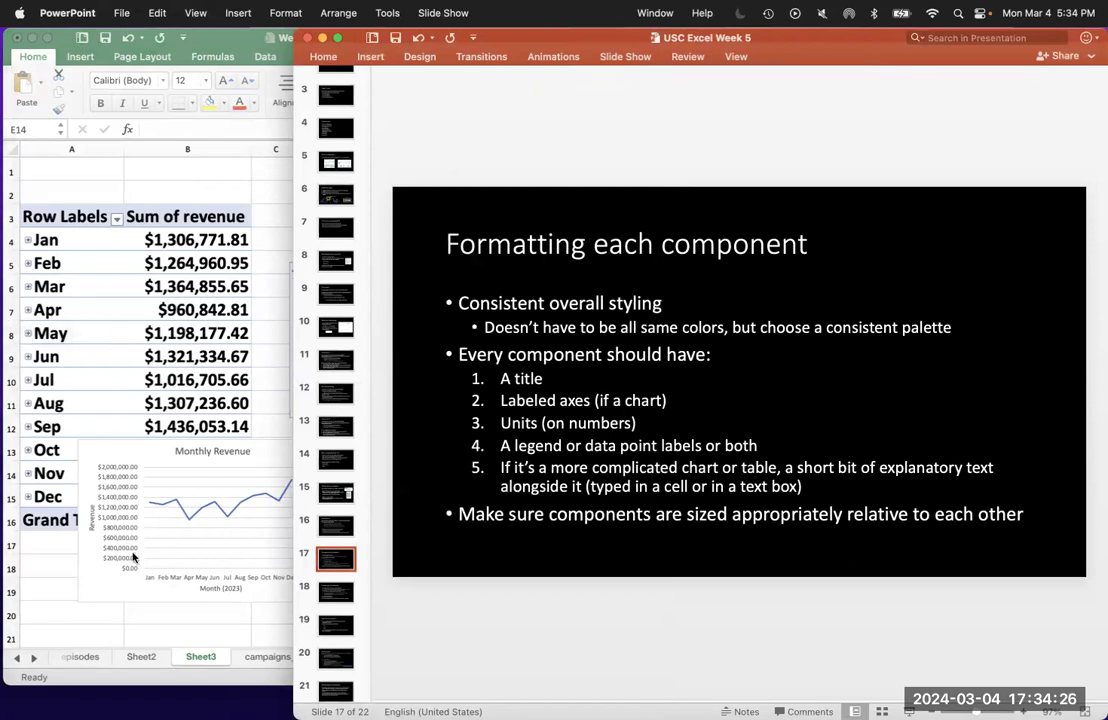
click(106, 598)
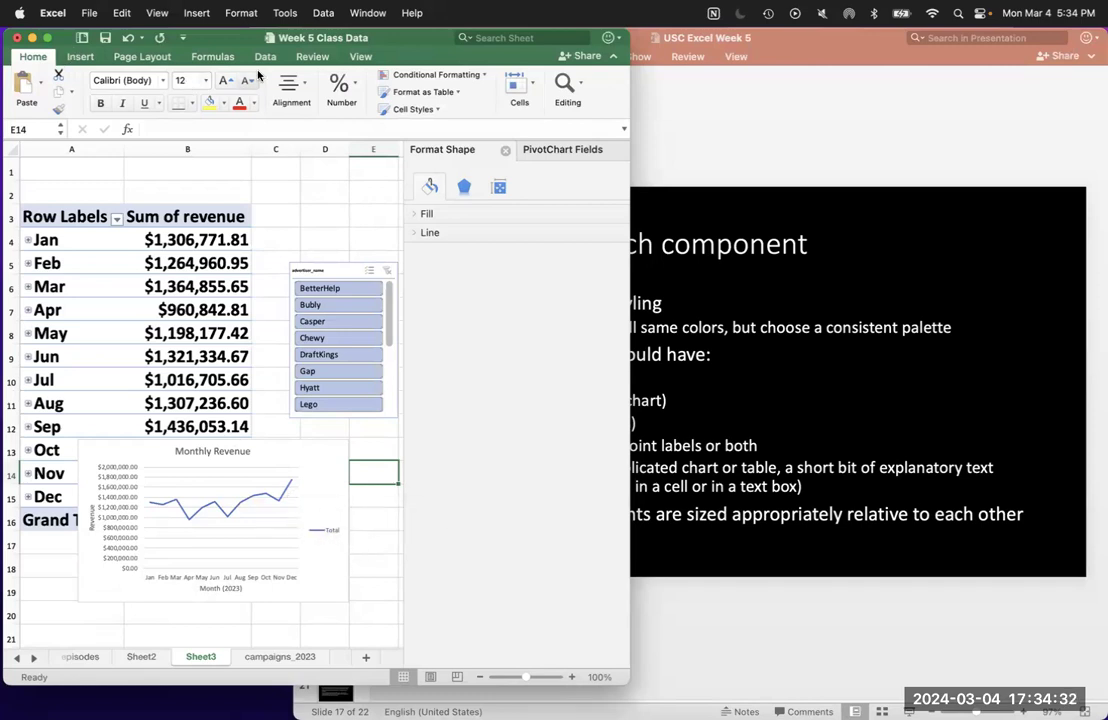
click(304, 466)
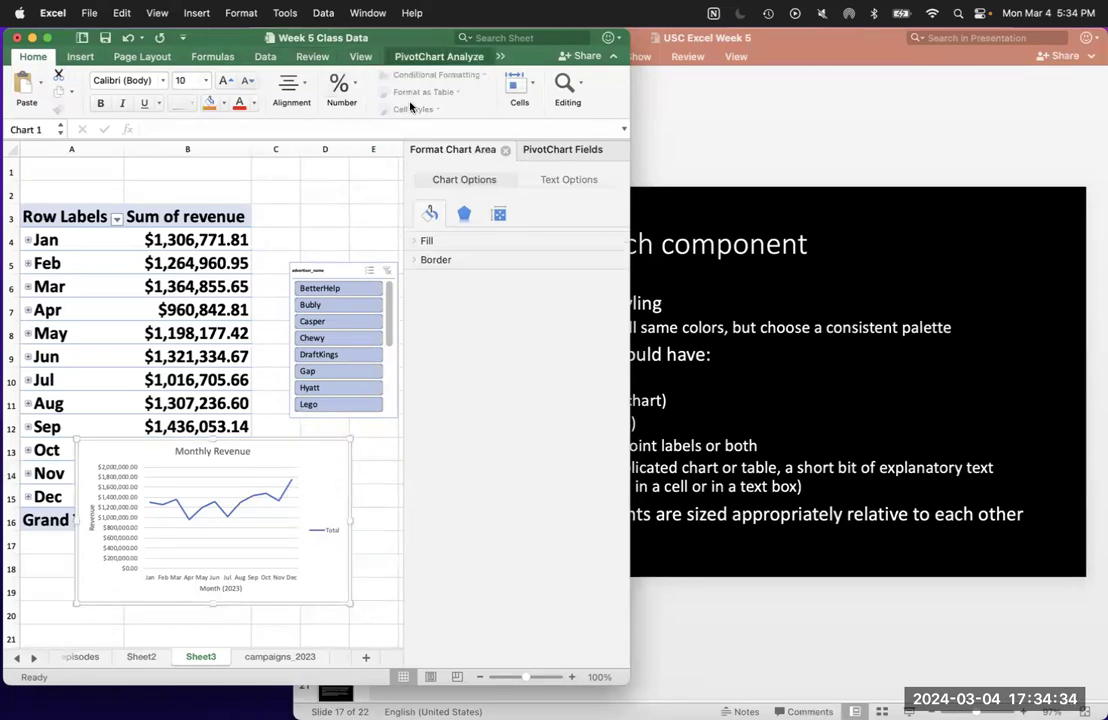
click(440, 56)
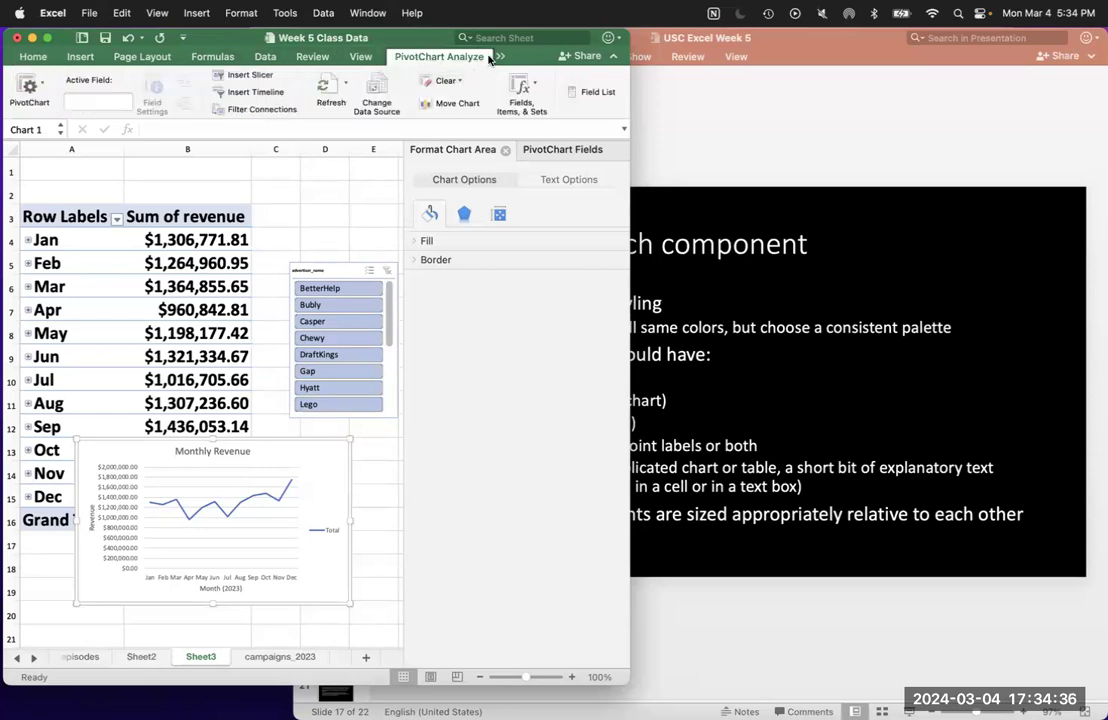
click(500, 56)
click(509, 74)
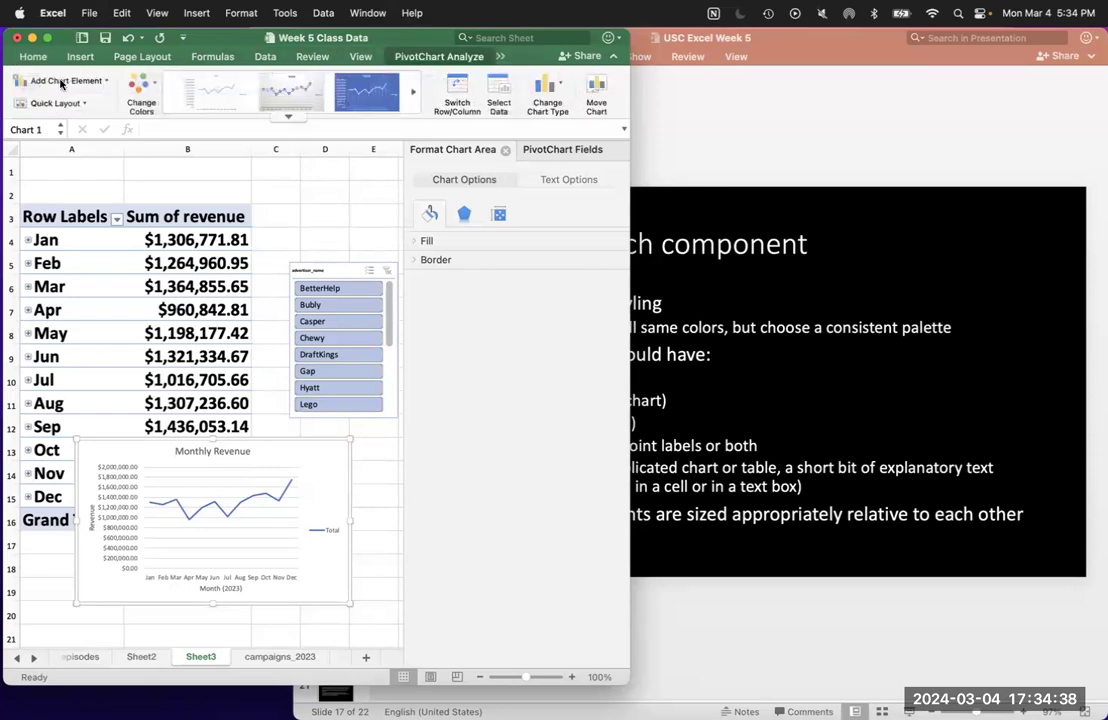
click(60, 80)
mouse_move(80, 230)
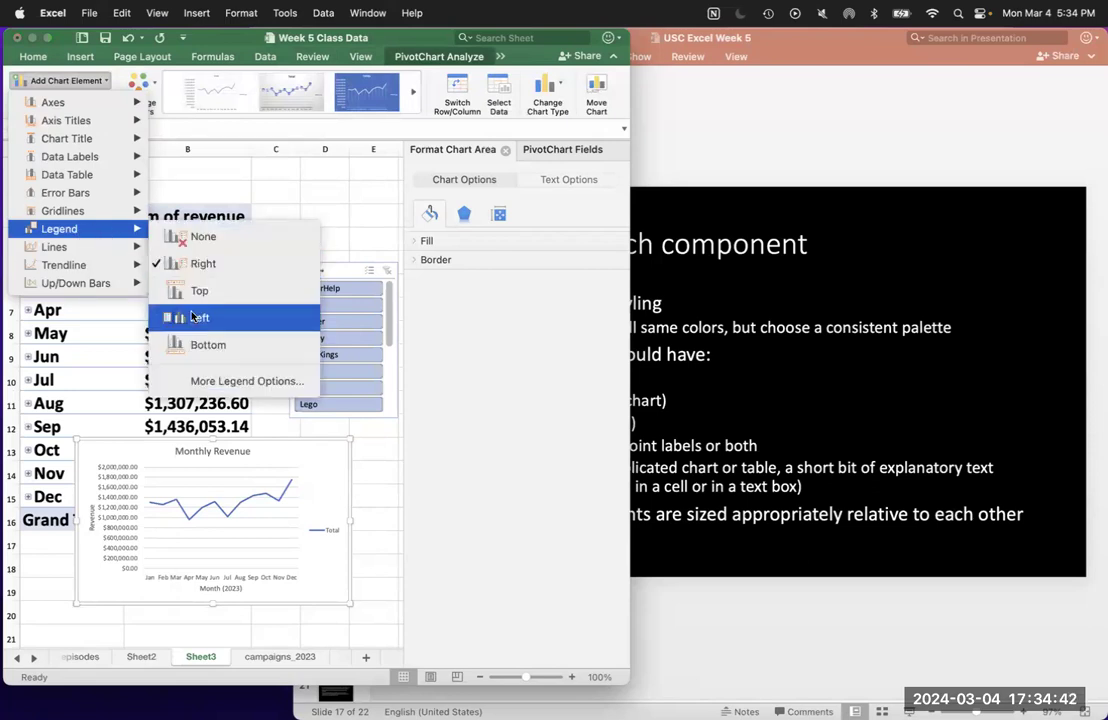
click(316, 458)
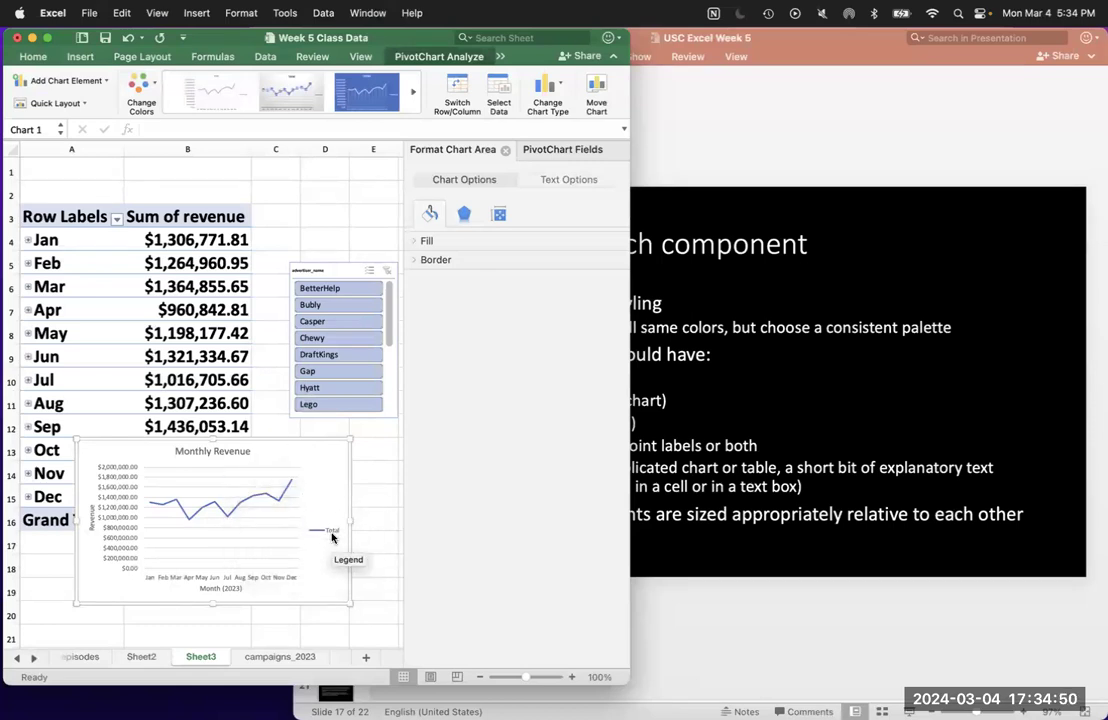
Compare the Monthly Revenue chart with the requirements on PowerPoint's Formatting each component slide.
click(778, 419)
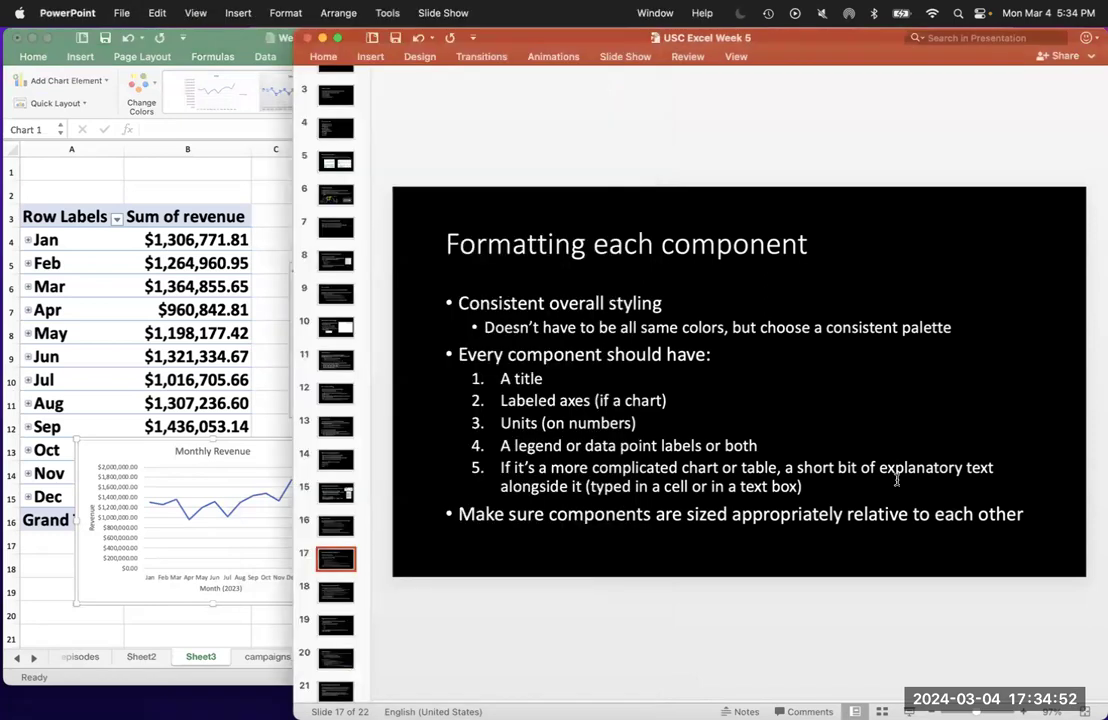
click(283, 433)
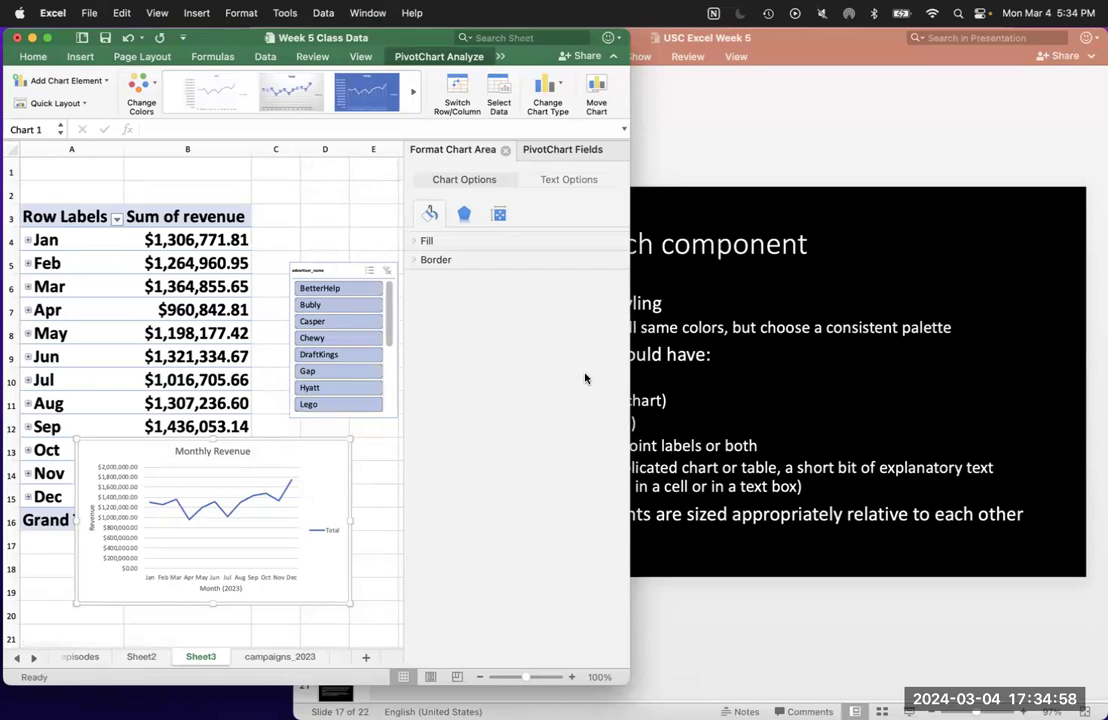
click(839, 308)
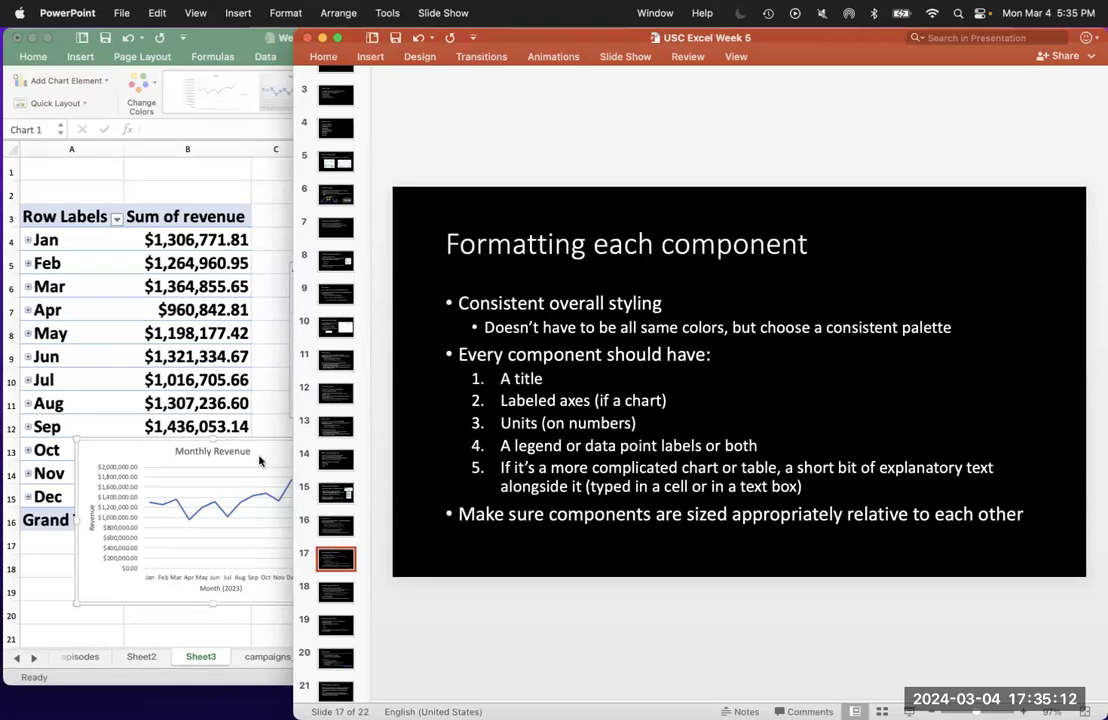
Return to Excel and look over the chart types available for the Monthly Revenue chart, without changing its type.
click(220, 424)
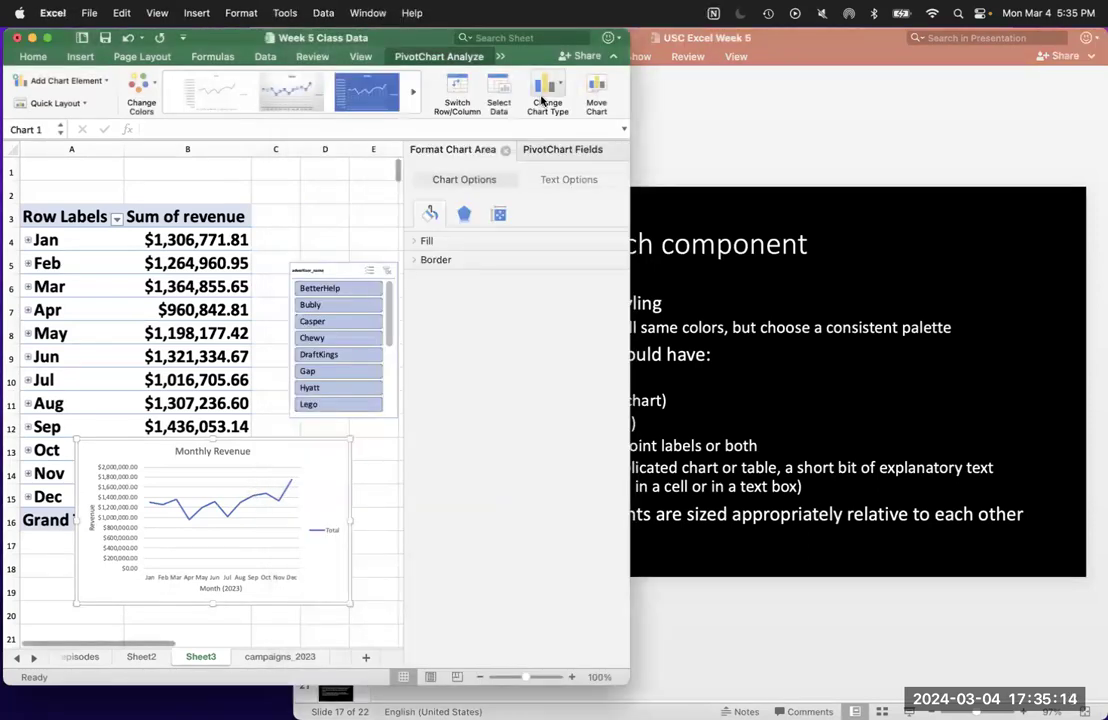
click(541, 100)
mouse_move(585, 170)
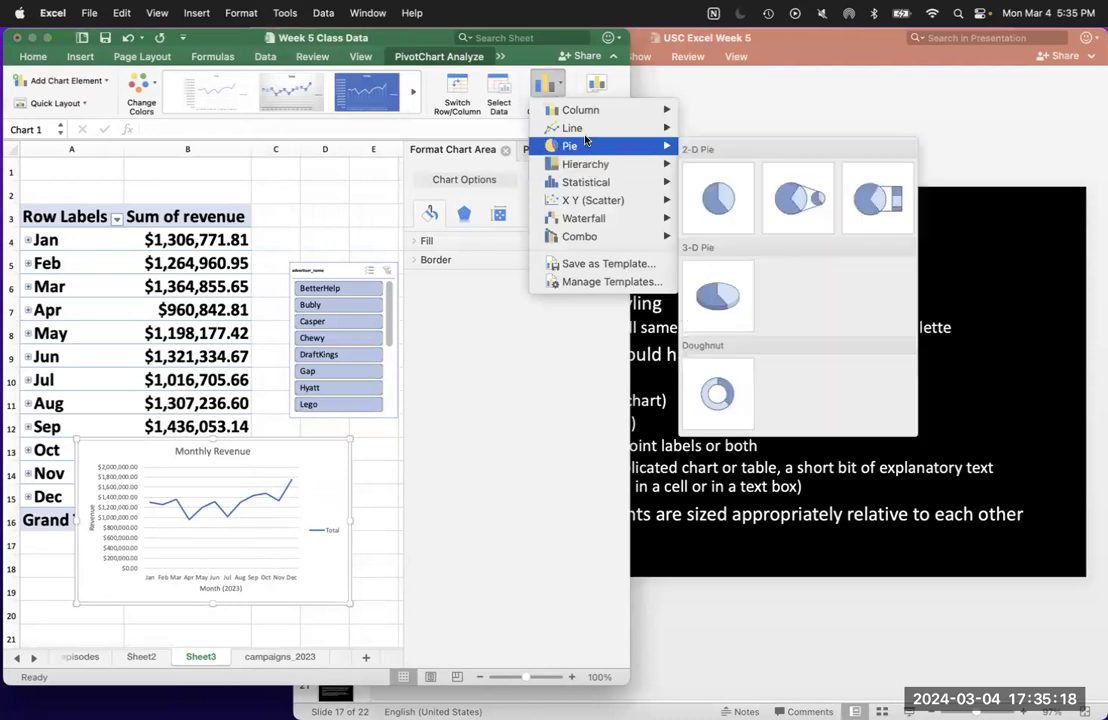
mouse_move(590, 239)
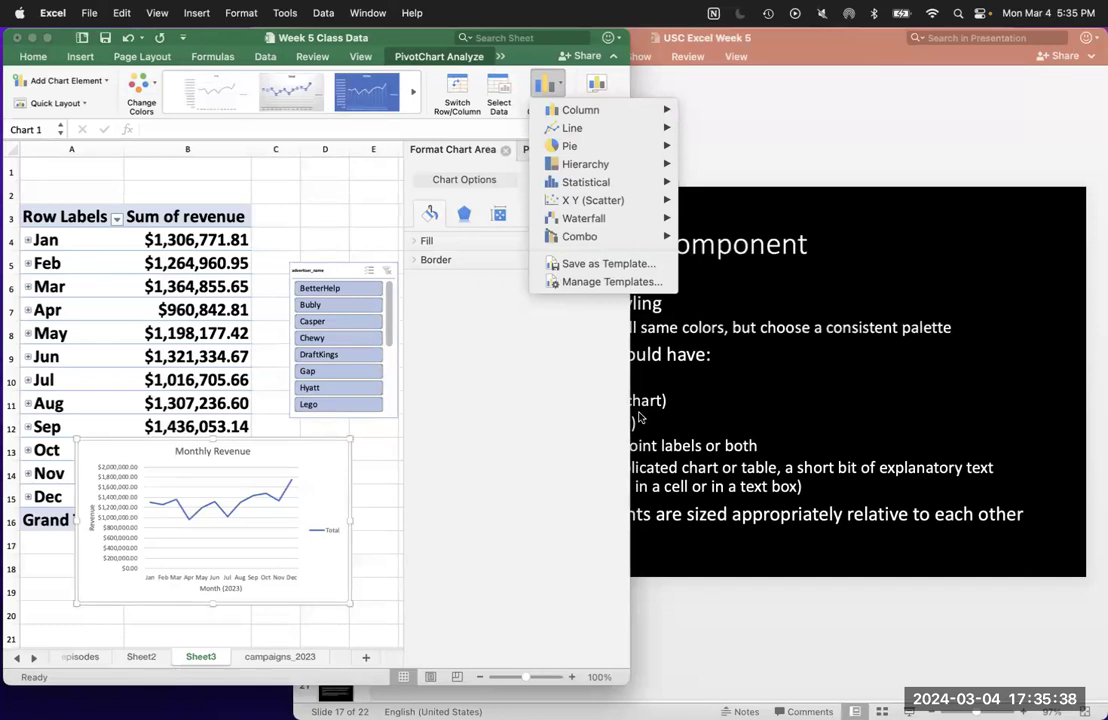
click(316, 446)
click(372, 446)
click(350, 486)
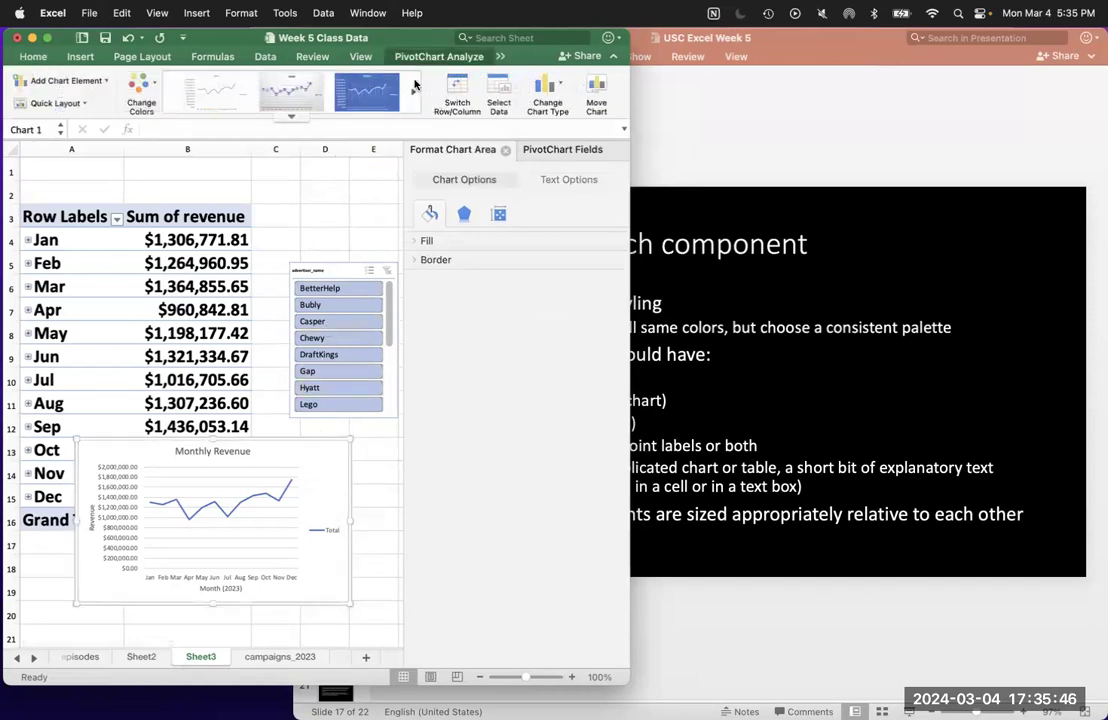
Examine the axis title, chart title and legend options available for the Monthly Revenue chart, without changing them.
click(499, 56)
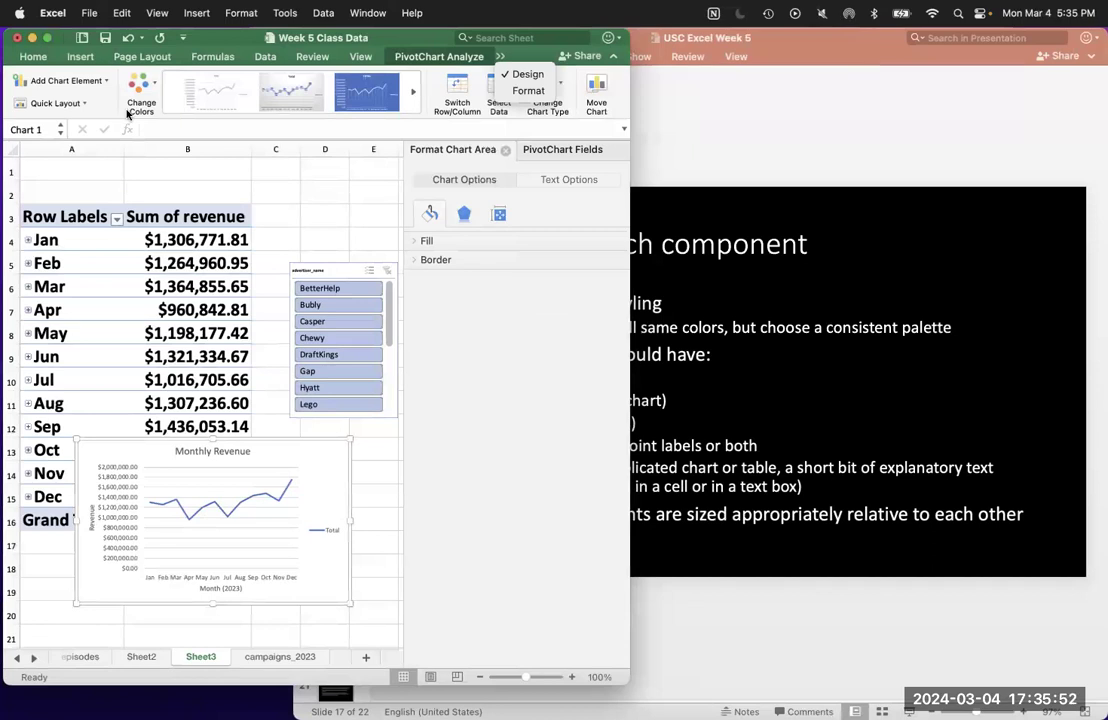
click(85, 83)
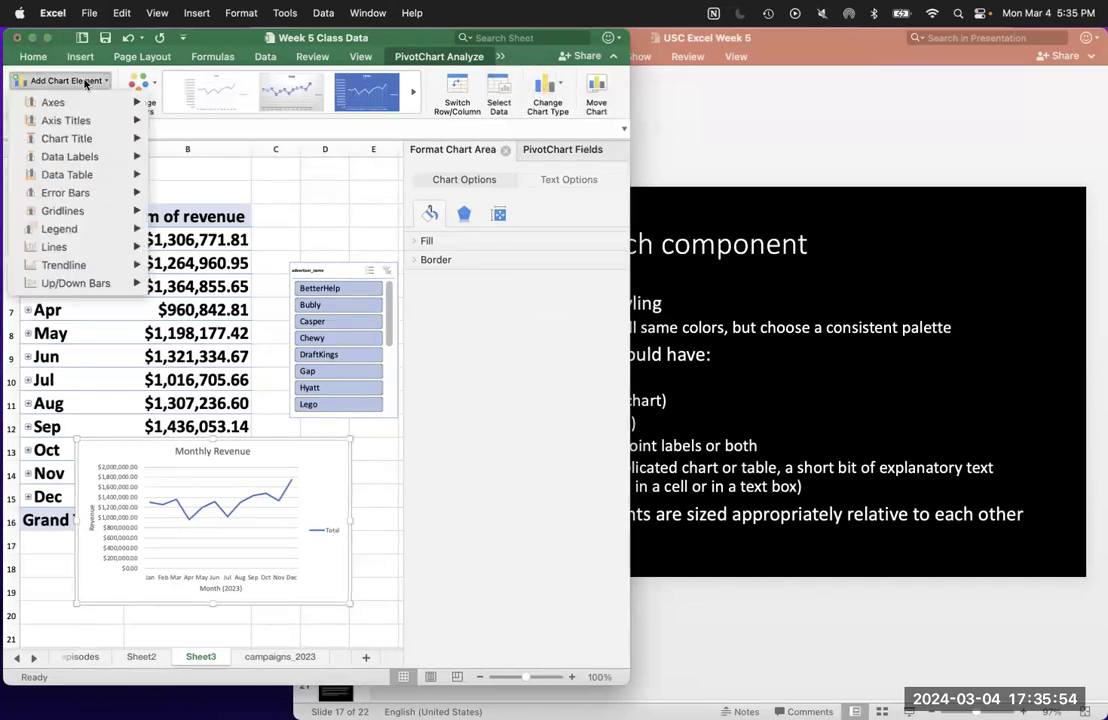
mouse_move(89, 122)
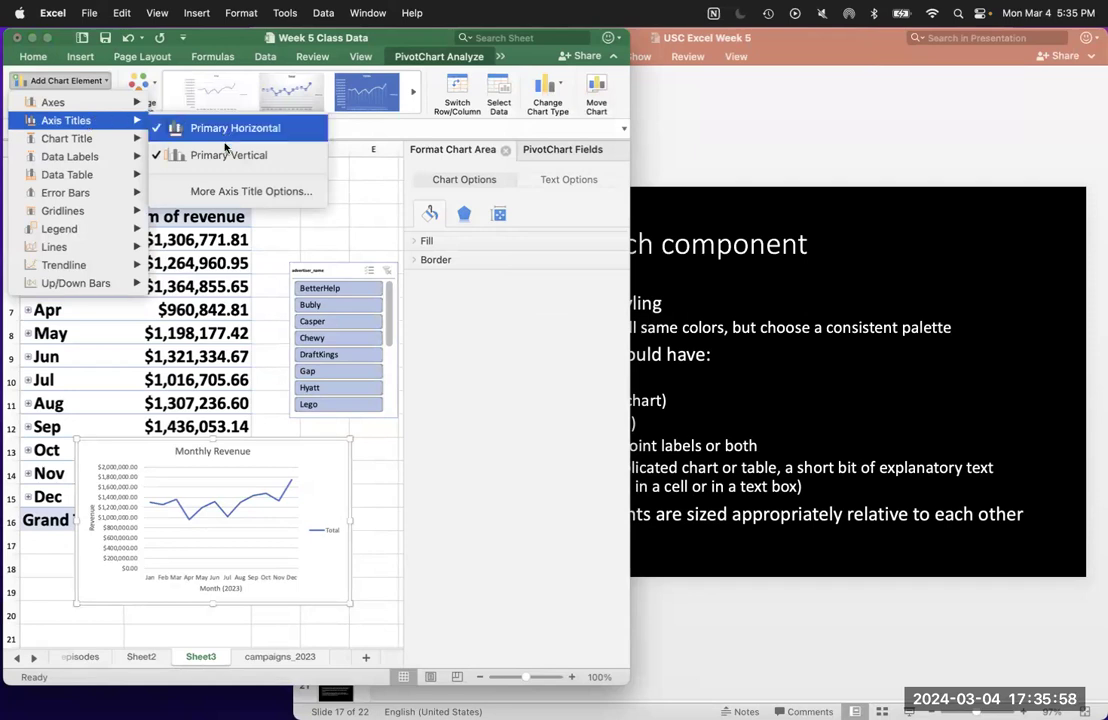
mouse_move(108, 141)
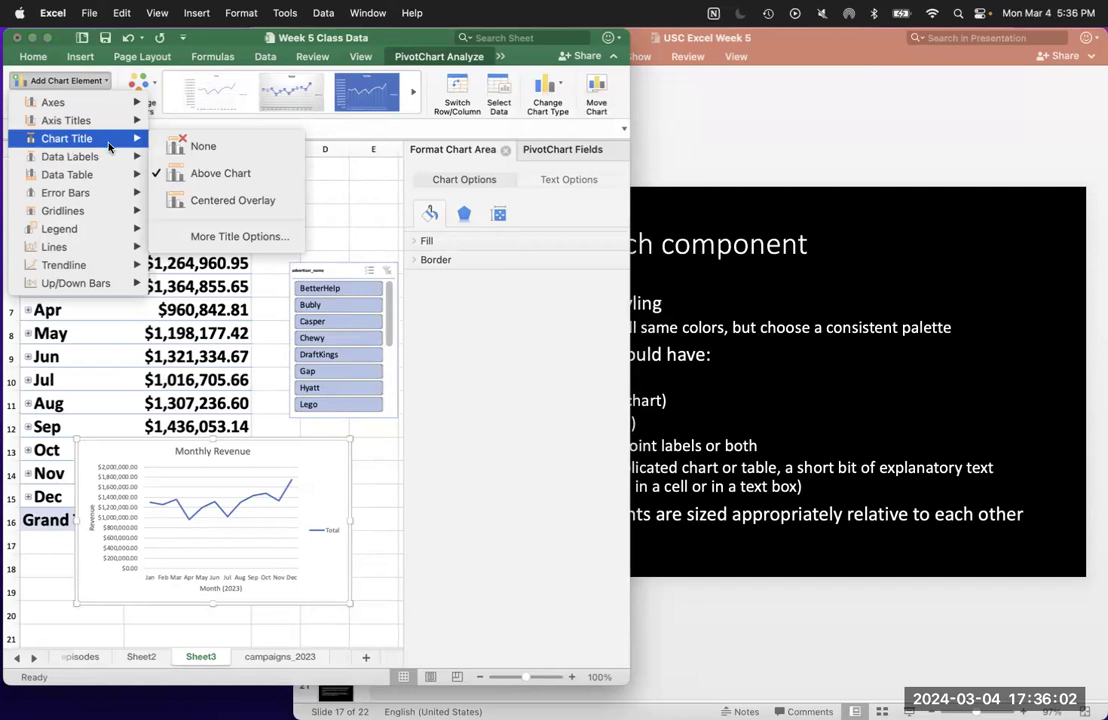
mouse_move(98, 232)
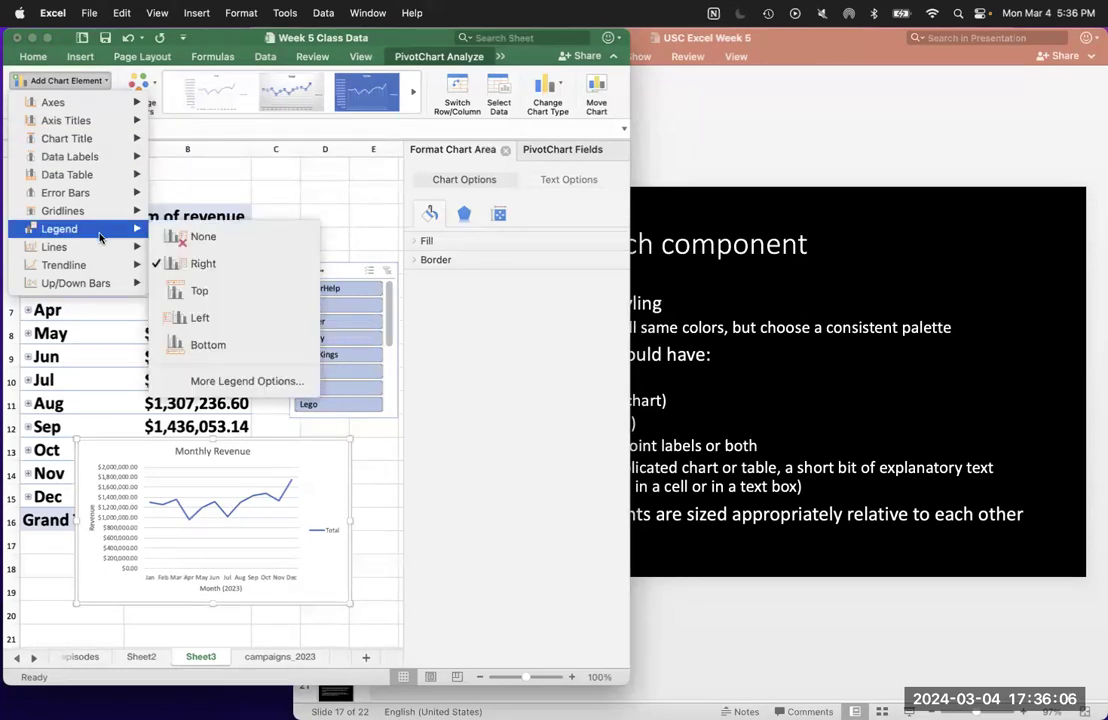
click(188, 58)
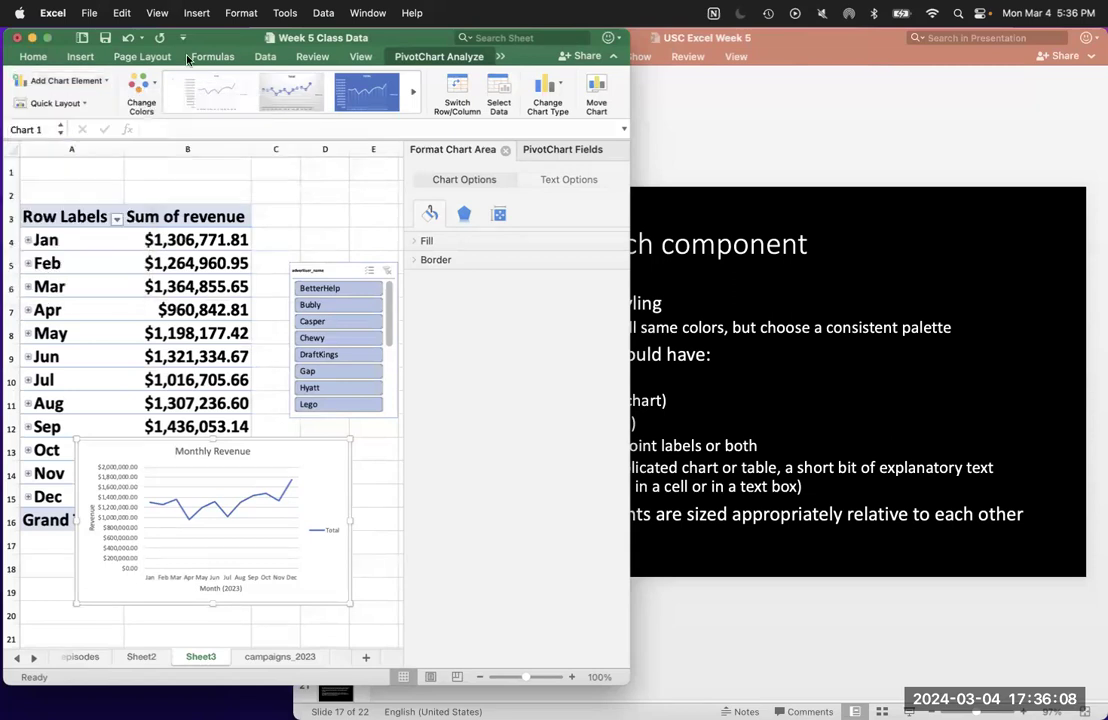
Look over the quick layouts available for the Monthly Revenue chart without applying one, and return to PowerPoint's Formatting each component slide.
click(200, 57)
click(478, 55)
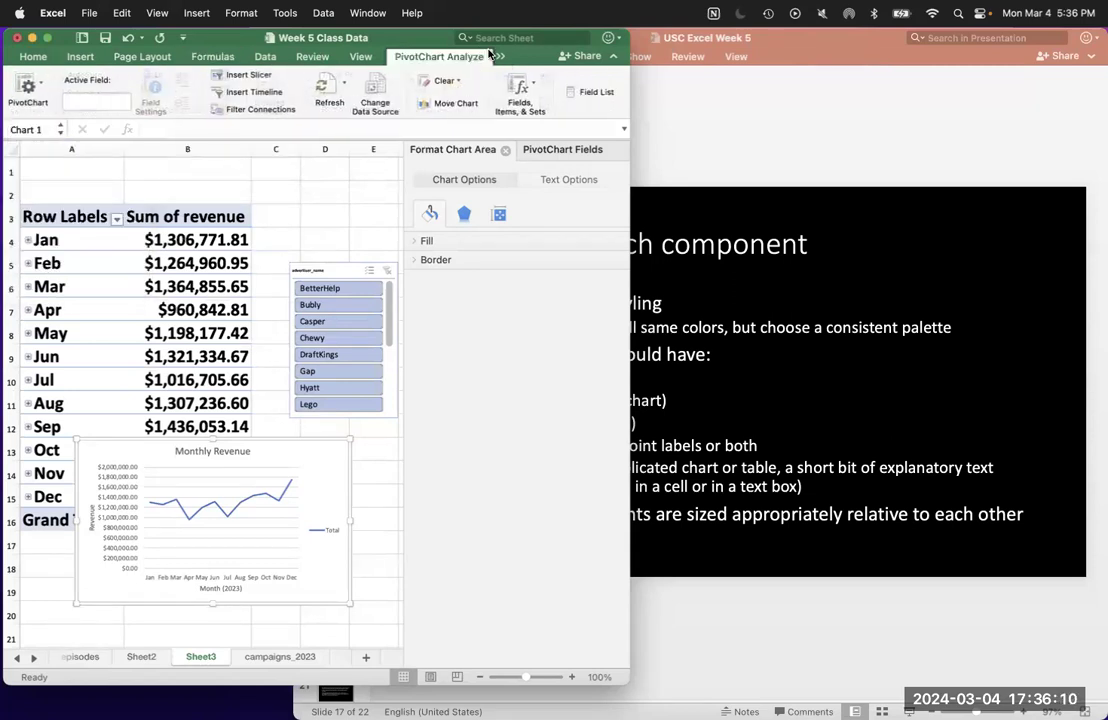
click(499, 56)
click(520, 74)
click(55, 103)
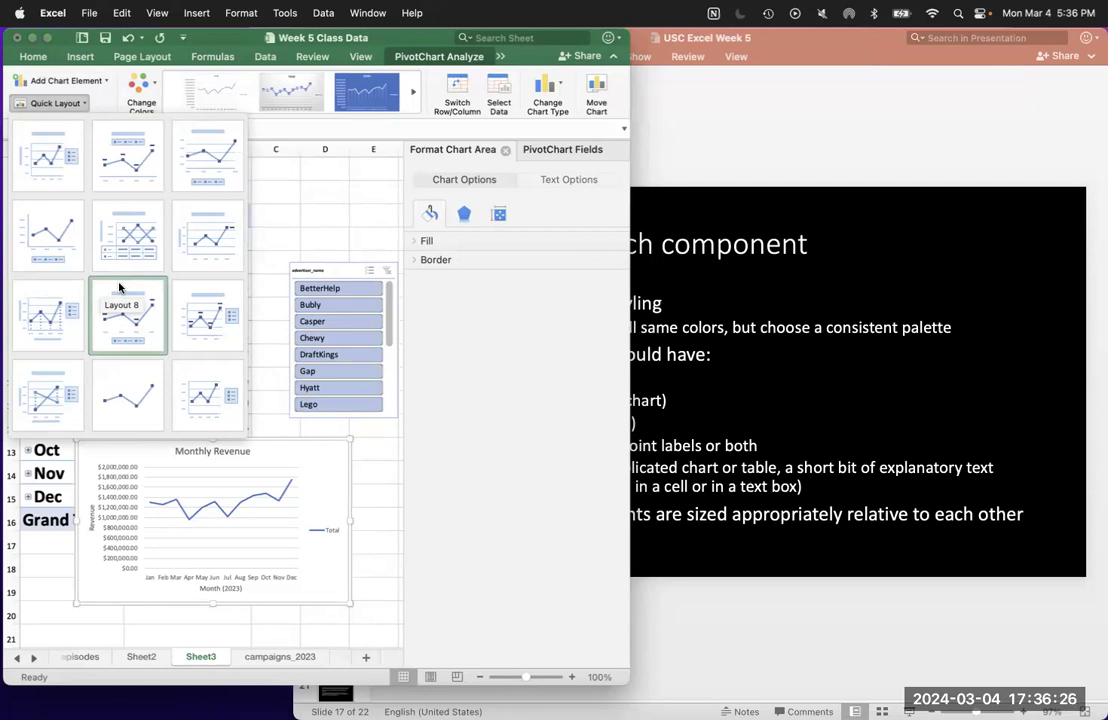
click(317, 226)
click(845, 458)
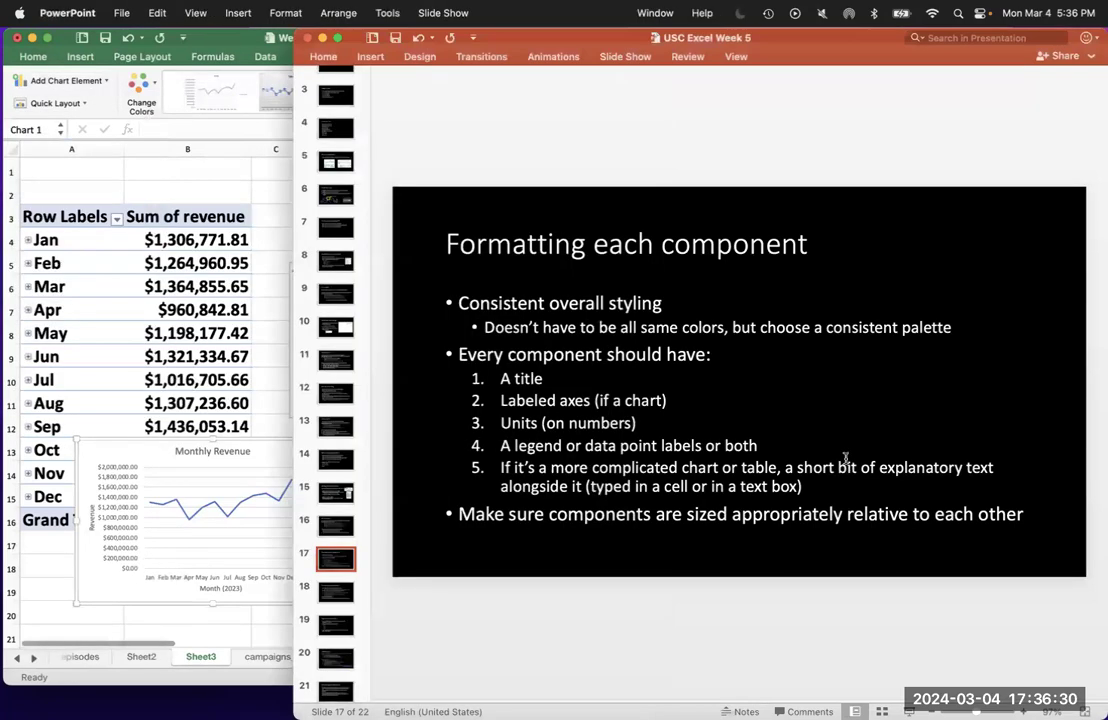
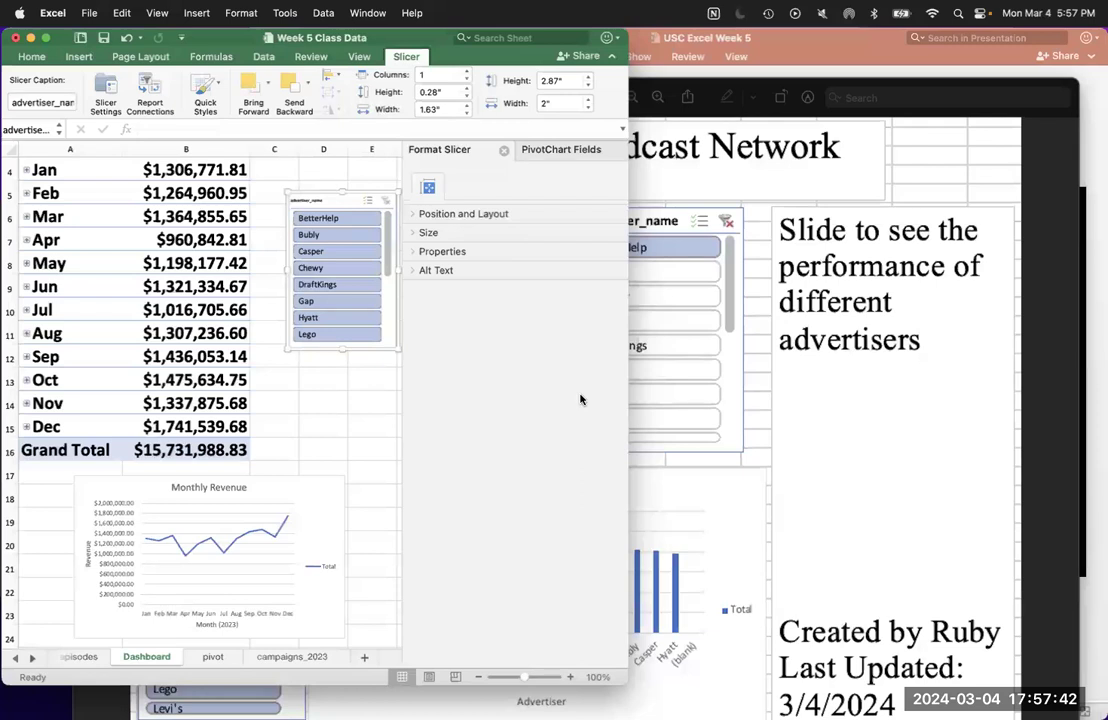
Switch to Firefox and open the shared "Chart" Google Docs document from its invitation among the Gmail inbox updates.
mouse_move(8, 520)
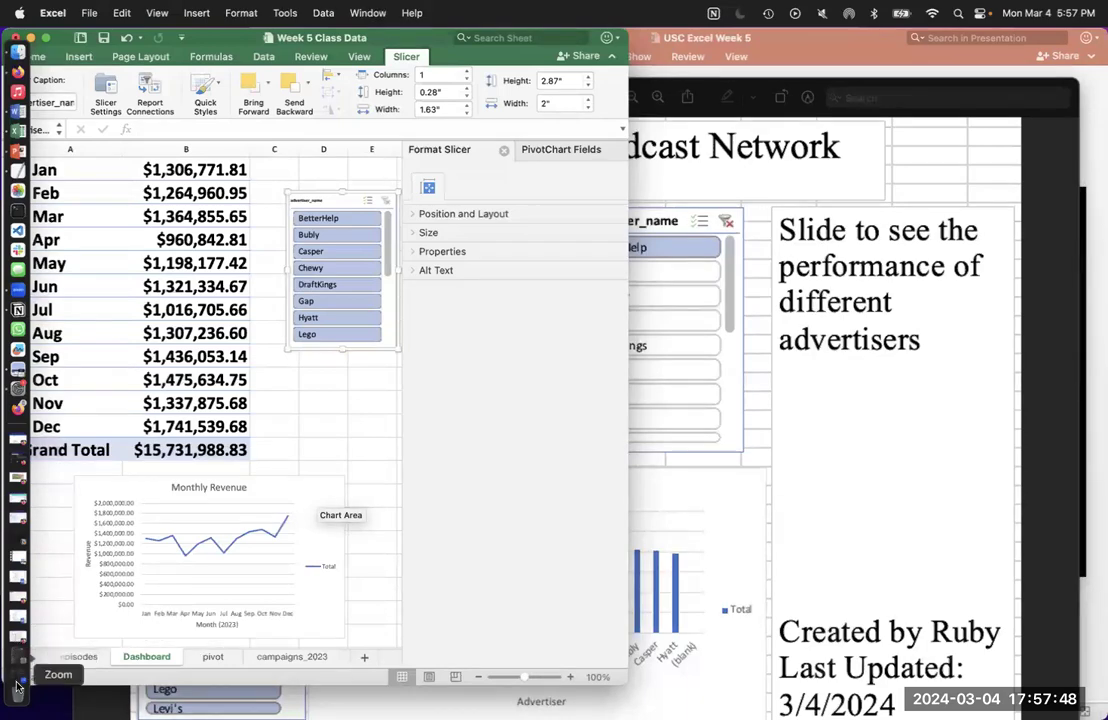
click(17, 636)
scroll(307, 47, down, 3)
scroll(161, 50, up, 5)
click(138, 45)
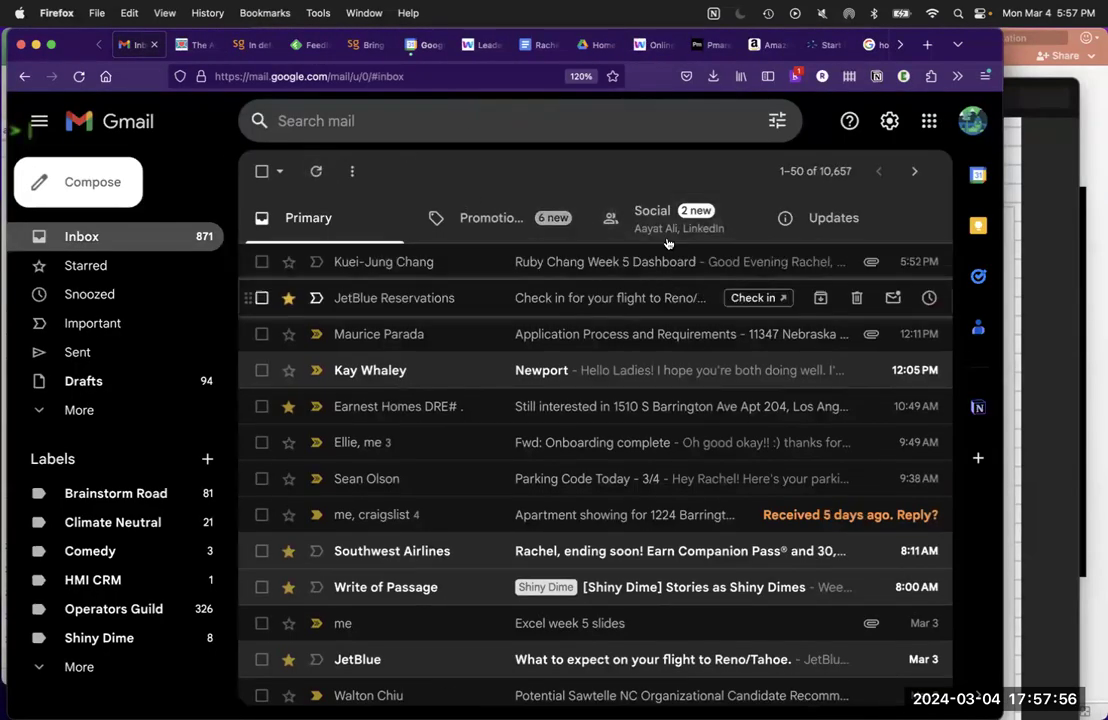
click(860, 220)
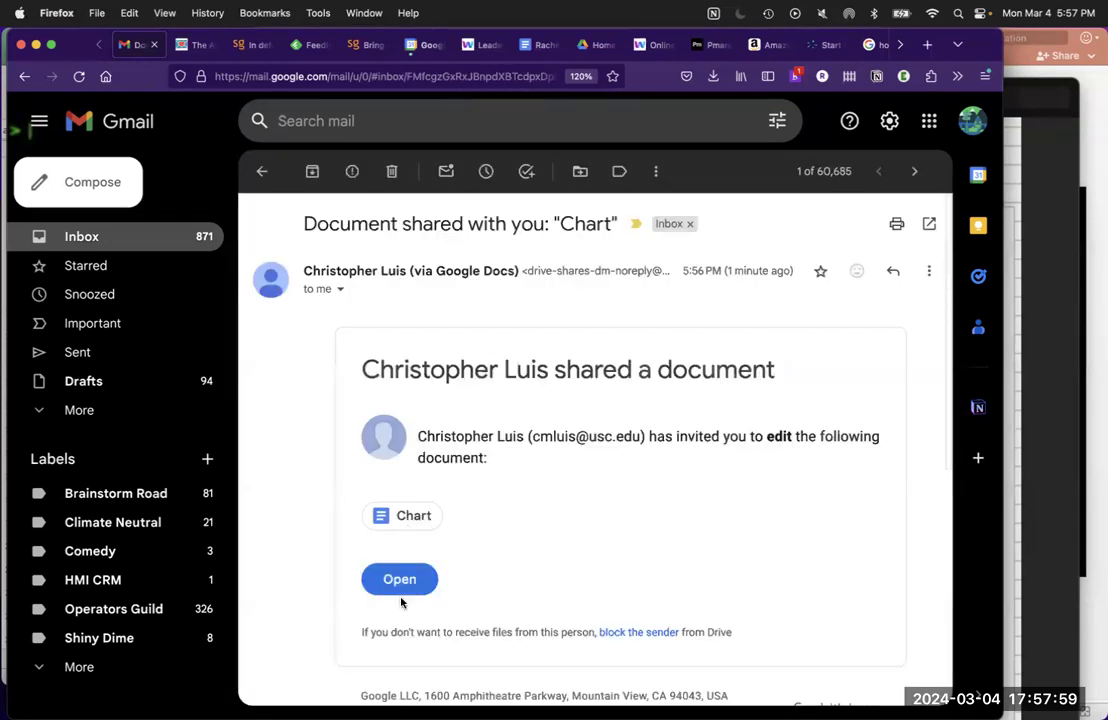
click(404, 579)
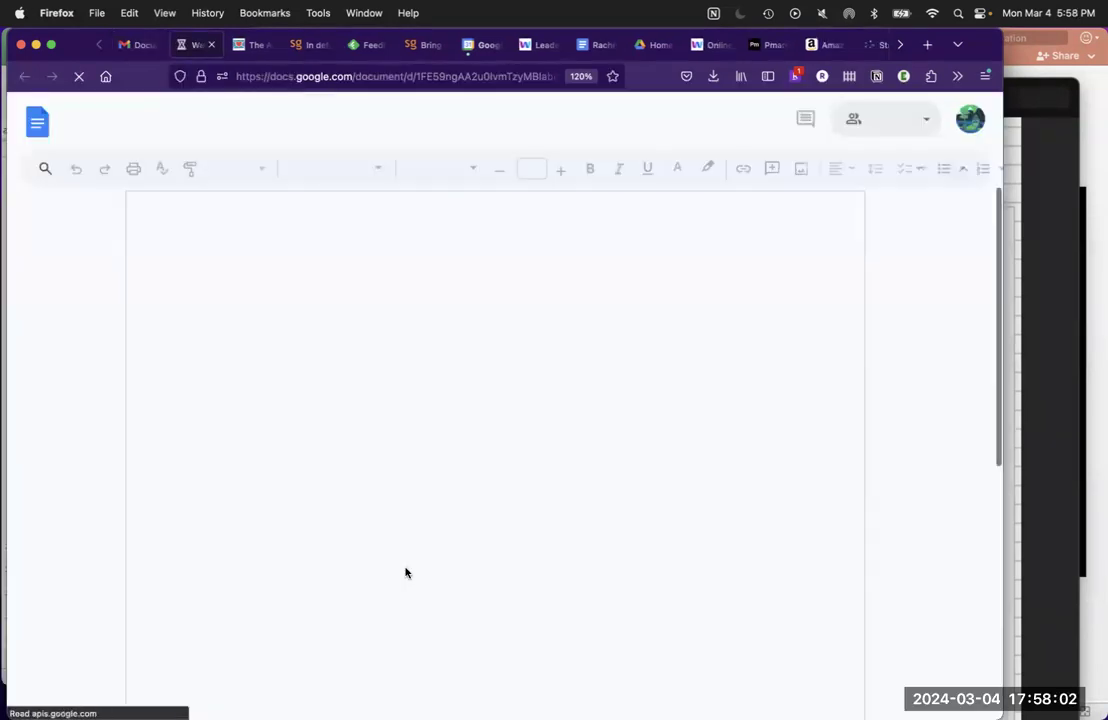
Show the Week 6 Chart document in its own browser window and minimize the Gmail window.
key(super+n)
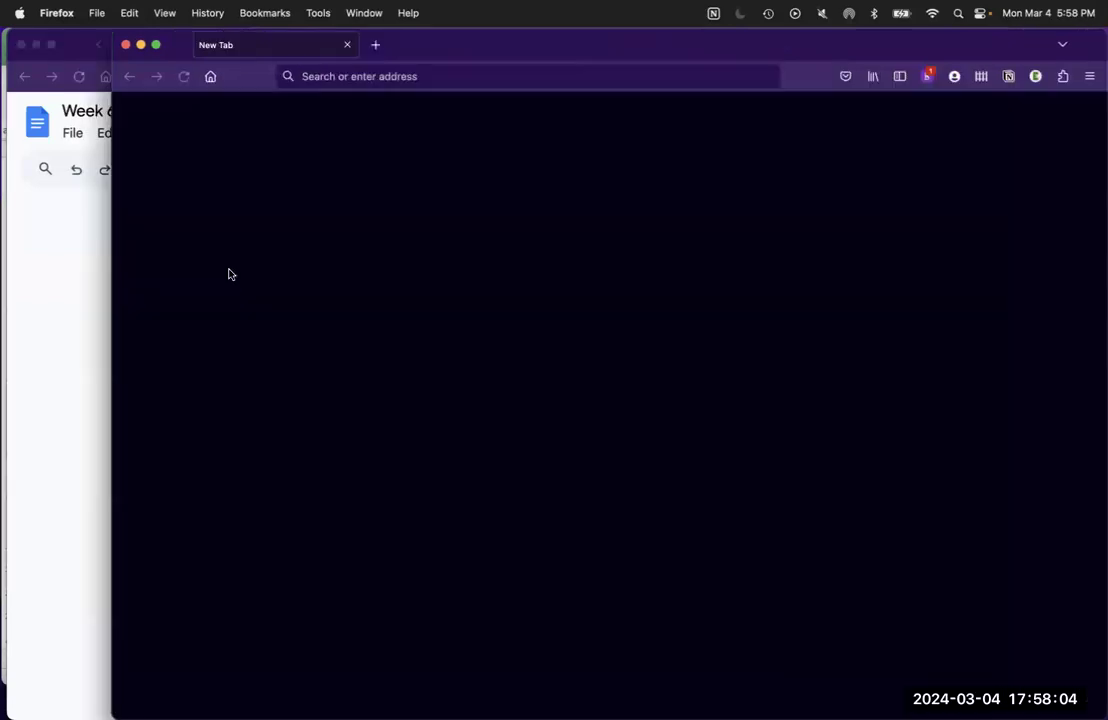
key(super+w)
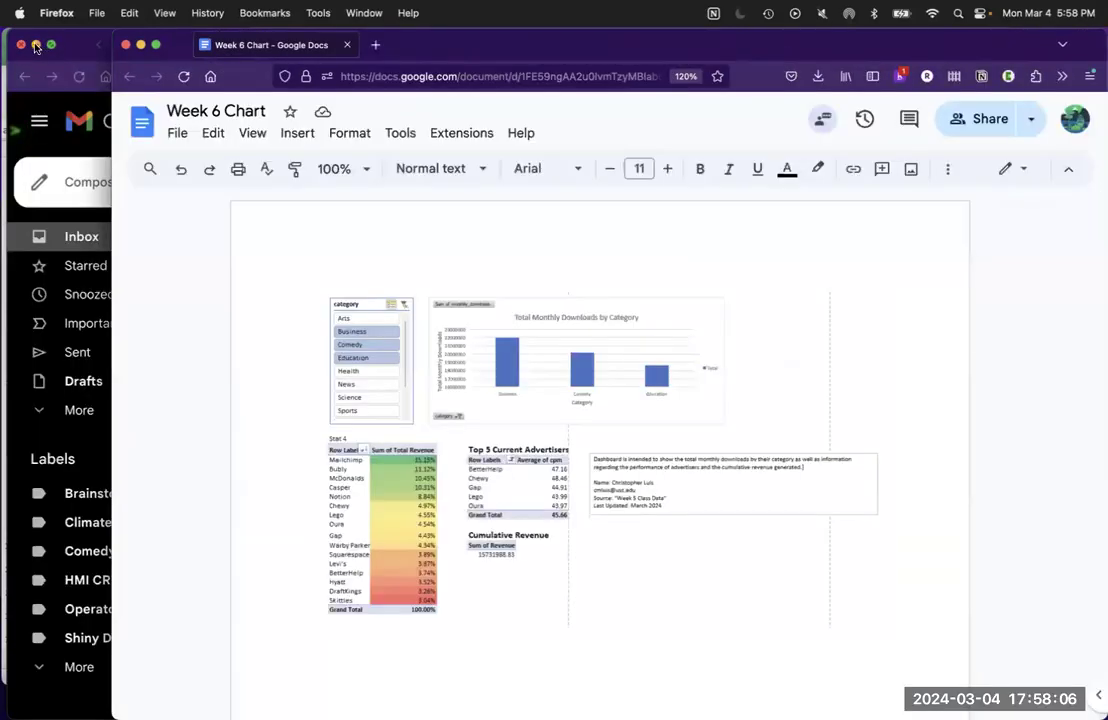
click(35, 45)
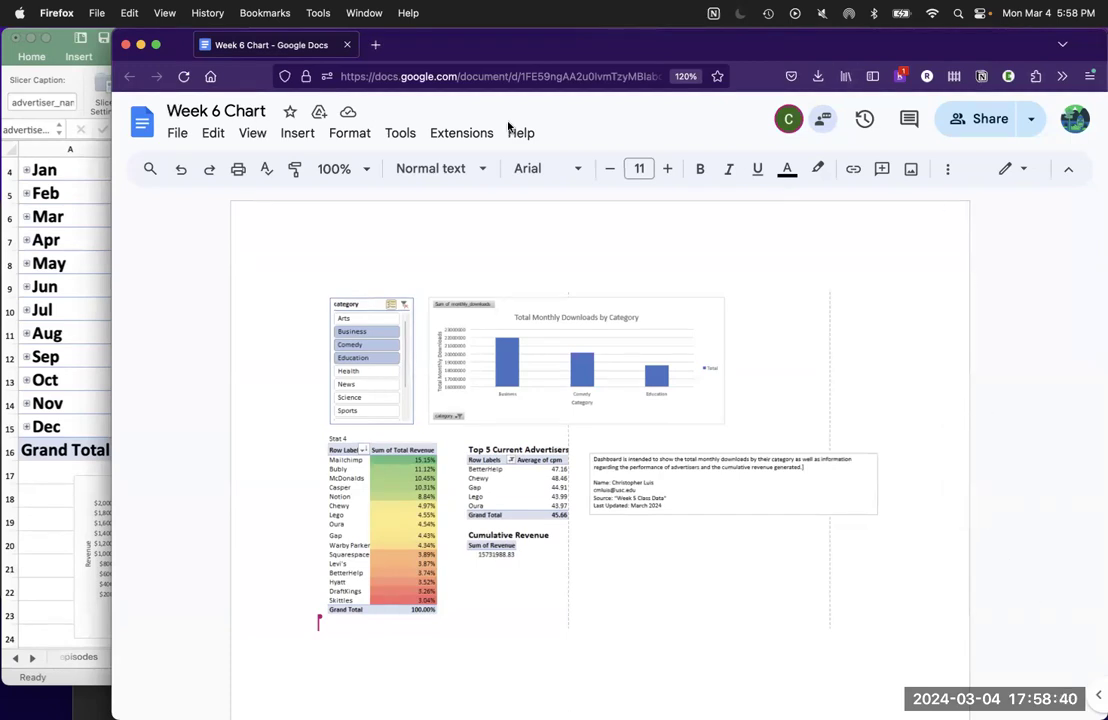
Enlarge the Week 6 Chart document to 150%, review its dashboard's slicer, chart, tables and explanatory text, and switch to PowerPoint.
click(366, 172)
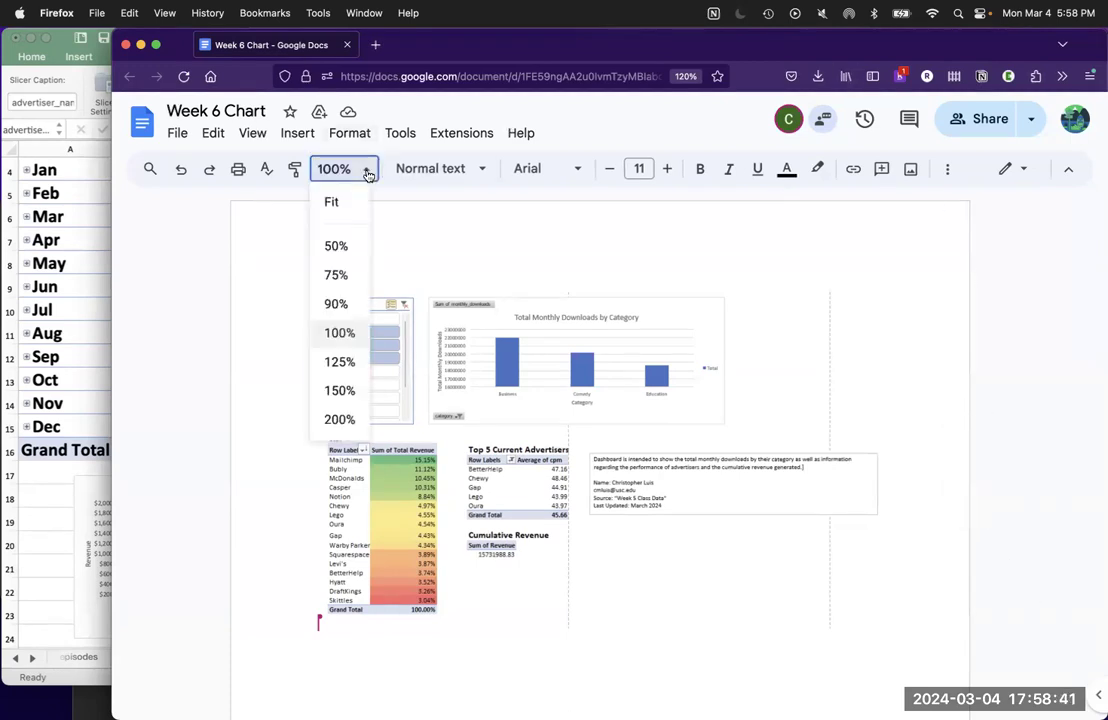
click(340, 390)
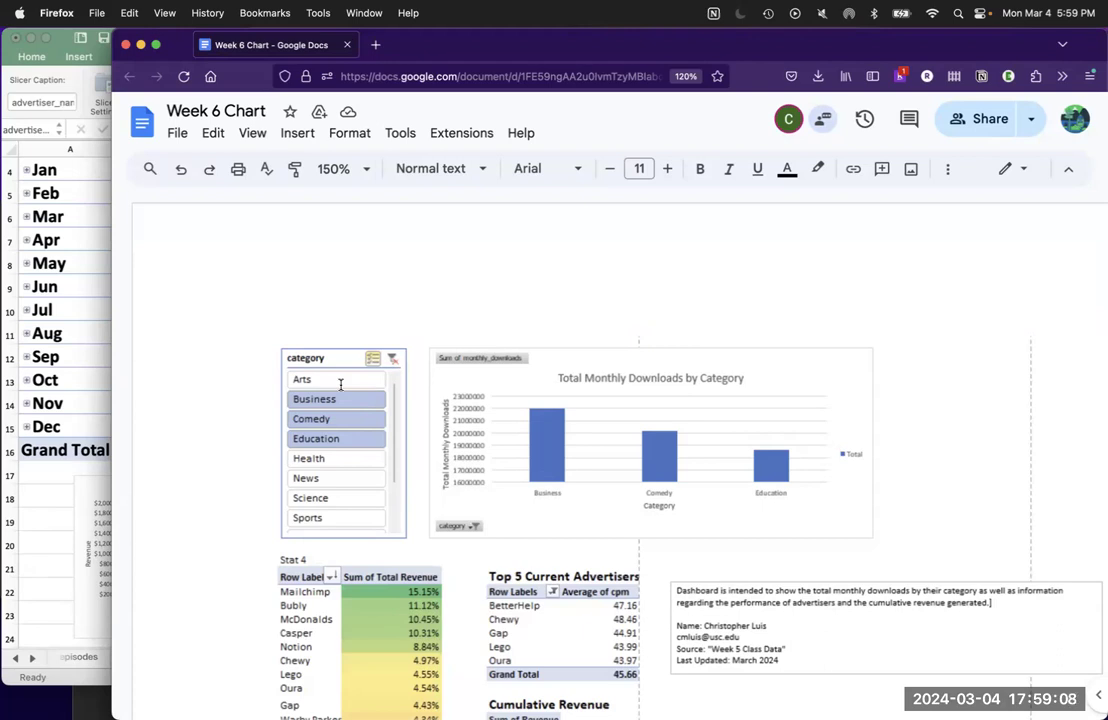
scroll(320, 410, down, 2)
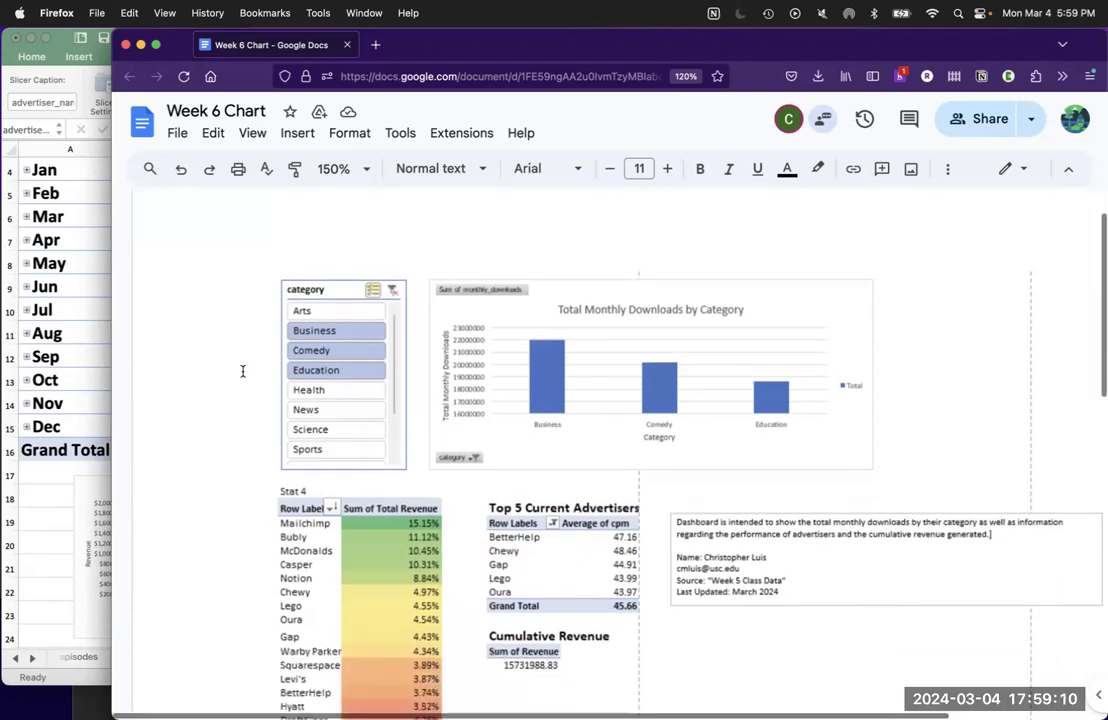
scroll(243, 377, down, 2)
scroll(244, 377, down, 1)
scroll(244, 377, up, 1)
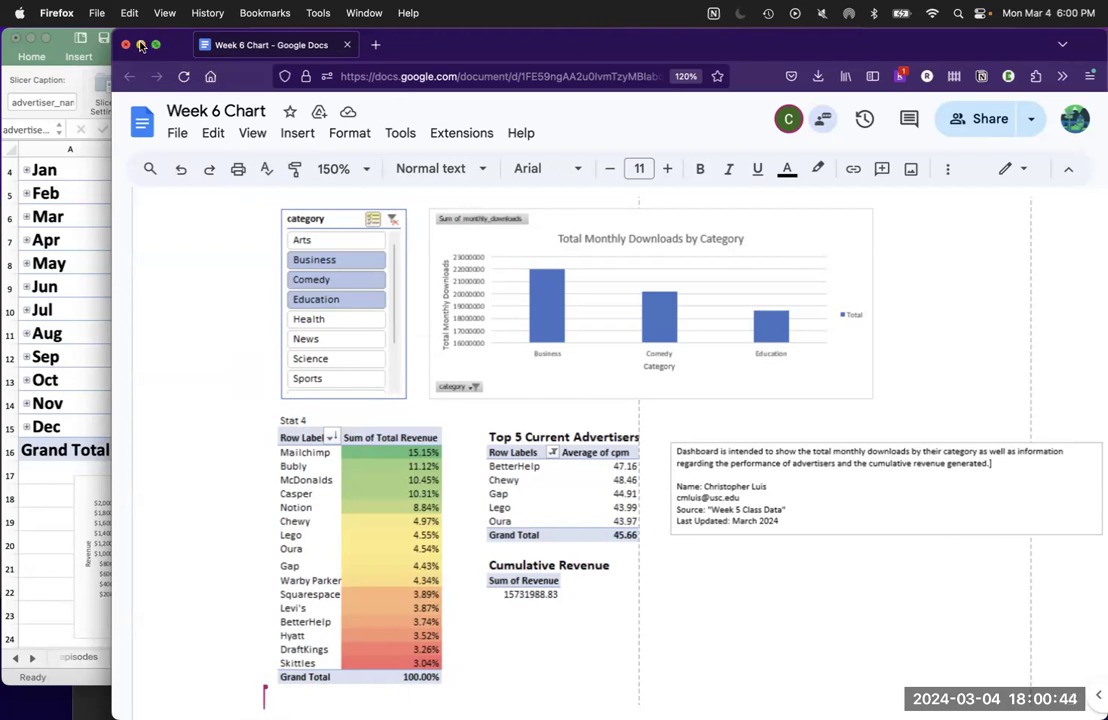
mouse_move(2, 213)
click(19, 159)
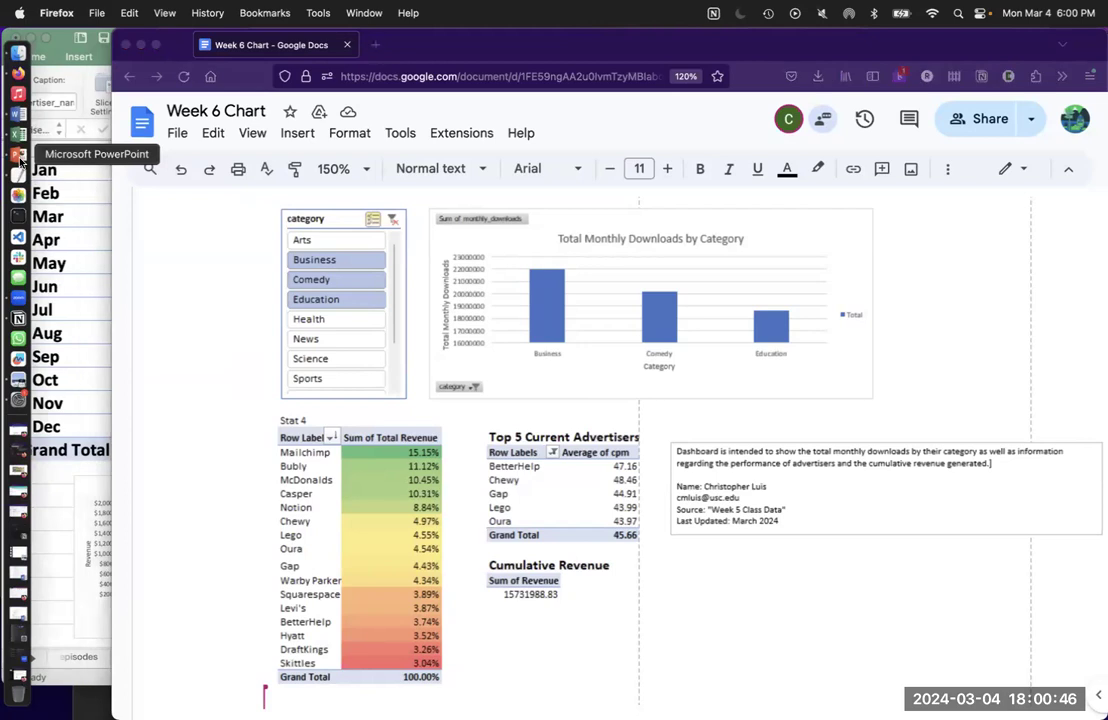